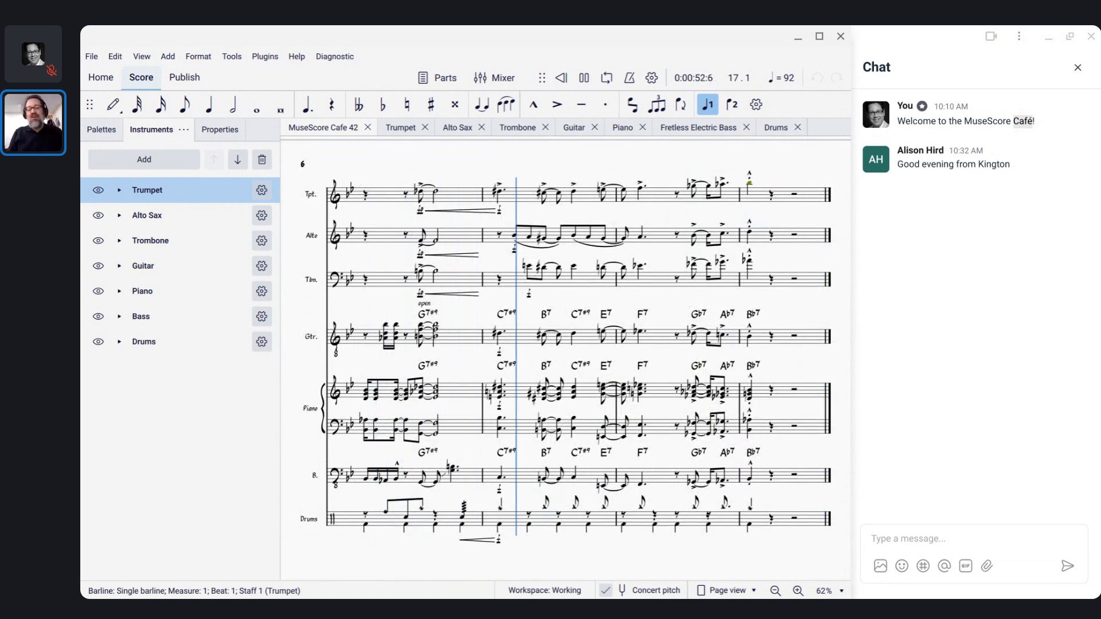
Step: Switch to the Mastering MuseScore community page in the browser and copy the share link of the "Poll: Help me improve this community!" post
key("alt+Tab")
key("alt+Tab")
key("alt+Tab")
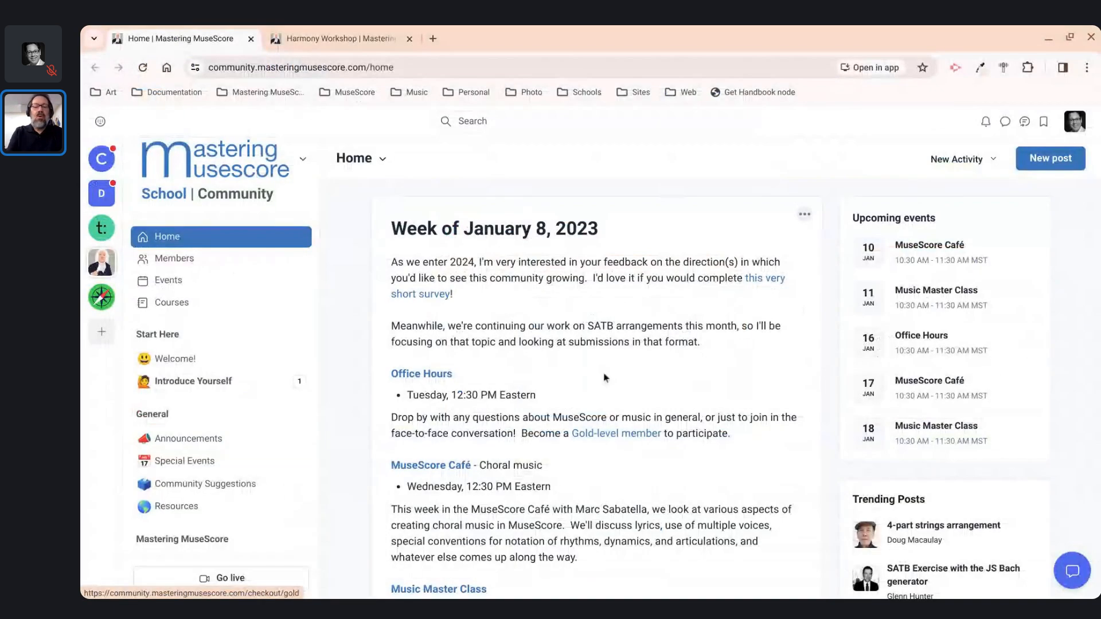
scroll(430, 364, "down", 8)
scroll(429, 362, "up", 3)
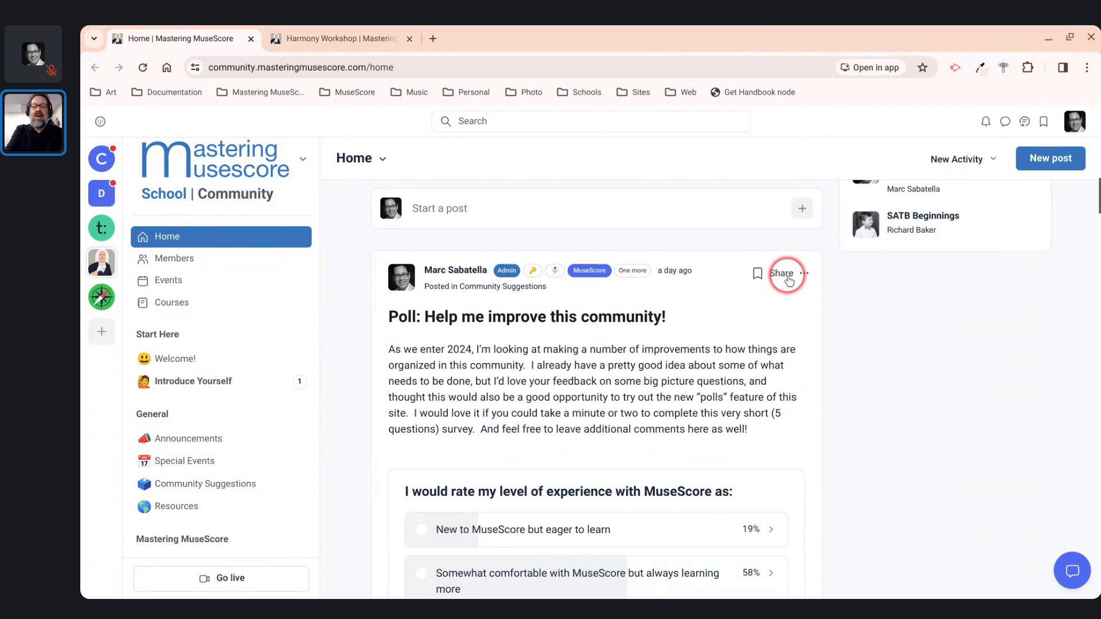
left_click(785, 275)
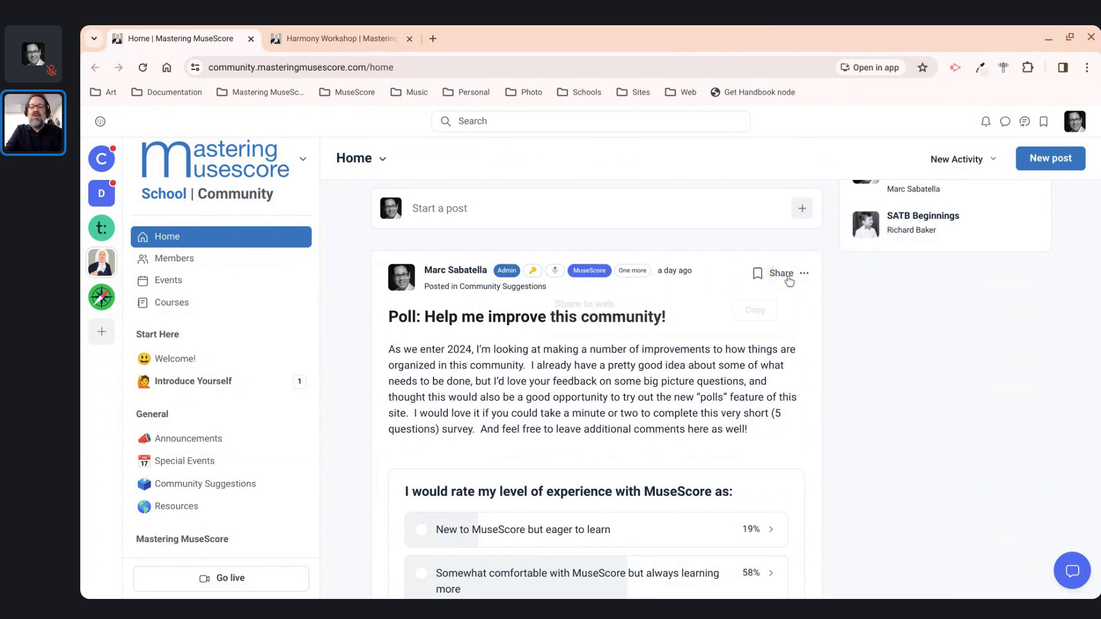
left_click(757, 309)
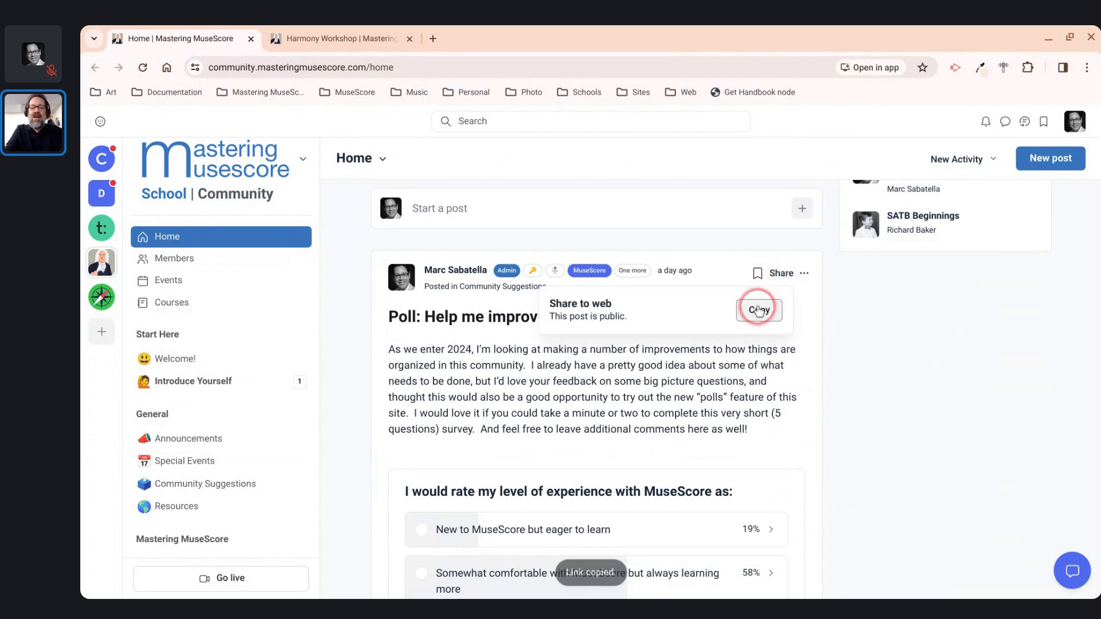
Step: Switch to the live event window and post the copied poll link in its chat
key("alt+Tab")
key("alt+Tab")
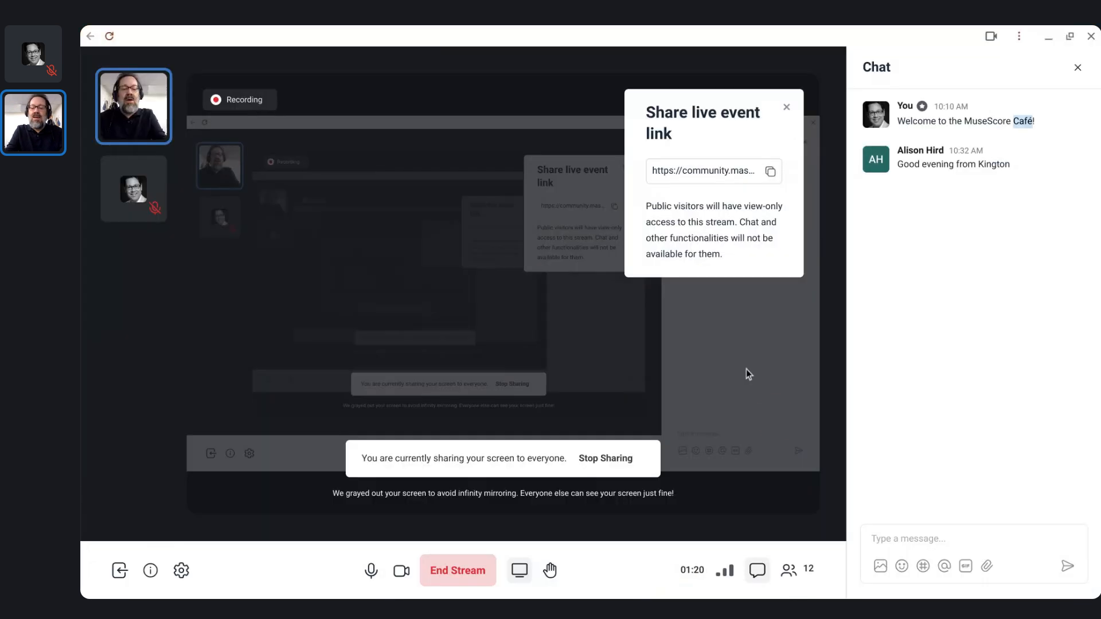
left_click(898, 538)
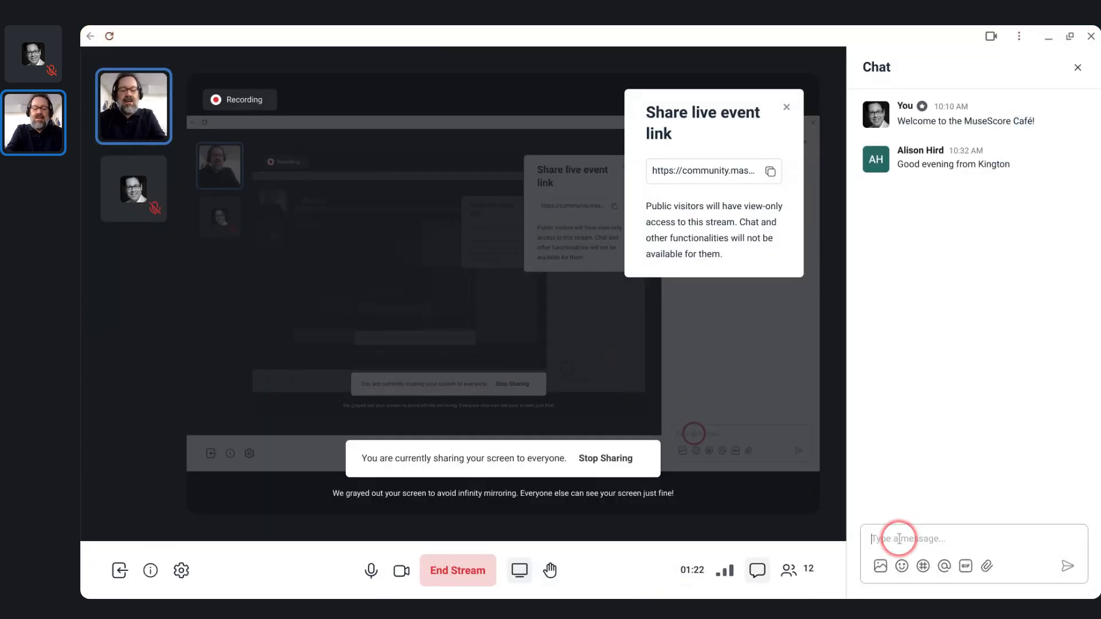
key("ctrl+v")
key("Return")
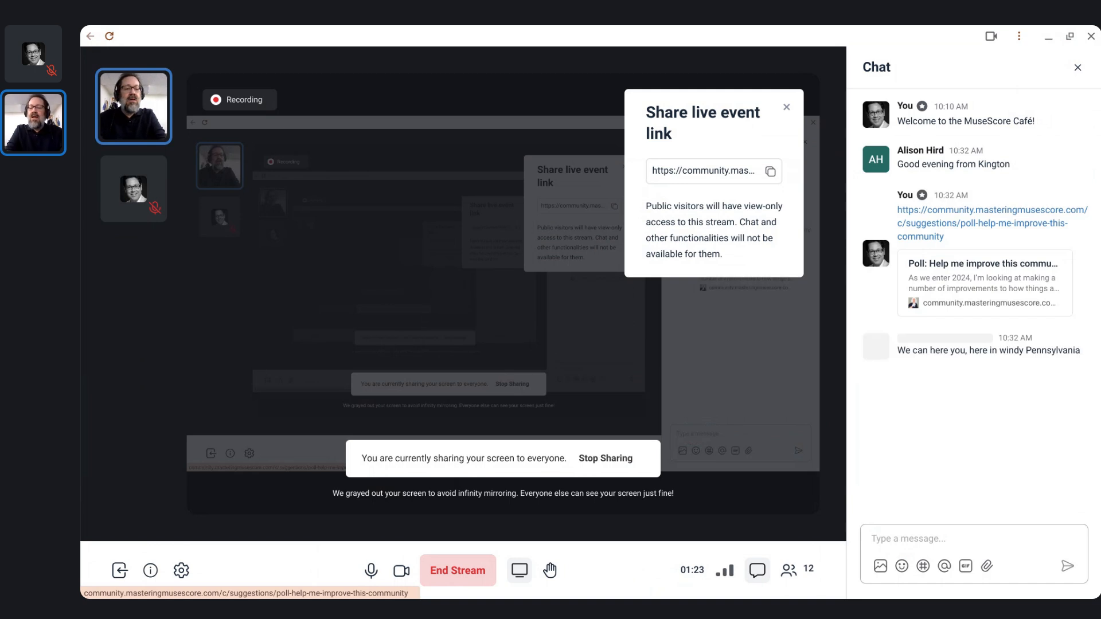
Step: Go back to the community page, dismiss the poll post's share popup, and return to the live event window
key("alt+Tab")
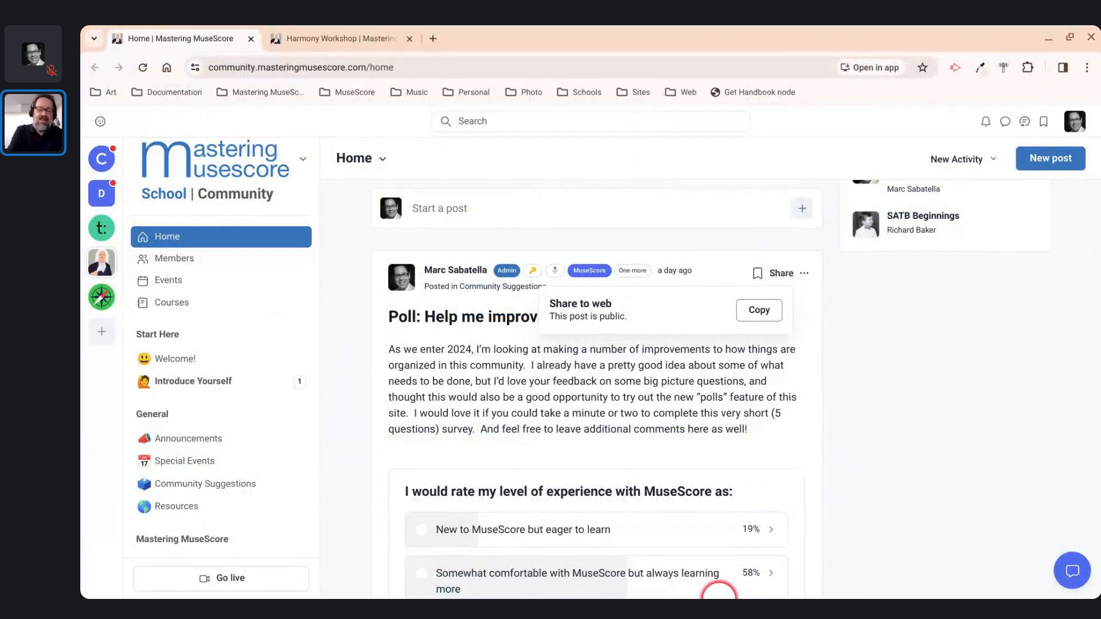
left_click(547, 413)
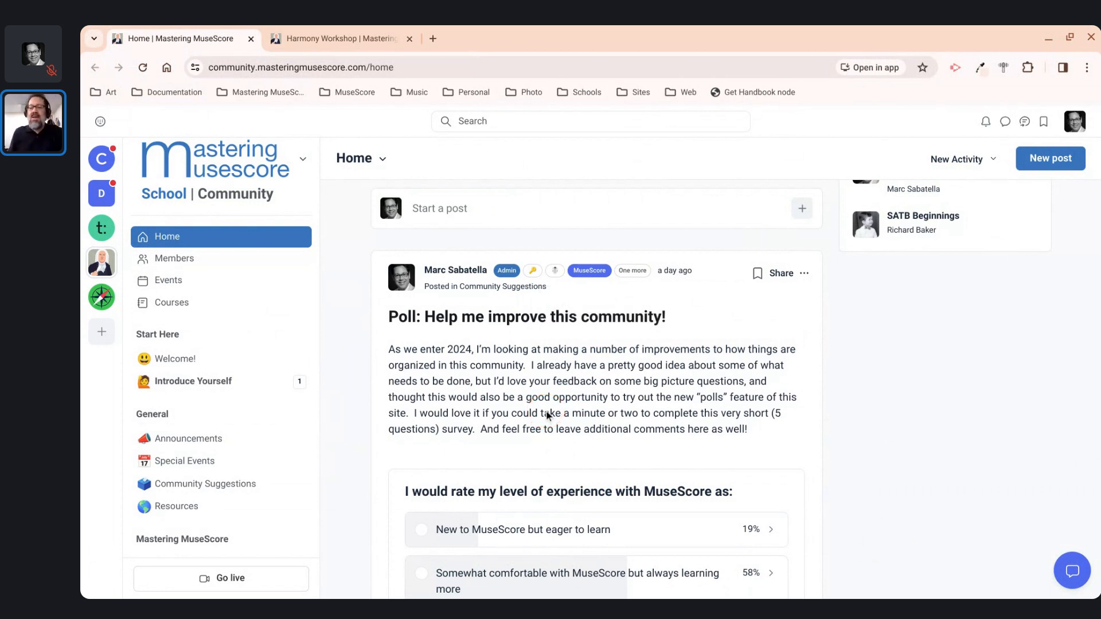
key("alt+Tab")
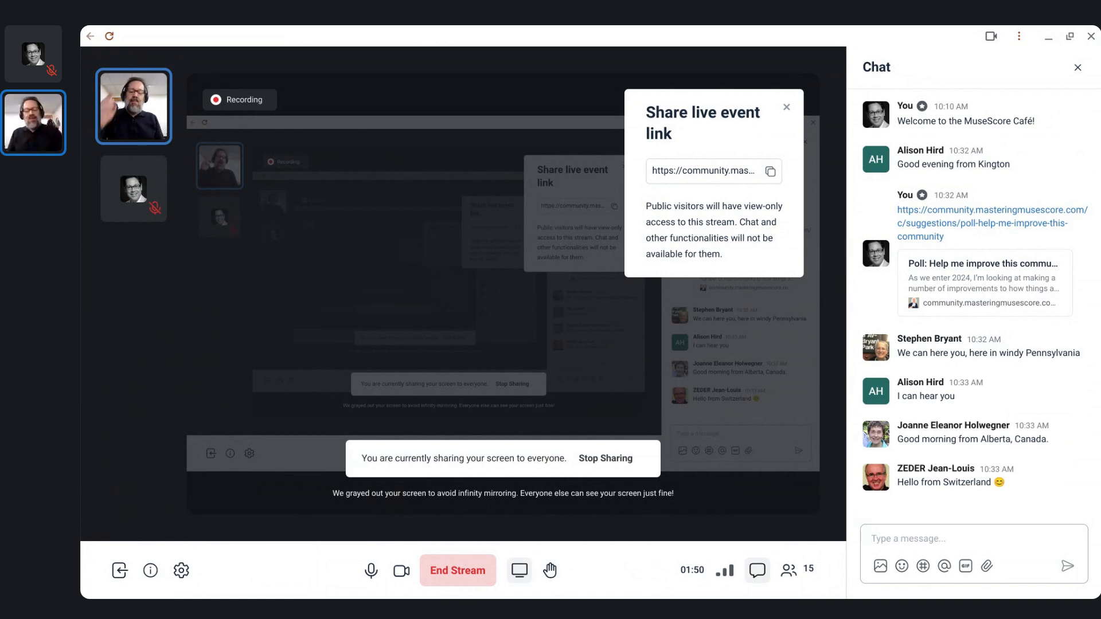
Step: Switch to the MuseScore Cafe 42 score in MuseScore and jump to its beginning
key("alt+Tab")
key("alt+Tab")
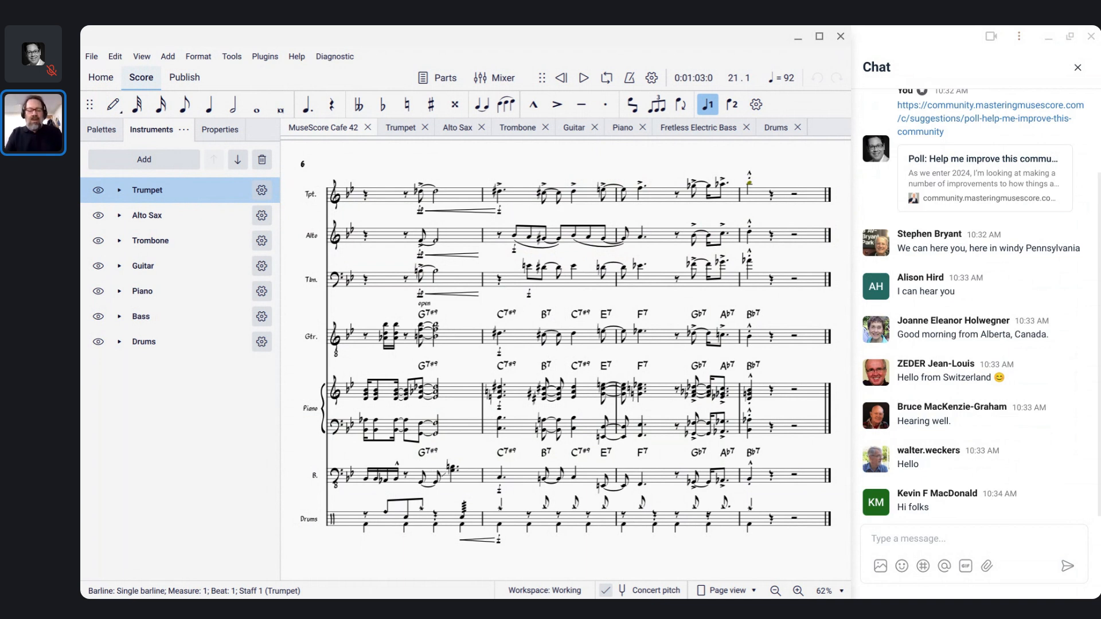
key("alt+Tab")
key("alt+shift+Tab")
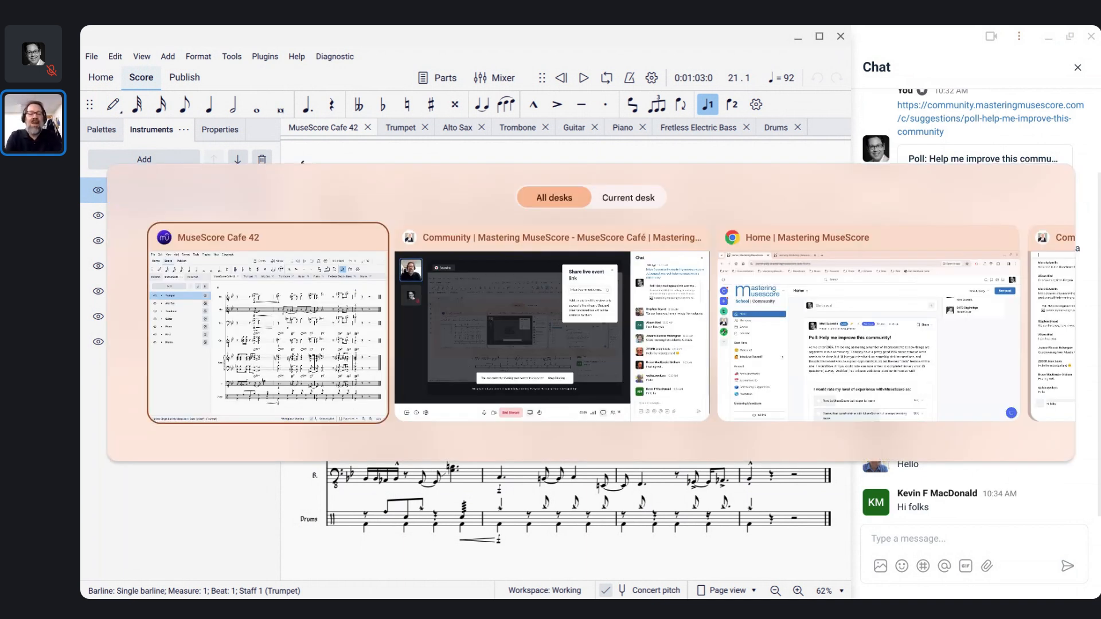
key("Home")
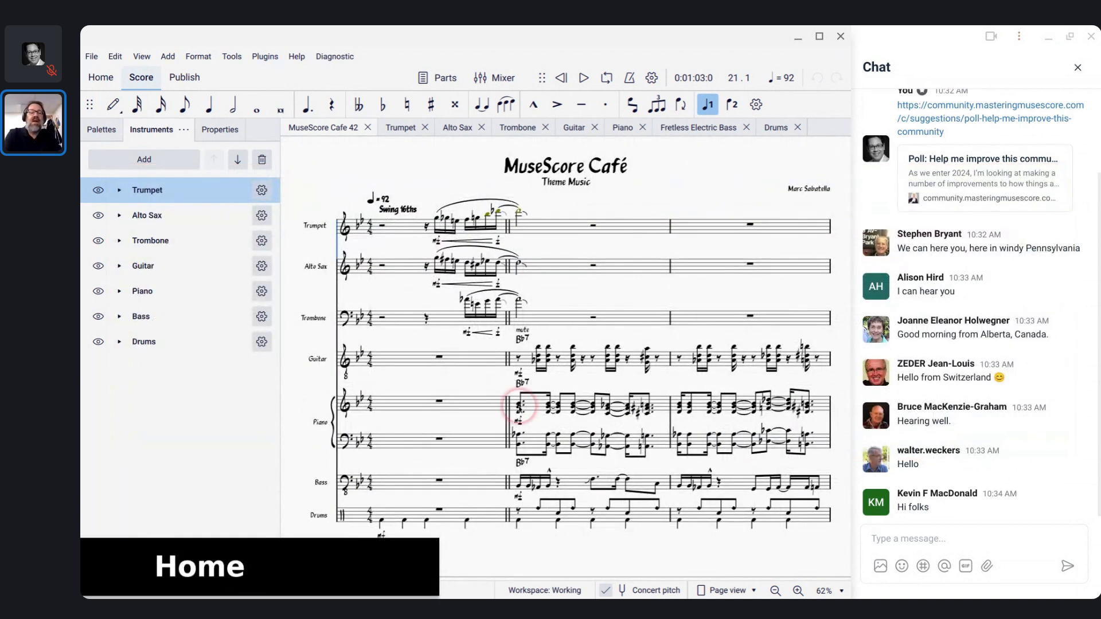
Step: Enter a half note C at the start of the trombone's first measure and lower it an octave to C2
left_click(401, 230)
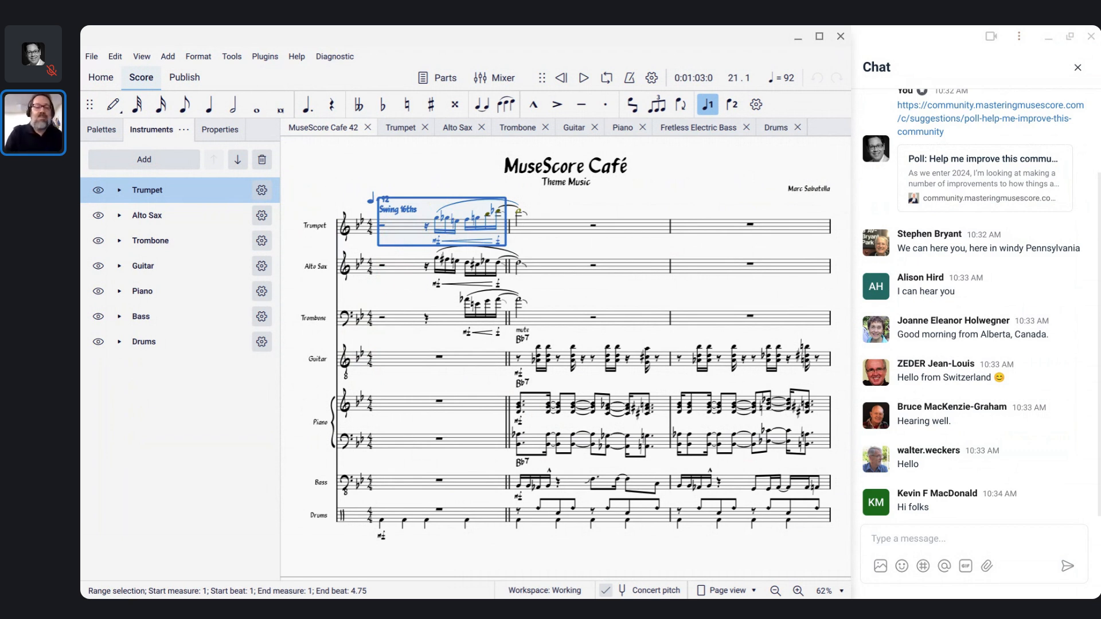
left_click(381, 321)
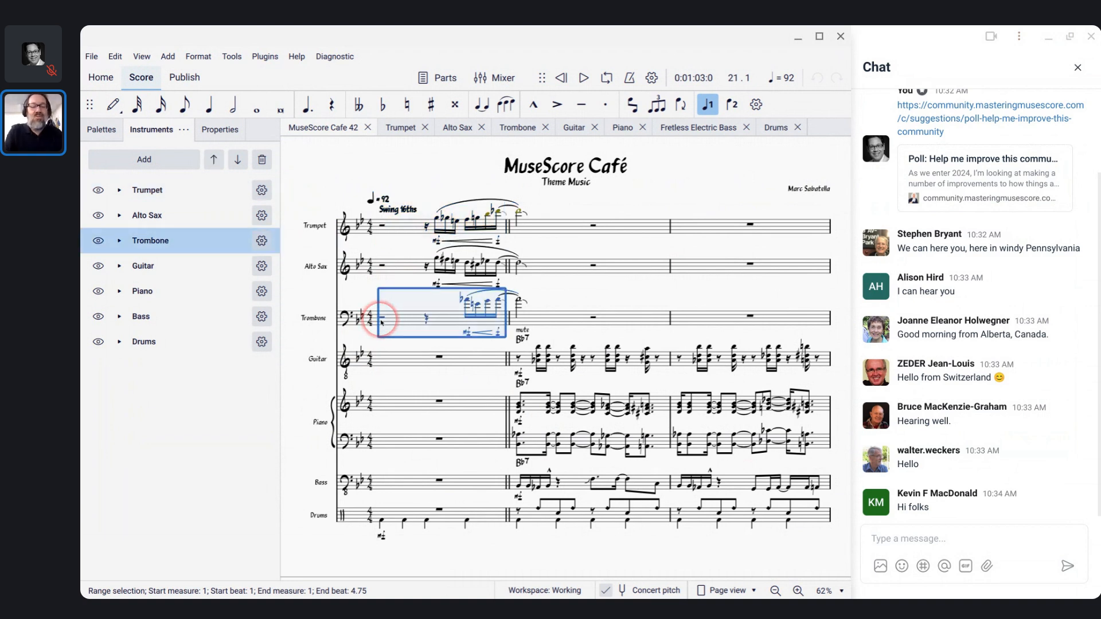
key("n")
key("c")
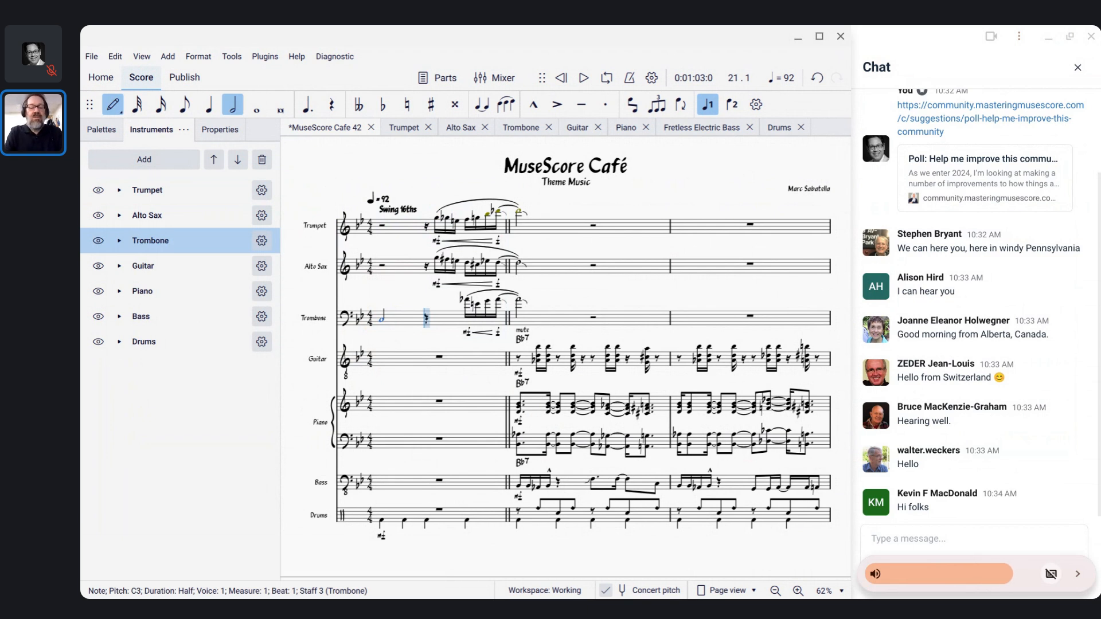
key("ctrl+Down")
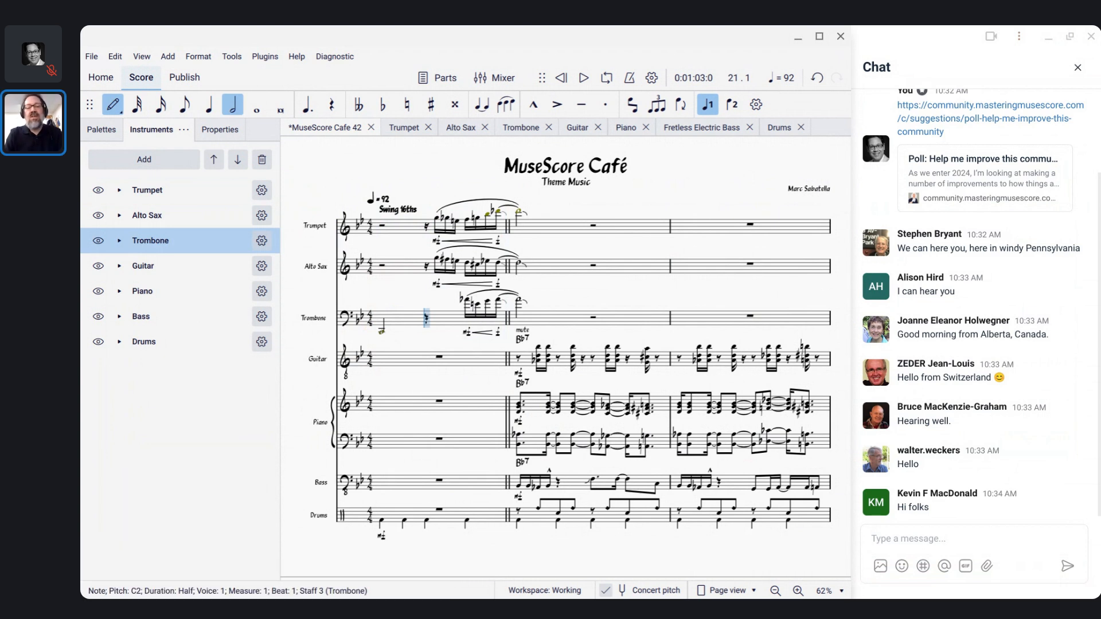
Step: Lower the trombone's half note in semitones to C1 to test the instrument's range, and leave note input
key("Down")
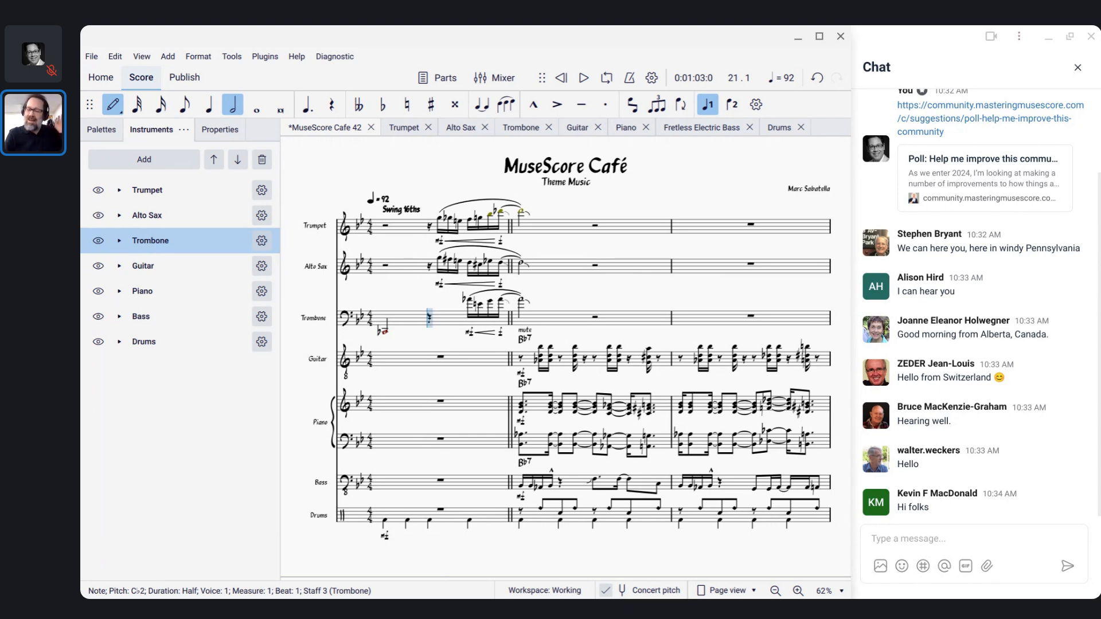
key("Down")
key("Down")
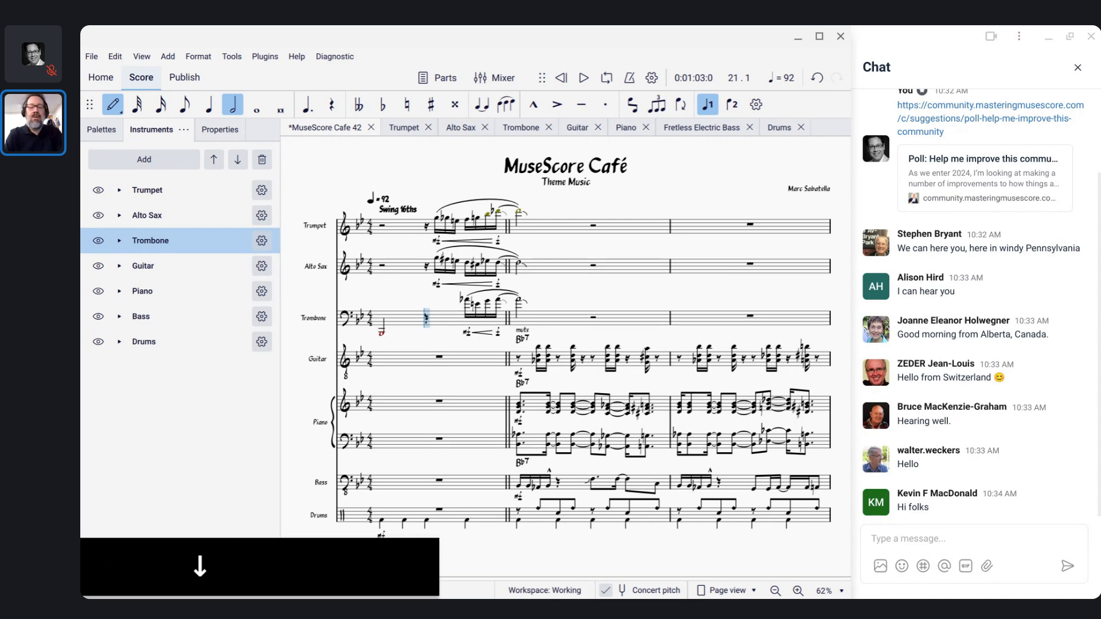
key("Down")
key("Down")
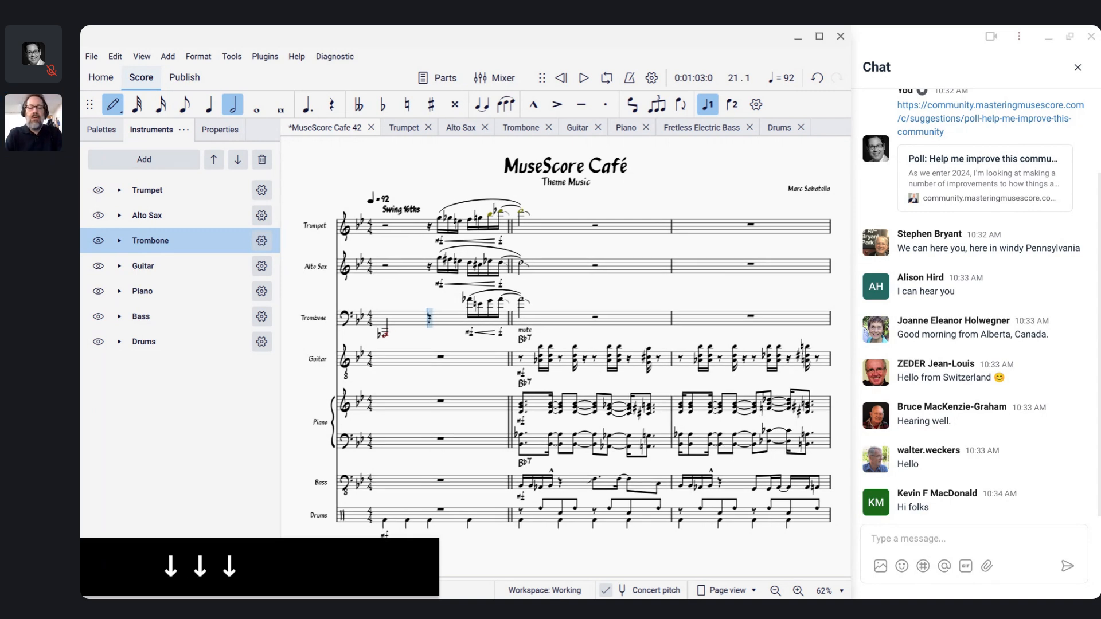
key("Down")
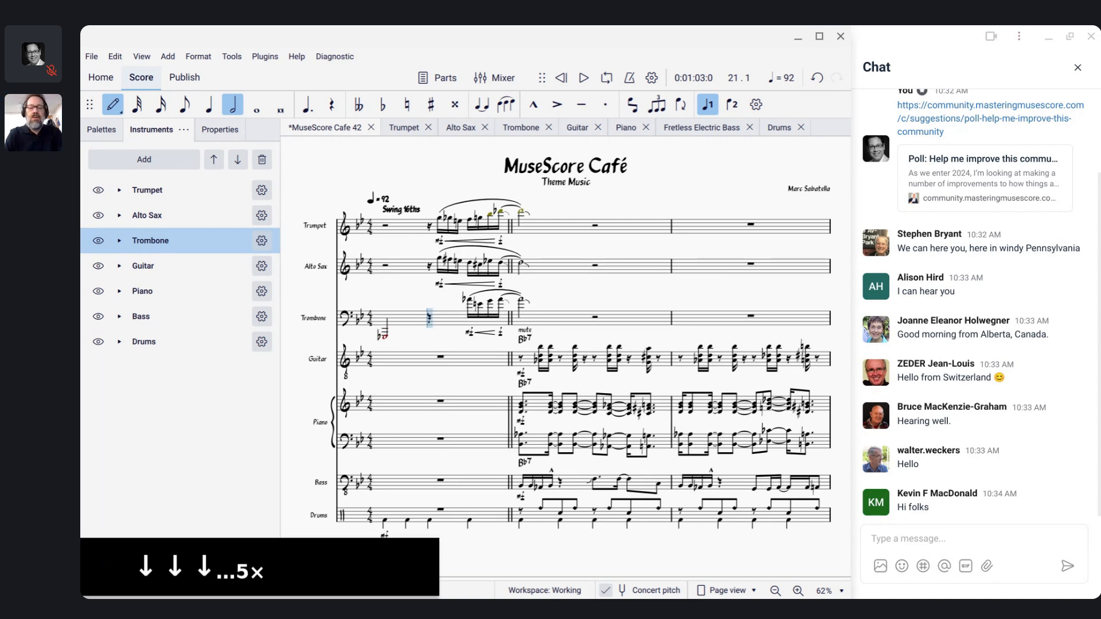
key("Down")
key("Down")
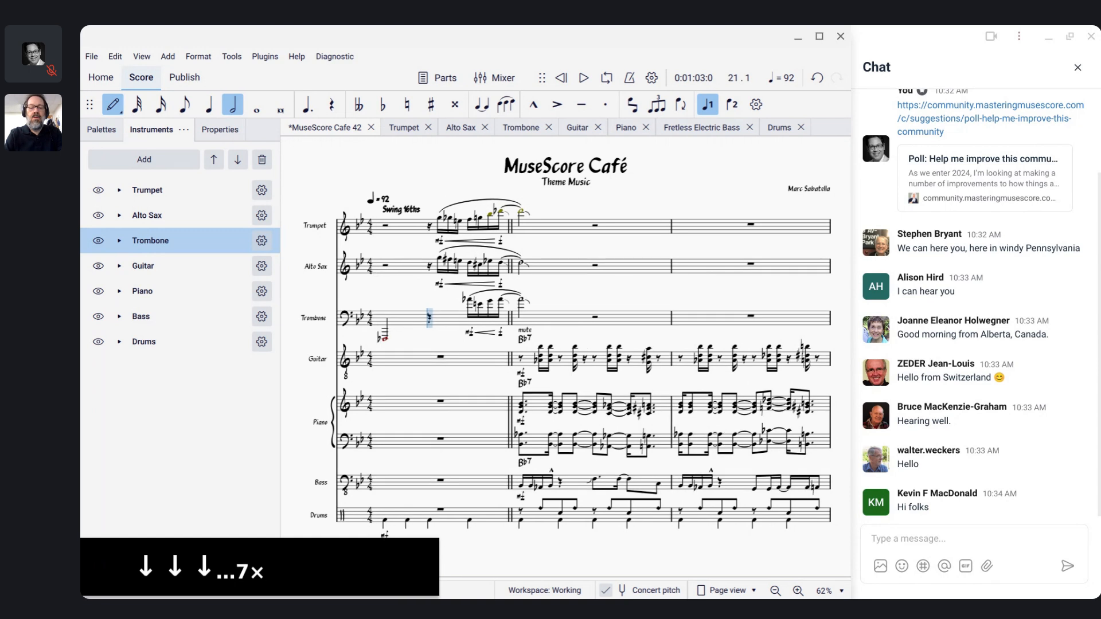
key("Down")
key("Down")
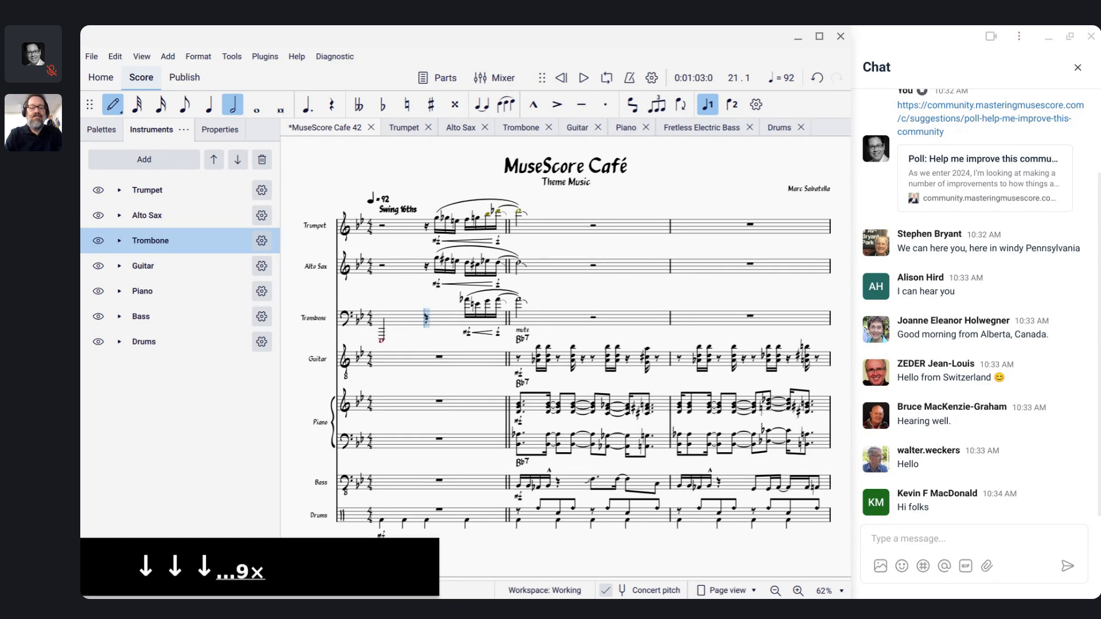
key("Down")
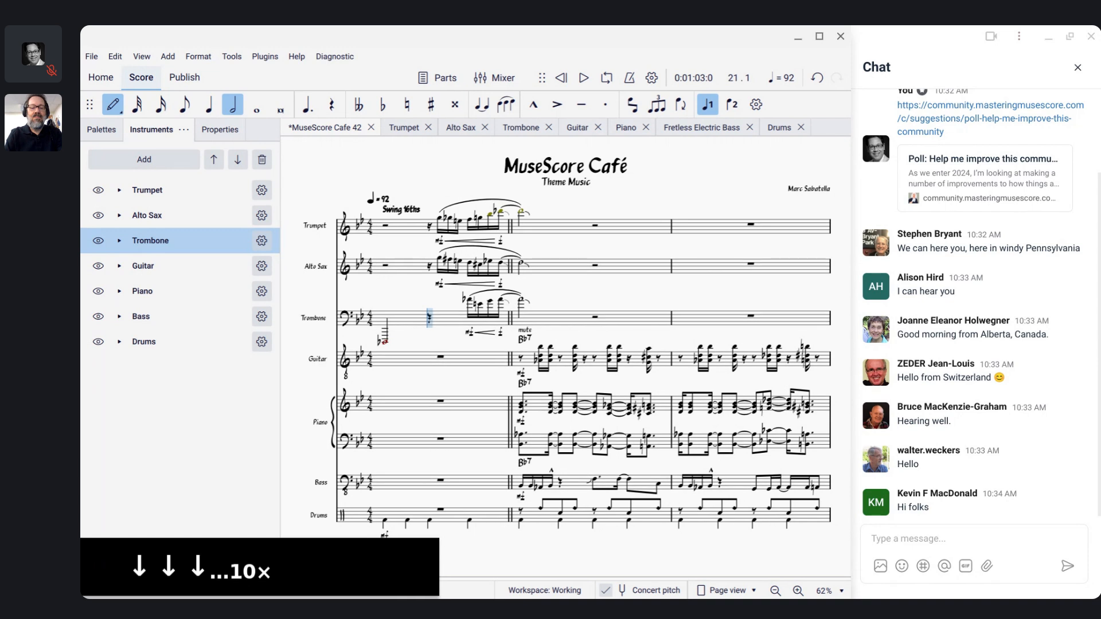
key("Down")
key("Down")
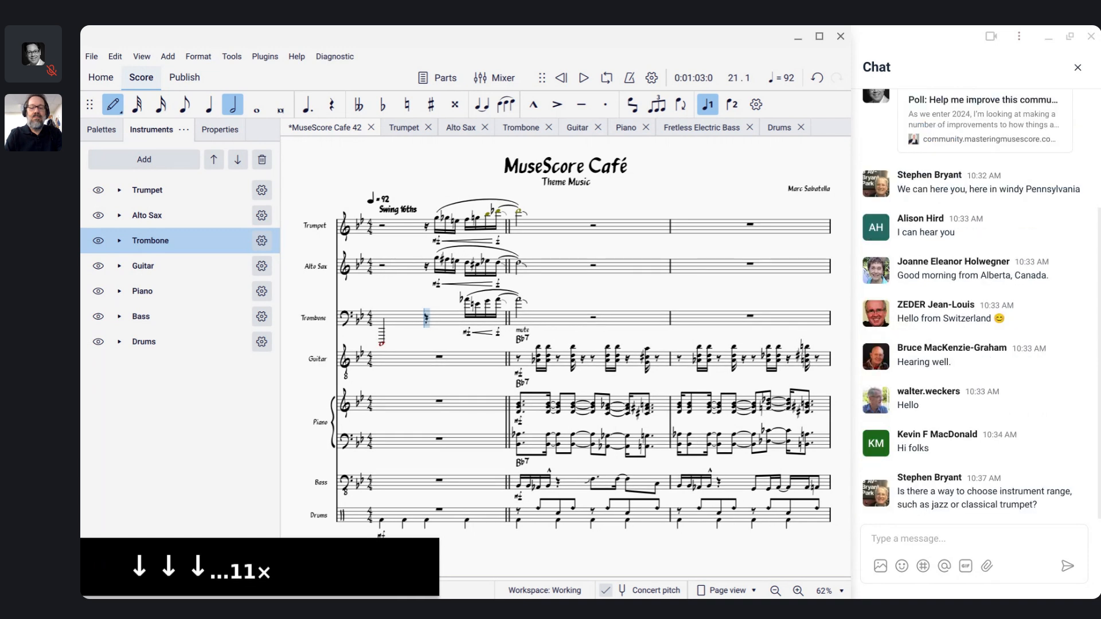
key("Up")
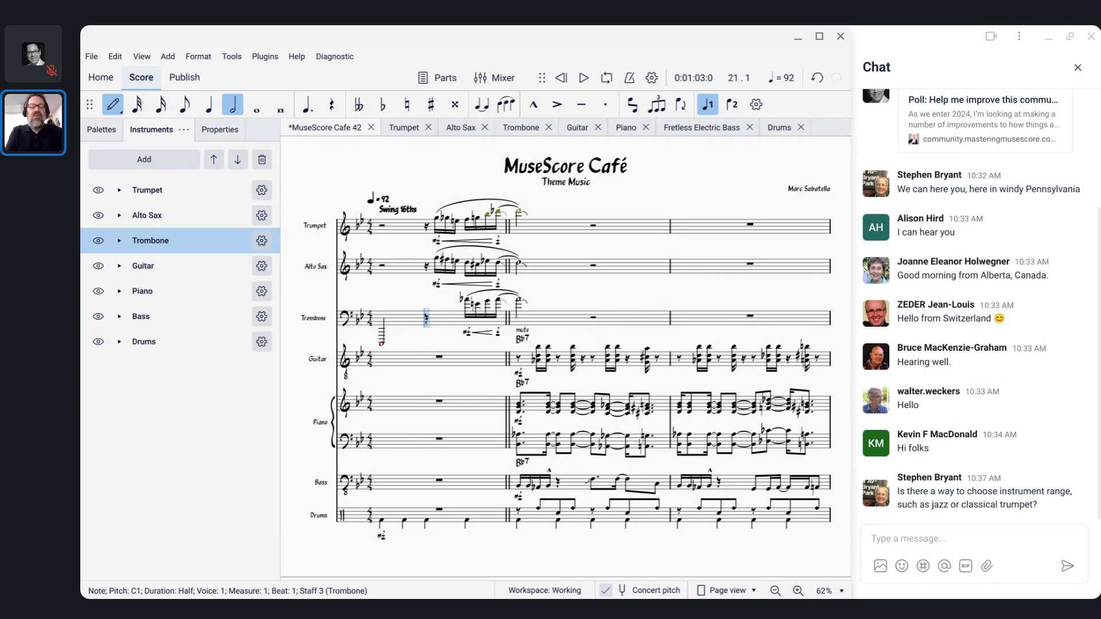
key("Escape")
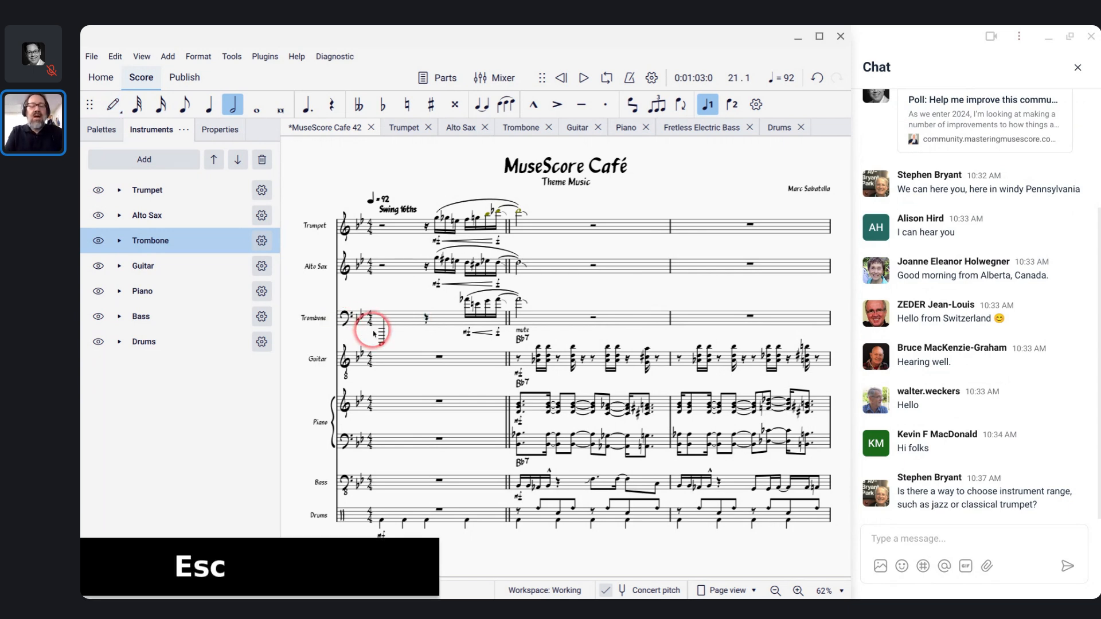
Step: Undo all pitch changes and the note entry in the trombone's first measure, and leave note input
key("ctrl+z")
key("ctrl+z")
key("ctrl+z")
key("ctrl+z")
key("ctrl+z")
key("ctrl+z")
key("ctrl+z")
key("ctrl+z")
key("ctrl+z")
key("ctrl+z")
key("ctrl+z")
key("ctrl+z")
key("ctrl+z")
key("ctrl+z")
key("ctrl+z")
key("ctrl+z")
key("ctrl+z")
key("ctrl+z")
key("ctrl+z")
key("ctrl+z")
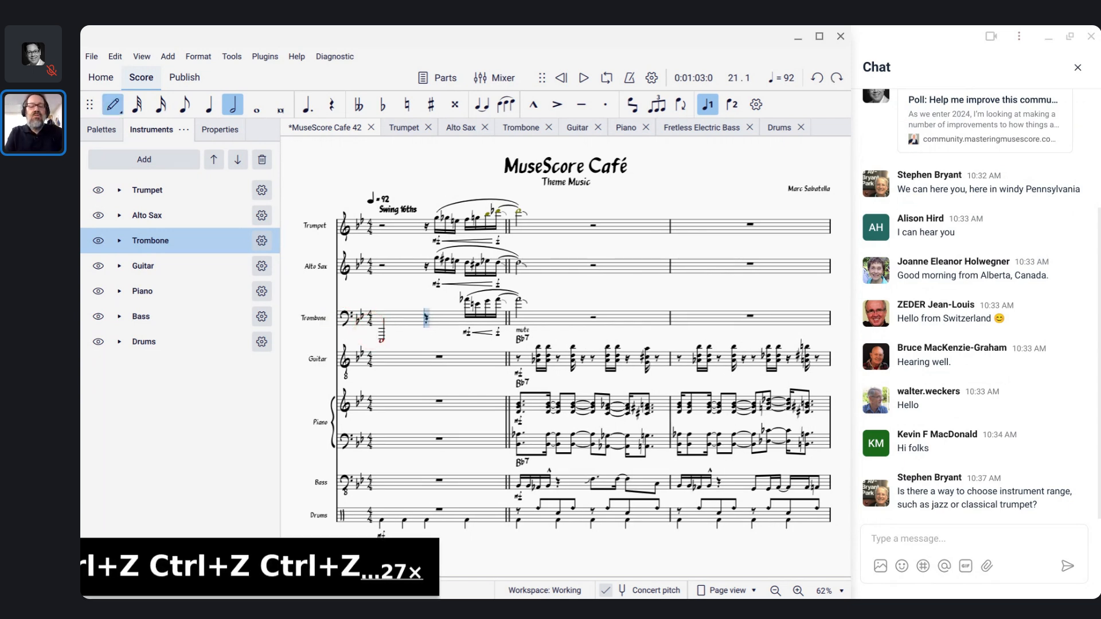
key("ctrl+z")
key("ctrl+z")
key("ctrl+z")
key("ctrl+z")
key("ctrl+z")
key("ctrl+z")
key("ctrl+z")
key("ctrl+z")
key("ctrl+z")
key("ctrl+z")
key("ctrl+z")
key("ctrl+z")
key("ctrl+z")
key("ctrl+z")
key("ctrl+z")
key("ctrl+z")
key("ctrl+z")
key("ctrl+z")
key("ctrl+z")
key("ctrl+z")
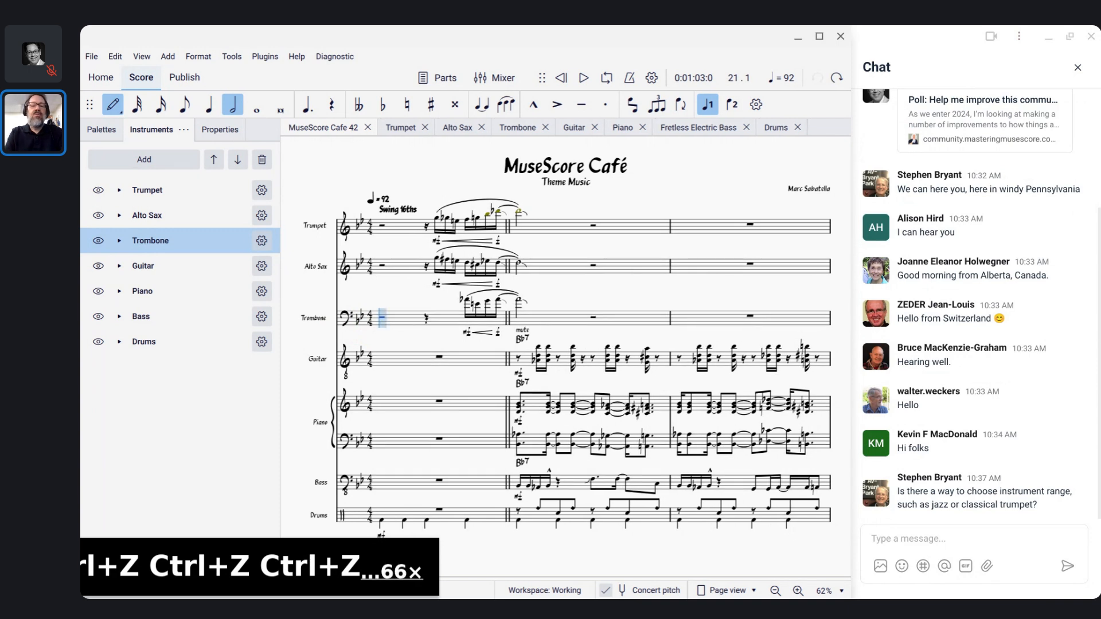
key("Escape")
Step: Play back the opening from the first measure of the trumpet, guitar and bass staves in turn, stopping playback each time
left_click(390, 227)
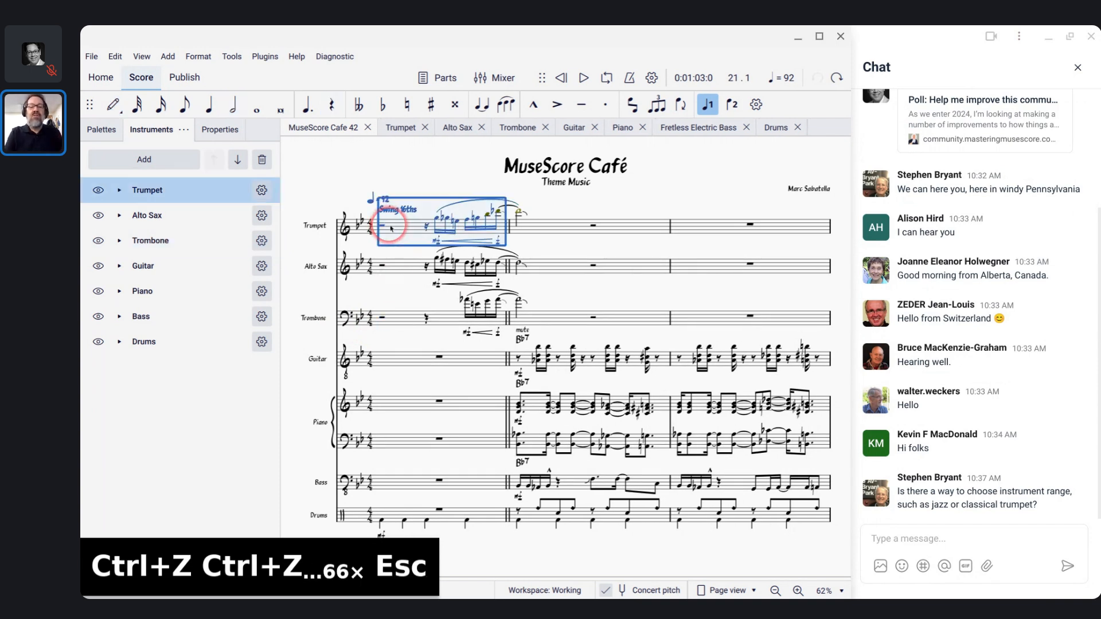
key("space")
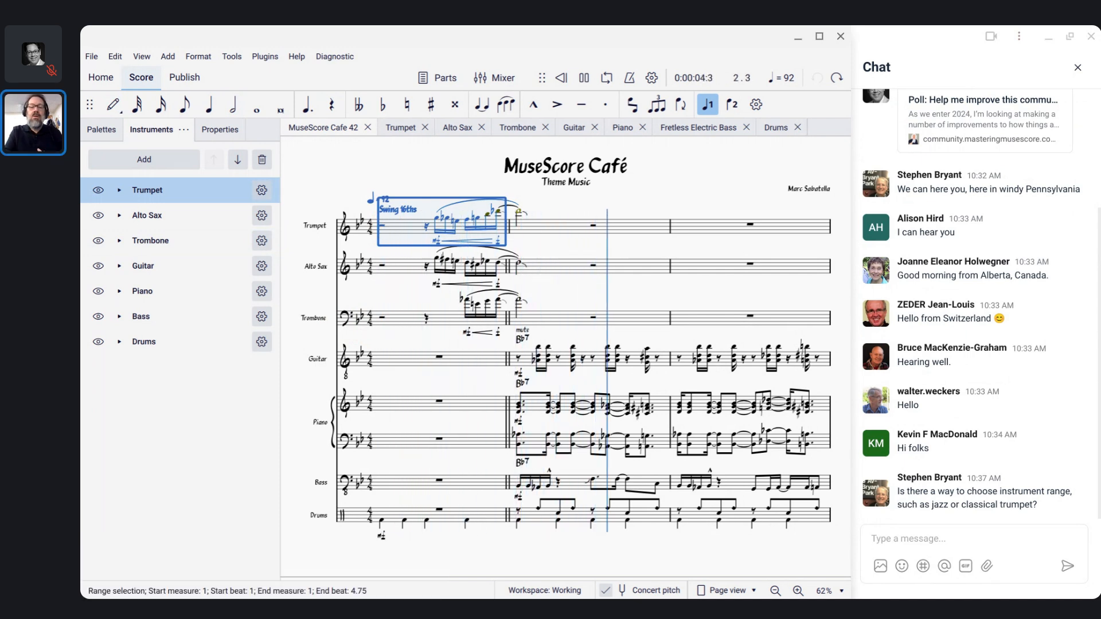
key("space")
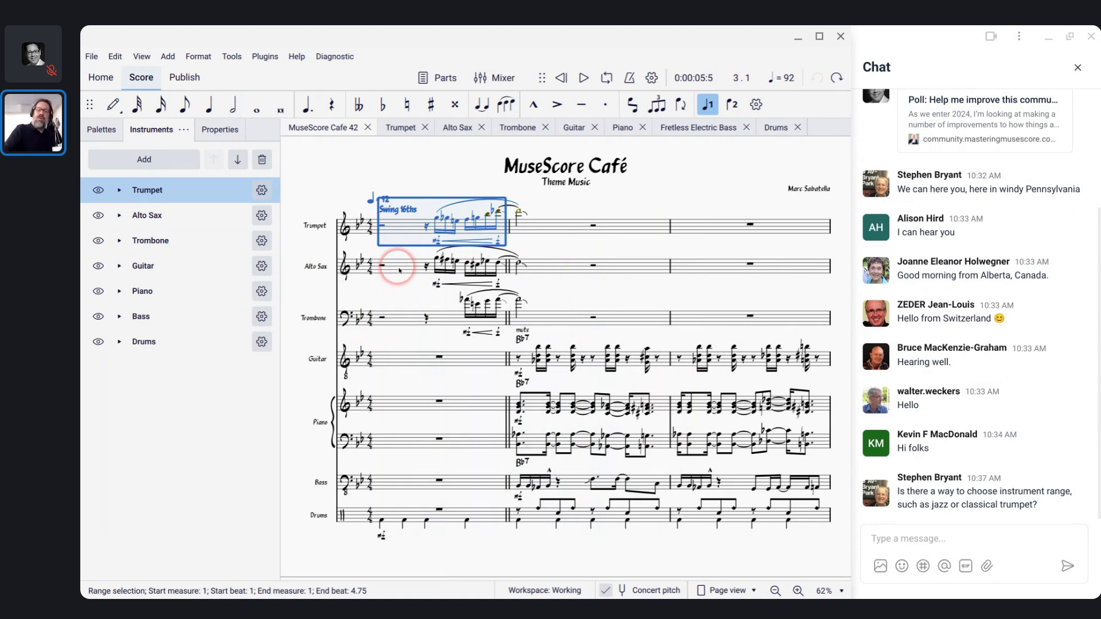
left_click(416, 361)
key("space")
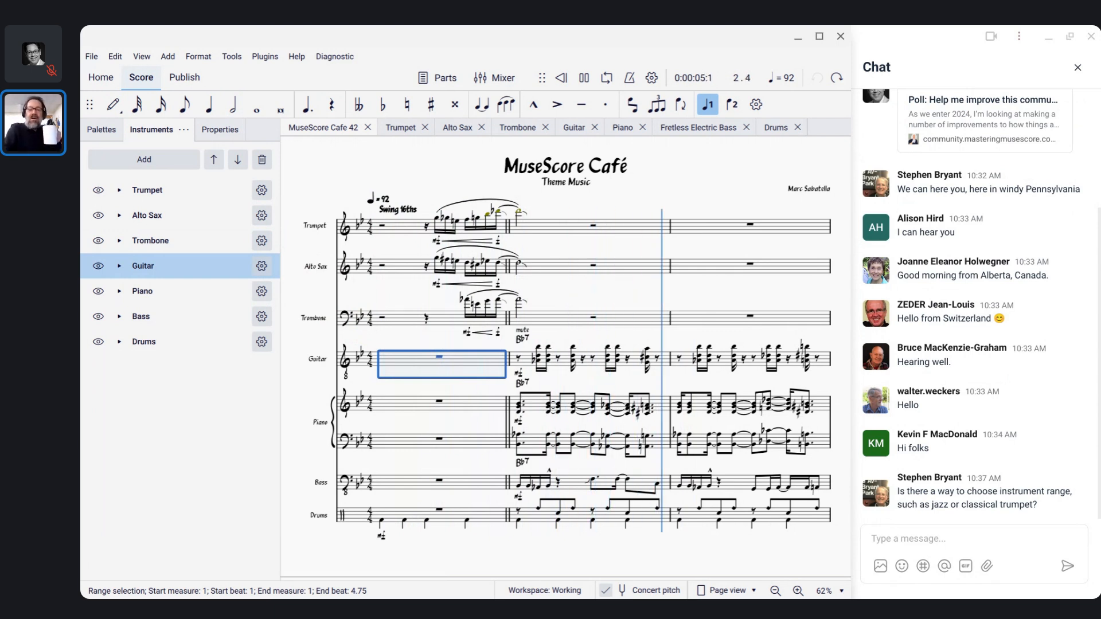
key("space")
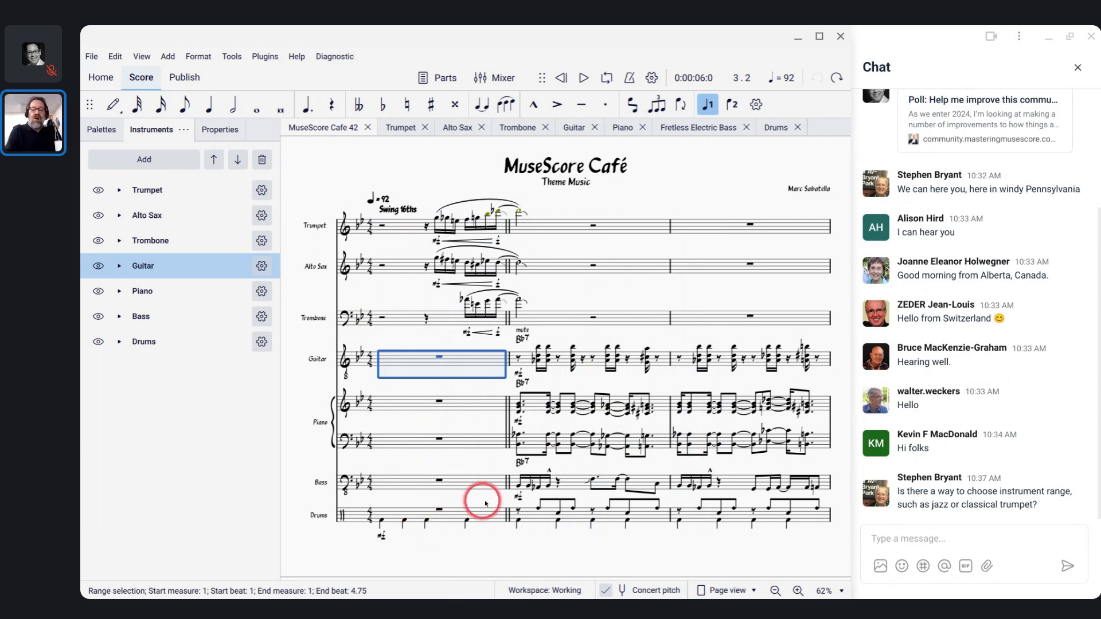
left_click(496, 482)
key("space")
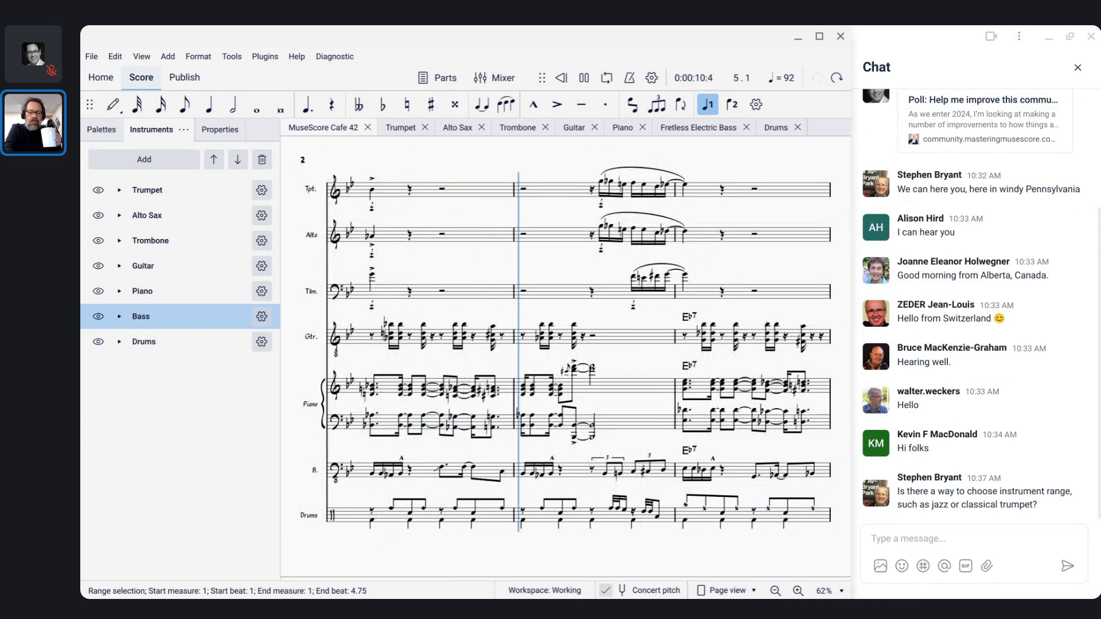
key("space")
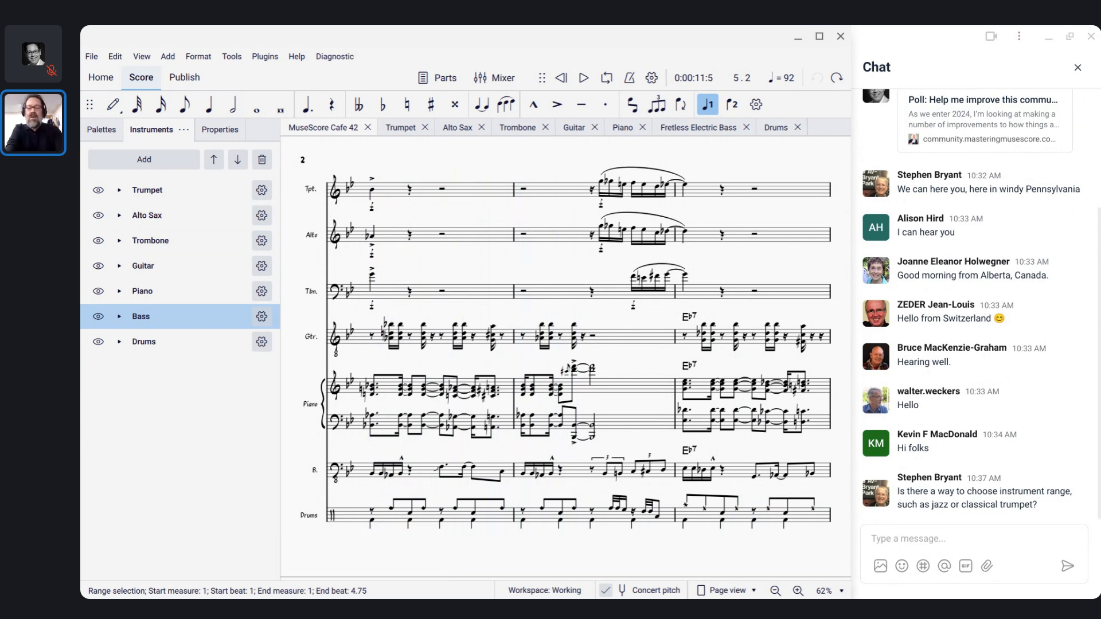
Step: Return to the beginning of the score and examine the out-of-range note colours in the trumpet's opening phrase up close
key("ctrl+Home")
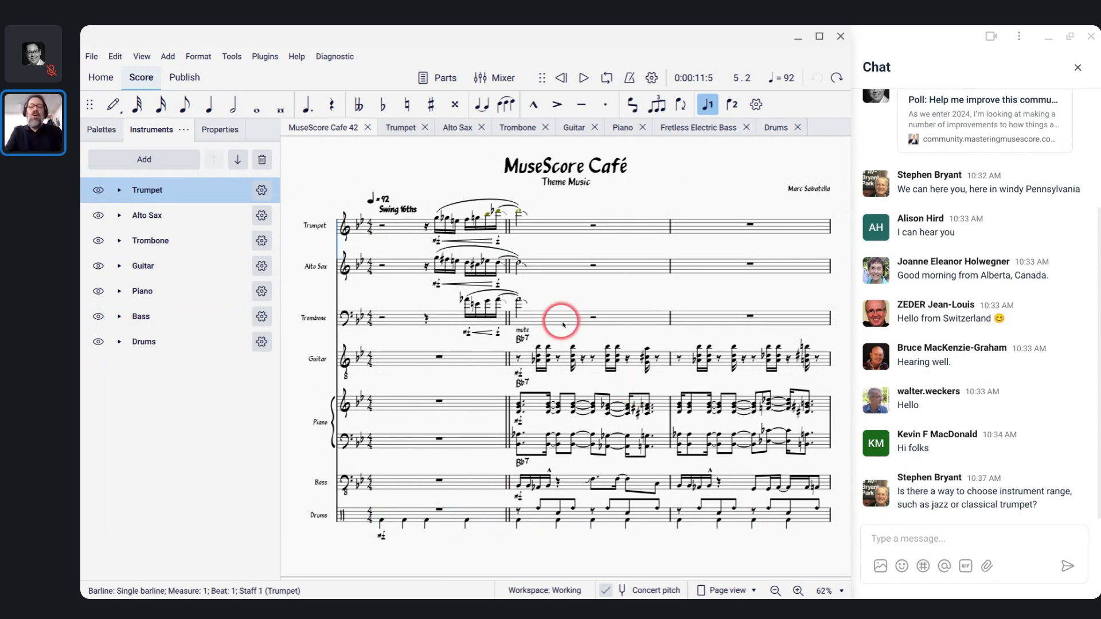
scroll(560, 319, "up", 5)
scroll(561, 319, "up", 2)
scroll(491, 227, "up", 3)
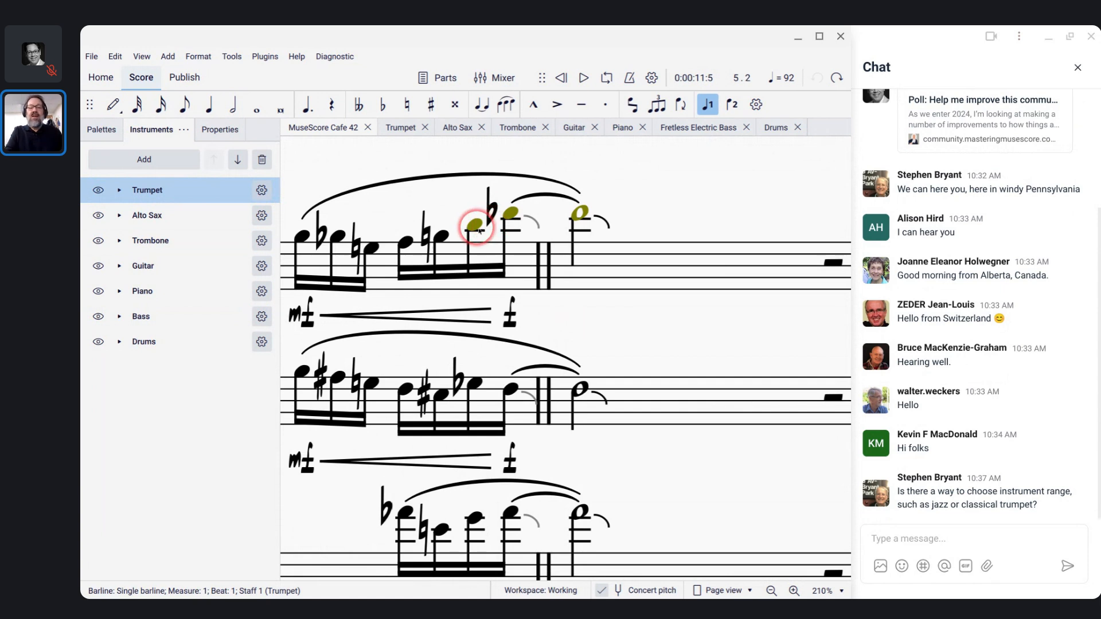
scroll(512, 218, "left", 5)
scroll(512, 219, "up", 2)
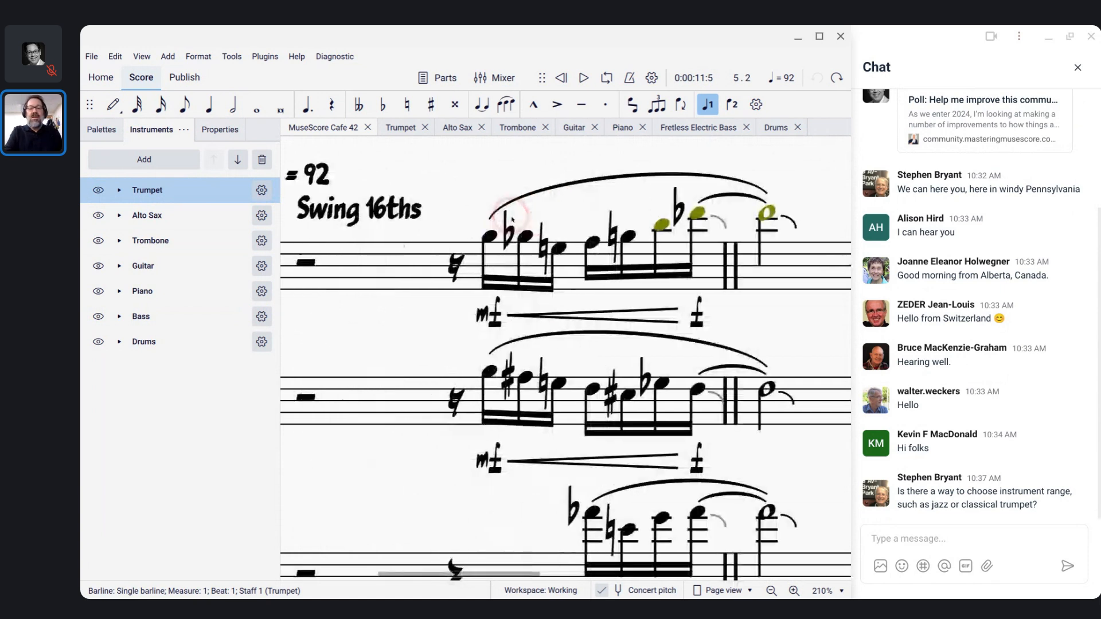
scroll(565, 344, "right", 3)
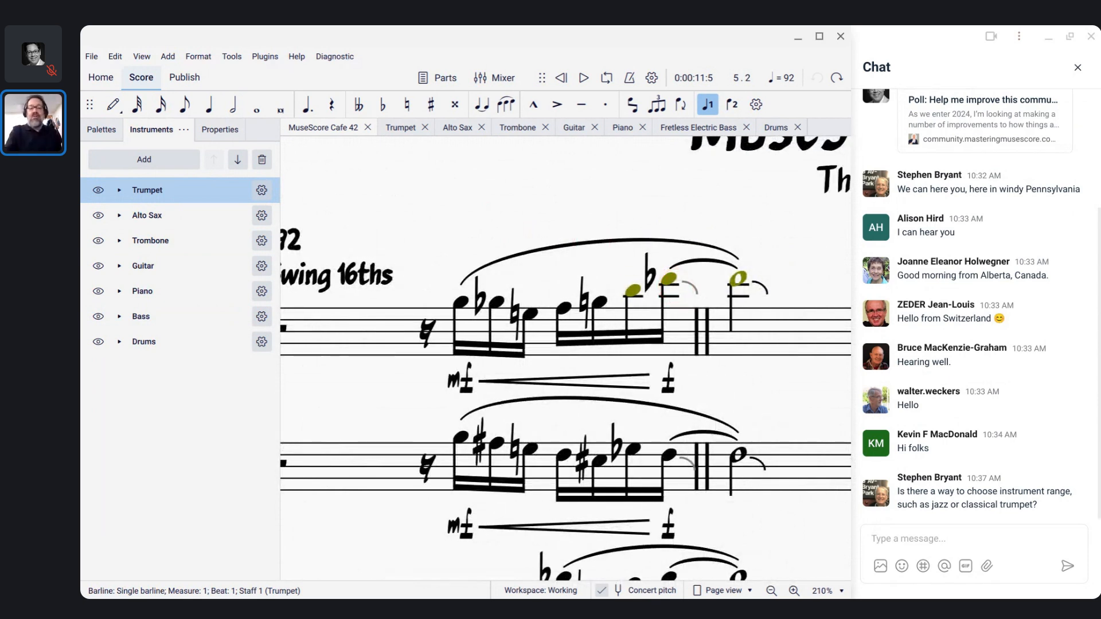
scroll(706, 303, "left", 3)
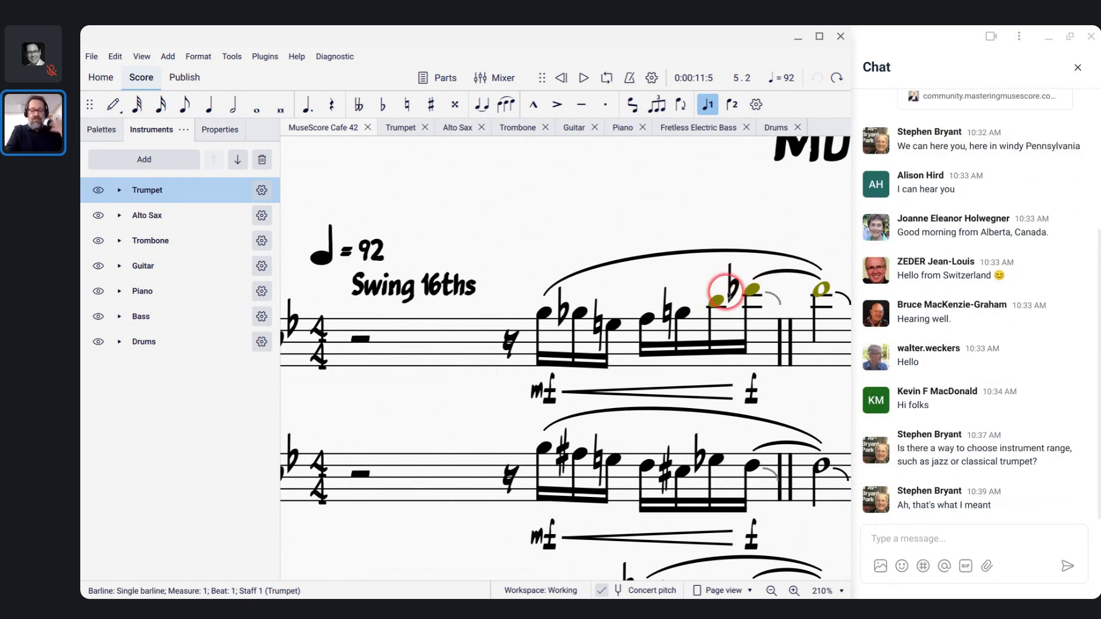
scroll(631, 297, "right", 3)
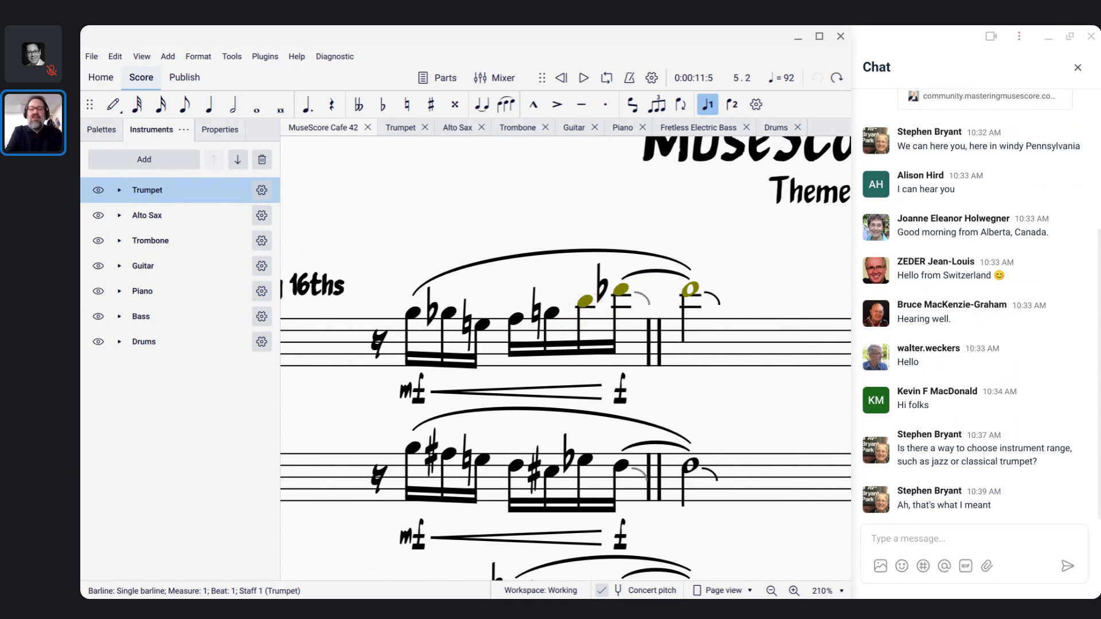
Step: Try raising the trumpet's last sixteenth note in measure 1 by an octave, and undo the pitch change
left_click(622, 294)
key("ctrl+Up")
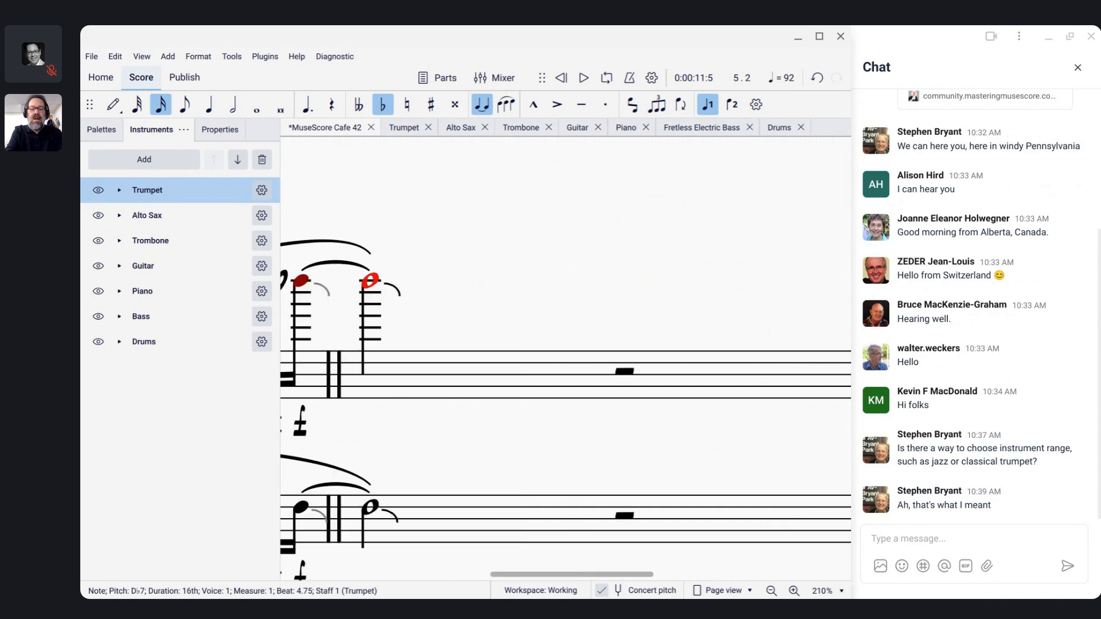
key("Escape")
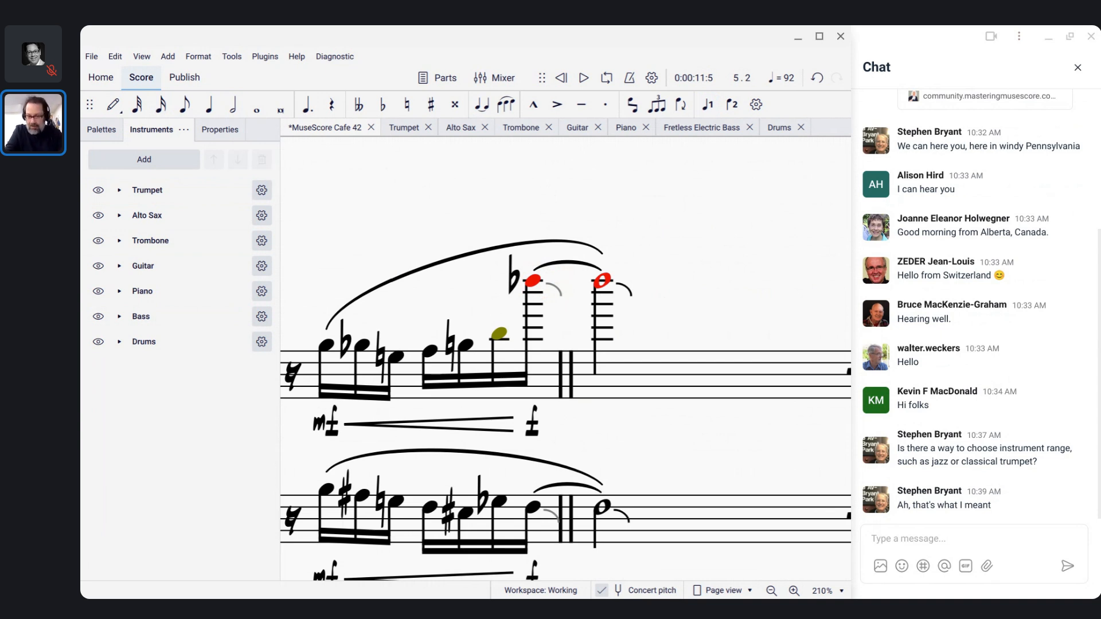
key("ctrl+z")
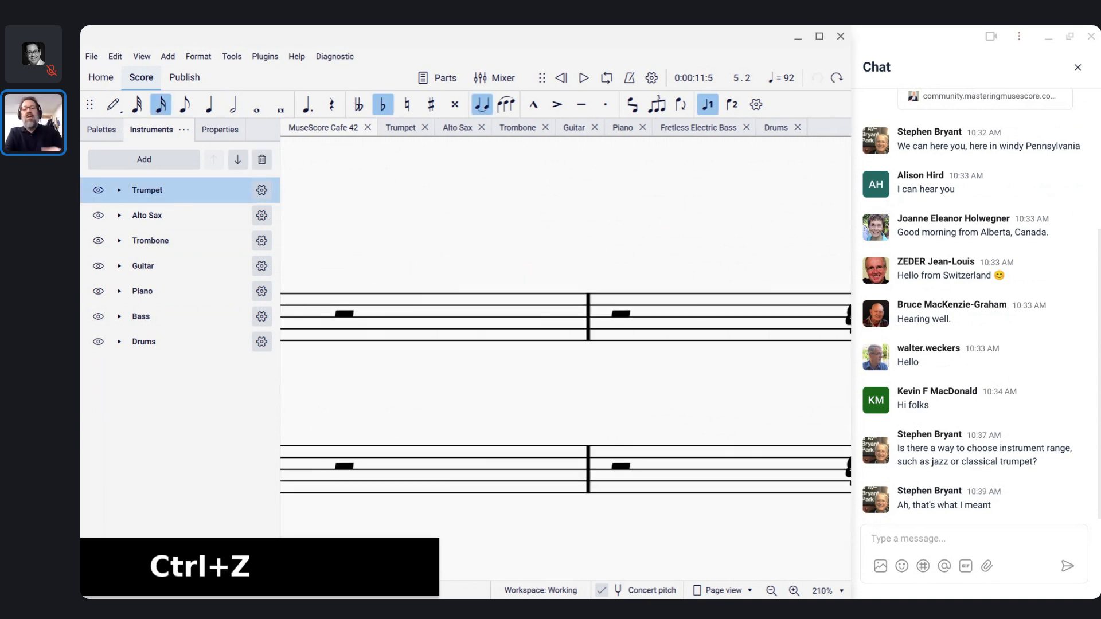
Step: Examine the trumpet's amateur and professional usable pitch ranges in its staff/part properties, and cancel without changes
key("Home")
scroll(567, 355, "down", 4)
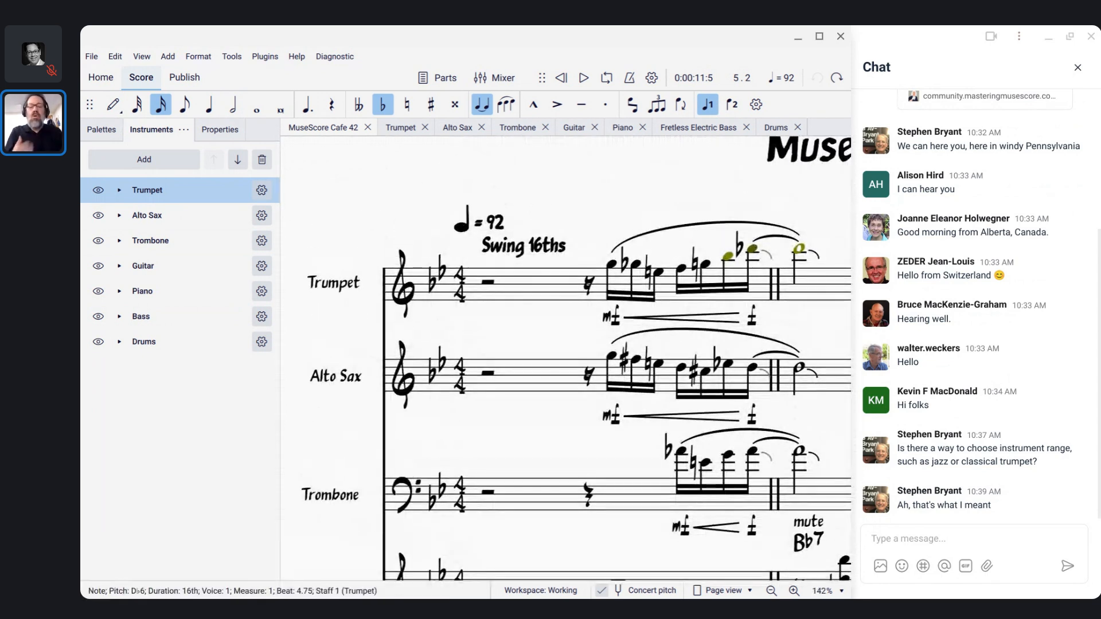
right_click(540, 279)
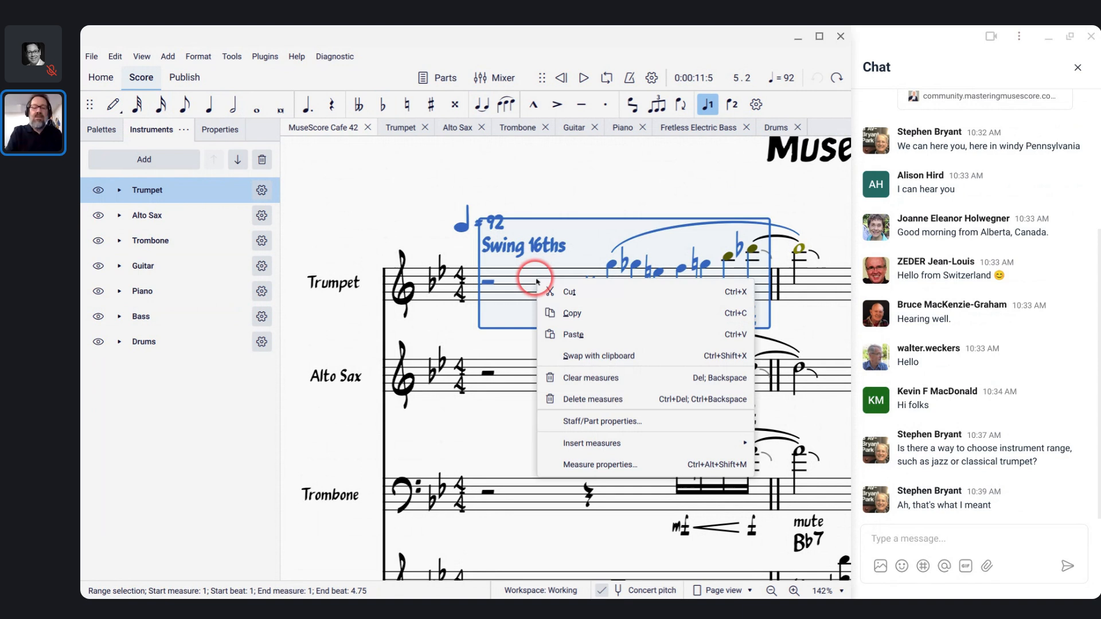
left_click(574, 420)
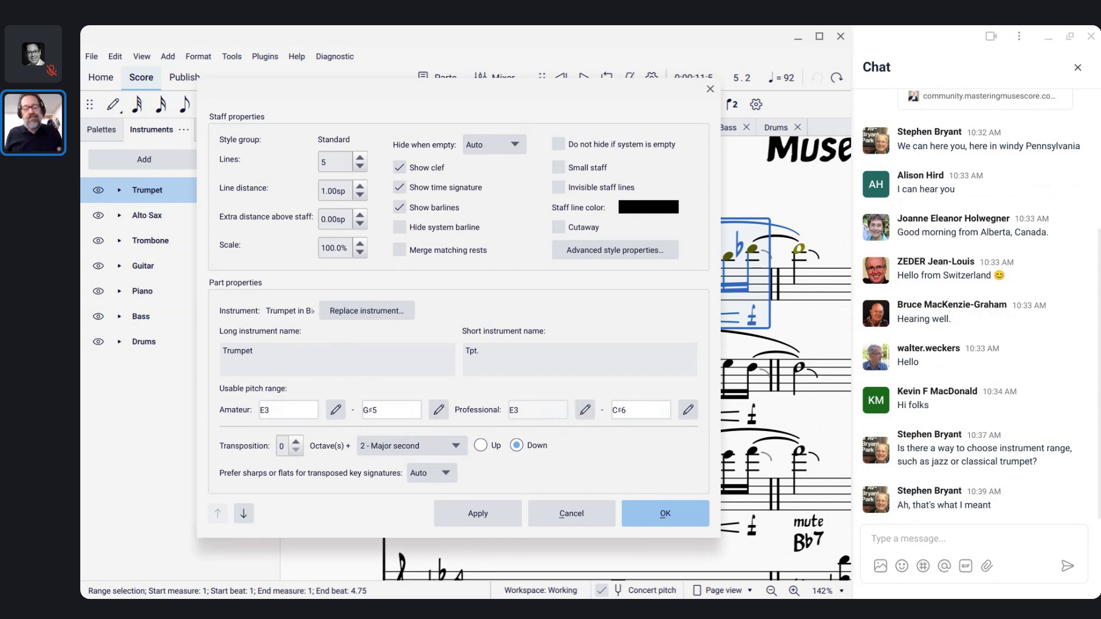
left_click(366, 409)
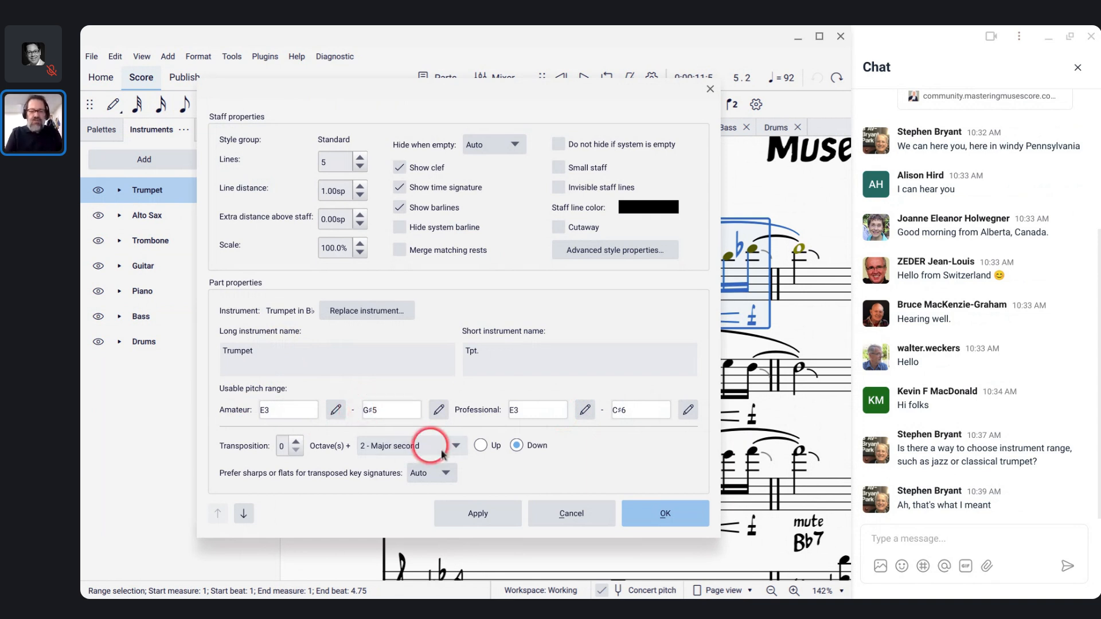
left_click(567, 512)
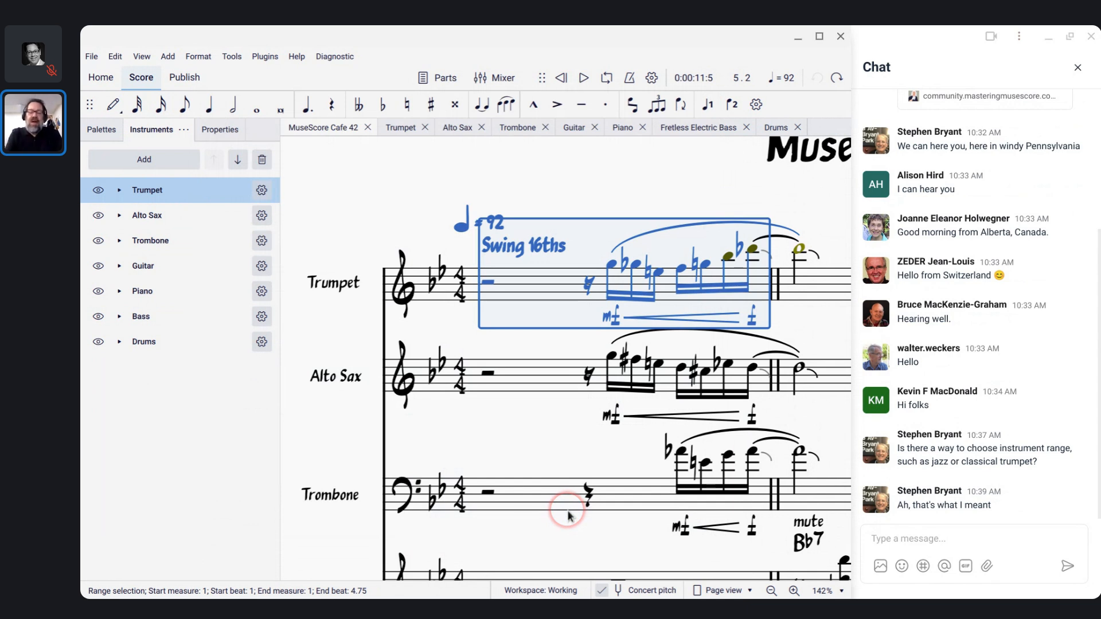
Step: Look through the note input preferences for the pitch range colouring option, and close the preferences without changes
scroll(568, 515, "down", 2)
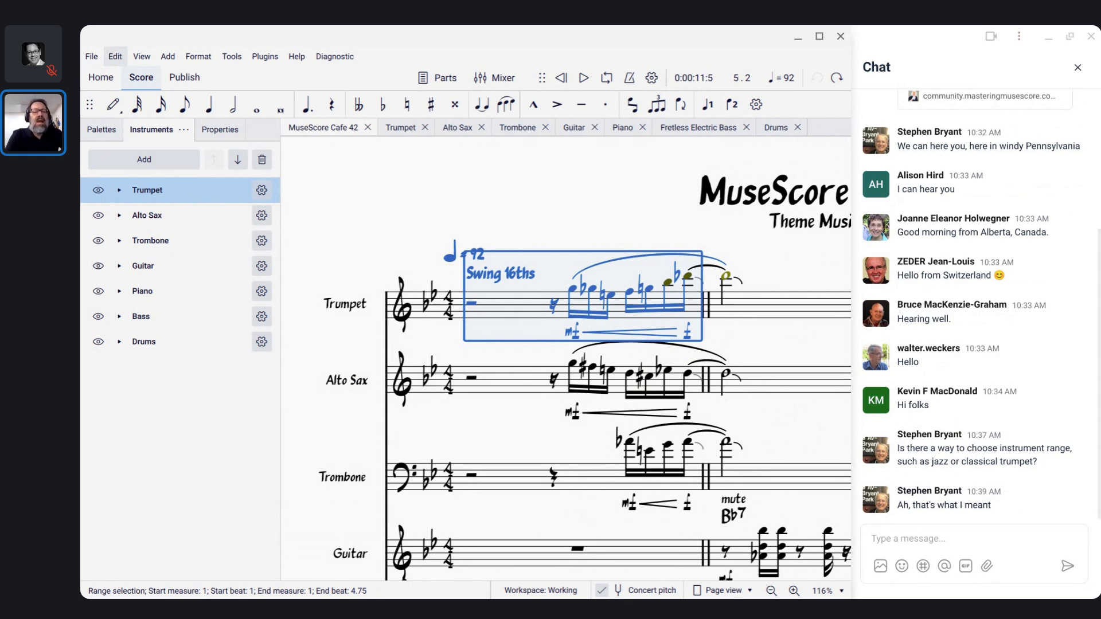
left_click(115, 56)
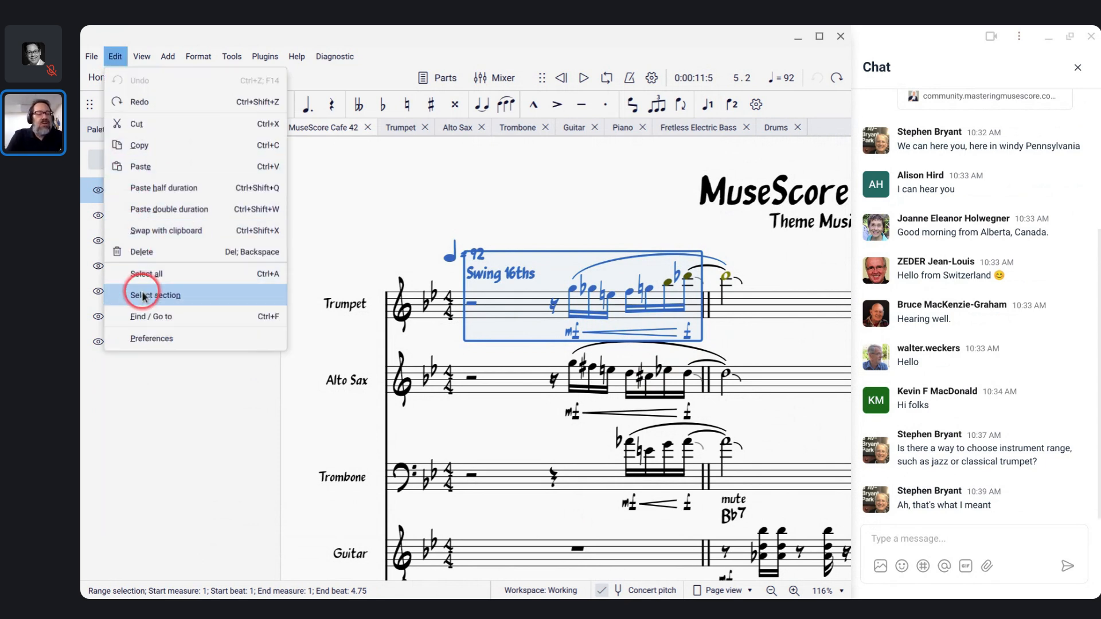
left_click(151, 338)
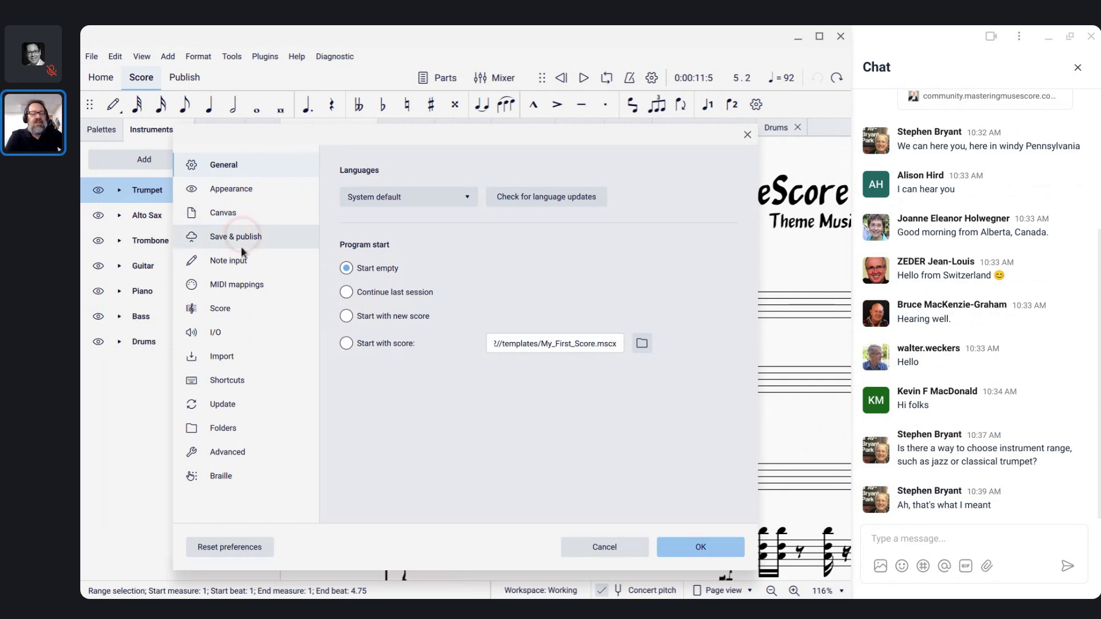
left_click(233, 264)
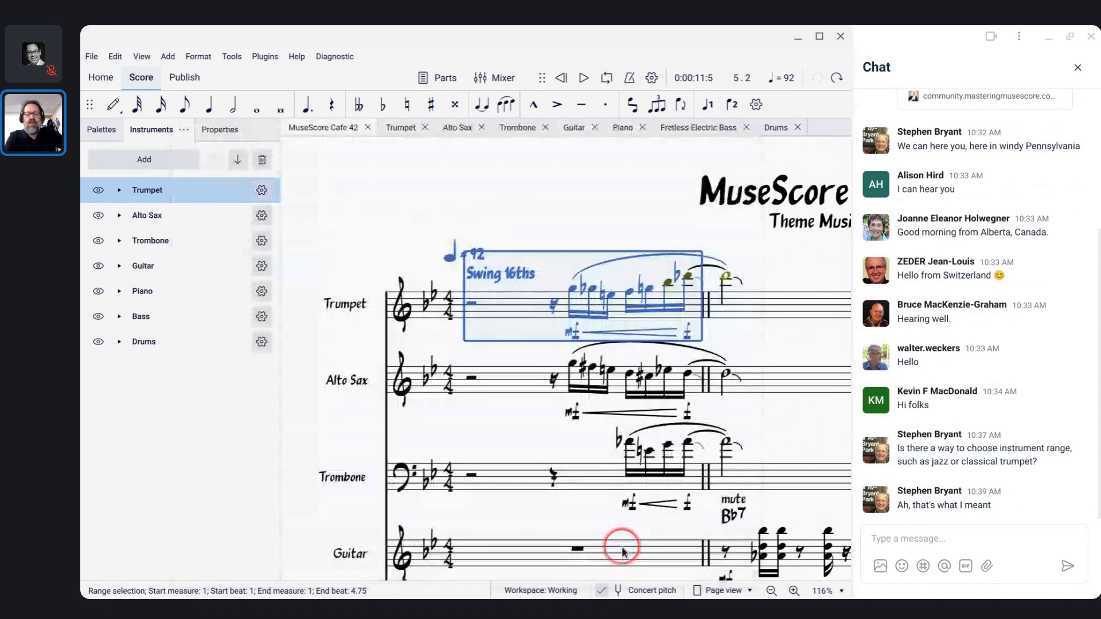
left_click(622, 547)
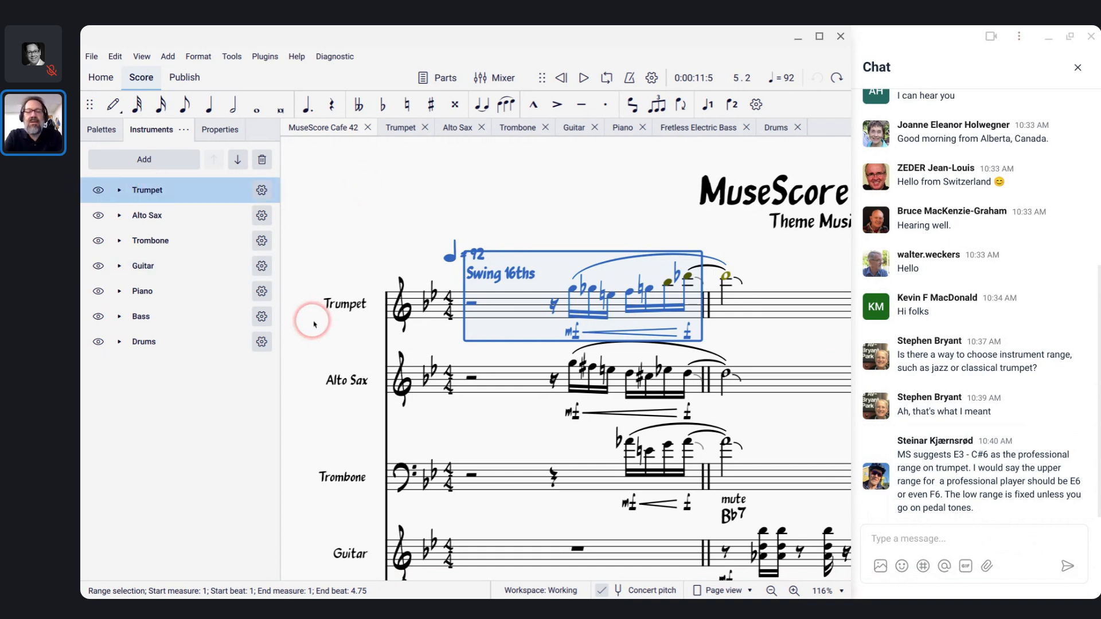
Step: Open the score ranges.mscz from the Muse Sounds folder inside Scores
key("alt+Tab")
key("Escape")
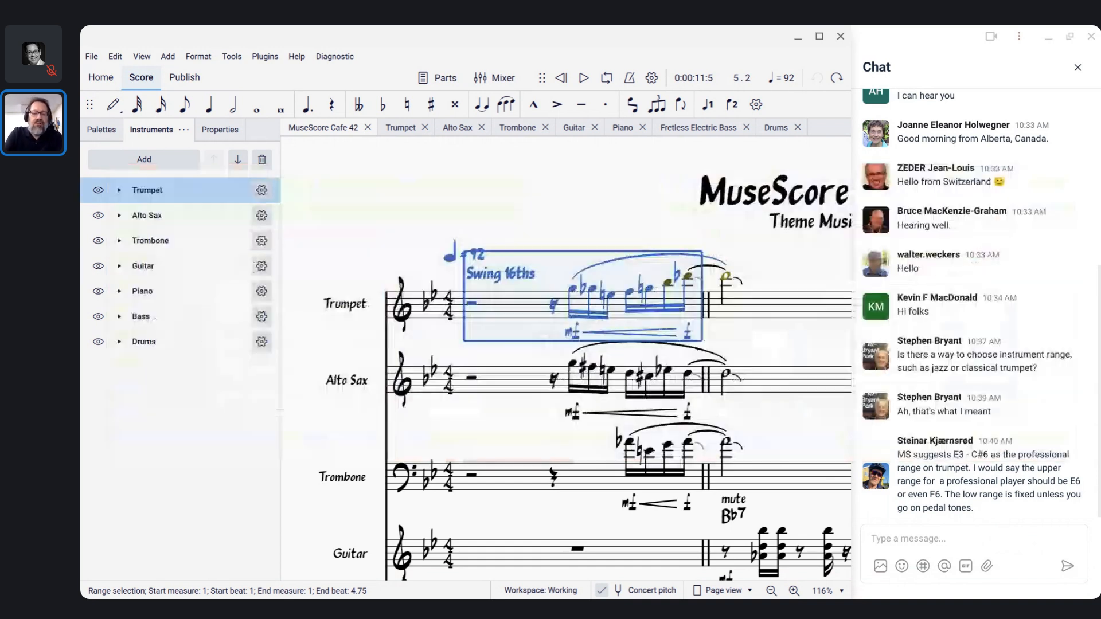
key("ctrl+o")
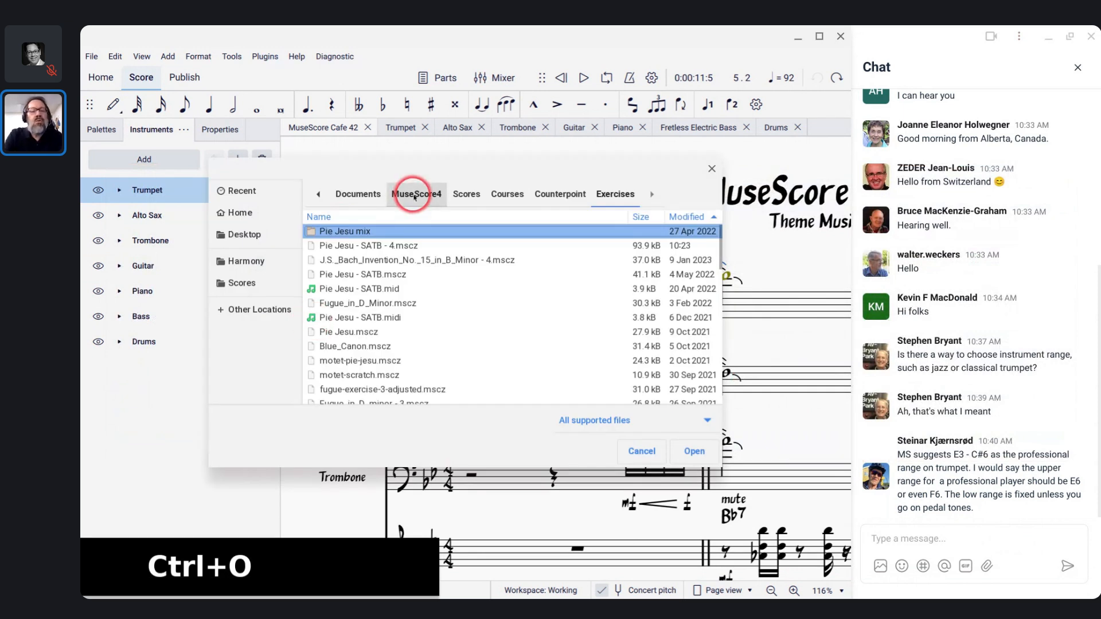
left_click(467, 193)
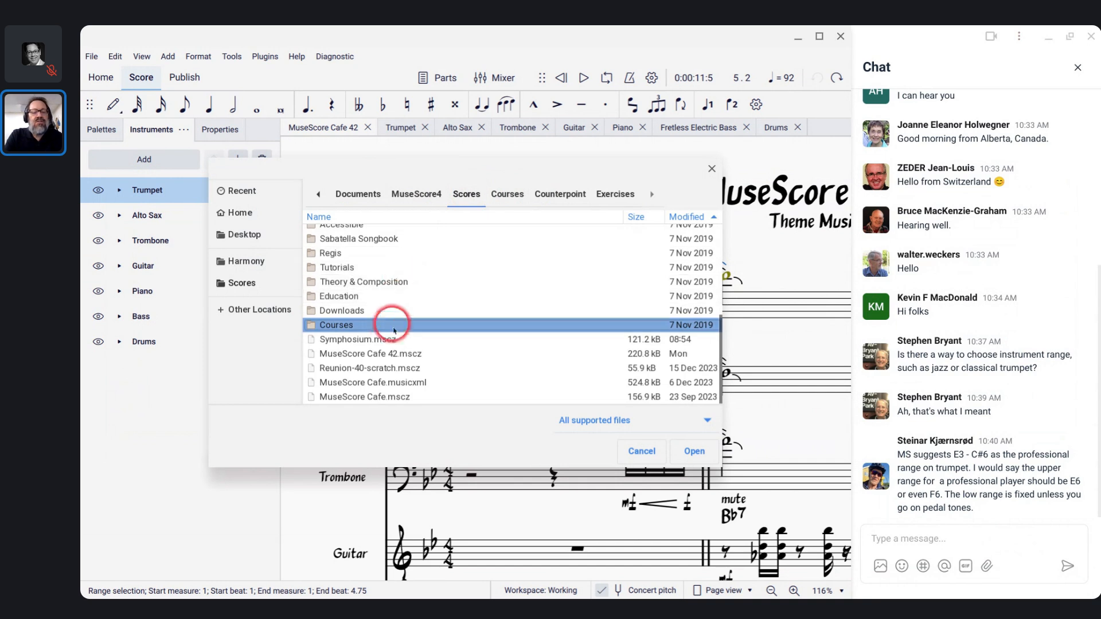
scroll(367, 295, "up", 5)
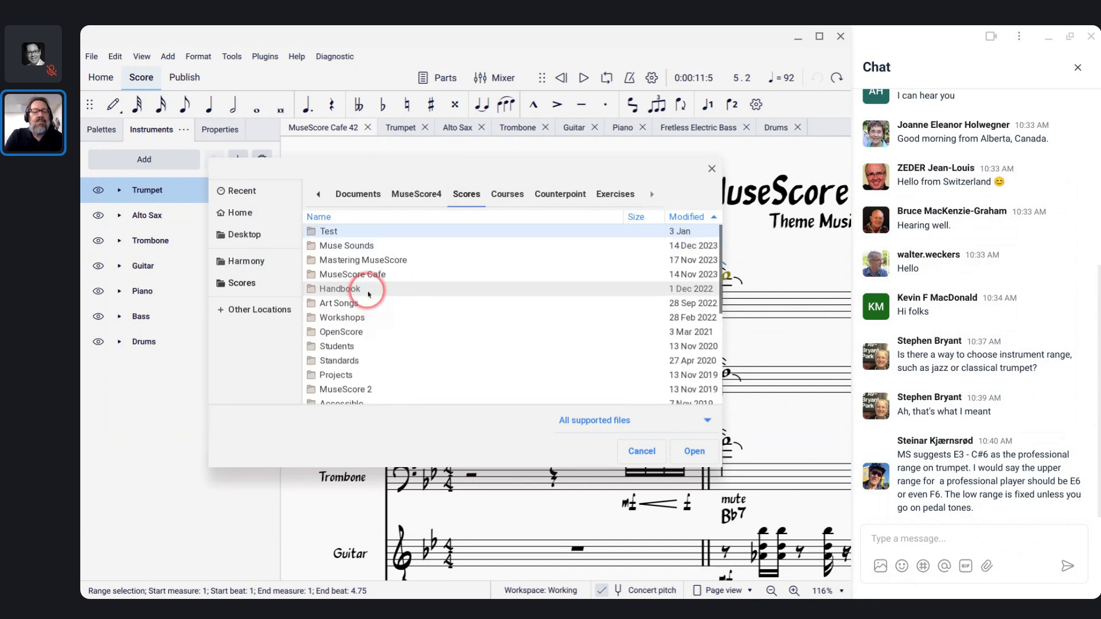
double_click(345, 246)
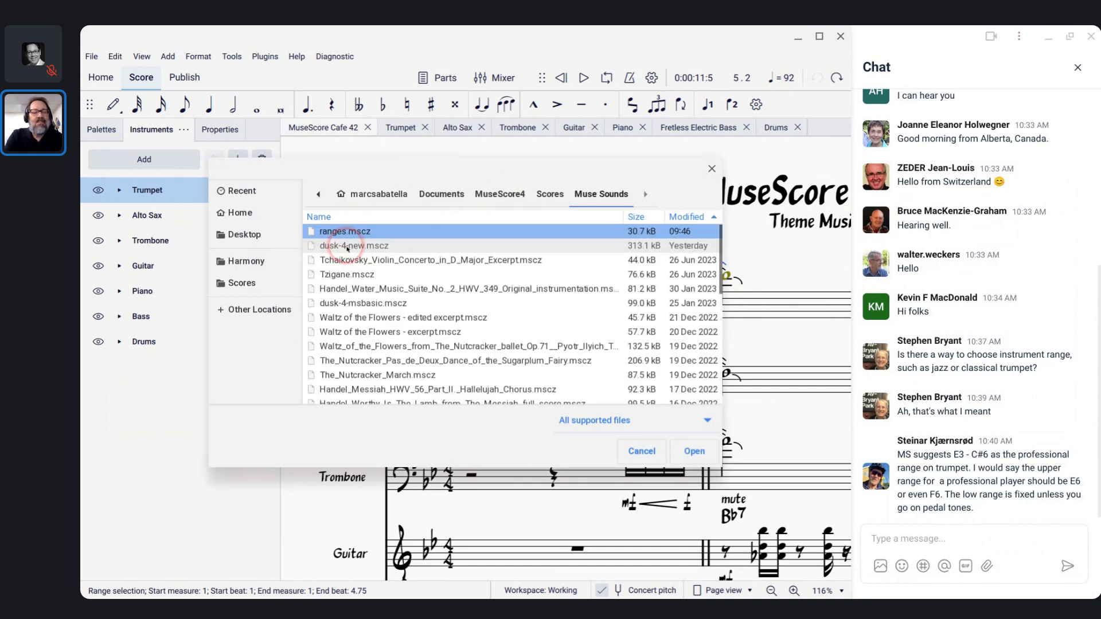
left_click(341, 238)
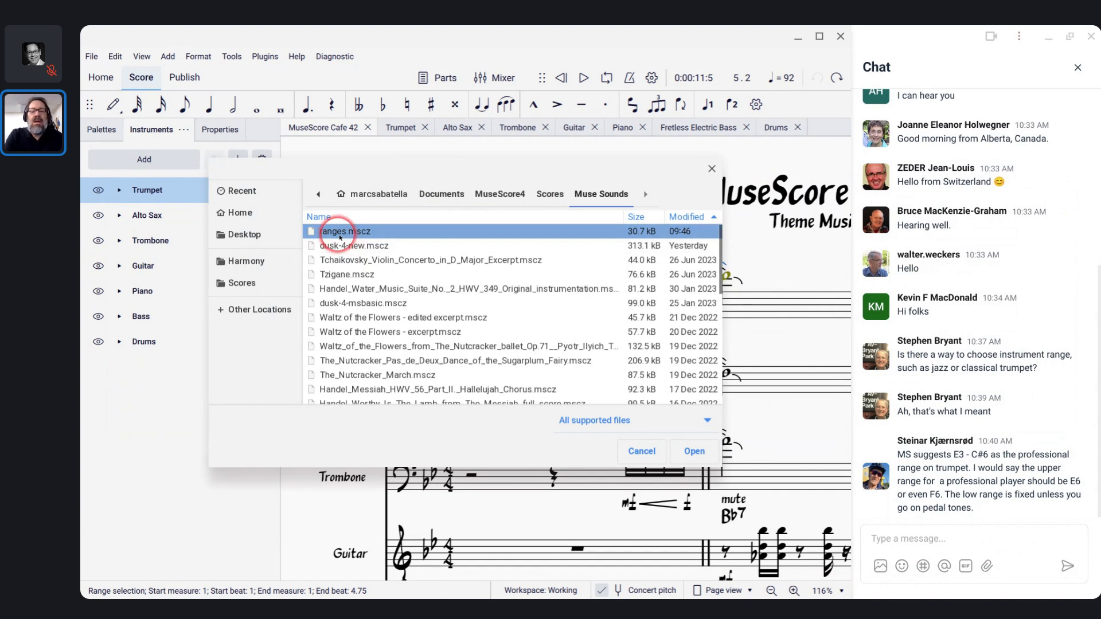
double_click(341, 239)
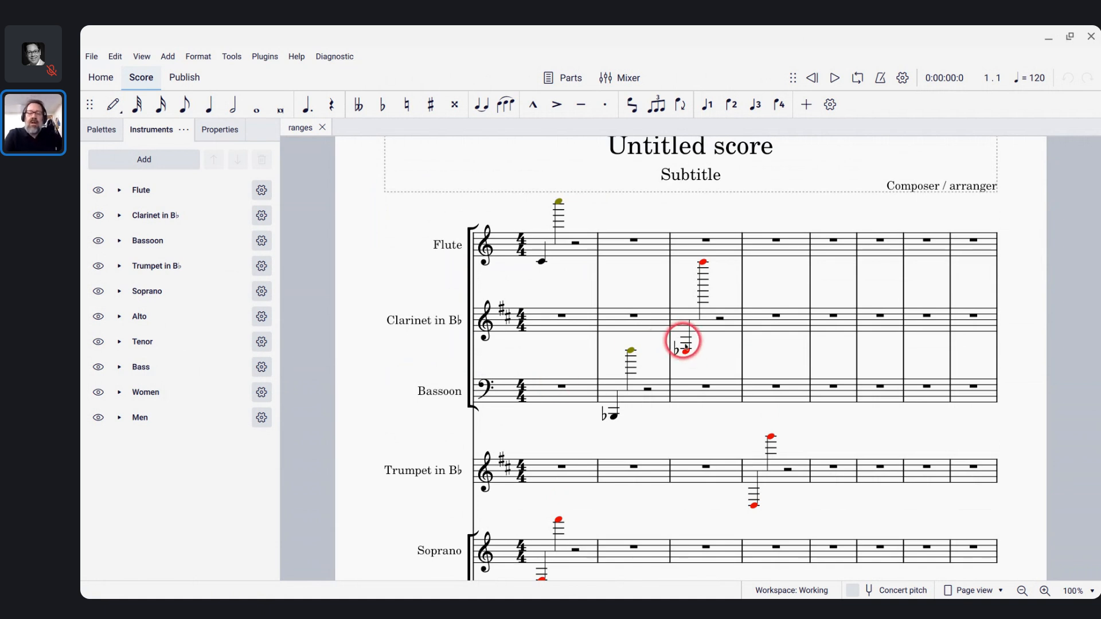
Step: Select the clarinet's low note and high note in measure 3 in turn to check their pitches
left_click(686, 351)
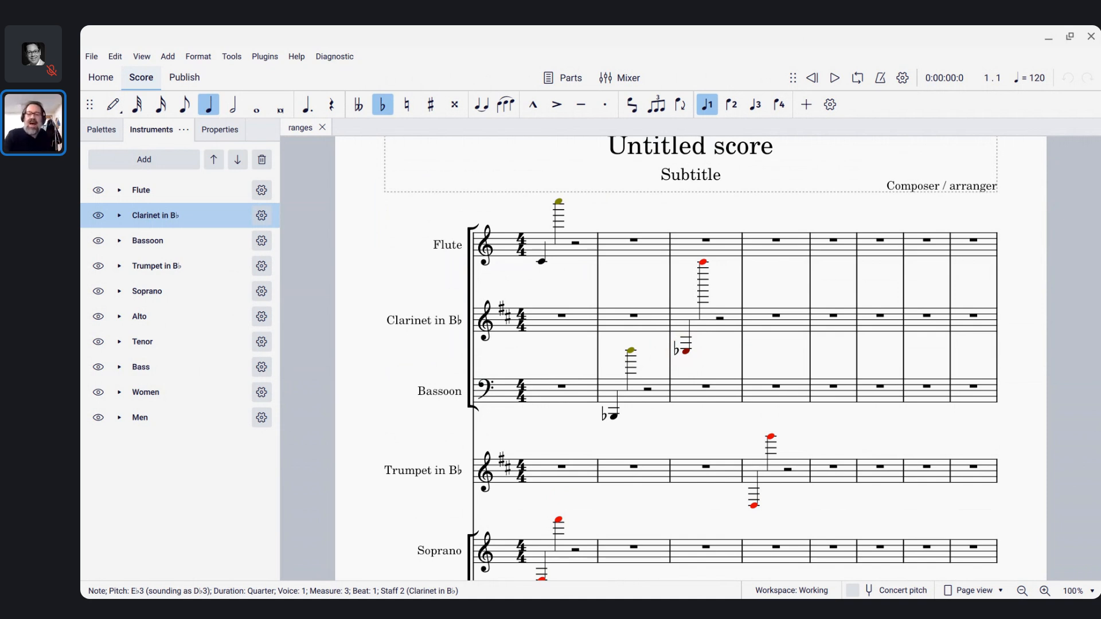
key("Right")
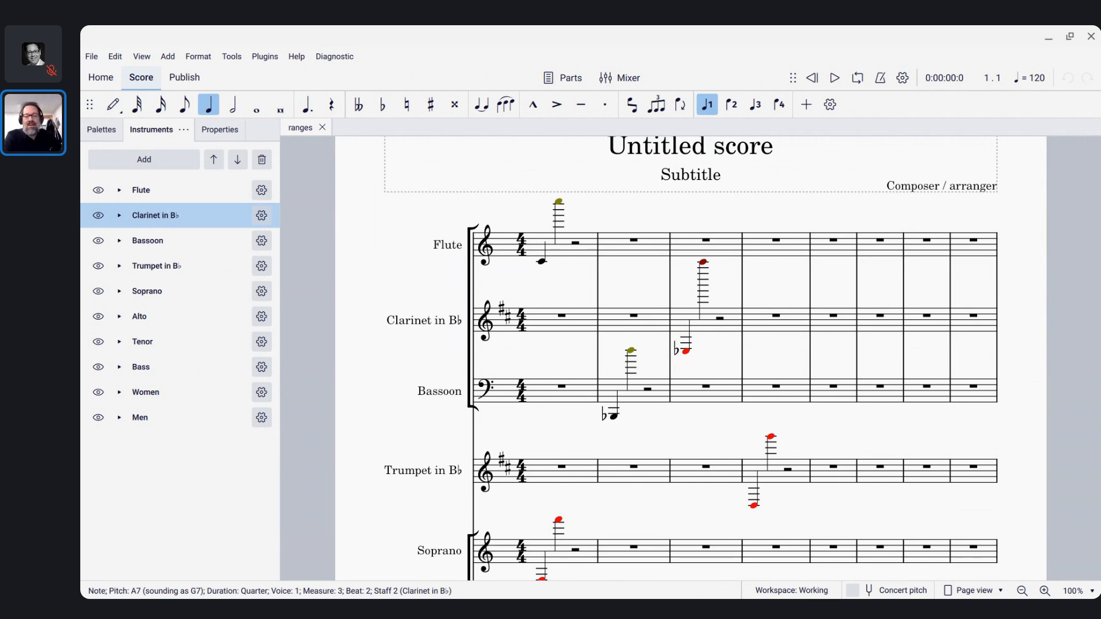
Step: Select the trumpet's high note in measure 4 and the soprano's low note in measure 1 to check their pitches
left_click(771, 437)
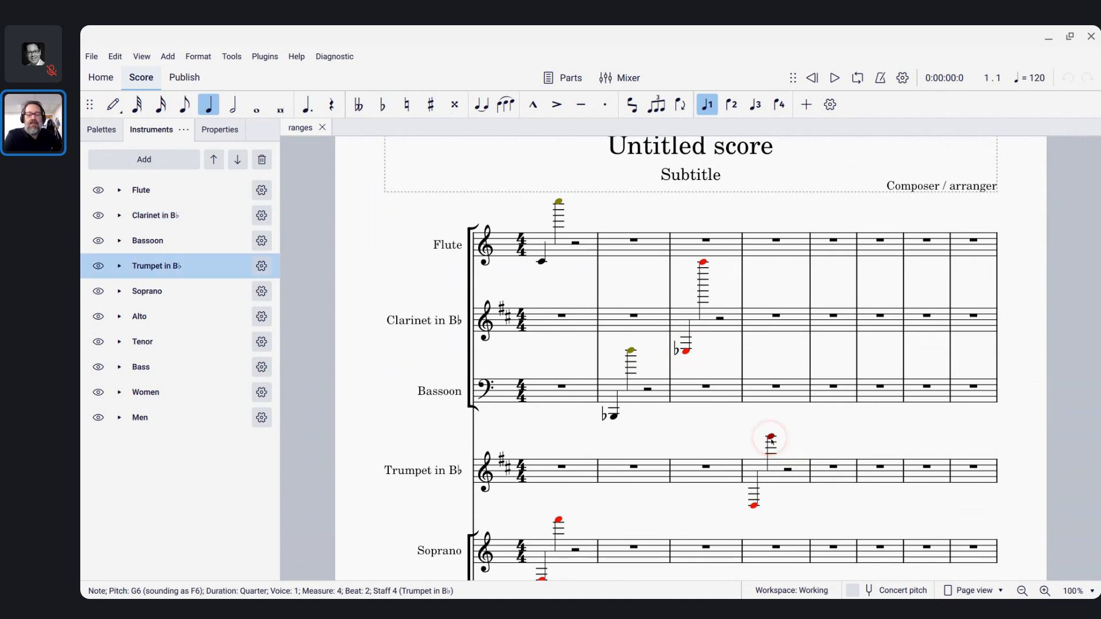
scroll(771, 440, "down", 3)
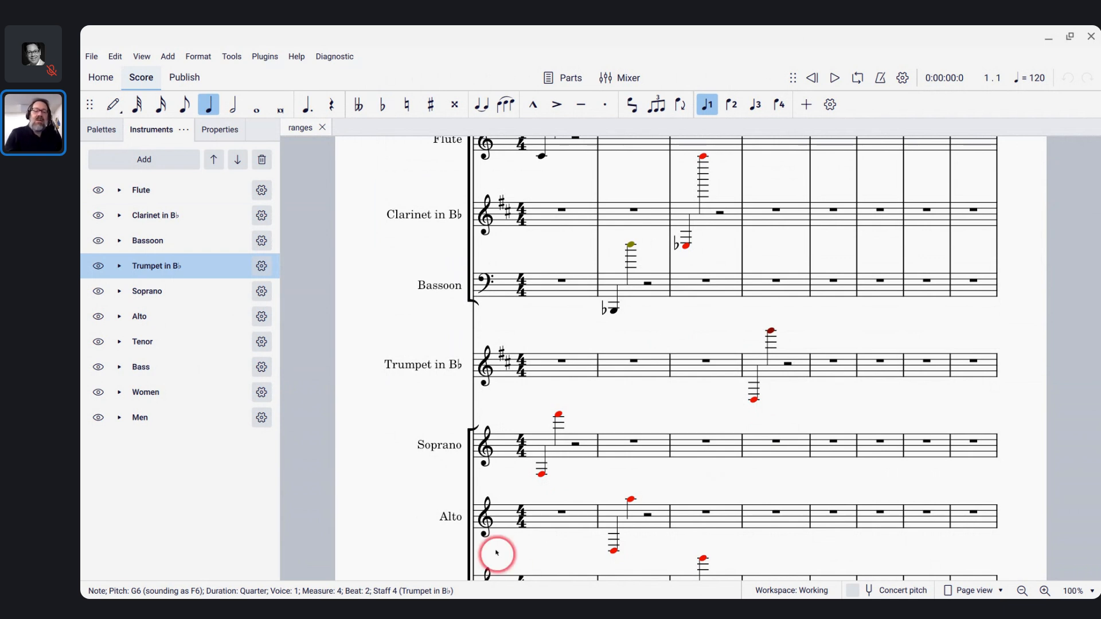
scroll(493, 536, "down", 4)
scroll(493, 536, "down", 2)
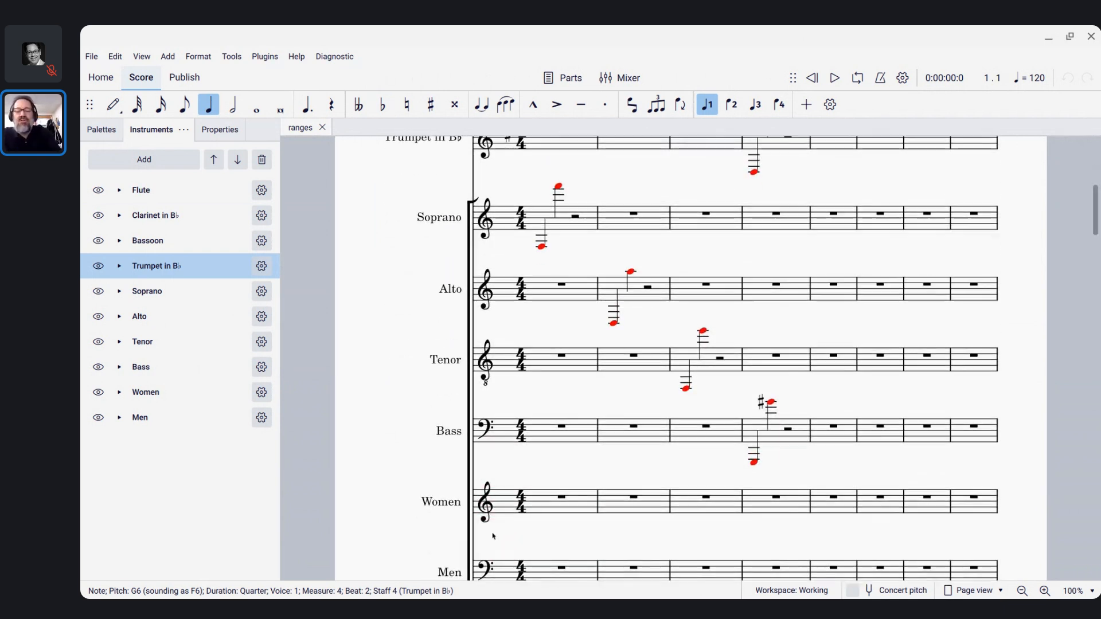
scroll(491, 533, "up", 2)
scroll(493, 533, "up", 2)
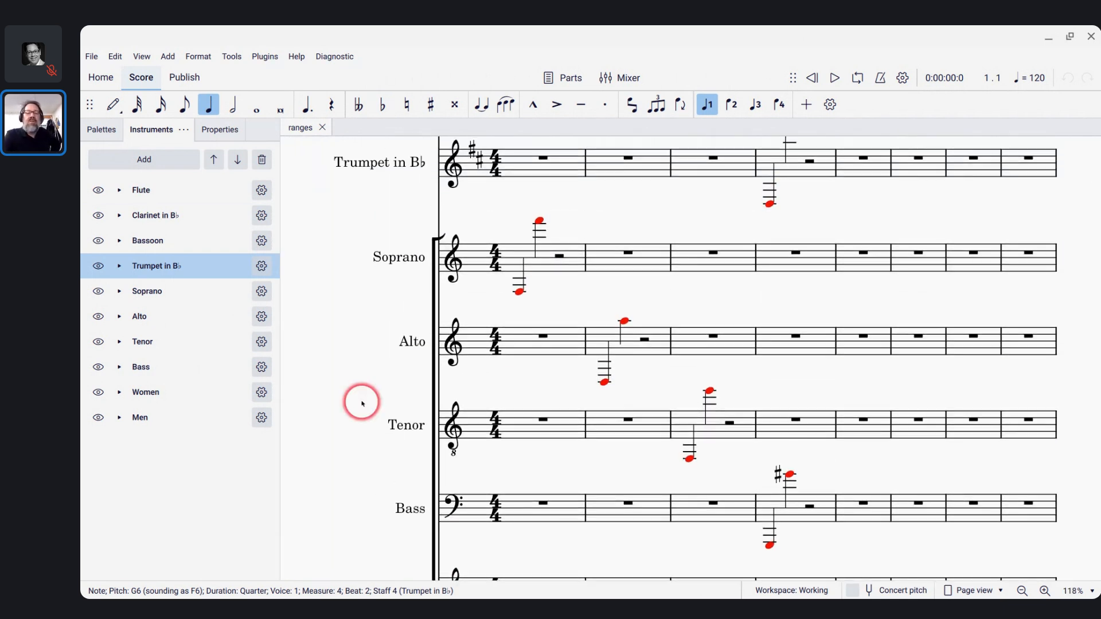
left_click(522, 293)
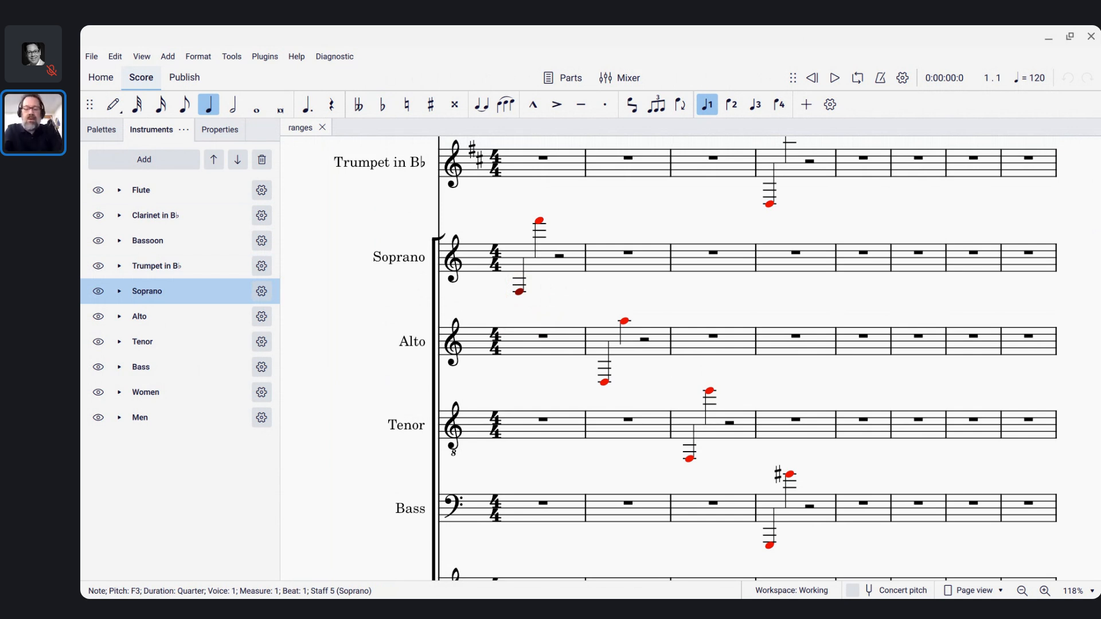
Step: Place the ranges score window beside the live chat and widen it up to the chat's edge
key("alt+bracketleft")
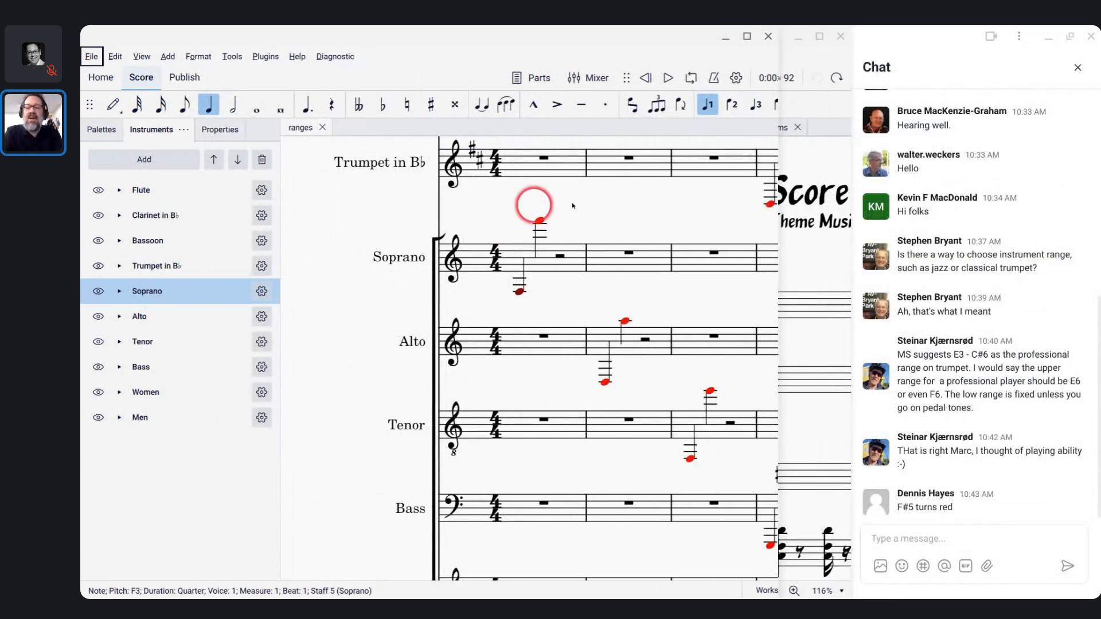
left_click_drag(779, 209, 853, 234)
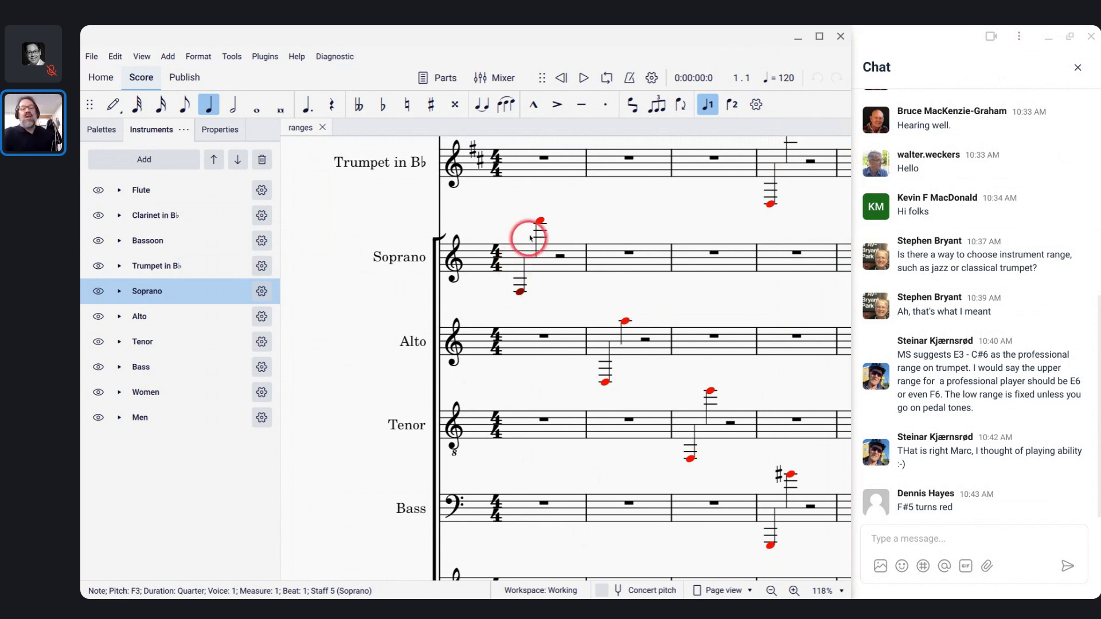
Step: Select the soprano's notes in measure 1 and the alto's notes in measure 2 in turn to check their pitches
left_click(540, 220)
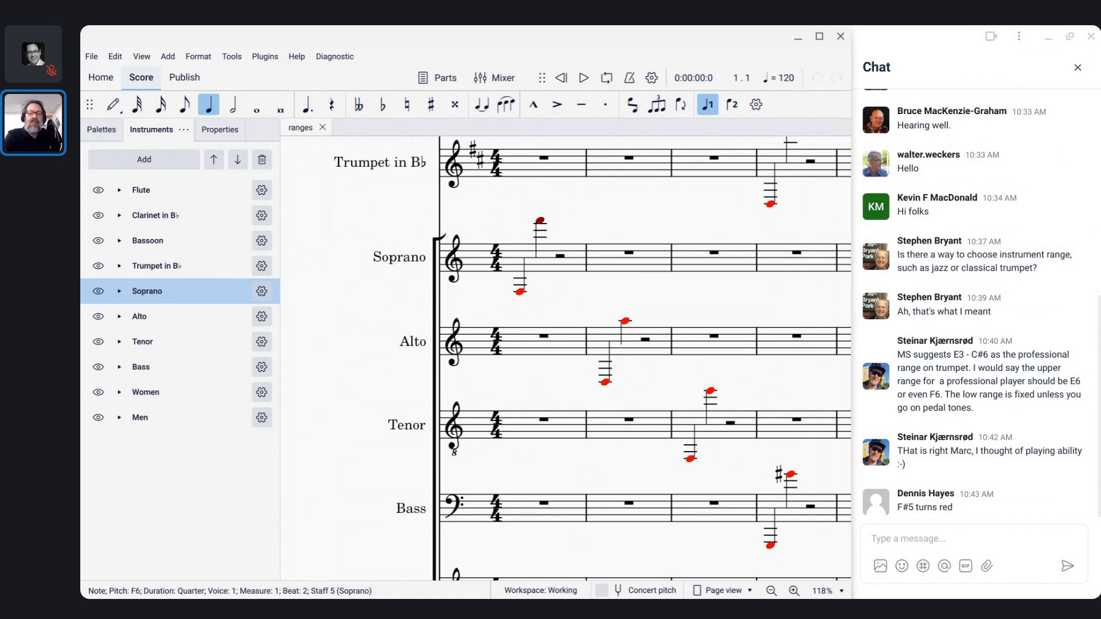
left_click(605, 383)
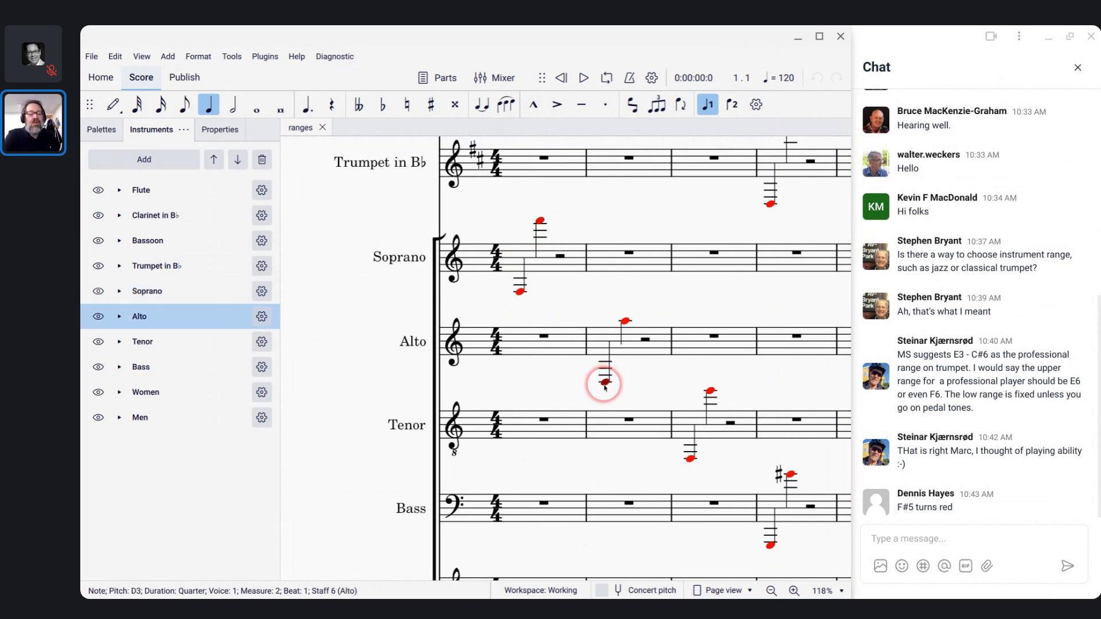
left_click(624, 322)
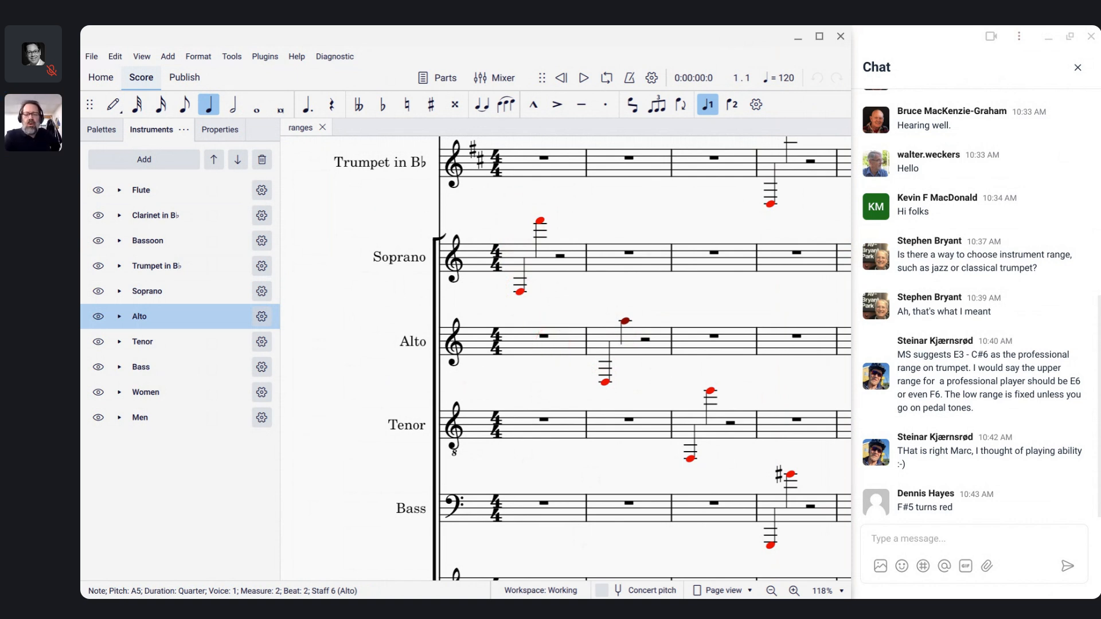
left_click(554, 348)
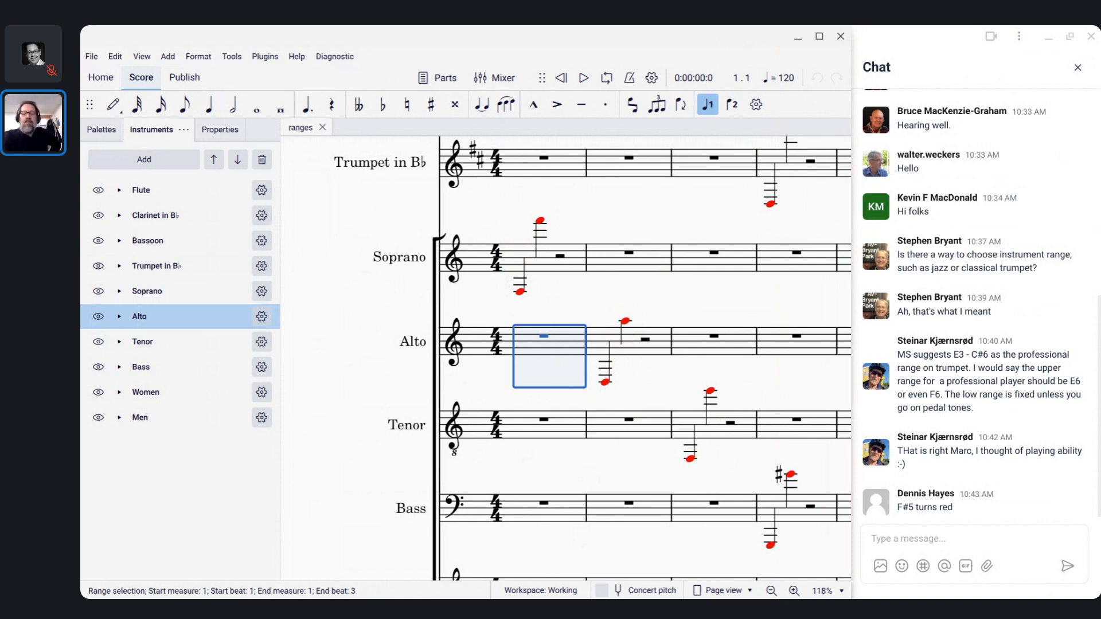
left_click(625, 321)
left_click(603, 382)
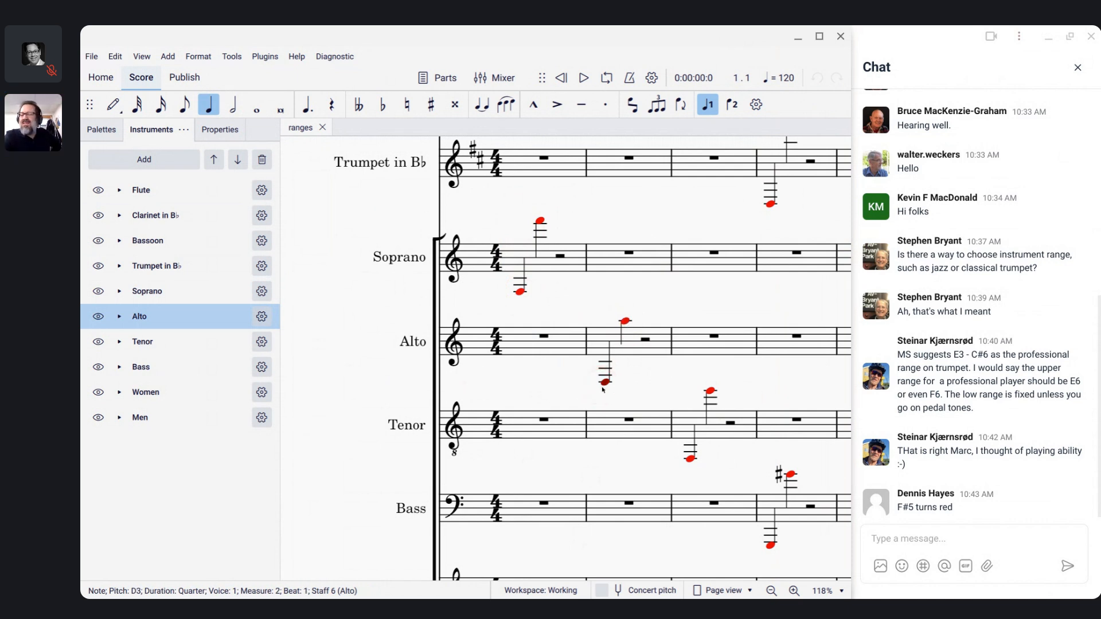
left_click(520, 293)
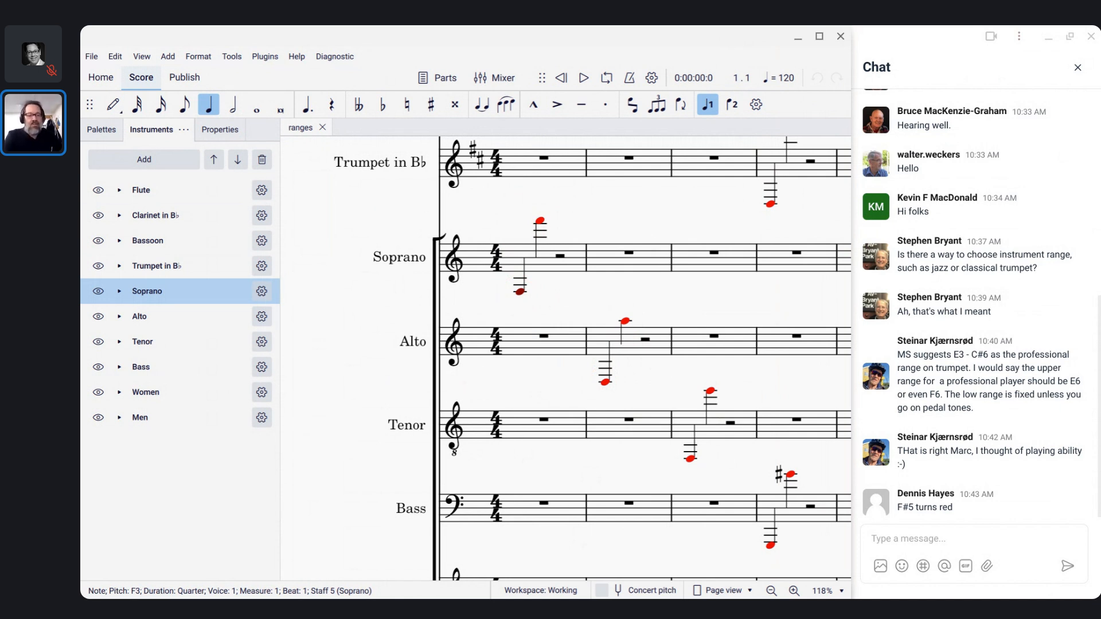
left_click(532, 265)
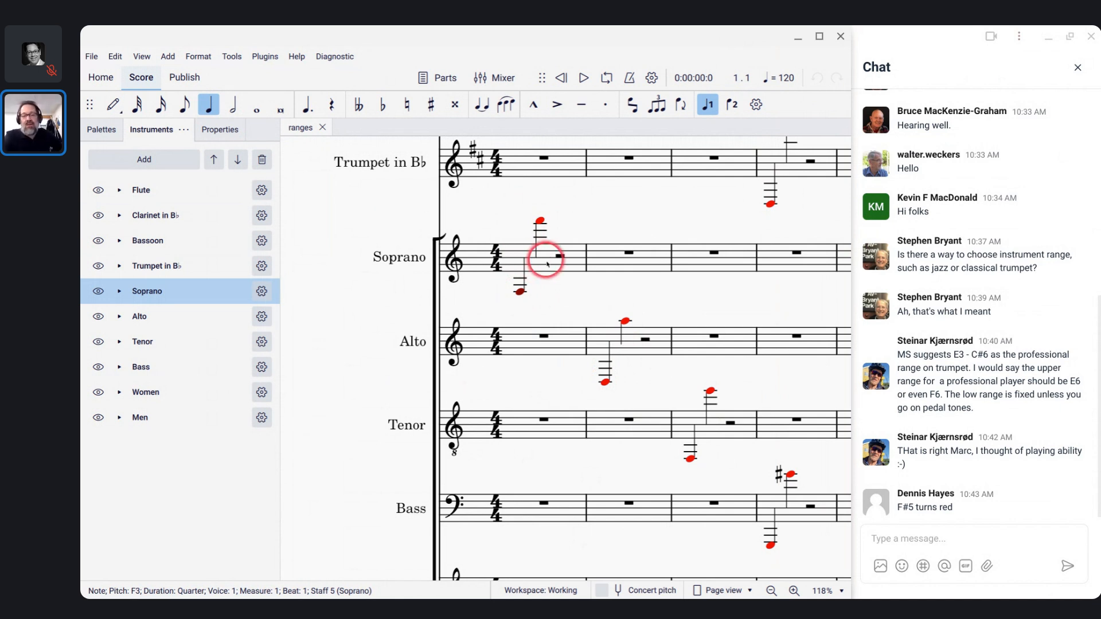
Step: Raise the alto's low note in measure 2 by three semitones to test the range colouring, and return it to D3
left_click(602, 380)
key("Up")
key("Up")
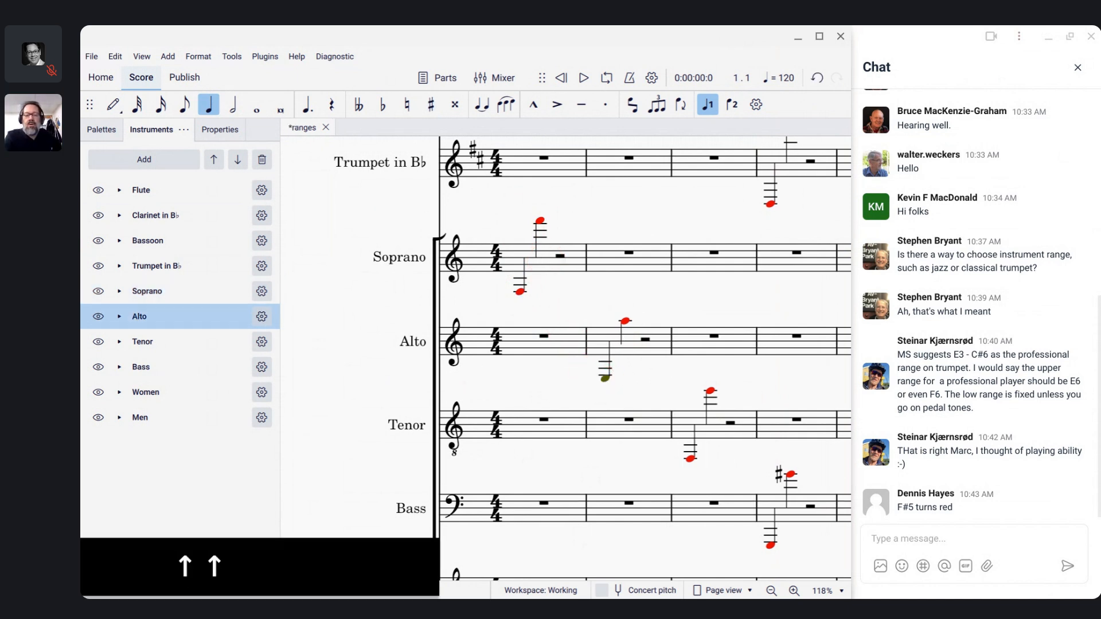
key("Up")
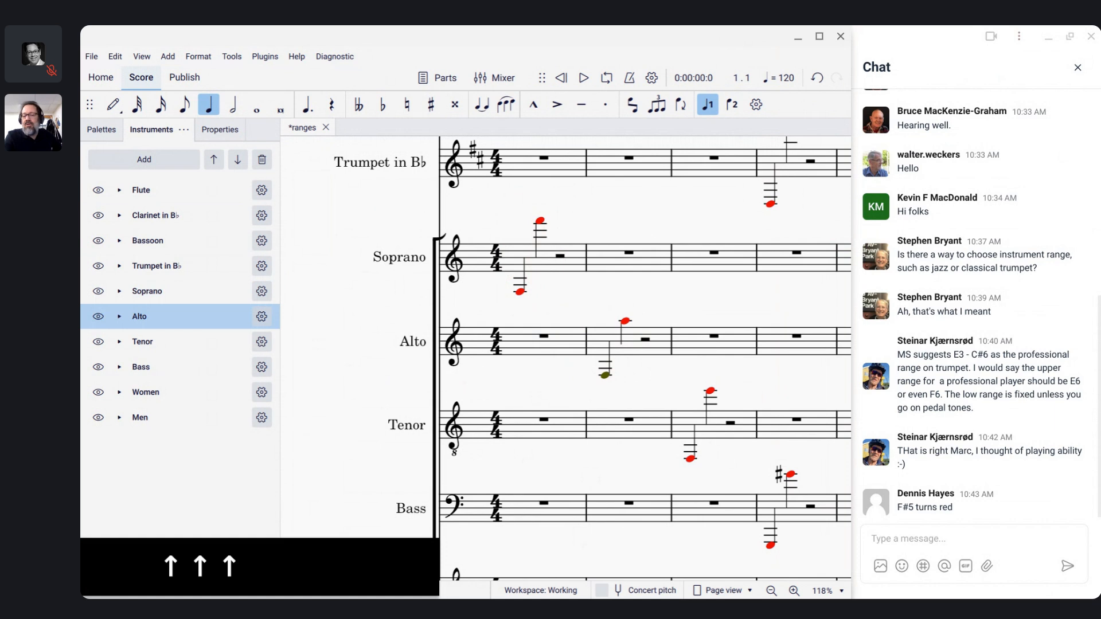
key("Down")
key("Down")
key("Down")
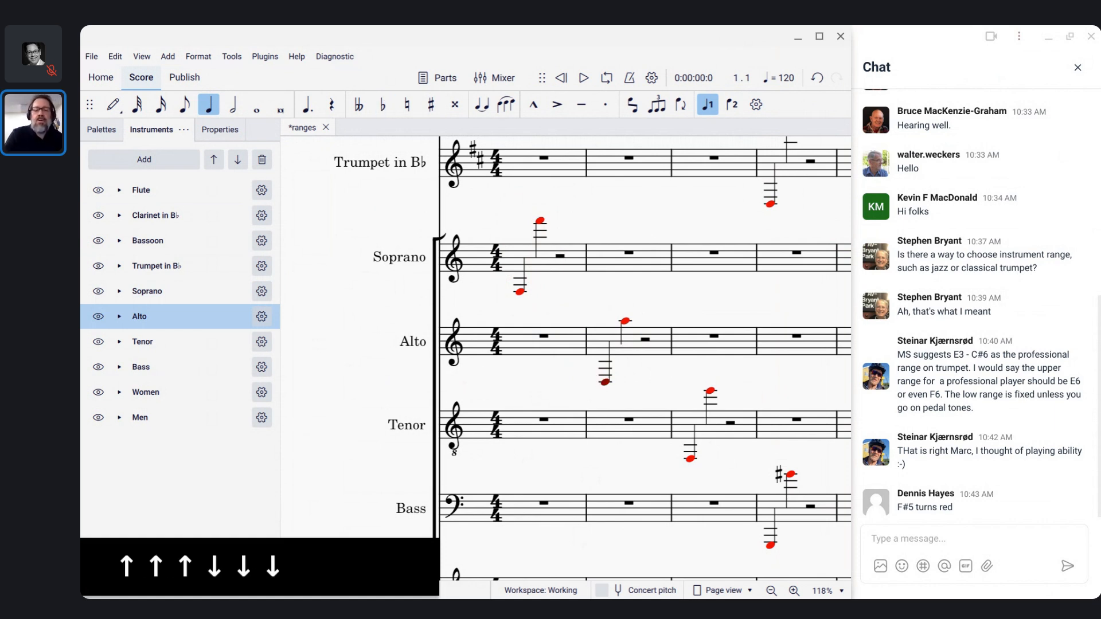
key("Down")
key("Up")
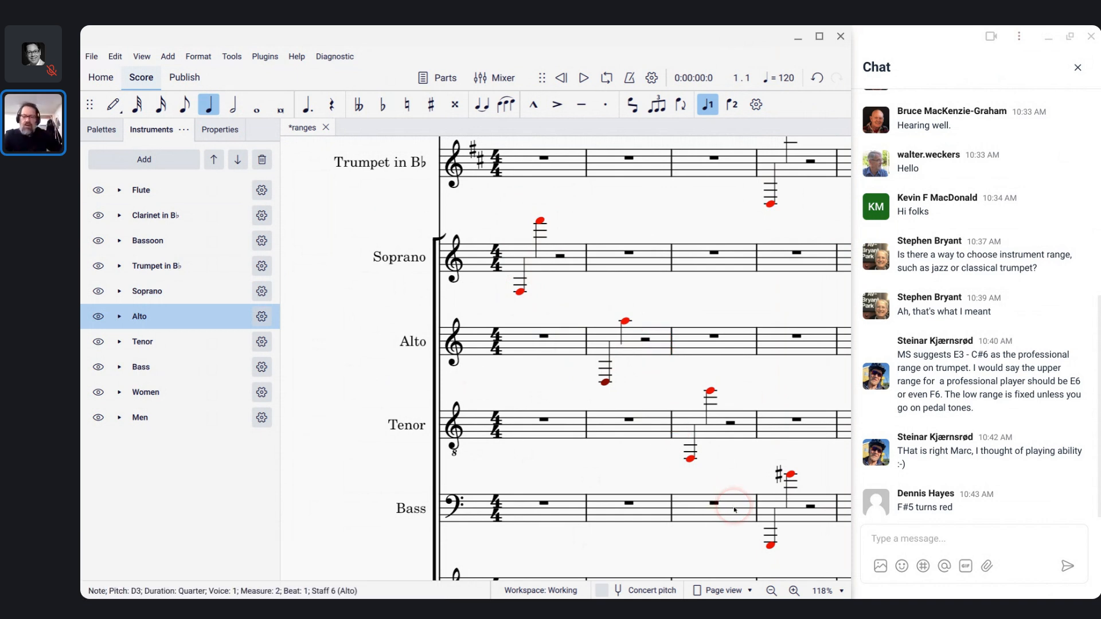
Step: Select the bass's low and high notes in measure 4 and the tenor's low note in measure 3 to check their pitches
left_click(771, 545)
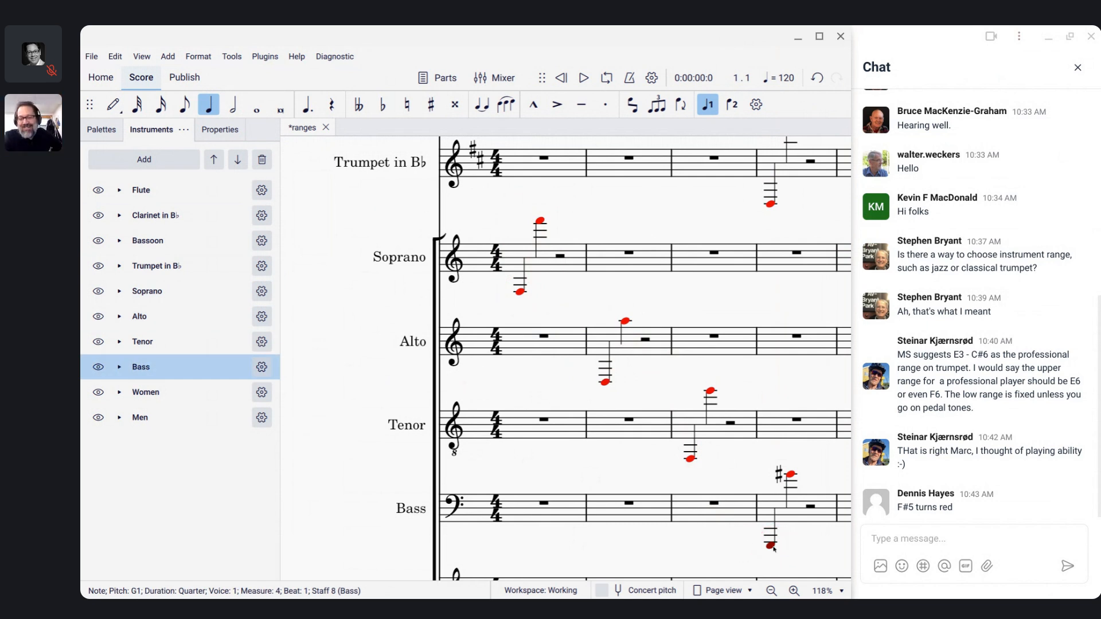
scroll(773, 549, "down", 5)
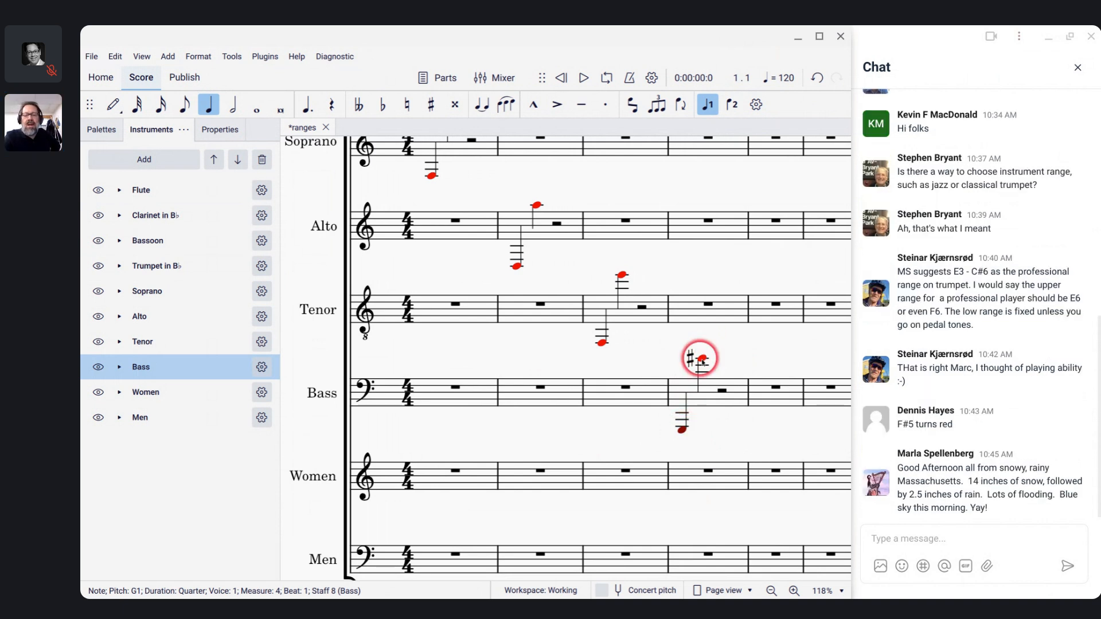
left_click(702, 360)
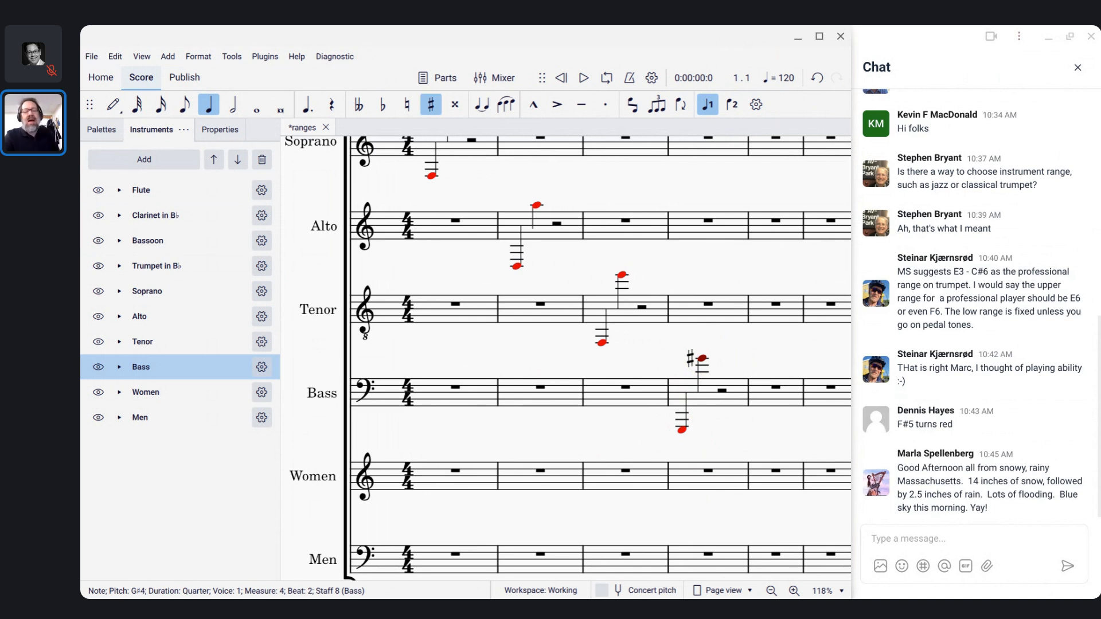
left_click(659, 402)
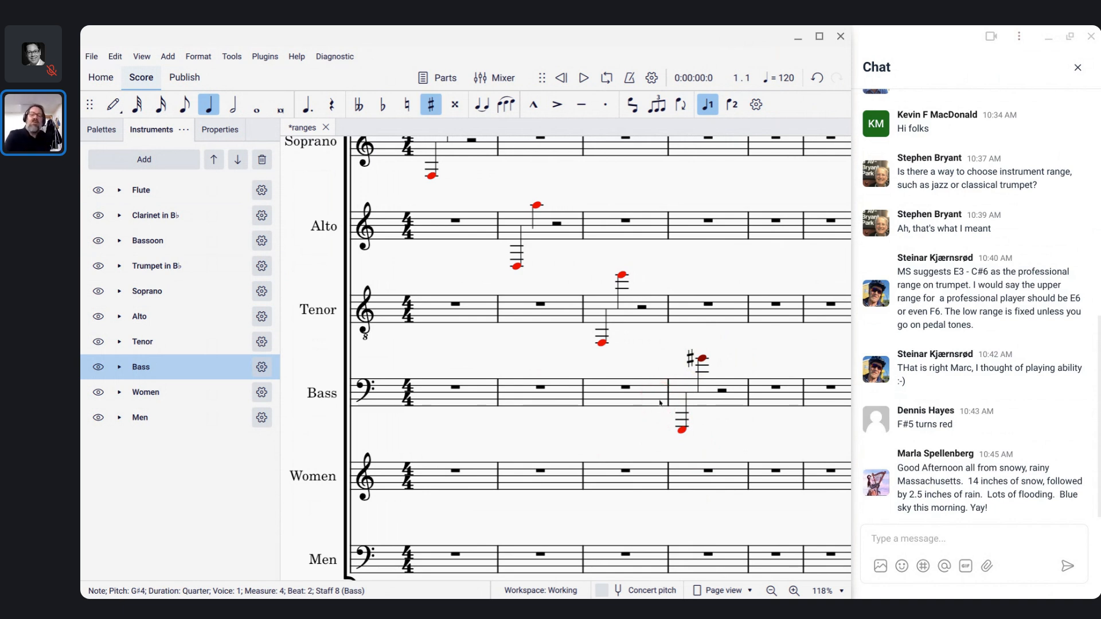
left_click(642, 394)
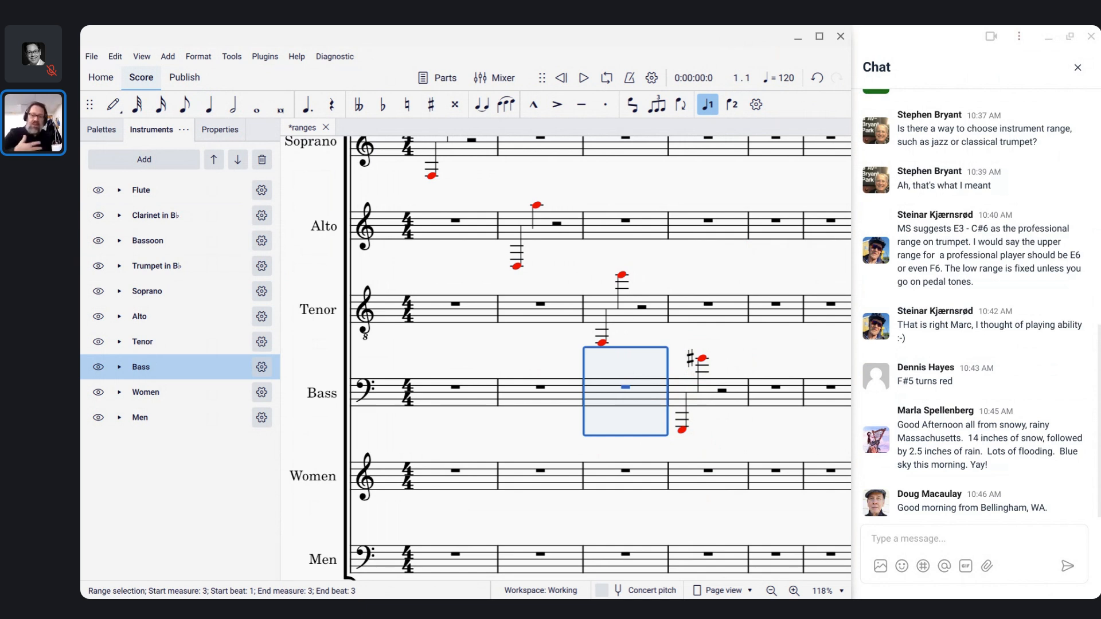
left_click(602, 343)
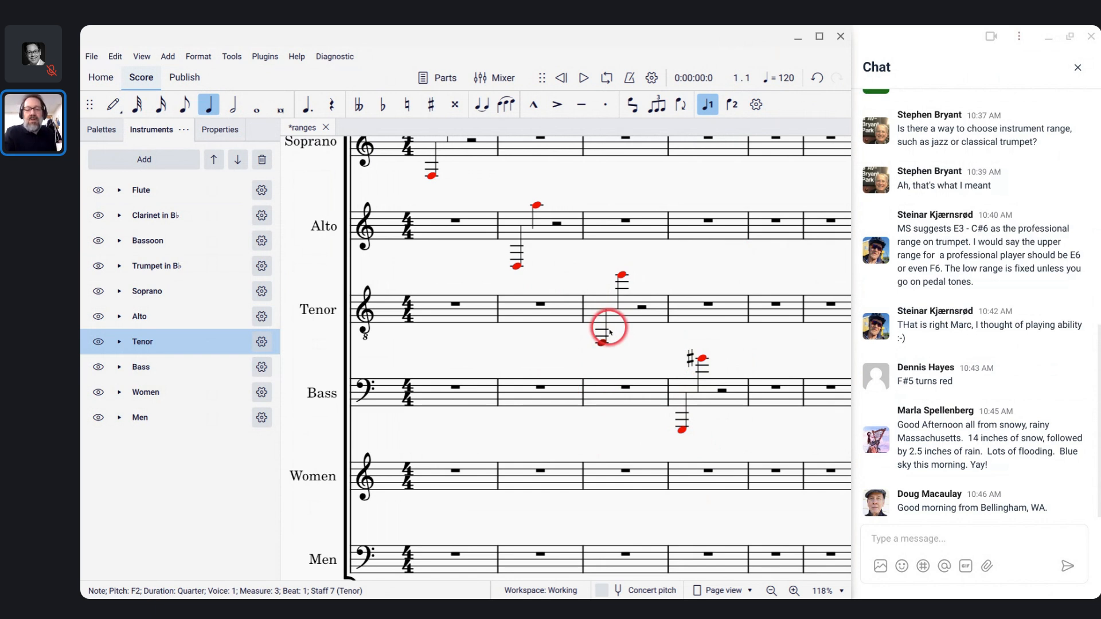
Step: Shift the tenor's high note in measure 3 down three semitones and up one to test its range colouring, ending back on E5
key("Right")
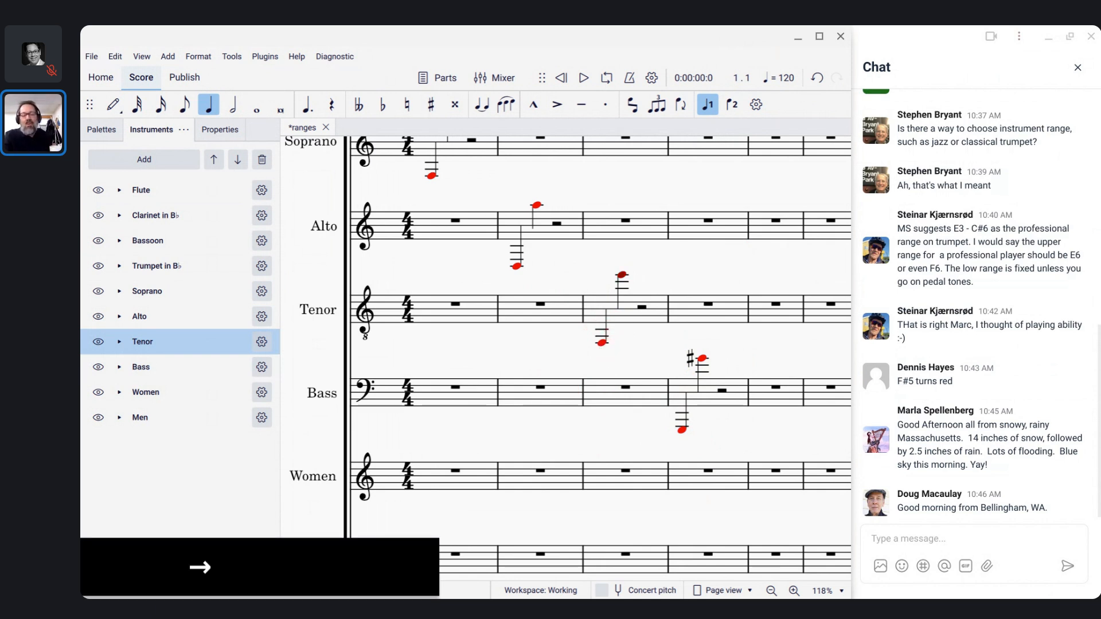
key("Down")
key("Down")
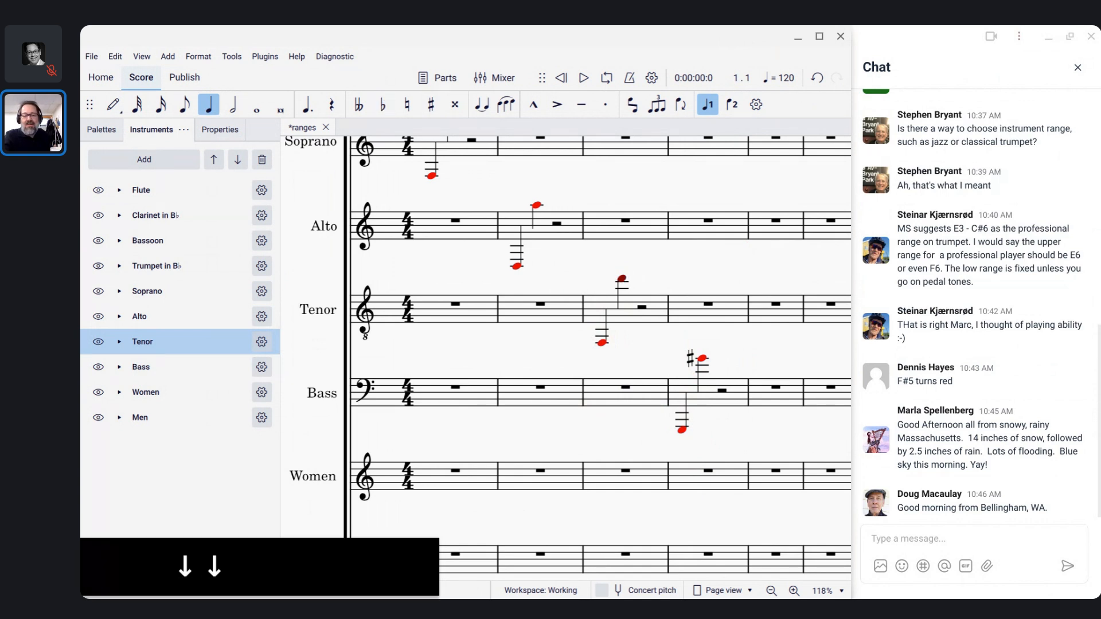
key("Down")
key("Up")
key("Up")
key("Up")
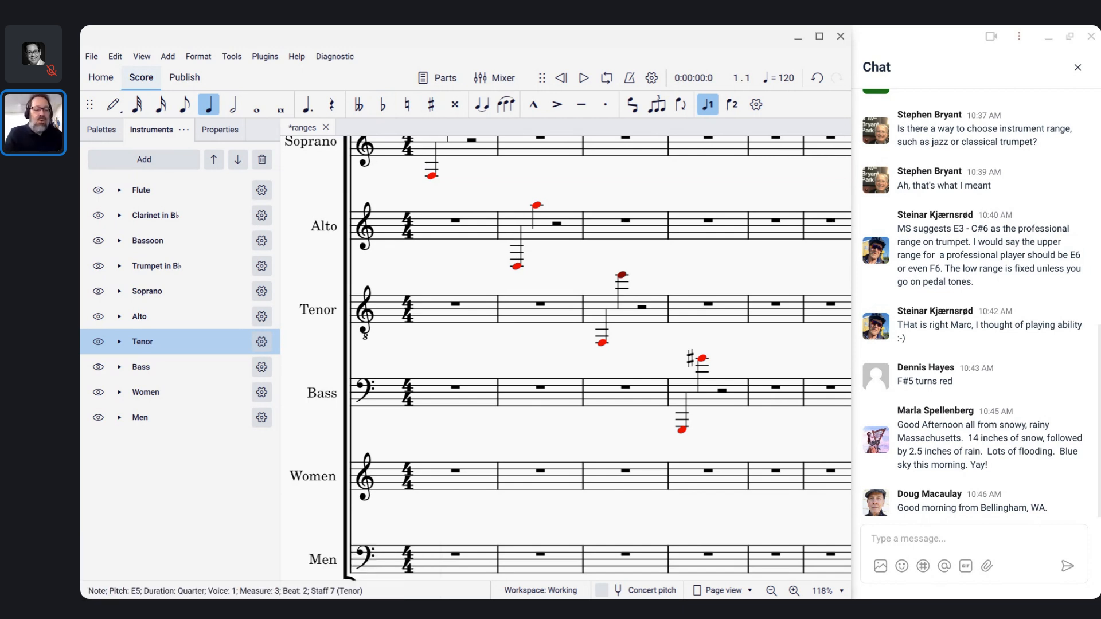
key("Up")
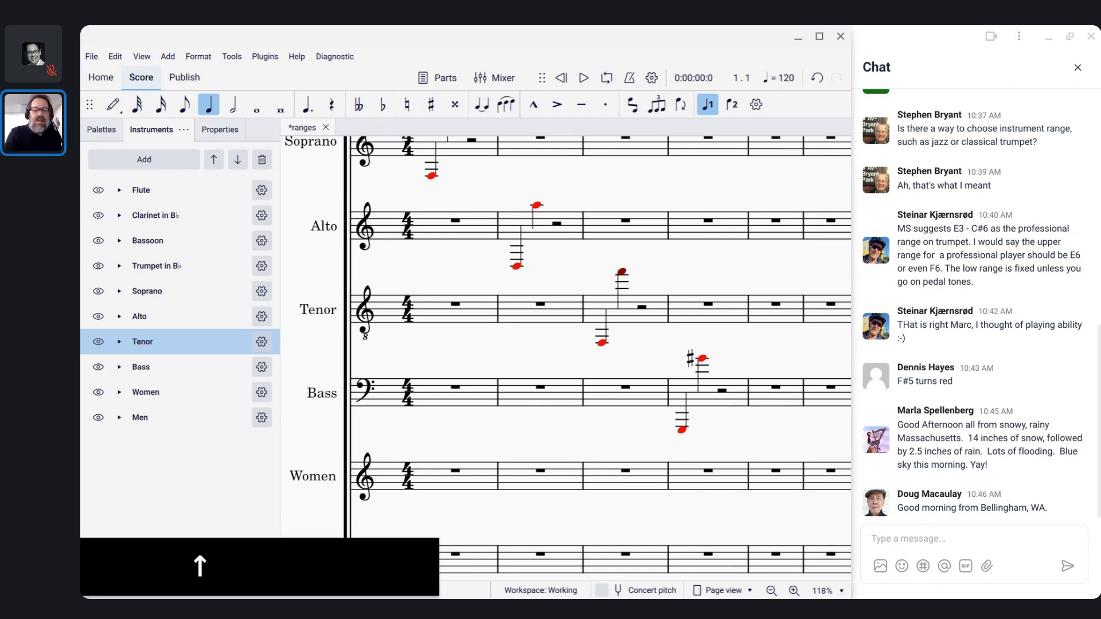
key("Down")
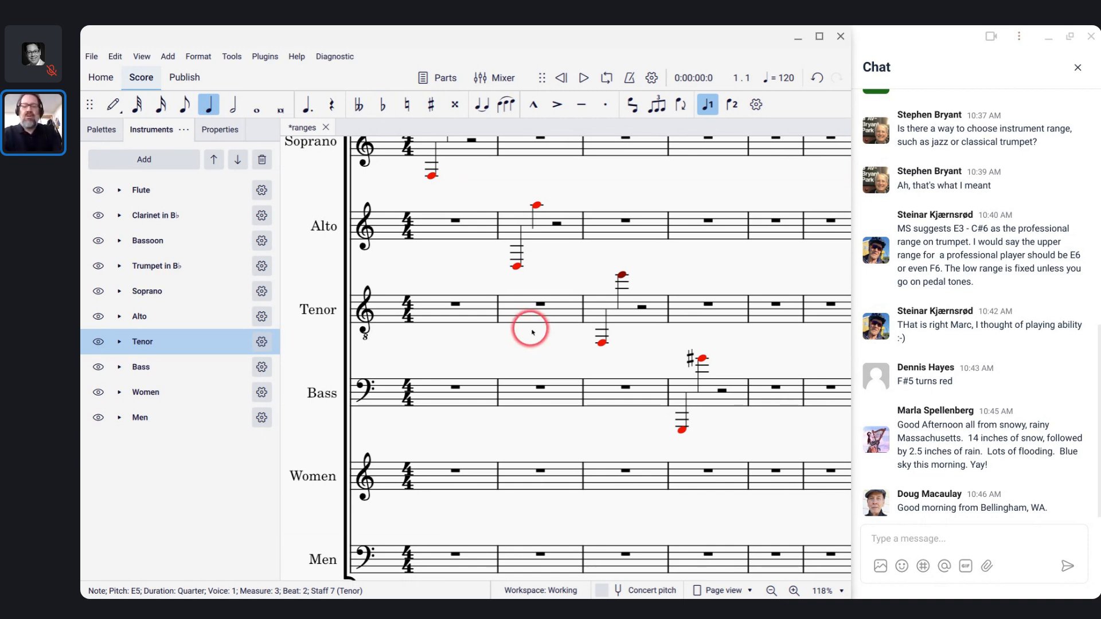
Step: Switch to the other MuseScore window and display its Garden Seasons score
scroll(710, 280, "up", 3)
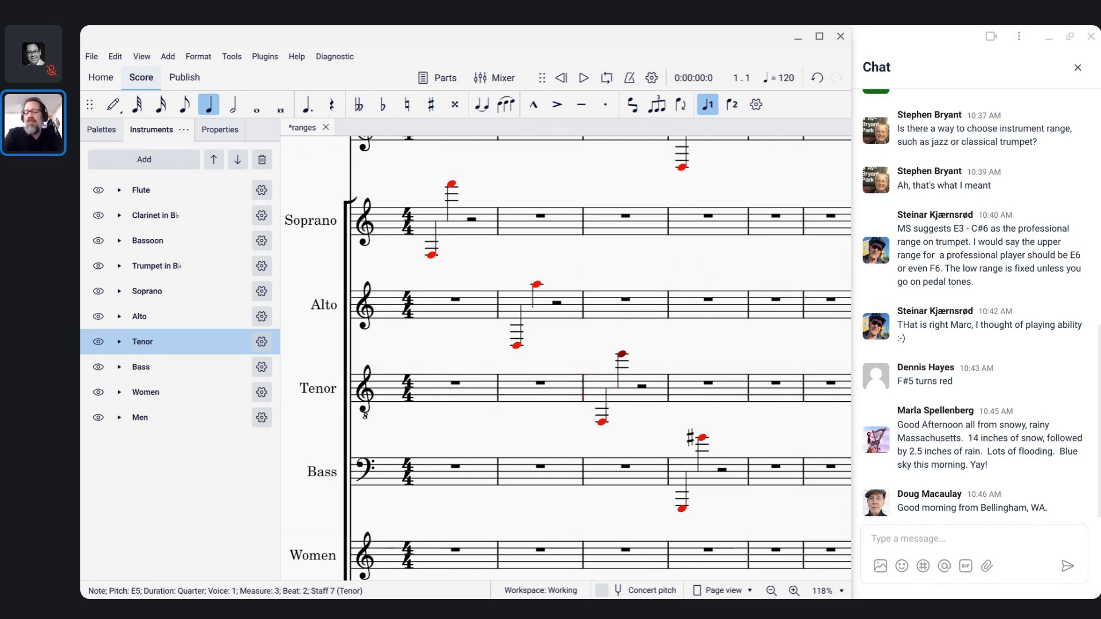
key("alt+Tab")
key("alt+Tab")
key("alt+Tab")
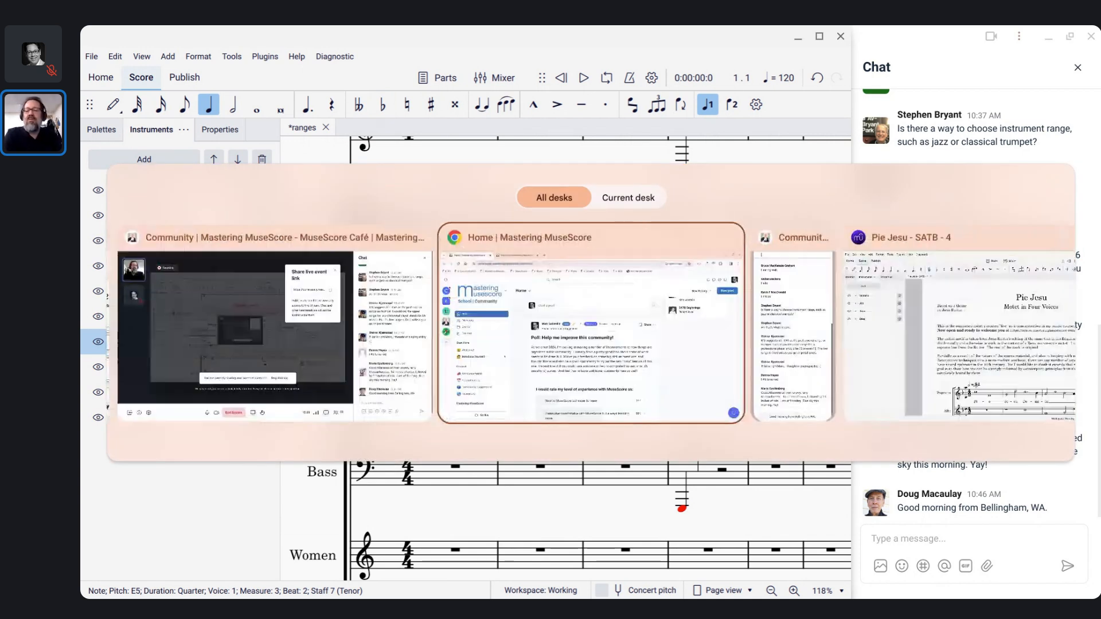
key("alt+Tab")
key("alt+Tab")
key("alt+Tab")
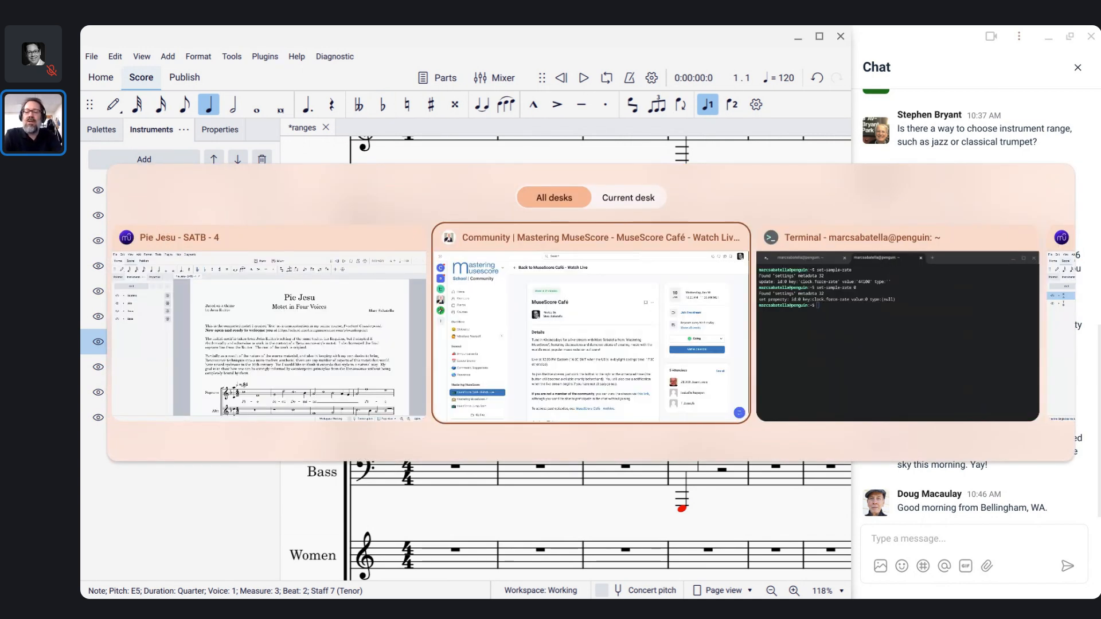
key("alt+Tab")
key("alt+Tab")
key("alt+Tab")
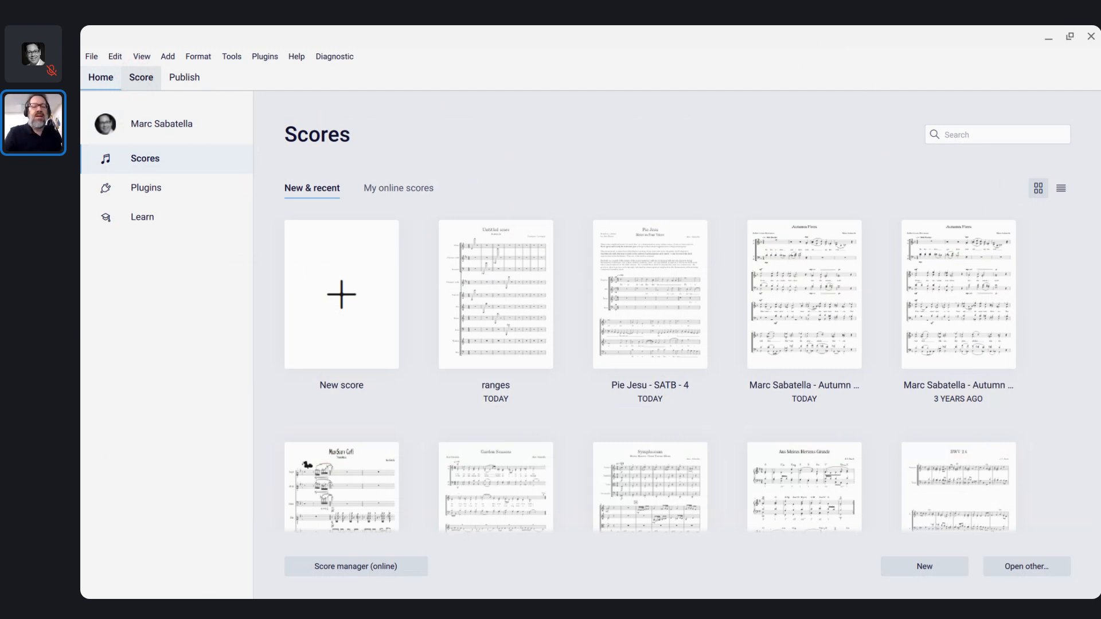
left_click(142, 80)
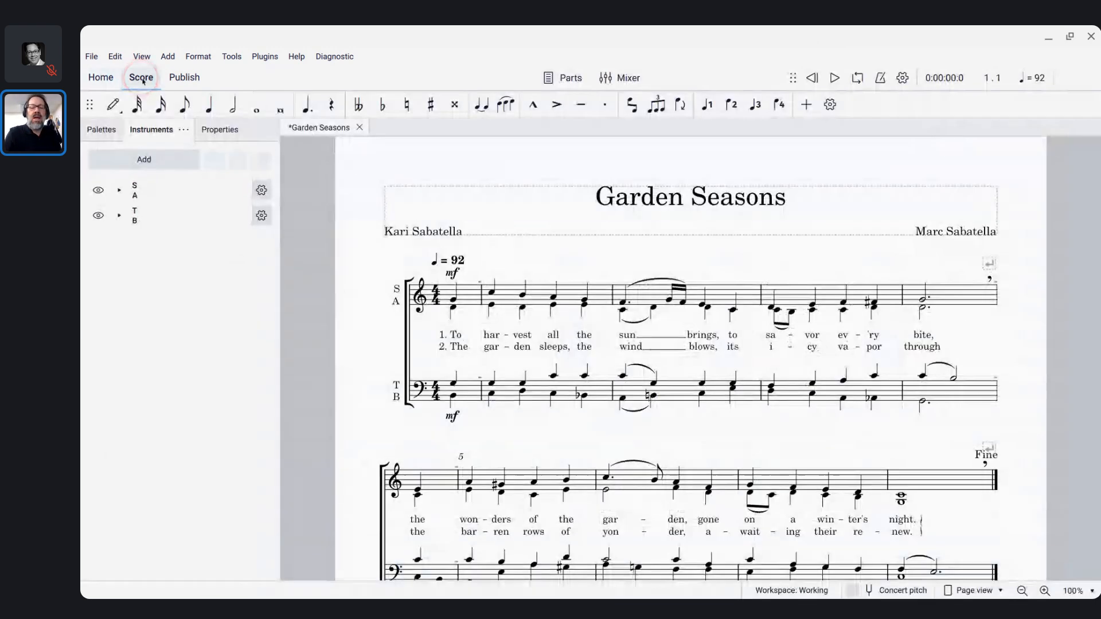
left_click(305, 293)
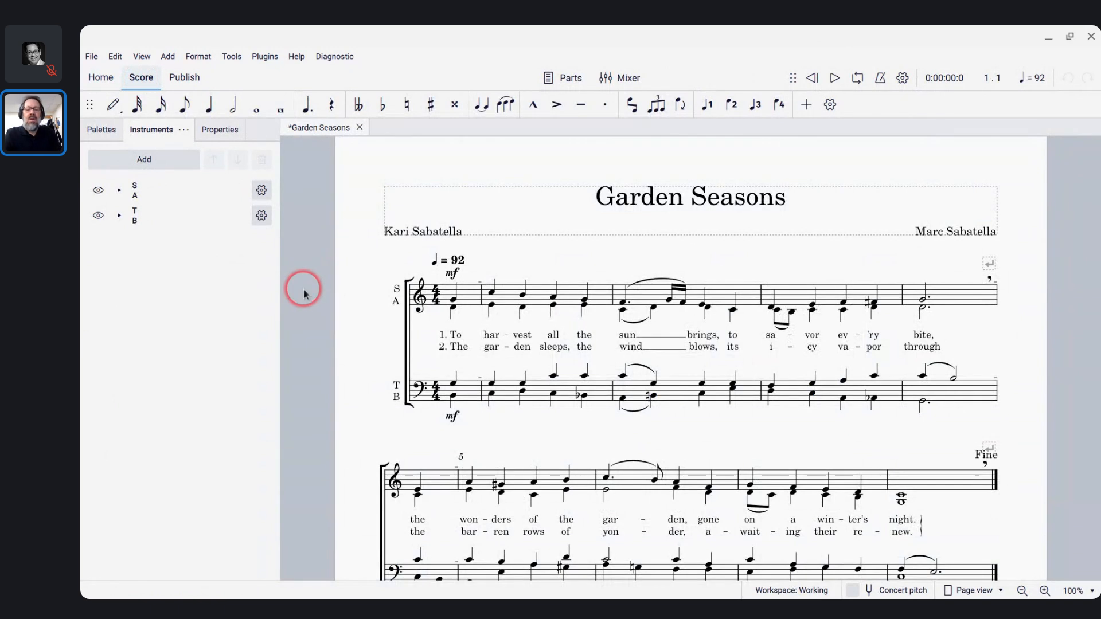
Step: Restore the Garden Seasons window from full screen and resize it to sit beside the stream chat
scroll(306, 295, "up", 3)
scroll(305, 293, "down", 1)
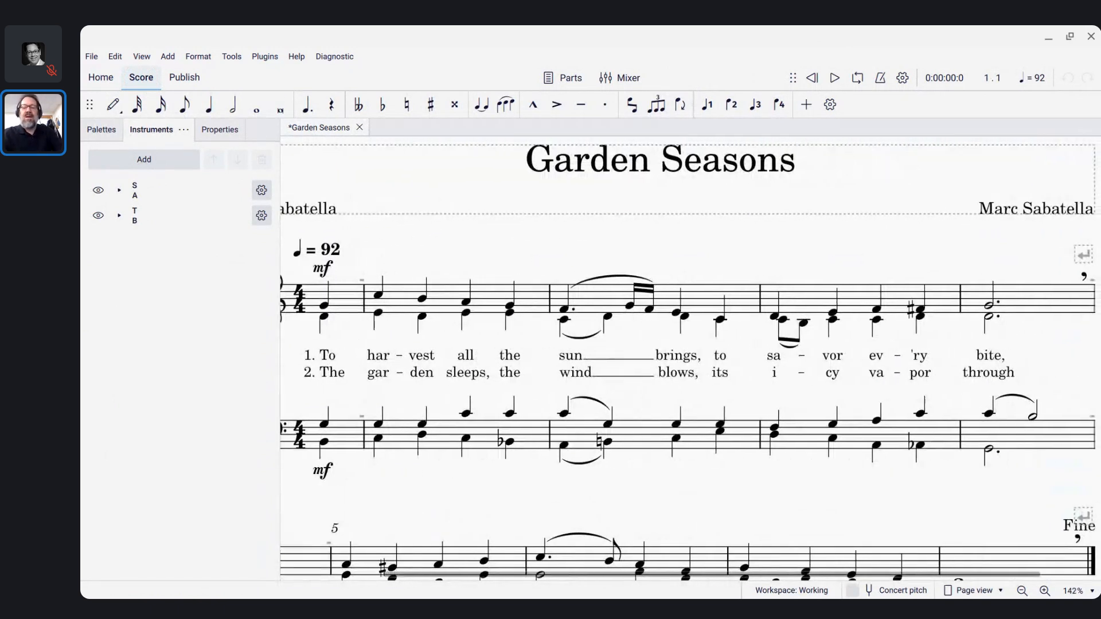
scroll(659, 367, "down", 3)
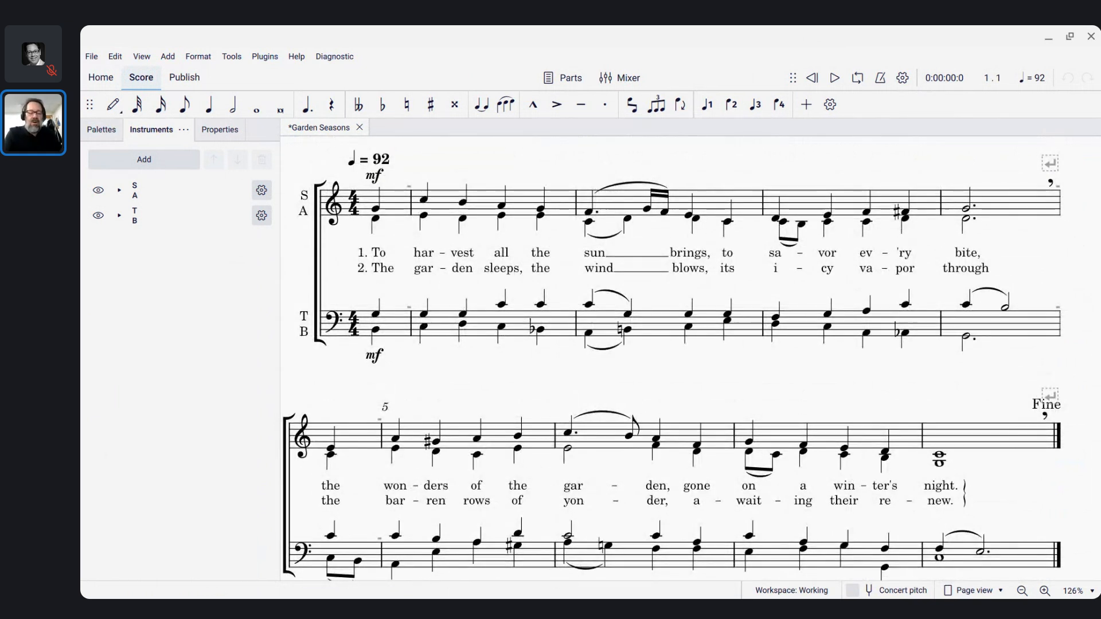
key("alt")
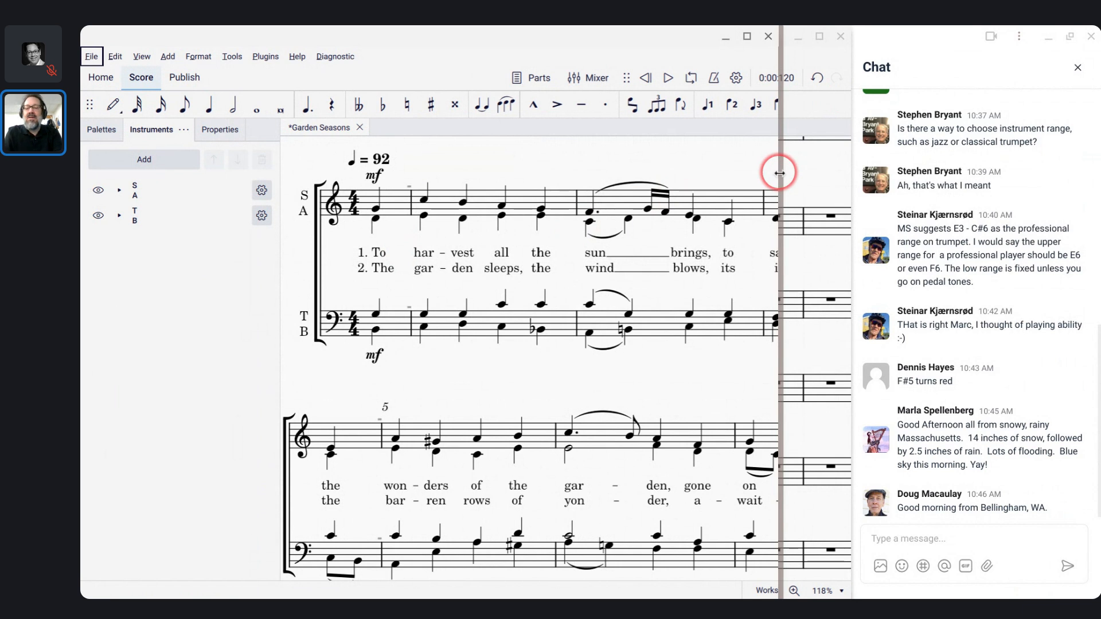
left_click(1069, 36)
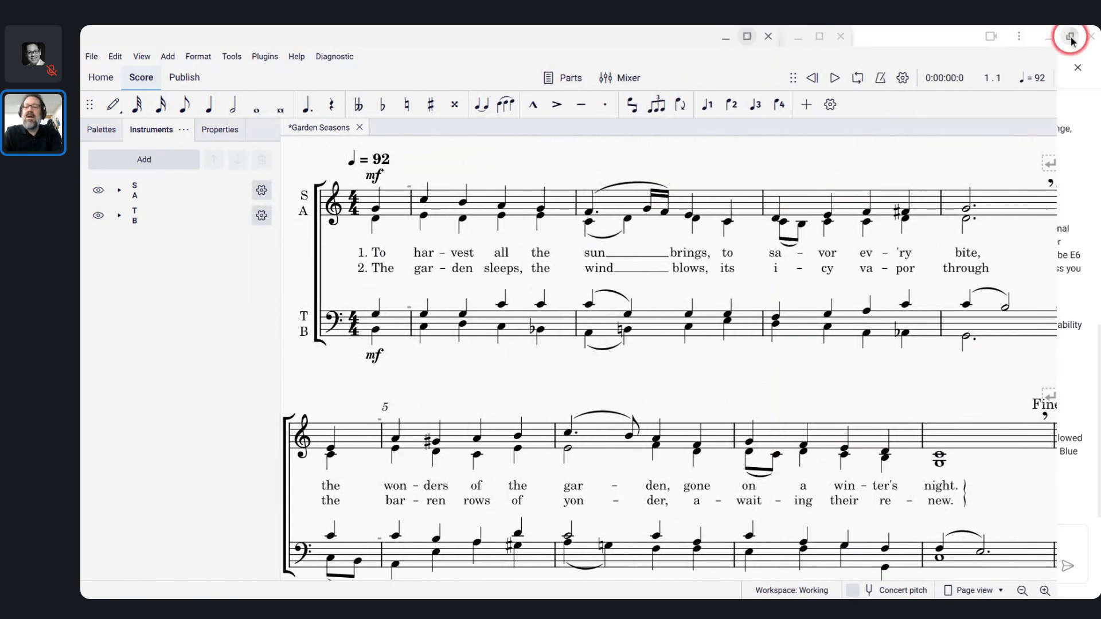
left_click_drag(794, 109, 853, 132)
Step: Look through the Garden Seasons score from the opening system to the "Summer, fall" section at measure 9
scroll(412, 267, "down", 3)
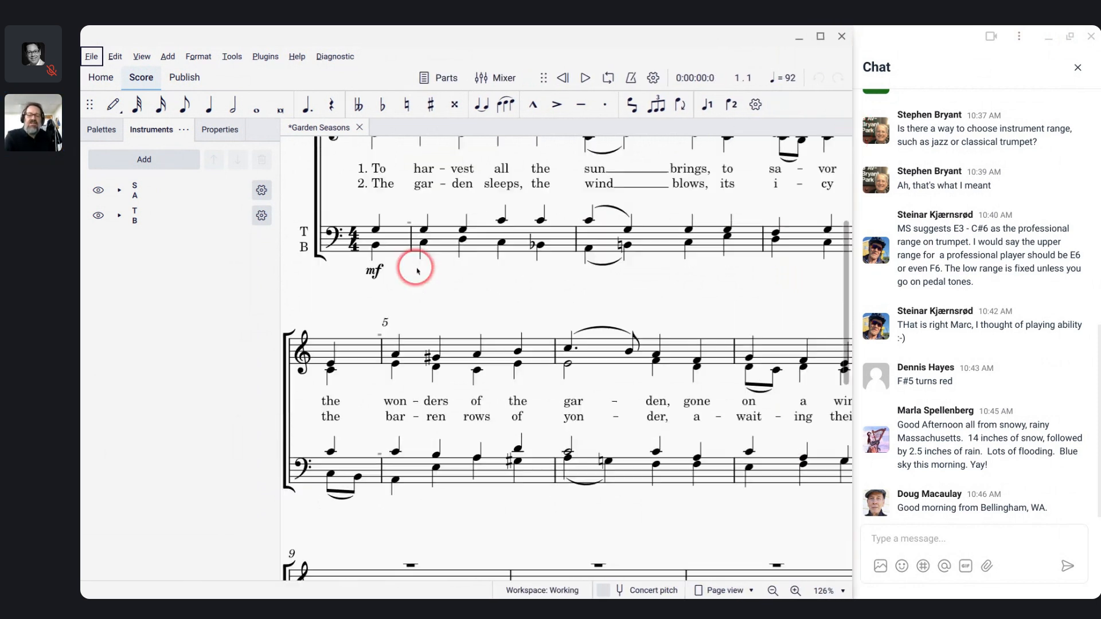
scroll(417, 270, "down", 2)
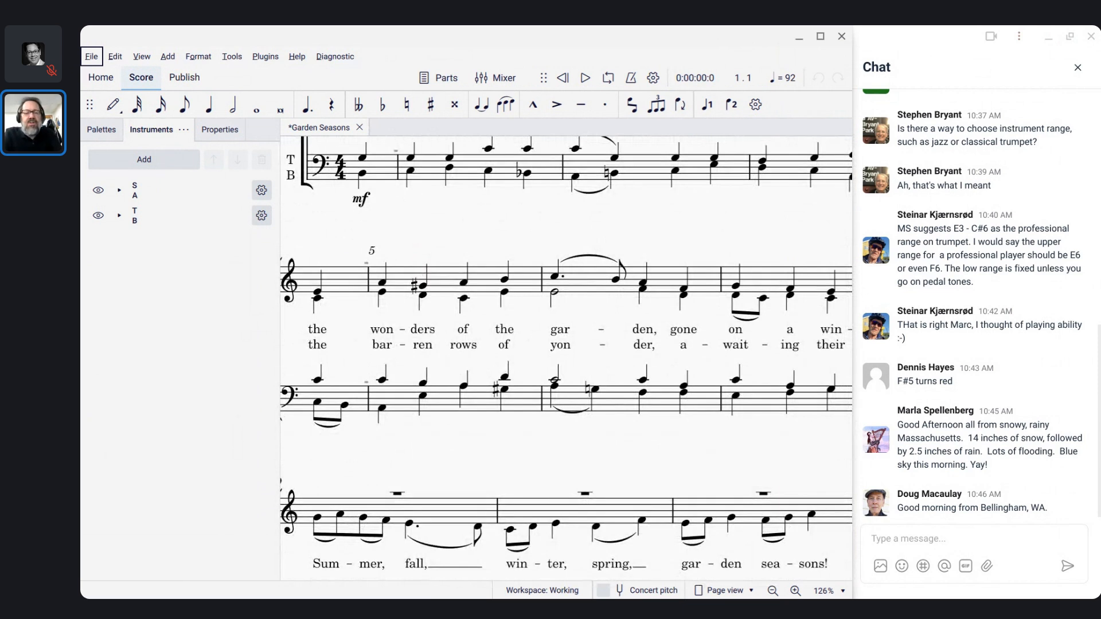
scroll(417, 270, "down", 2)
scroll(417, 270, "up", 5)
scroll(416, 270, "down", 1)
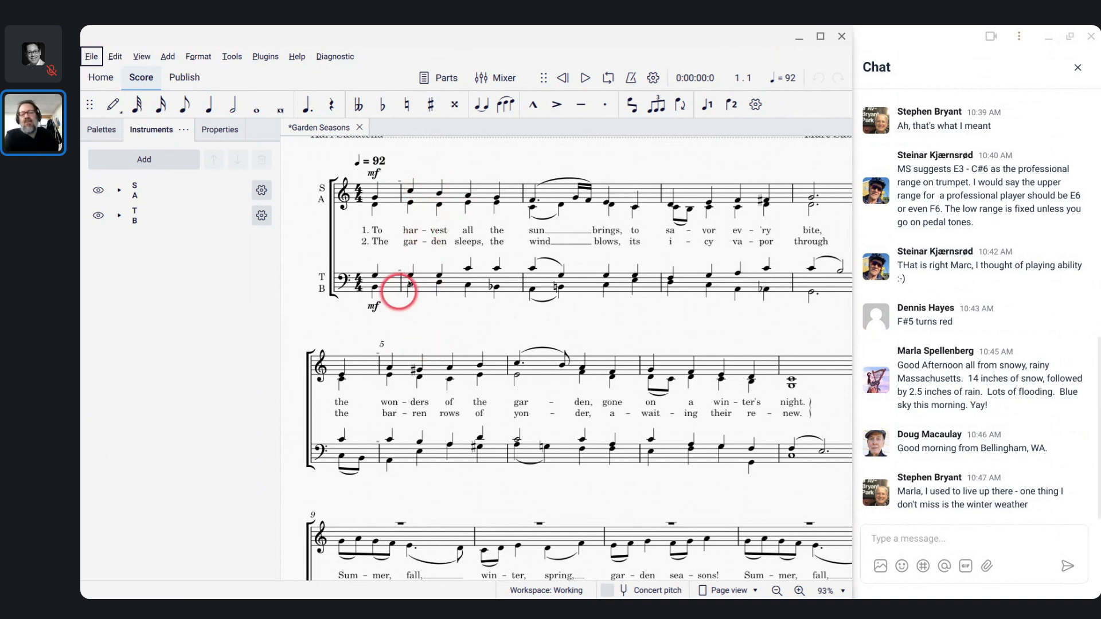
scroll(445, 281, "down", 5)
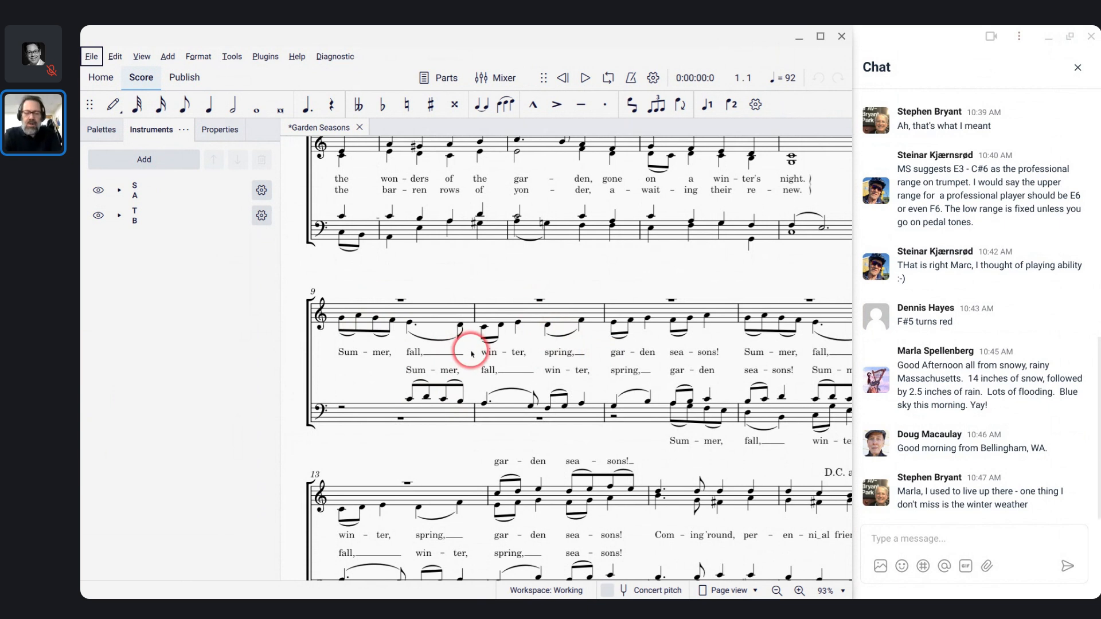
Step: Switch to the MuseScore window holding the Autumn Fires score and show its opening measures
key("alt+Tab")
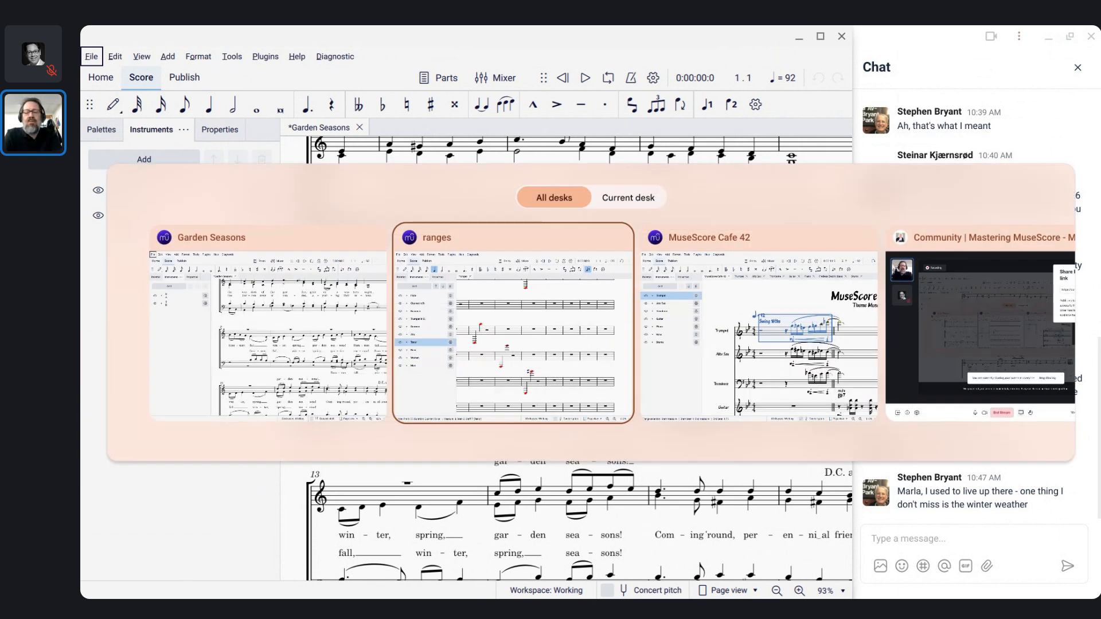
key("alt+Tab")
key("alt+Tab")
key("alt+Tab")
key("alt+Tab")
key("alt+Tab")
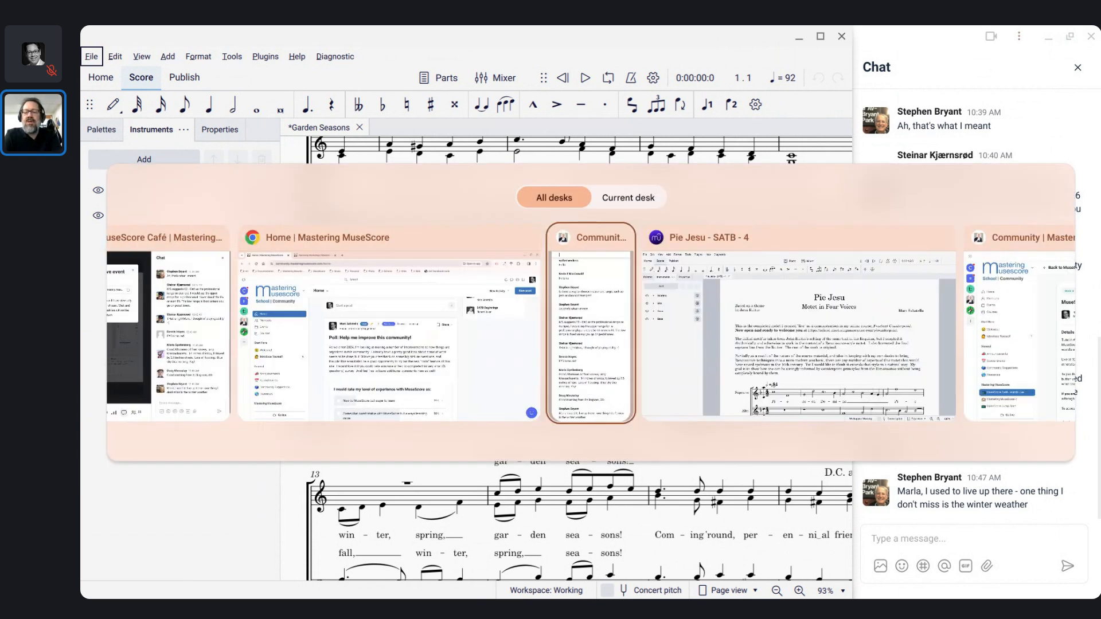
key("alt+Tab")
key("alt+Tab")
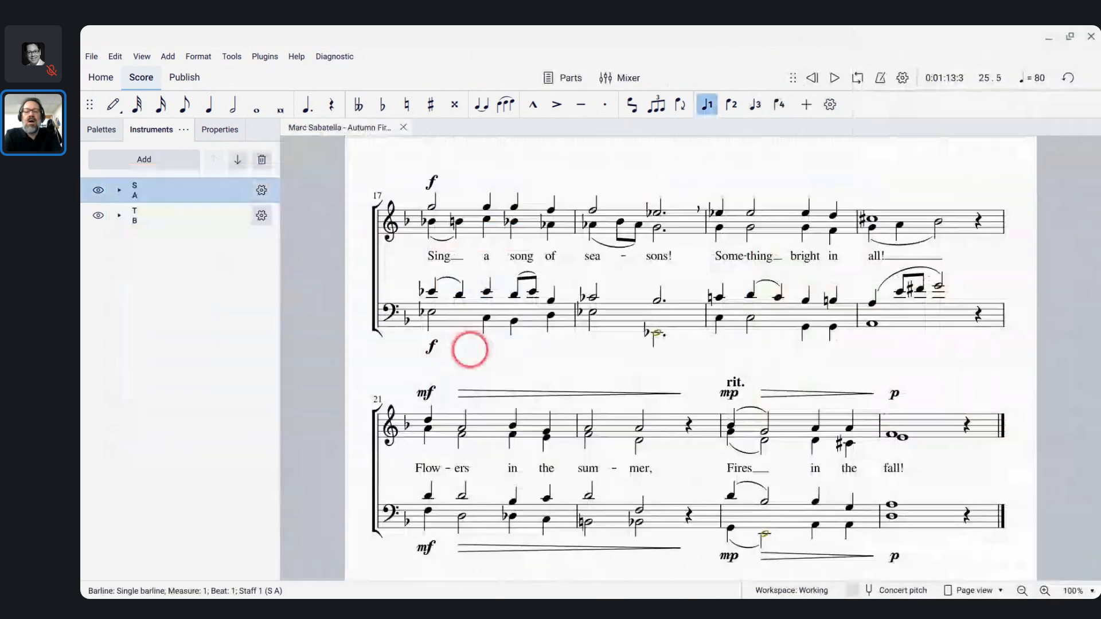
scroll(559, 323, "up", 15)
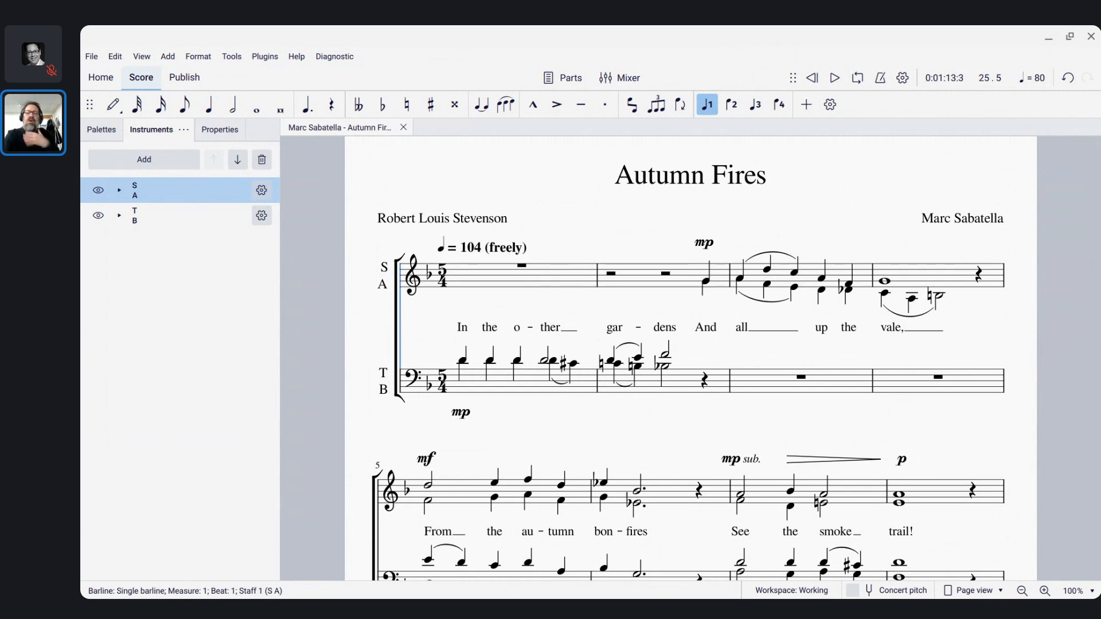
Step: Examine the closed-score SATB staves of Autumn Fires through measure 16
left_click(560, 290)
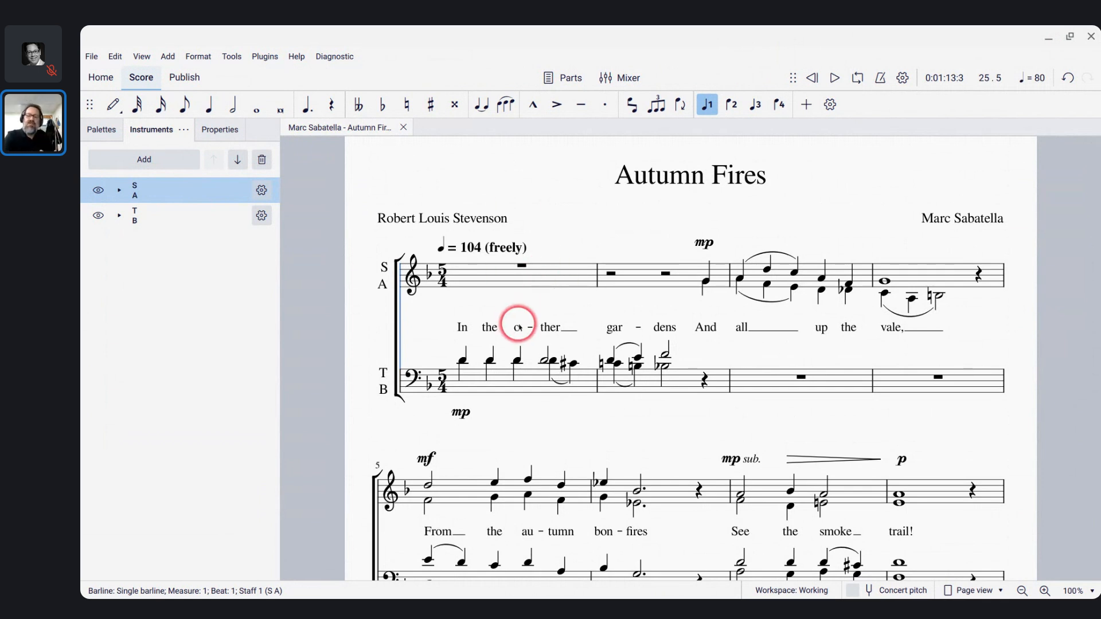
scroll(519, 325, "down", 2)
scroll(519, 325, "down", 10)
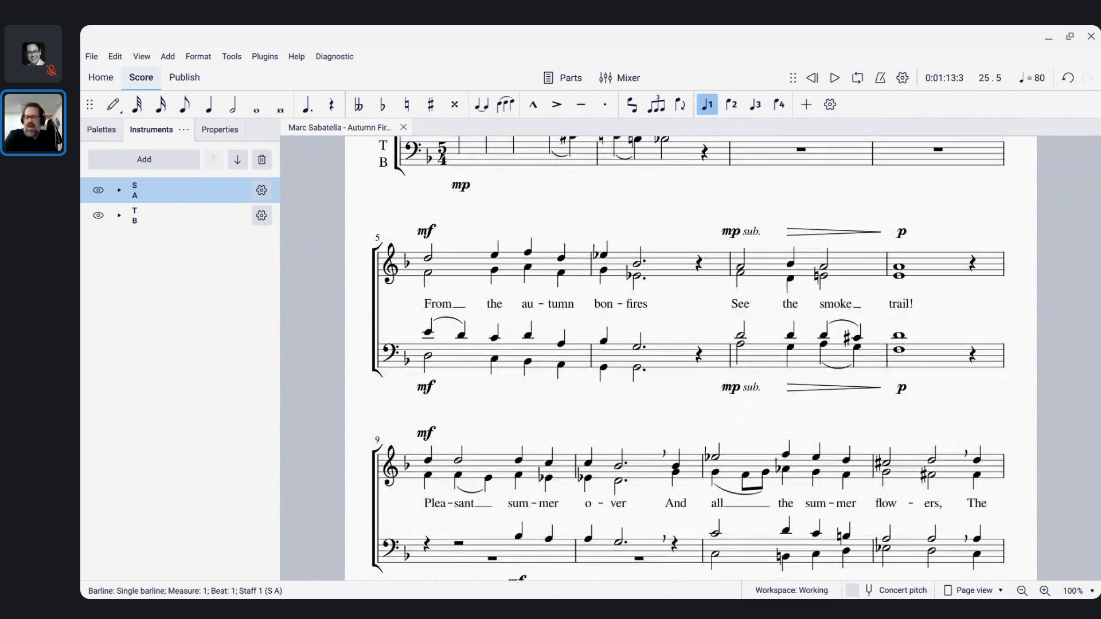
scroll(627, 325, "down", 7)
left_click(627, 325)
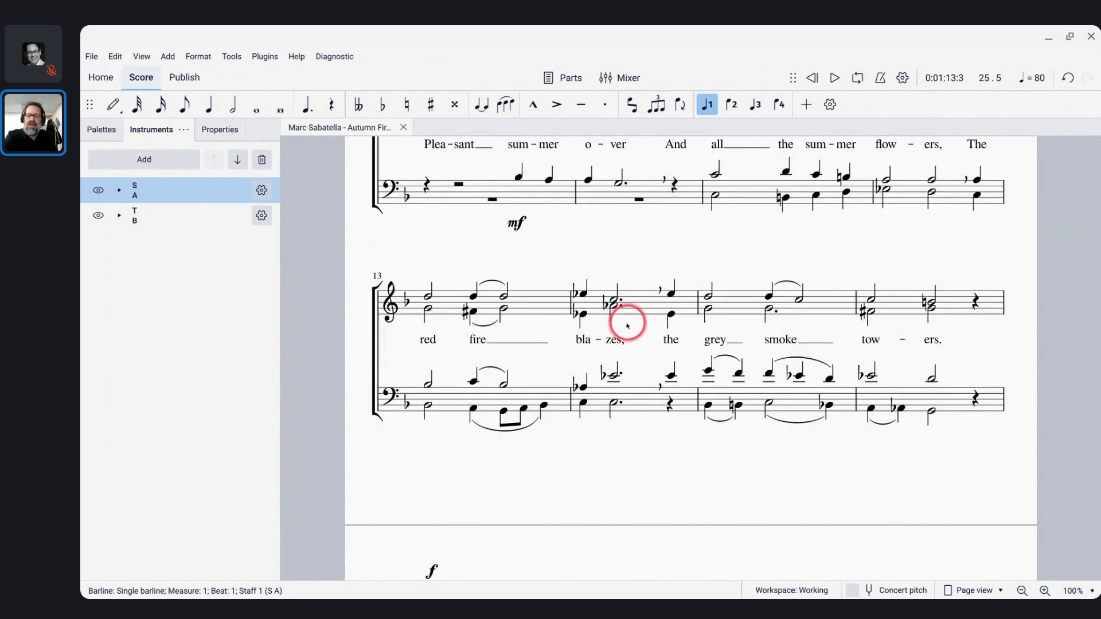
scroll(624, 324, "up", 8)
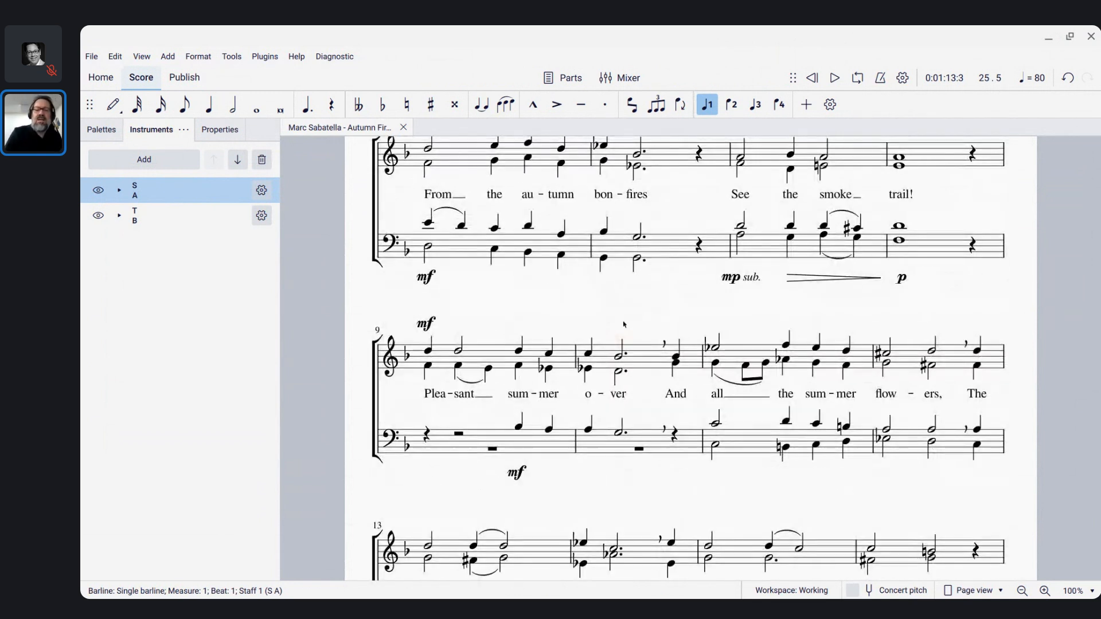
scroll(688, 358, "up", 3)
scroll(690, 358, "down", 5)
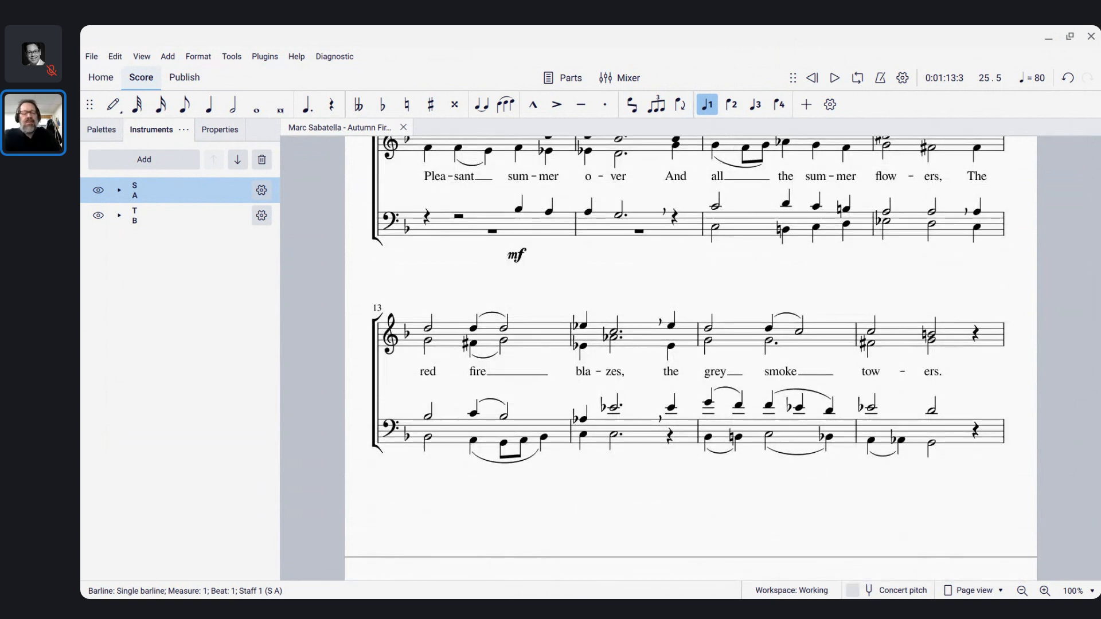
Step: Switch to the Pie Jesu - SATB score and enlarge the range marks at the start of its four vocal staves
key("alt+Tab")
key("alt+Tab")
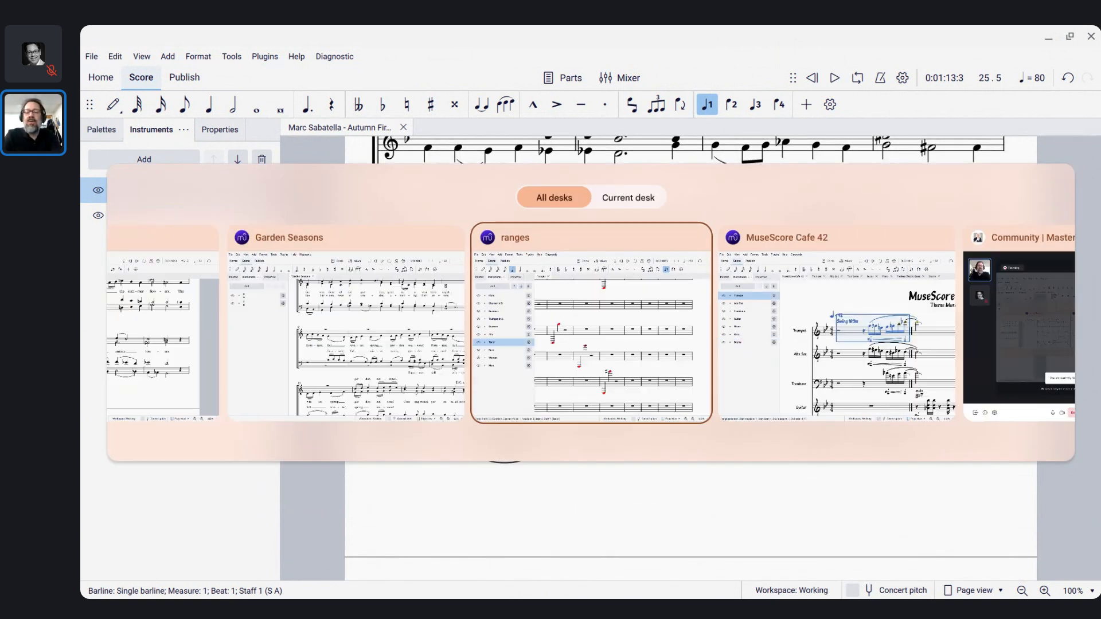
key("alt+Tab")
key("alt+Tab")
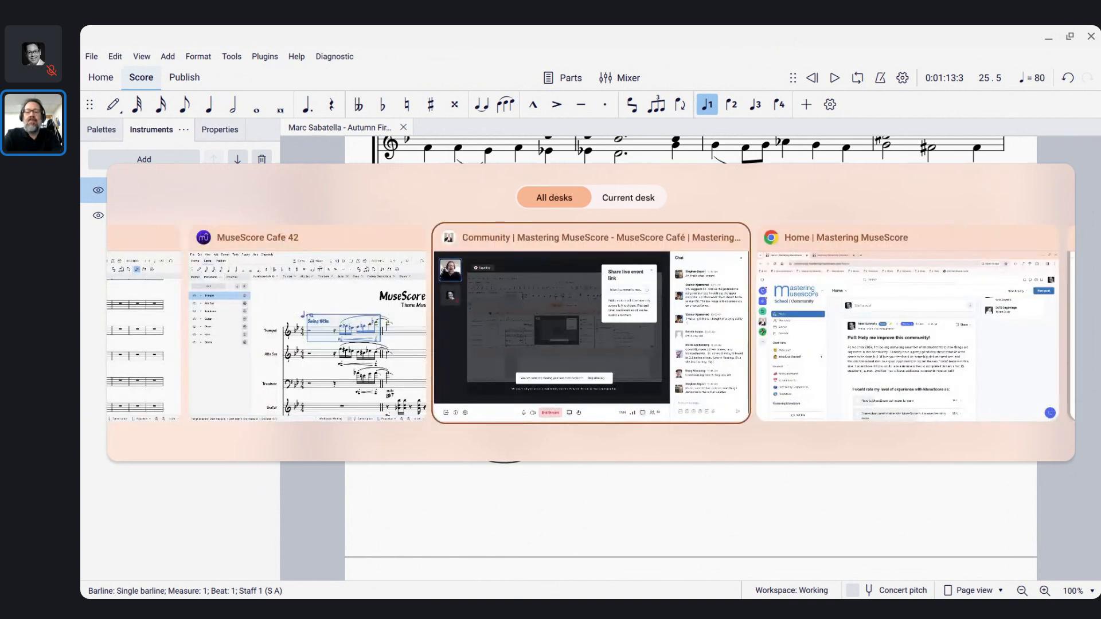
key("alt+Tab")
key("alt+Tab")
key("alt+Tab")
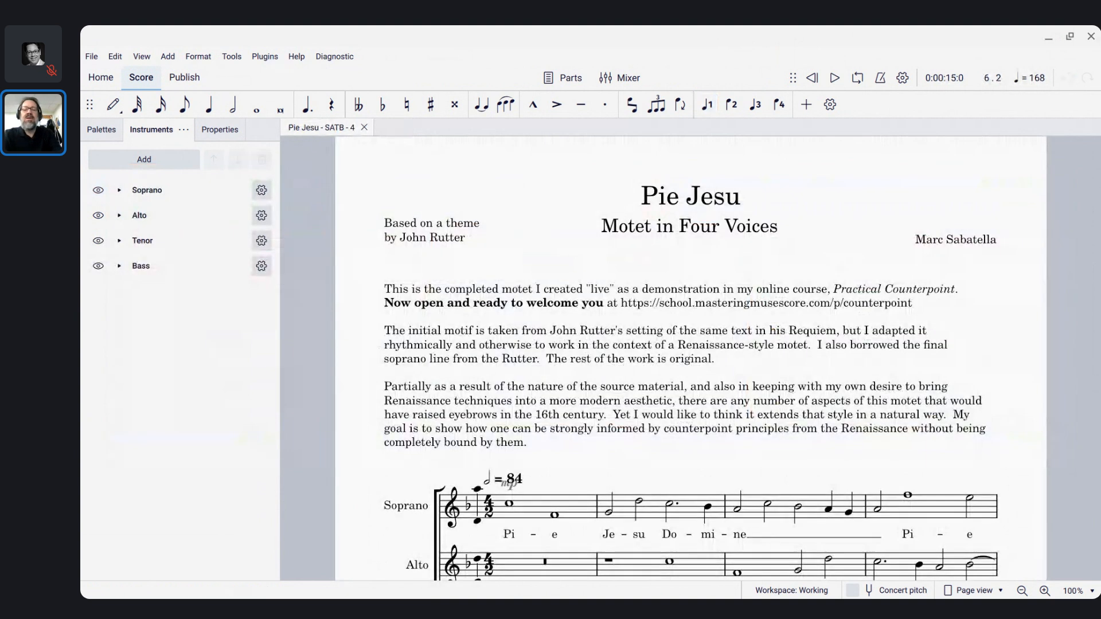
scroll(675, 357, "down", 6)
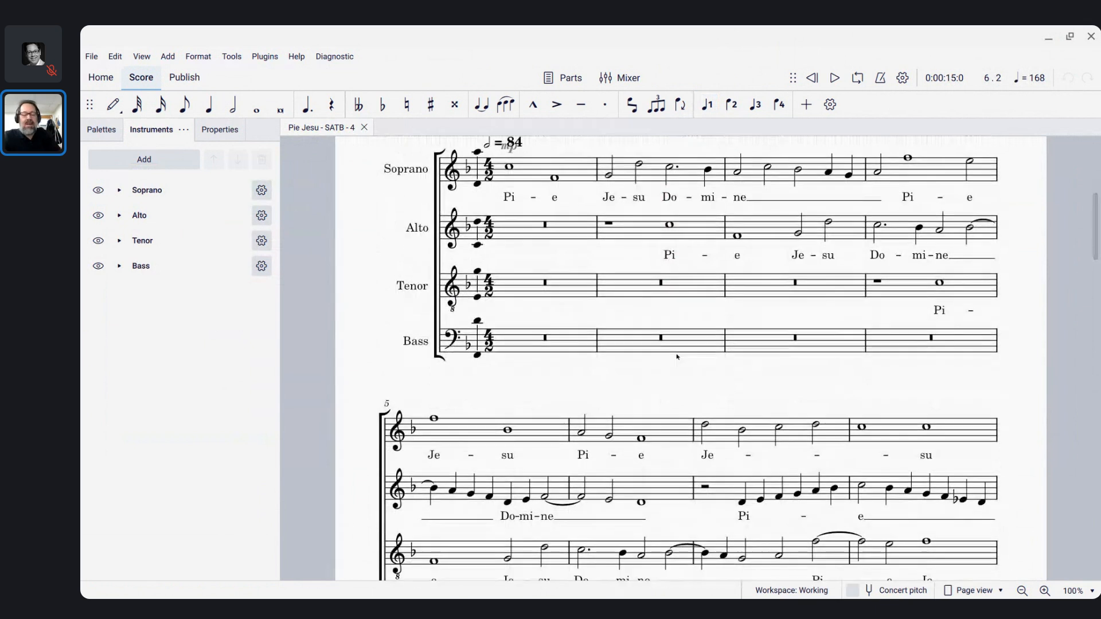
scroll(677, 357, "up", 3)
scroll(676, 357, "up", 2)
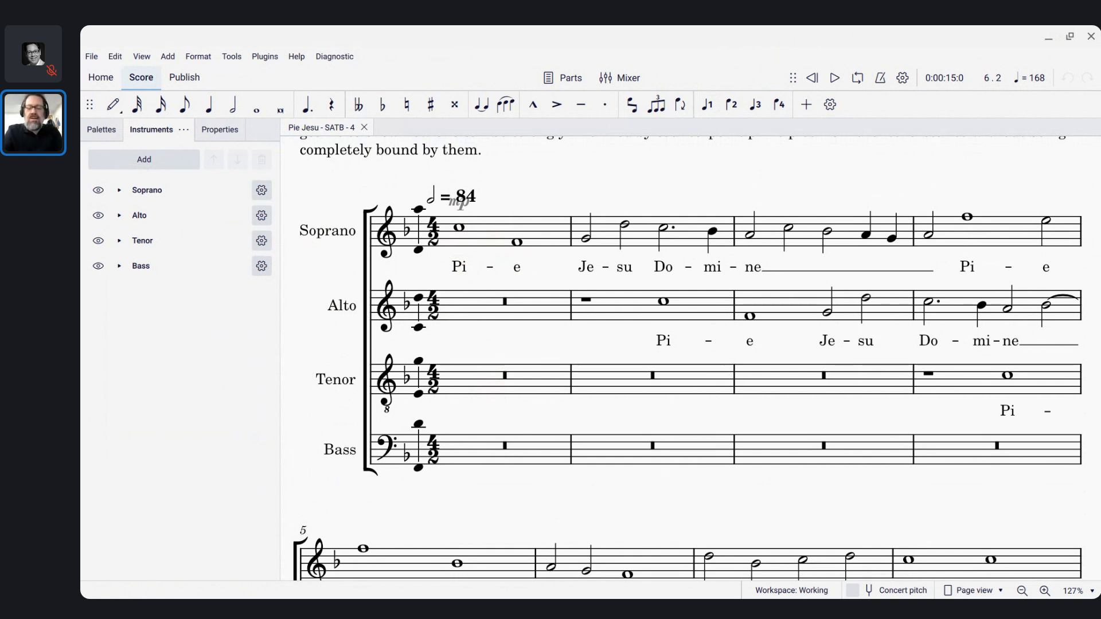
Step: Bring up the stream chat window and resize the Pie Jesu window to sit beside it
key("alt+Tab")
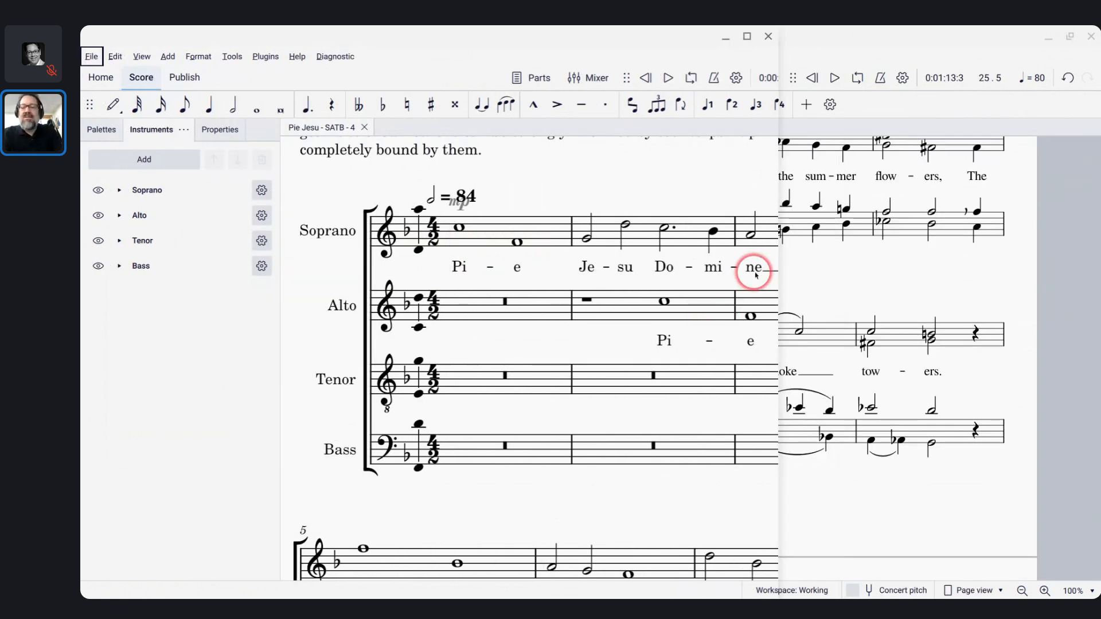
key("alt+Tab")
key("alt+Tab")
key("alt+Tab")
key("alt+Tab")
key("alt+Tab")
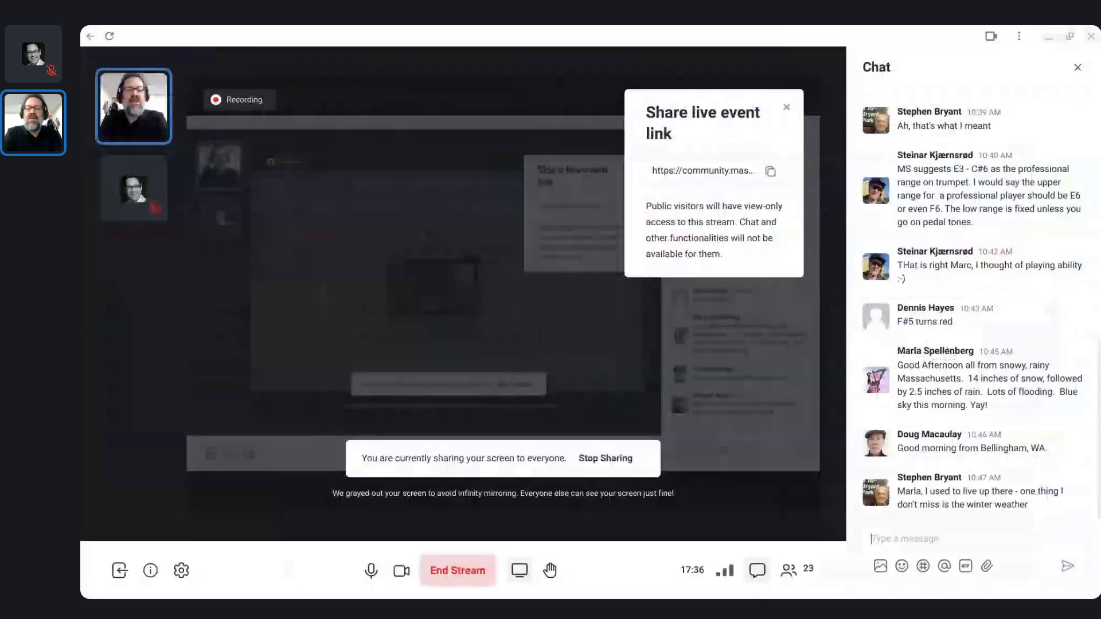
key("alt+Tab")
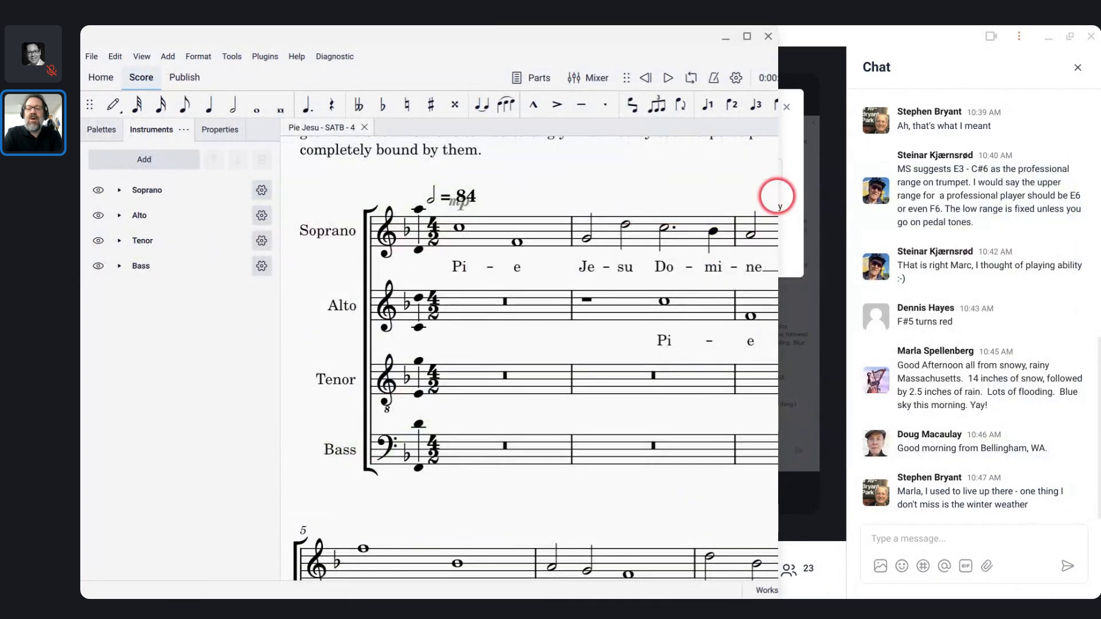
left_click_drag(781, 198, 849, 224)
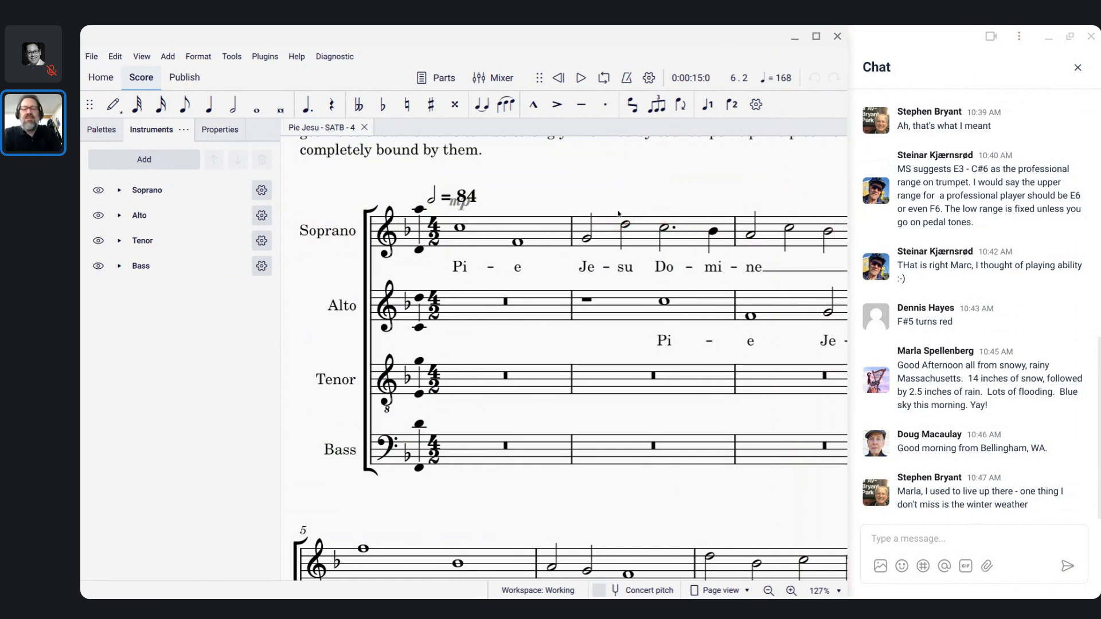
Step: Examine the range marks before the time signature on the Soprano, Alto, Tenor and Bass staves of Pie Jesu
scroll(344, 275, "right", 3)
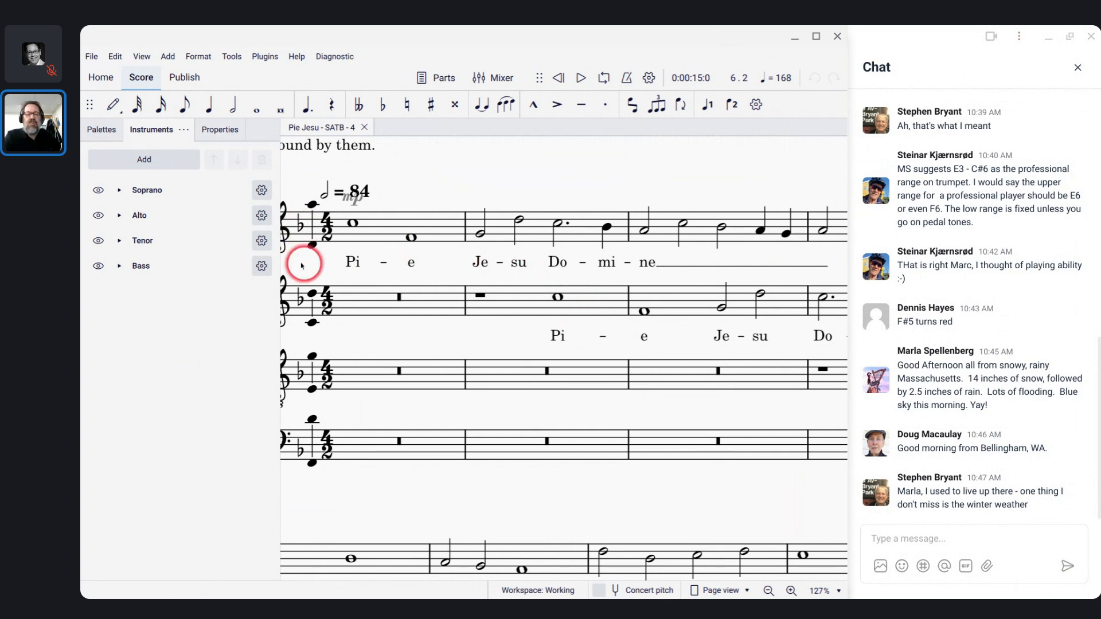
scroll(332, 232, "left", 2)
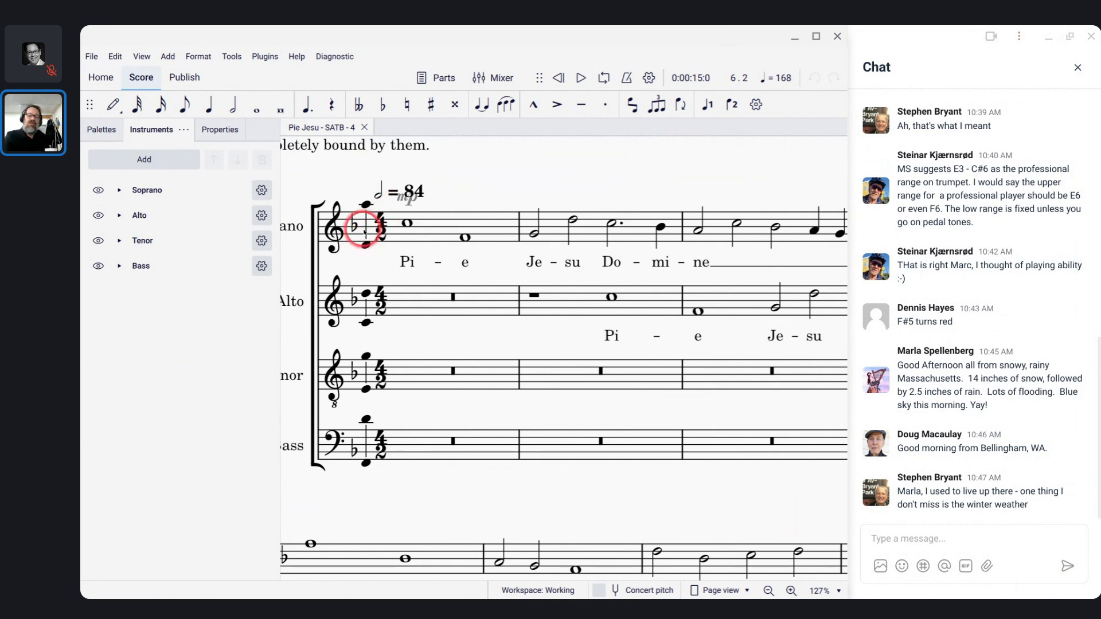
scroll(362, 228, "left", 1)
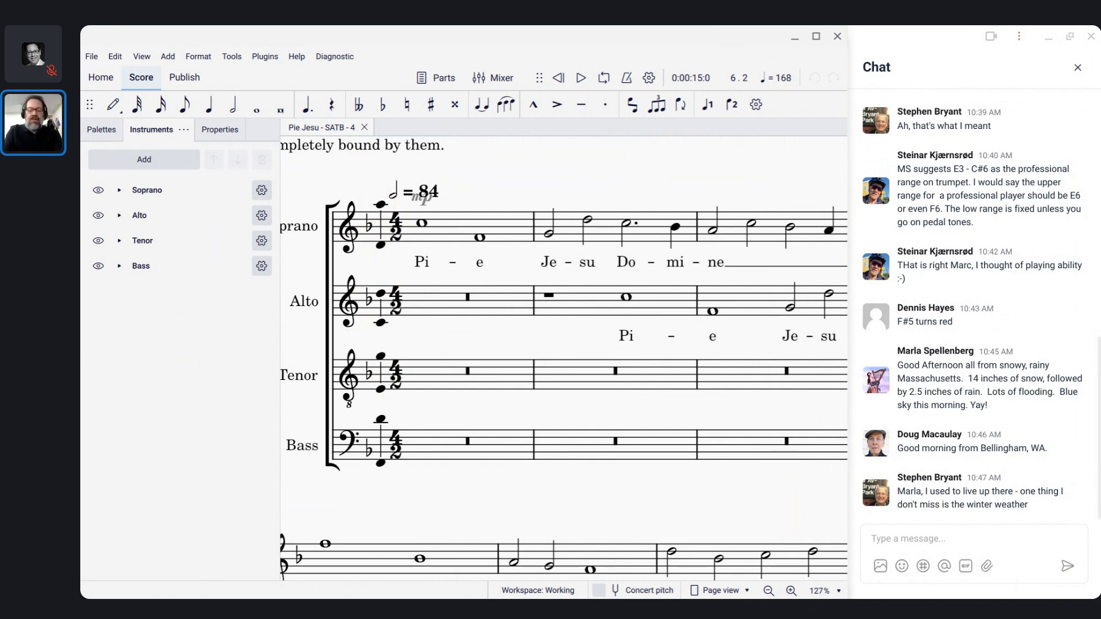
left_click(416, 405)
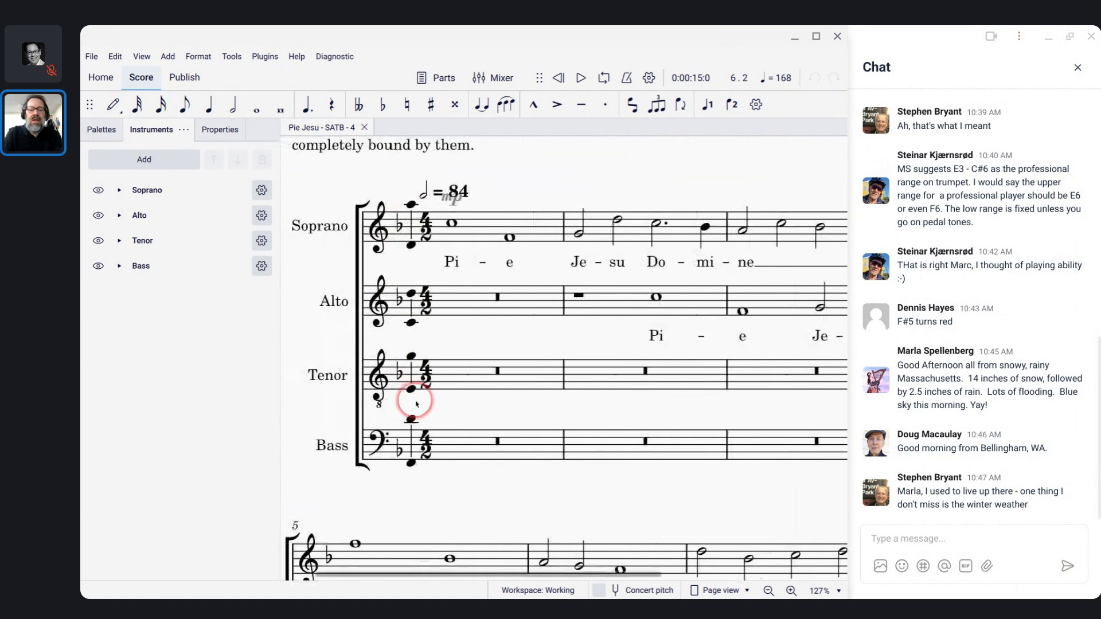
scroll(458, 355, "down", 1)
left_click(502, 319)
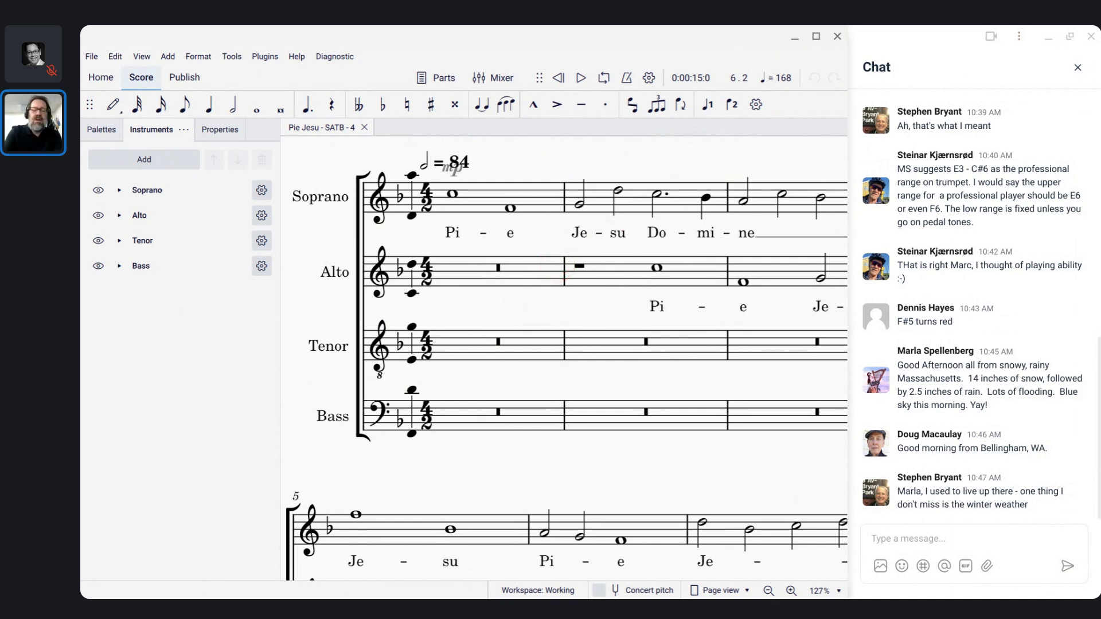
Step: Create a new score from the Choral template SATB Closed Score + Piano, keeping the default score information
key("ctrl+n")
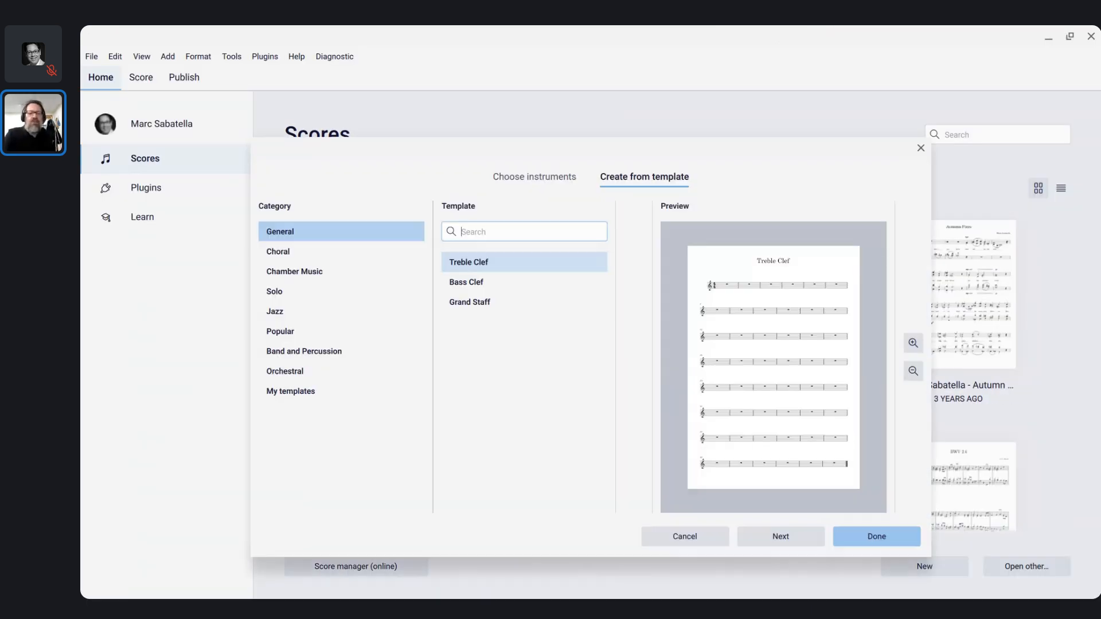
left_click(546, 177)
left_click(659, 165)
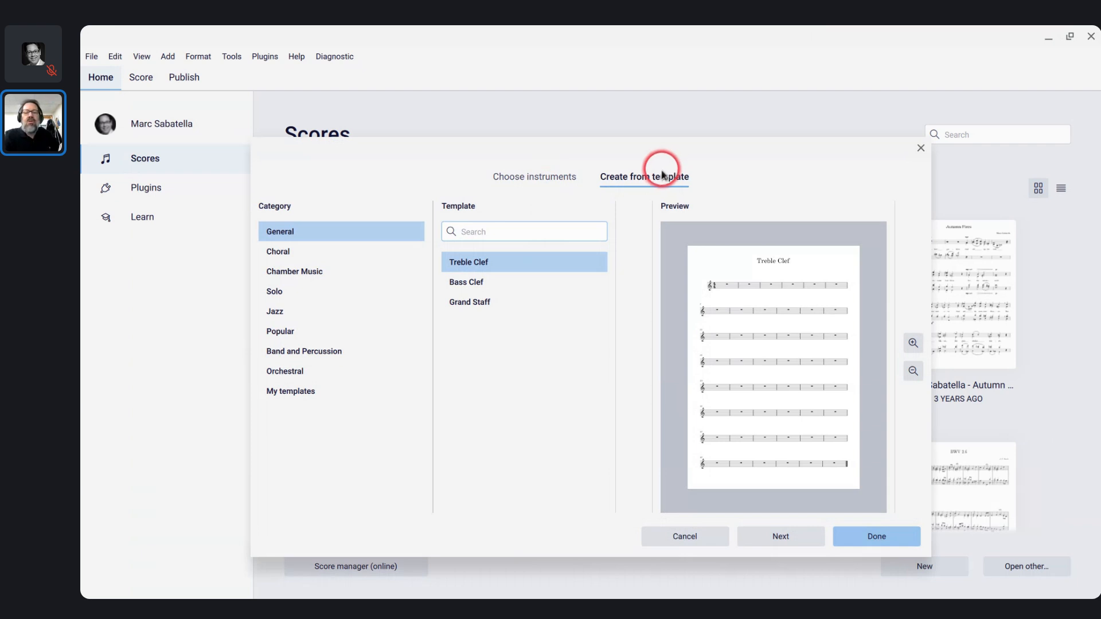
left_click(337, 249)
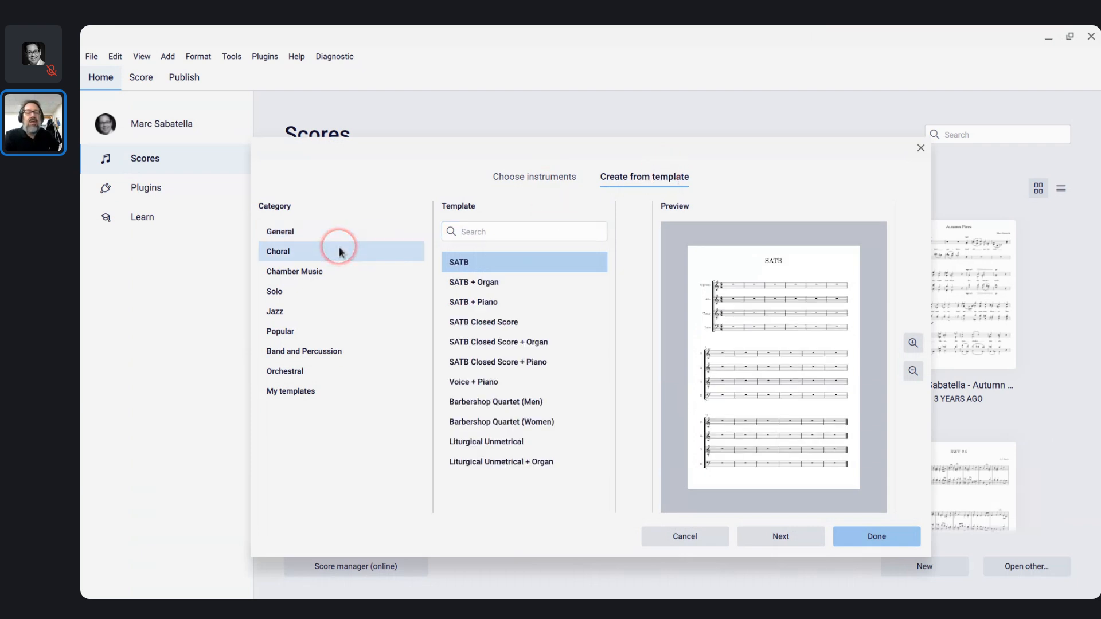
left_click(491, 268)
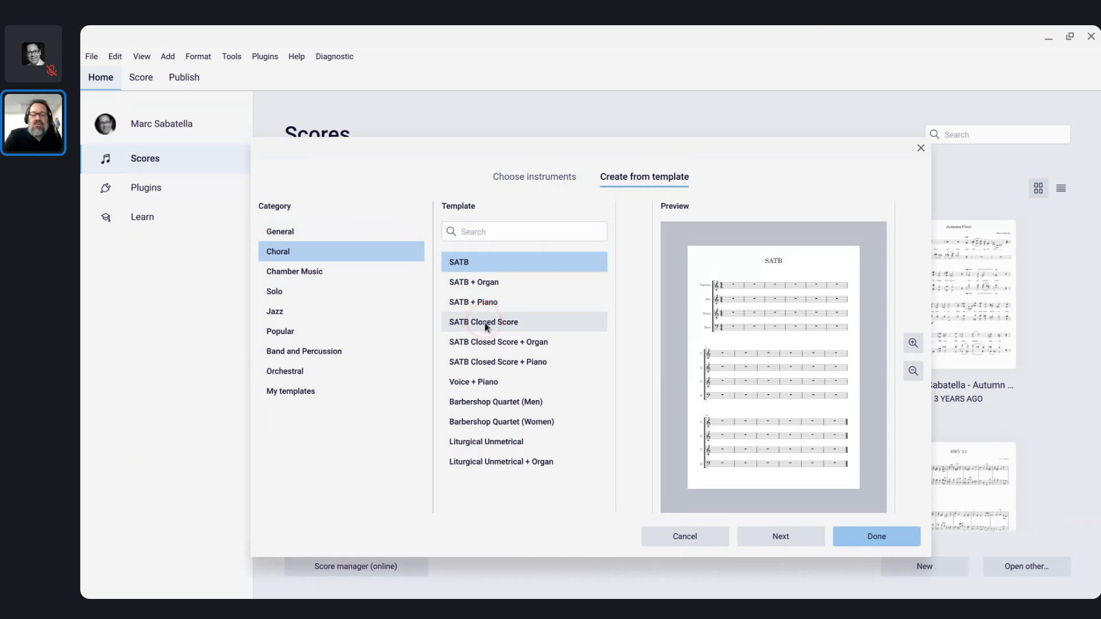
left_click(475, 360)
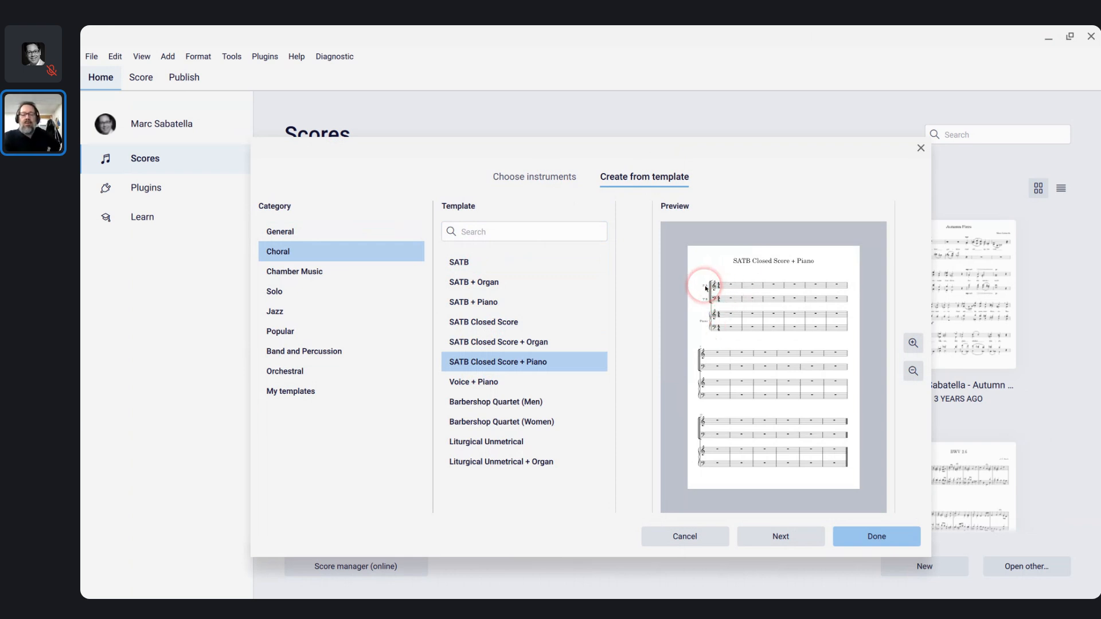
left_click(517, 266)
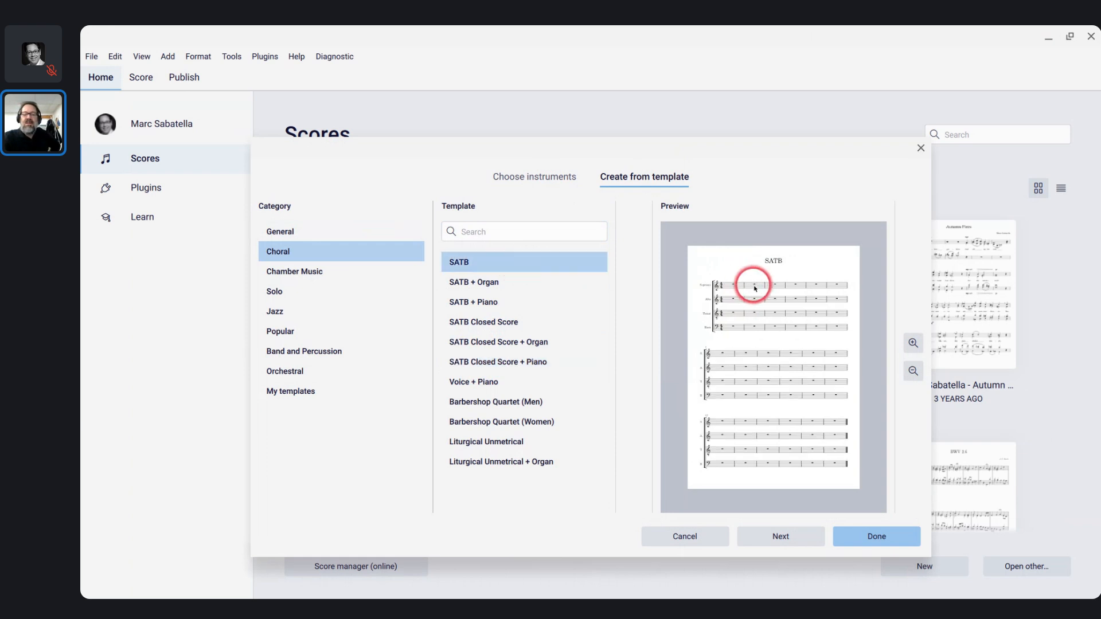
left_click(509, 325)
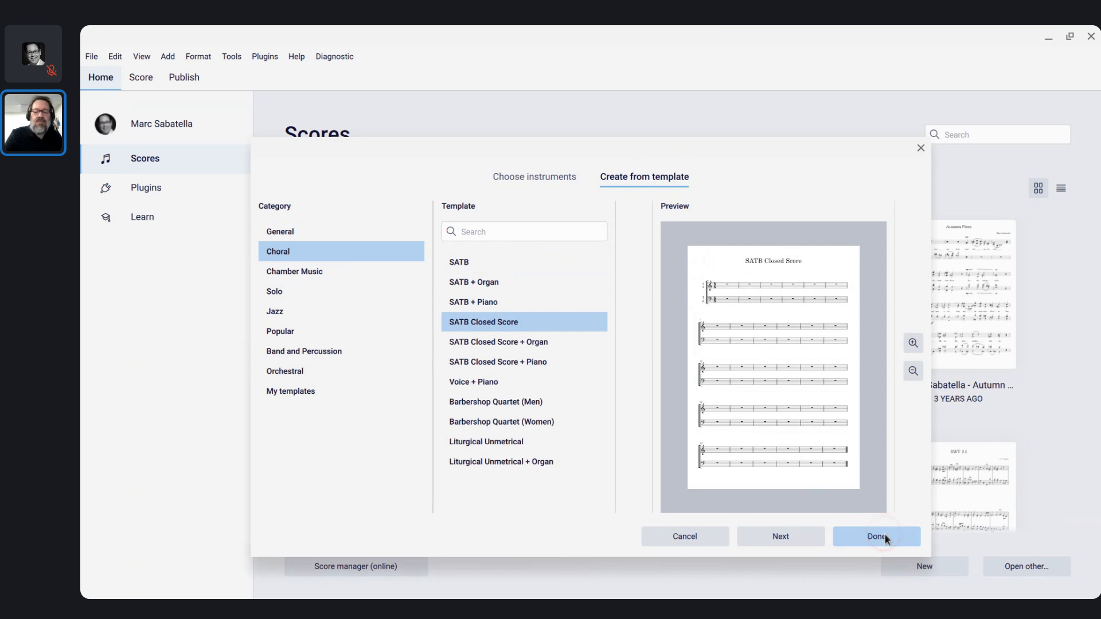
left_click(504, 361)
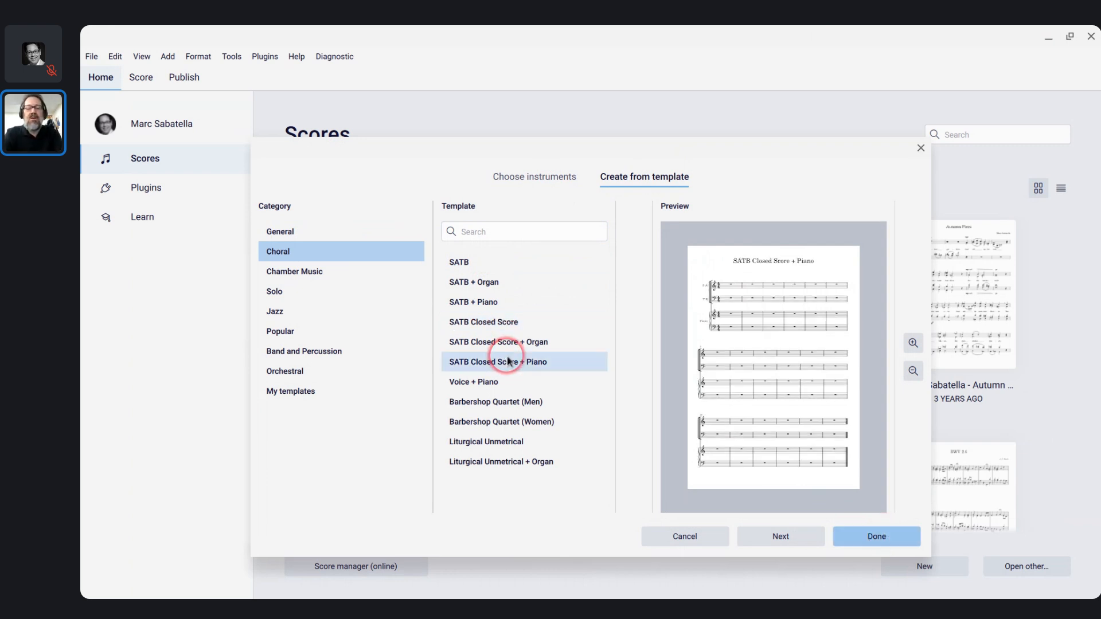
left_click(794, 537)
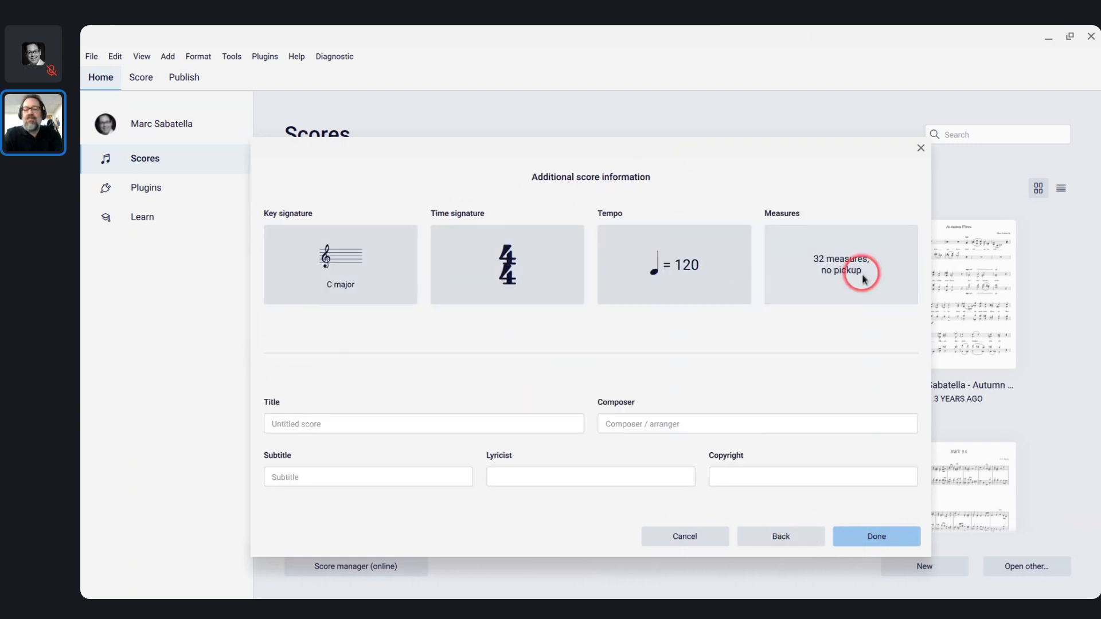
left_click(878, 526)
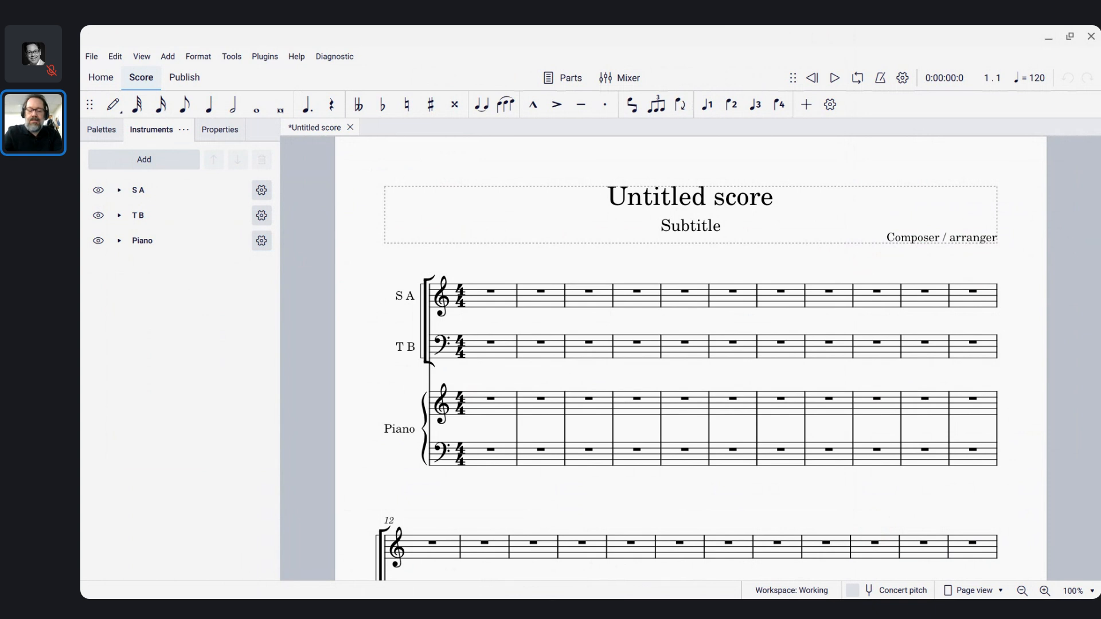
Step: Fit the new score's window beside the stream chat and enlarge the first system to about 138%
key("alt+Left")
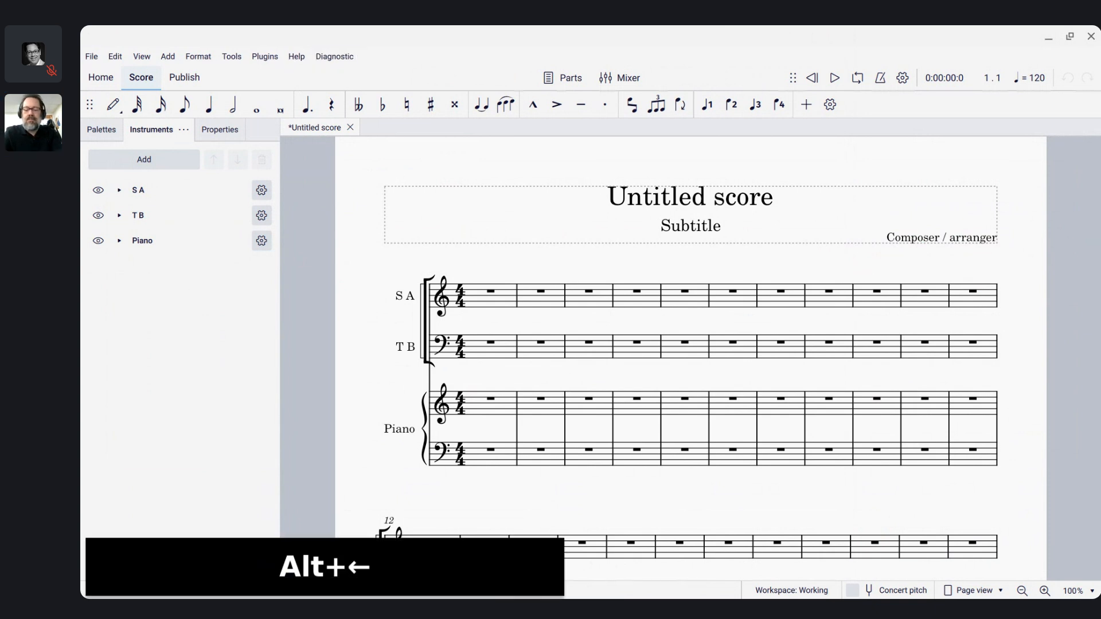
key("alt+bracketleft")
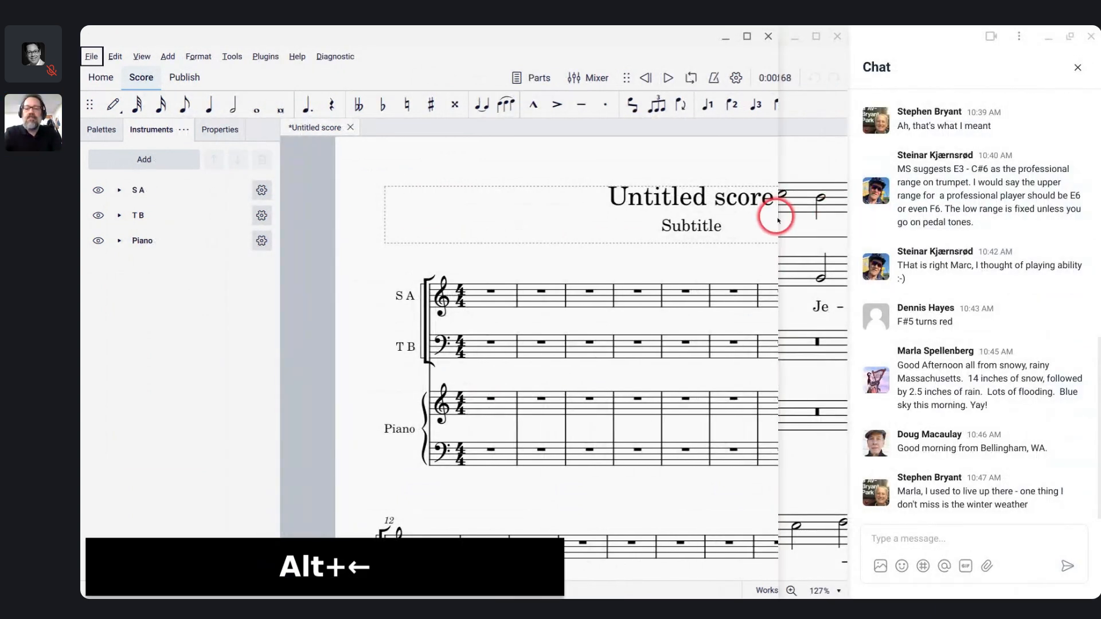
left_click_drag(780, 219, 856, 237)
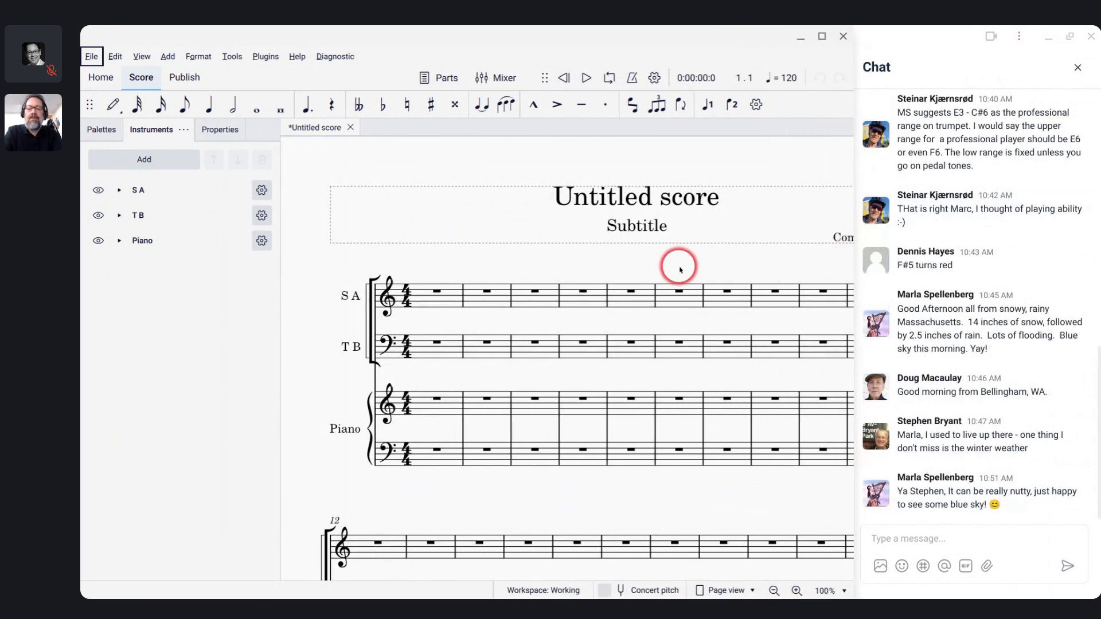
scroll(490, 282, "up", 3, "ctrl")
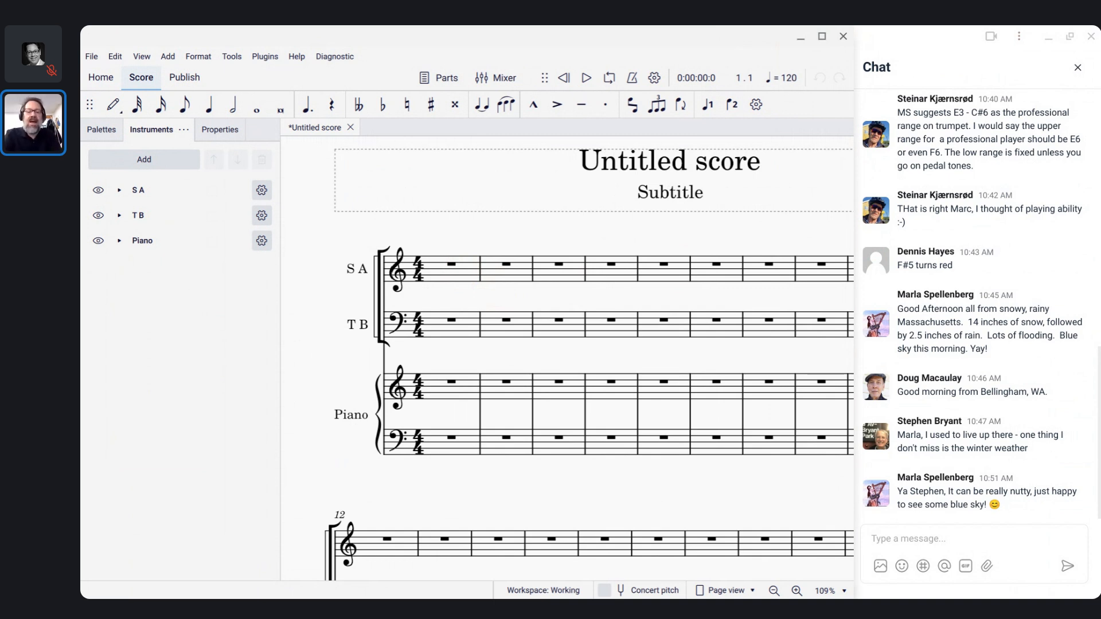
scroll(460, 170, "up", 1, "ctrl")
scroll(461, 169, "up", 2, "ctrl")
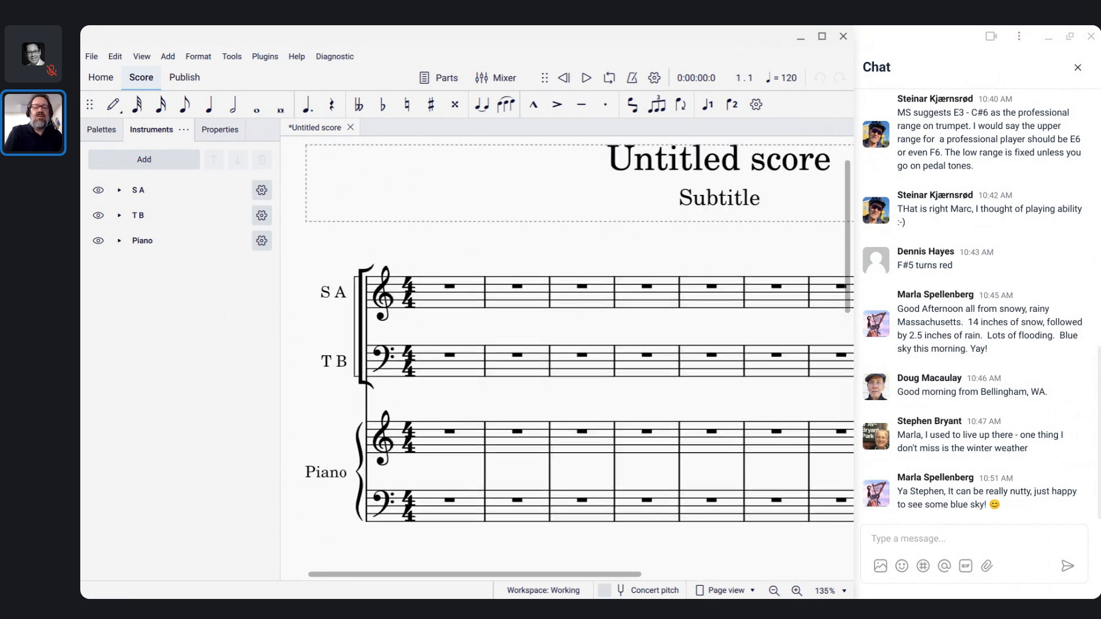
scroll(574, 344, "up", 1, "ctrl")
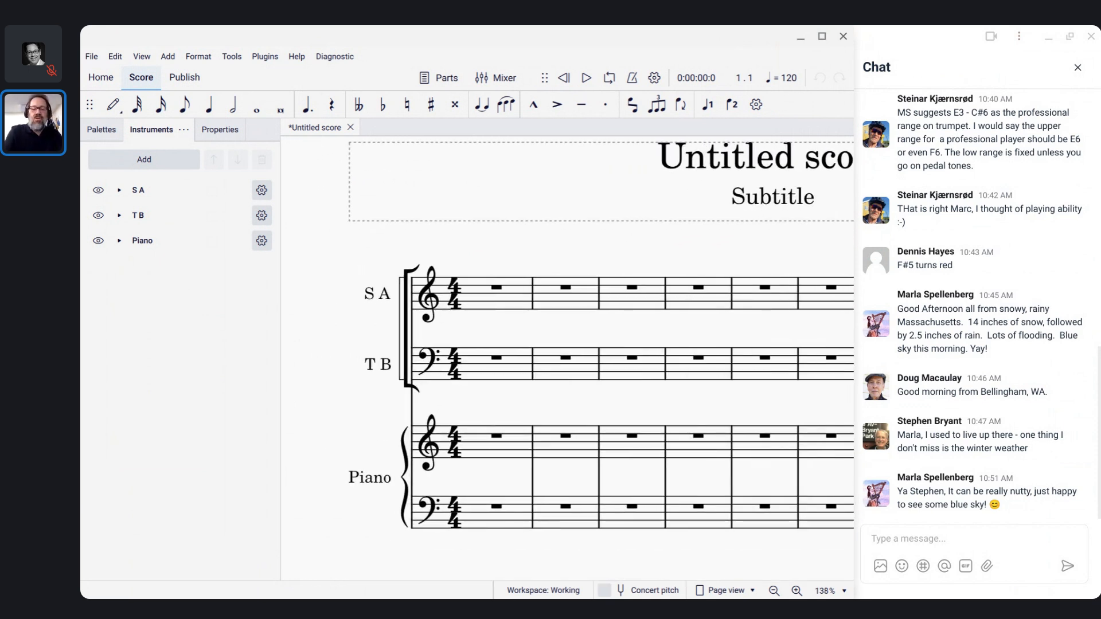
left_click(443, 316)
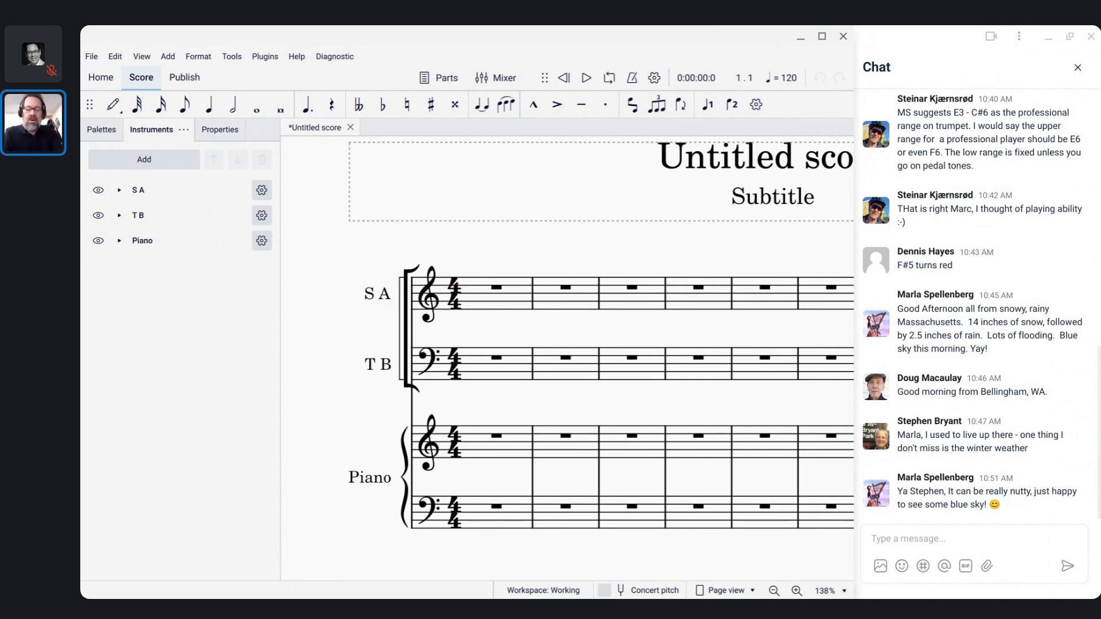
Step: Show the Mixer and assign the Muse Choir Altos sound to the Women channel
key("F10")
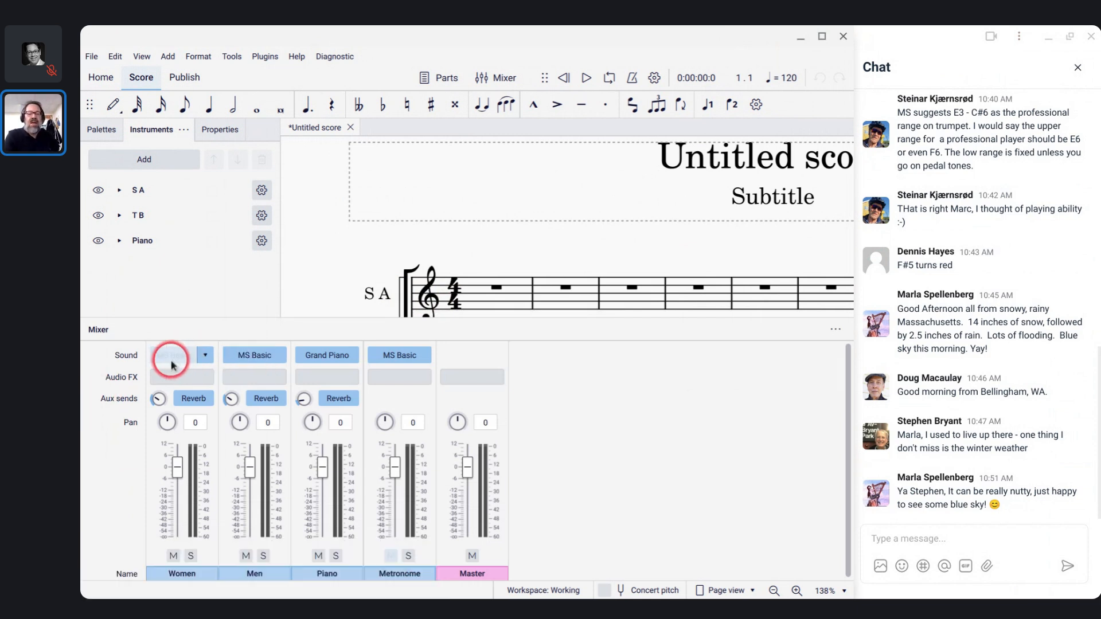
scroll(390, 275, "down", 3)
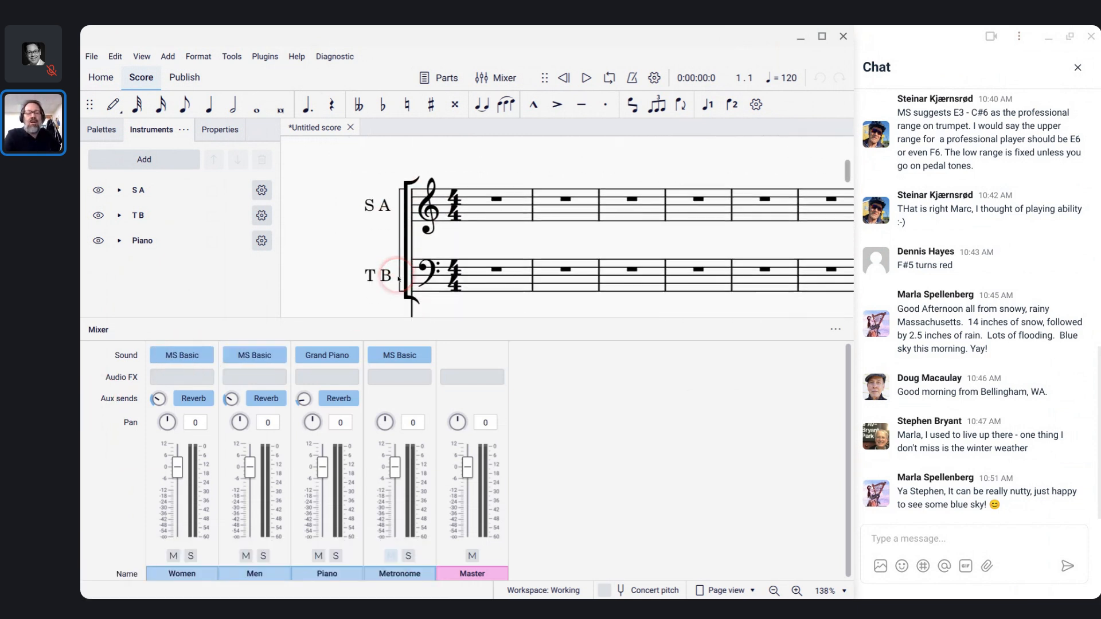
left_click(204, 356)
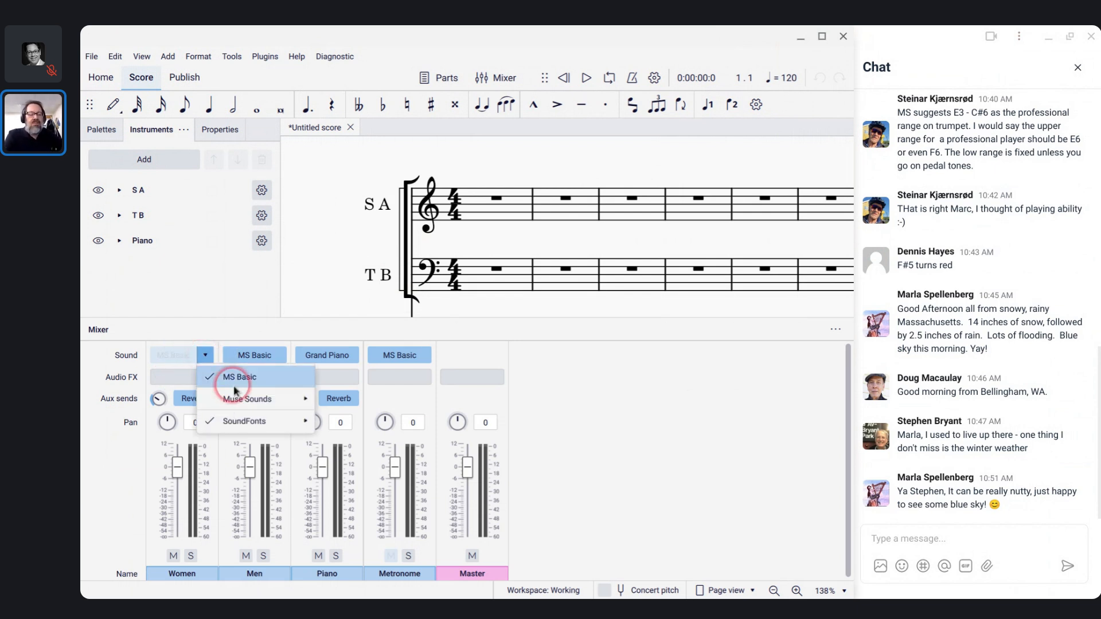
mouse_move(245, 397)
mouse_move(332, 408)
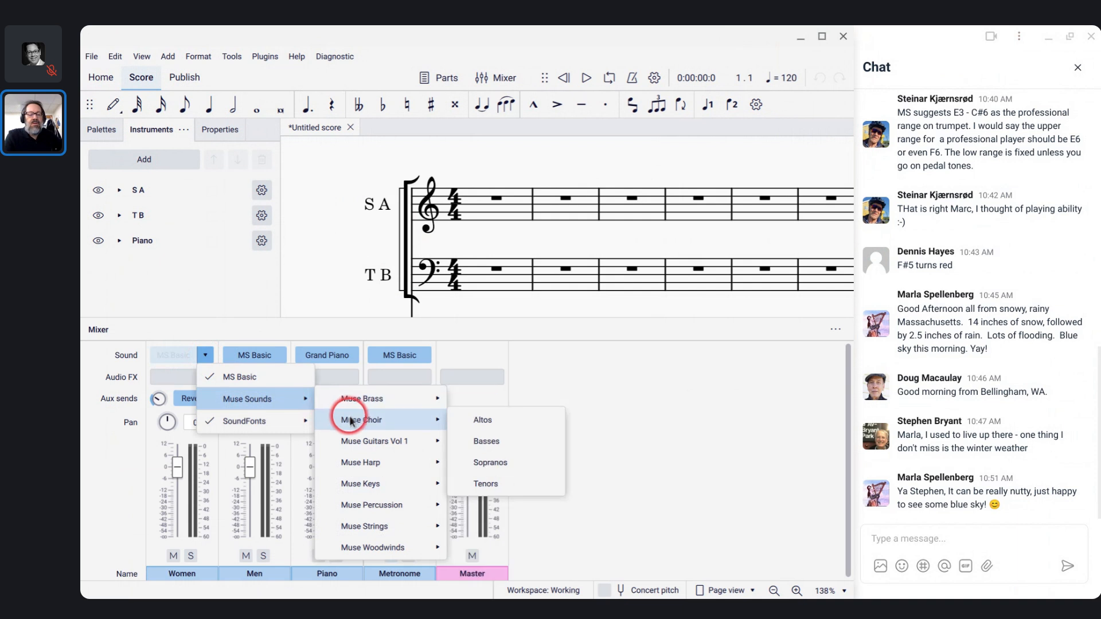
left_click(482, 420)
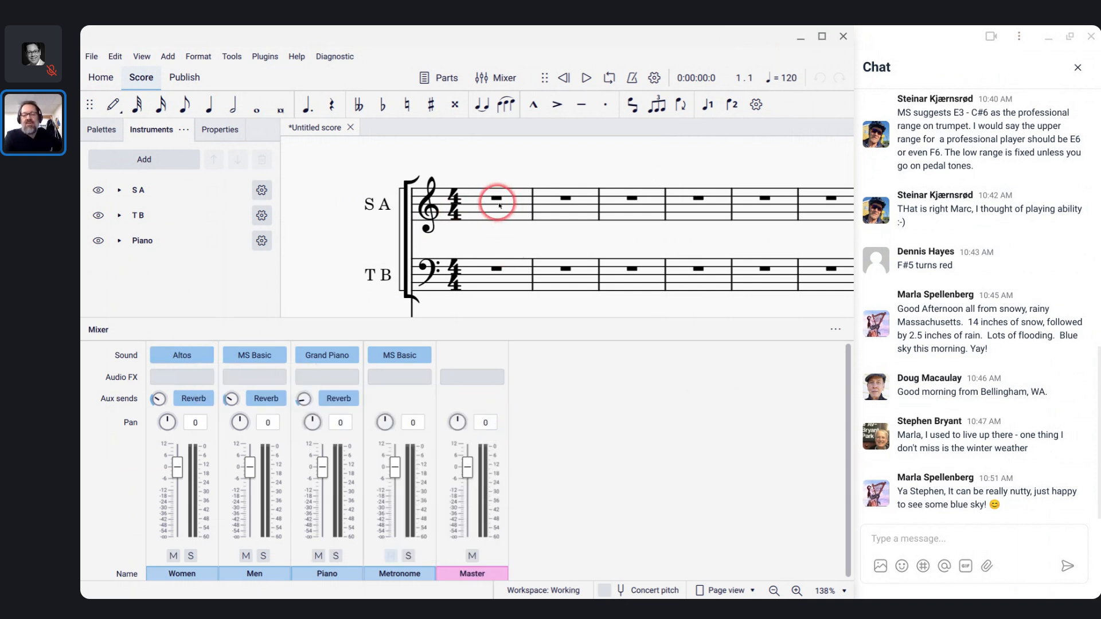
Step: Assign the Muse Choir Basses sound to the Men channel in the Mixer
left_click(276, 357)
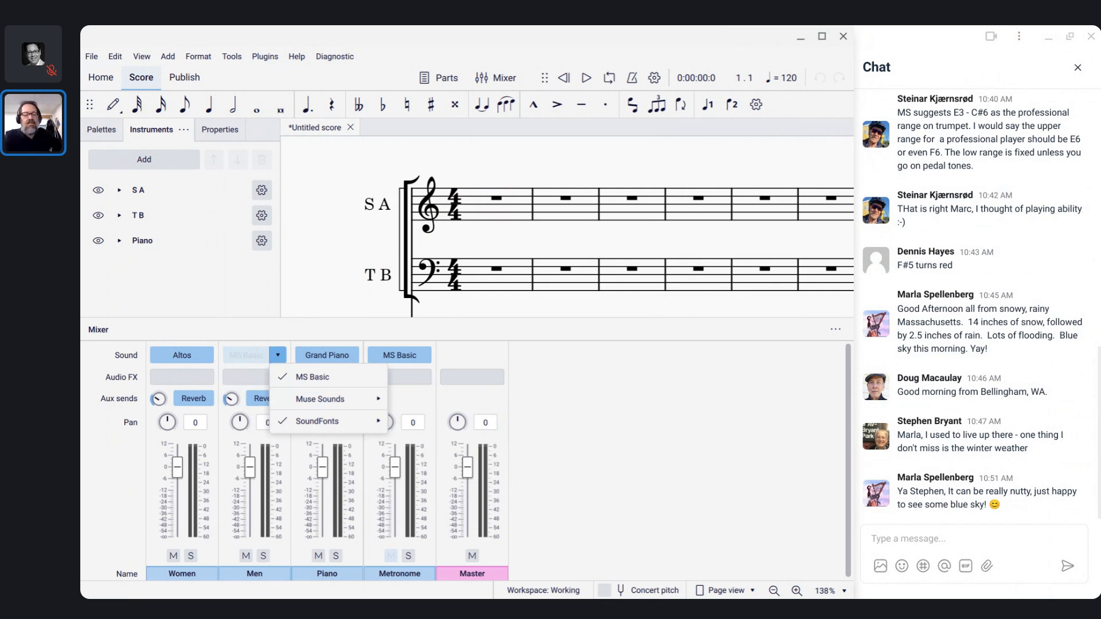
mouse_move(312, 395)
mouse_move(507, 428)
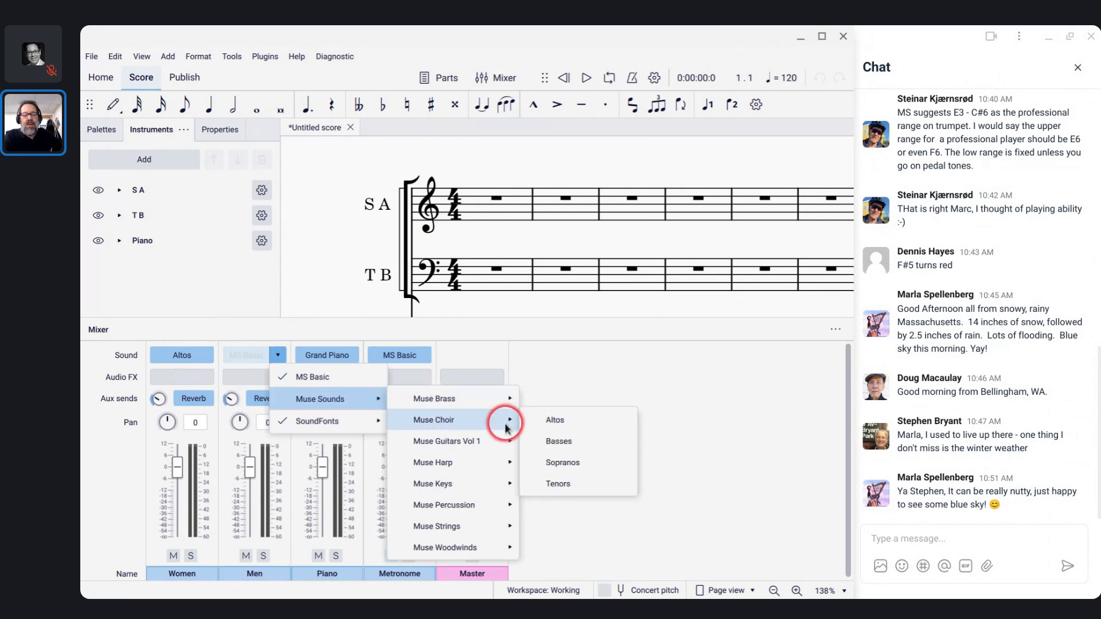
left_click(559, 442)
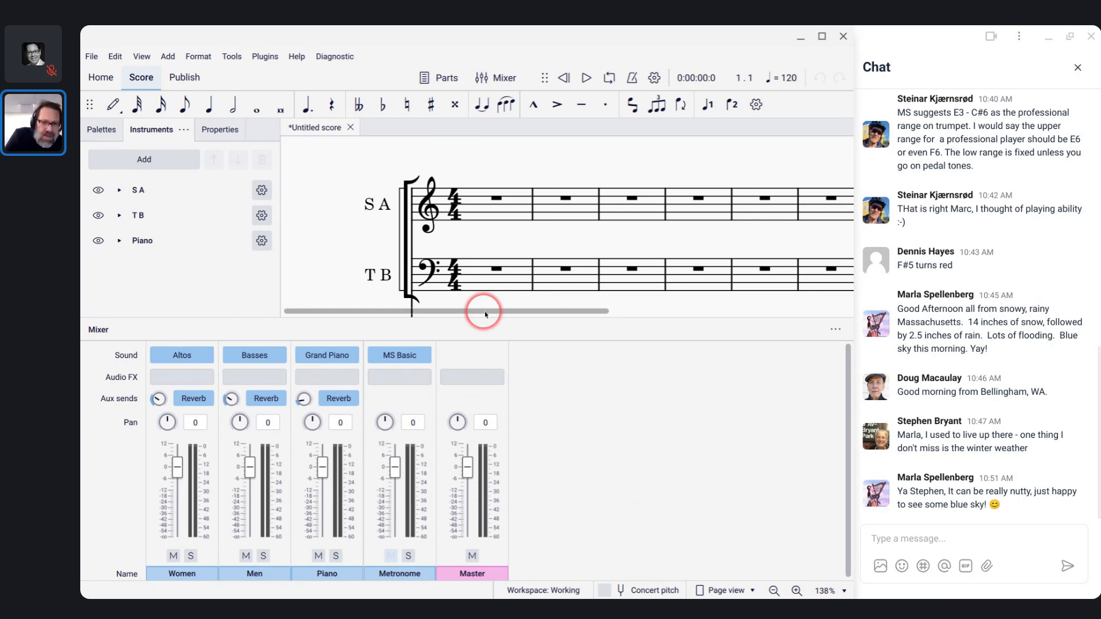
Step: Select measure 1 of the S A staff and raise the Women and Men volume faders to the maximum
scroll(453, 261, "down", 1)
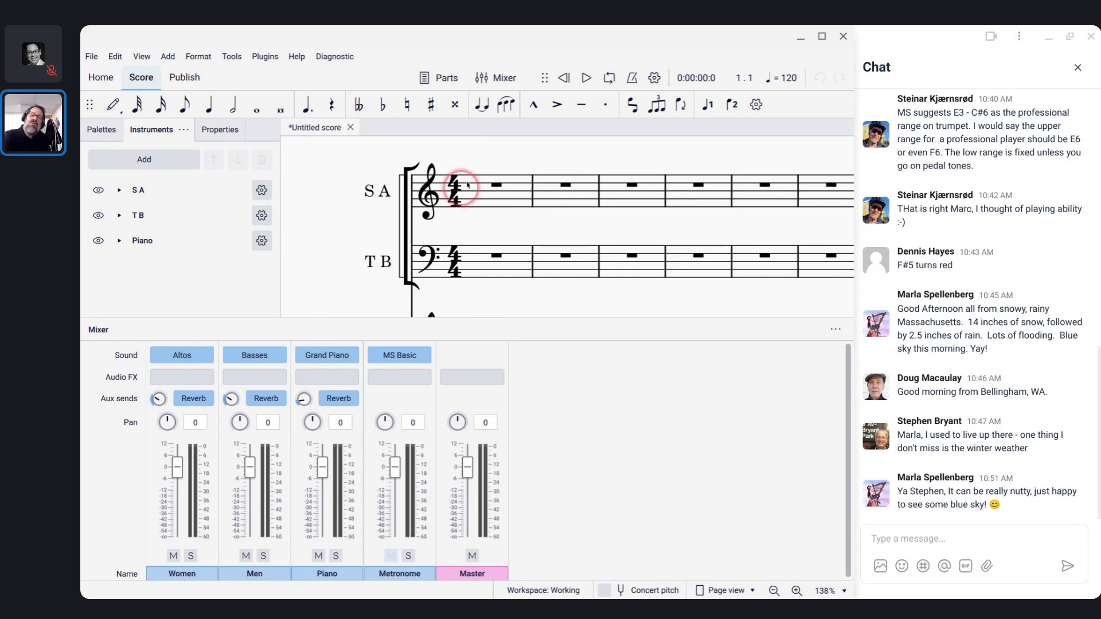
left_click(483, 193)
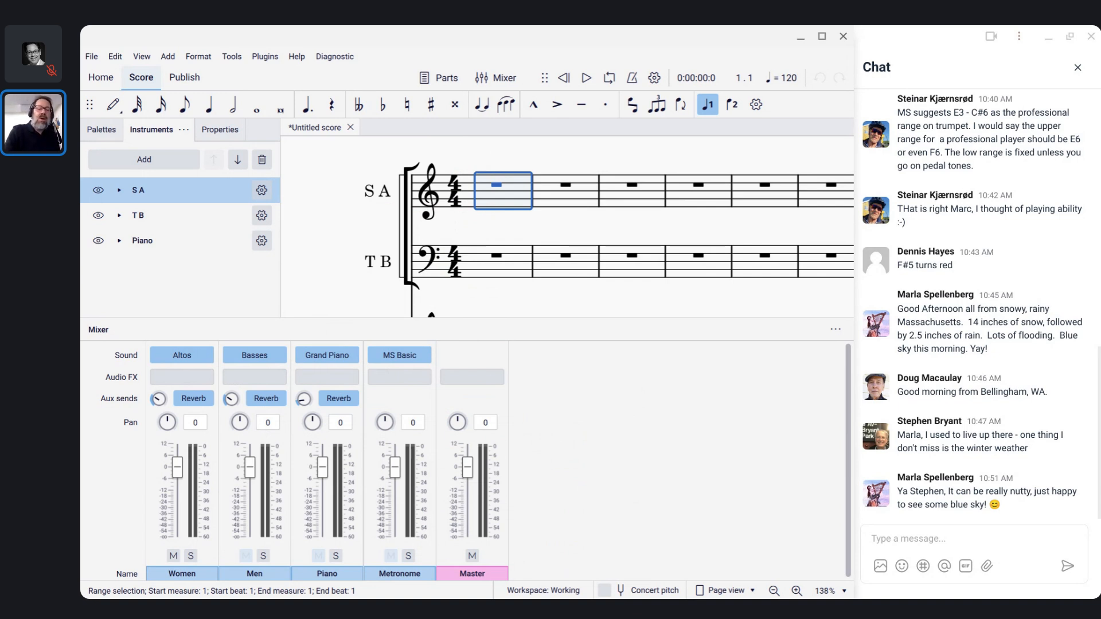
left_click_drag(164, 476, 172, 417)
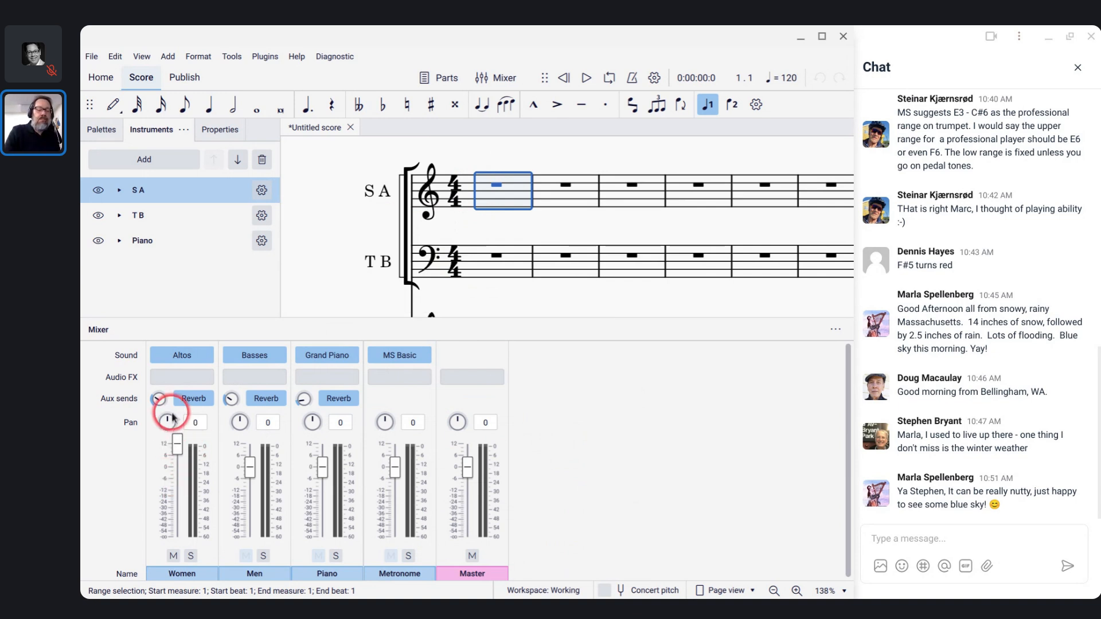
left_click_drag(248, 466, 244, 428)
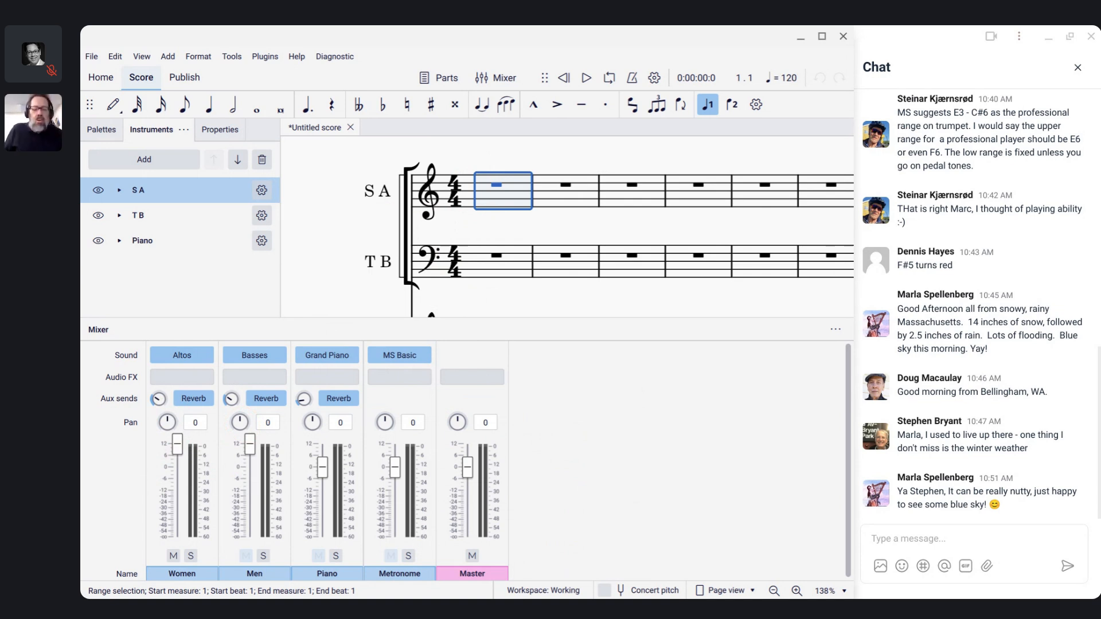
Step: Enter a quarter-note C5 on beat 1 of measure 1 in the S A staff and hide the Mixer
key("n")
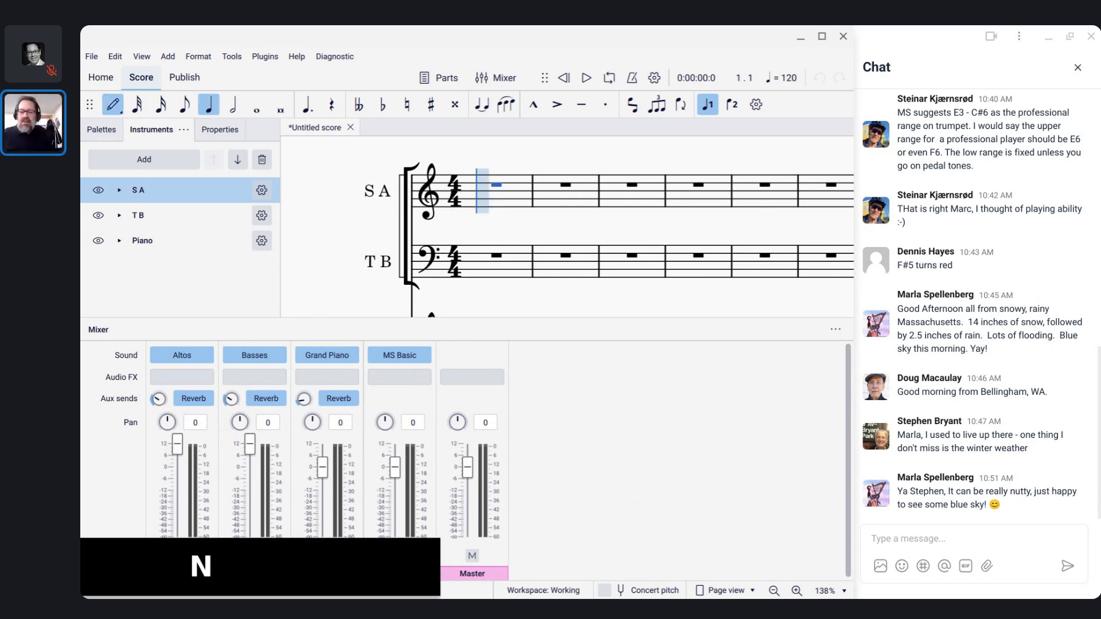
left_click(194, 398)
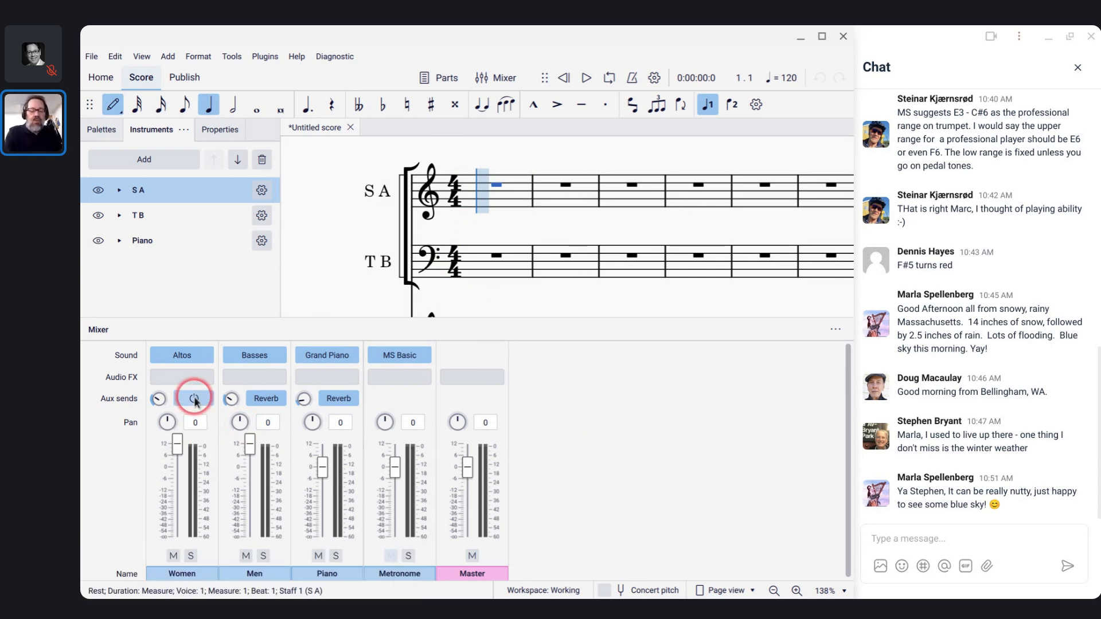
key("c")
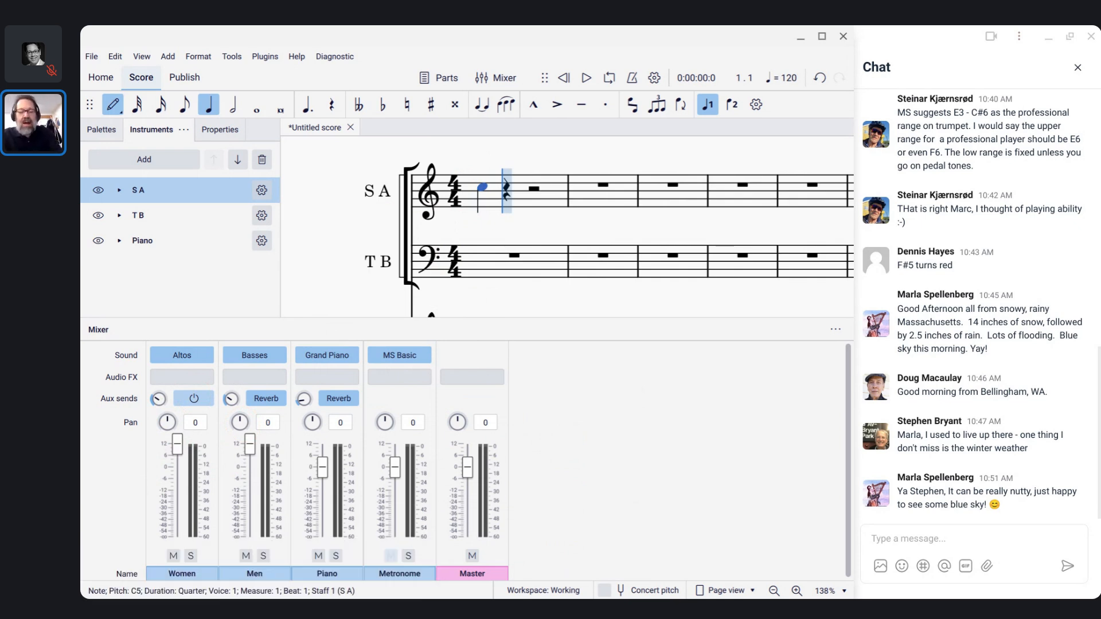
key("alt")
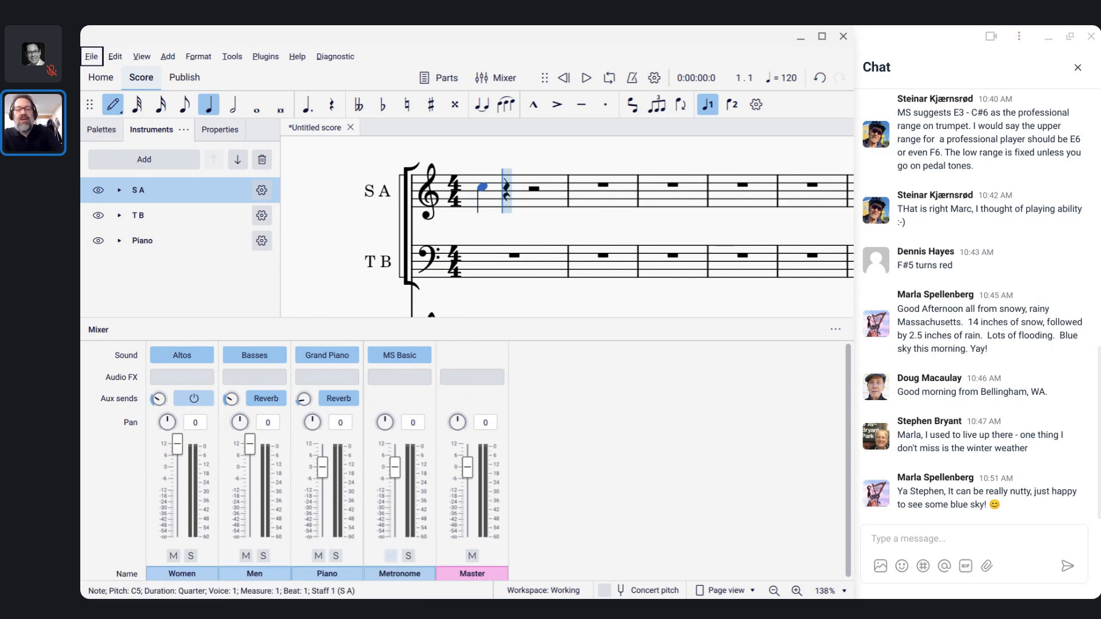
key("Escape")
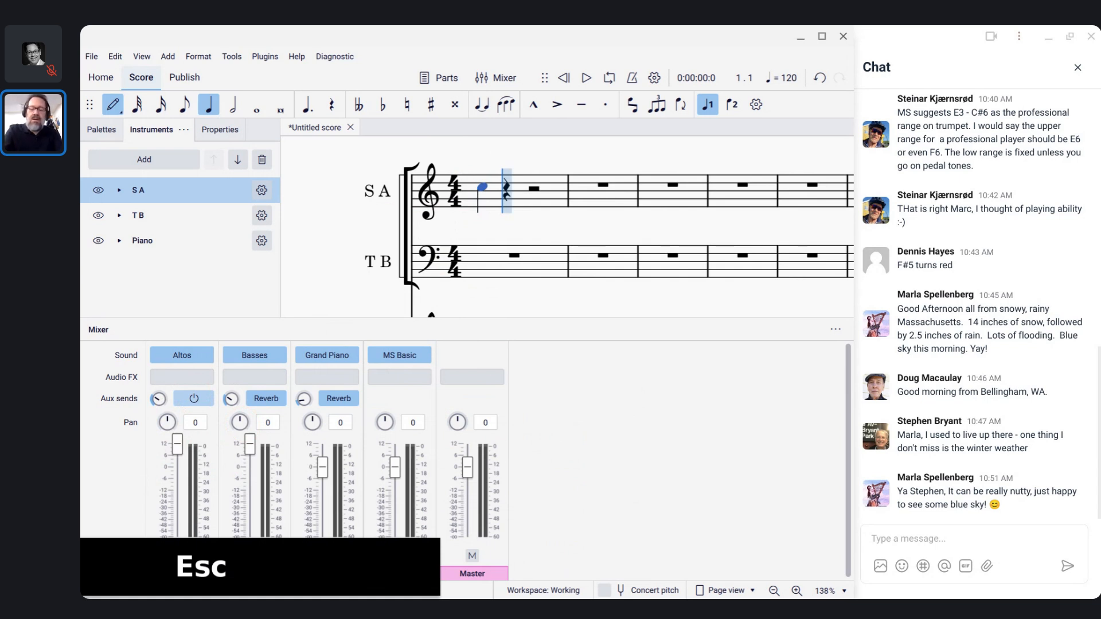
key("F10")
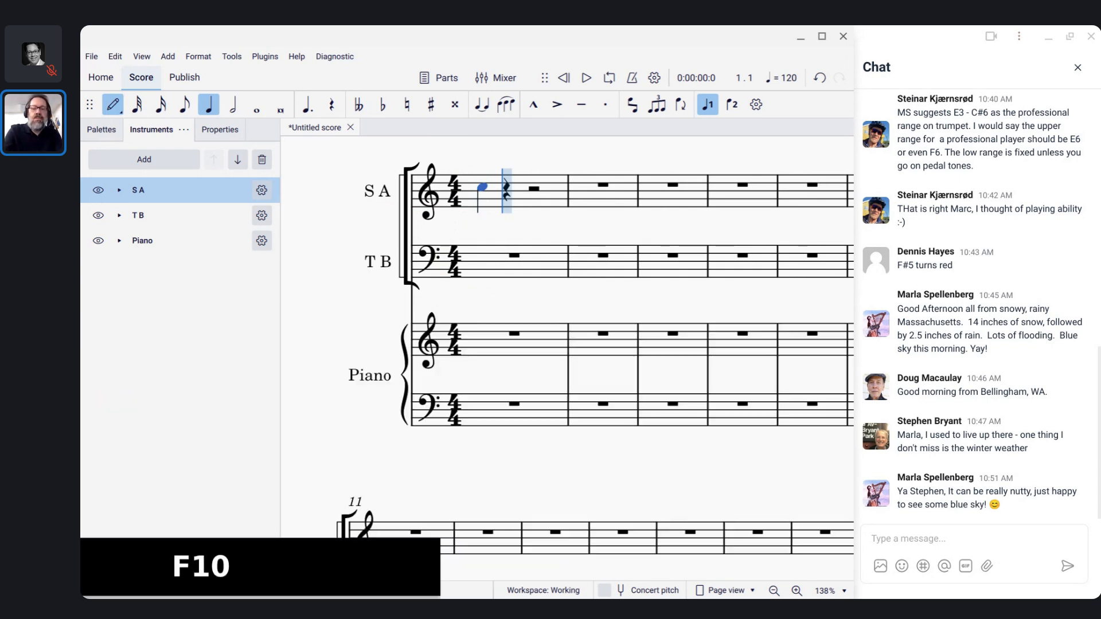
Step: Undo the quarter-note C5 in measure 1 of the S A staff and leave note input mode
key("ctrl+z")
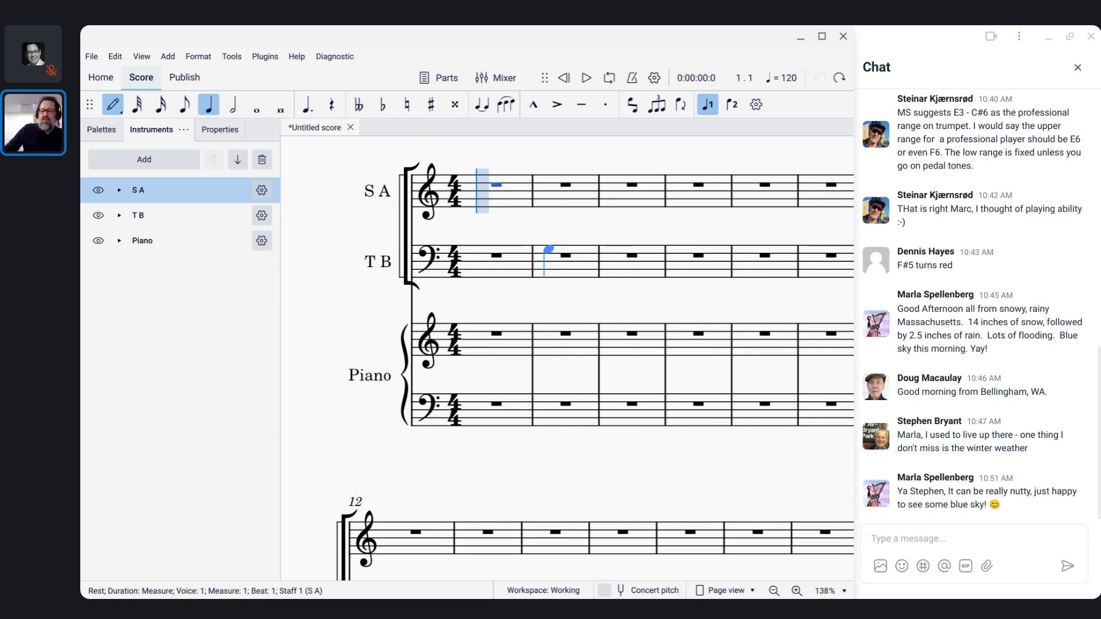
scroll(573, 321, "up", 2)
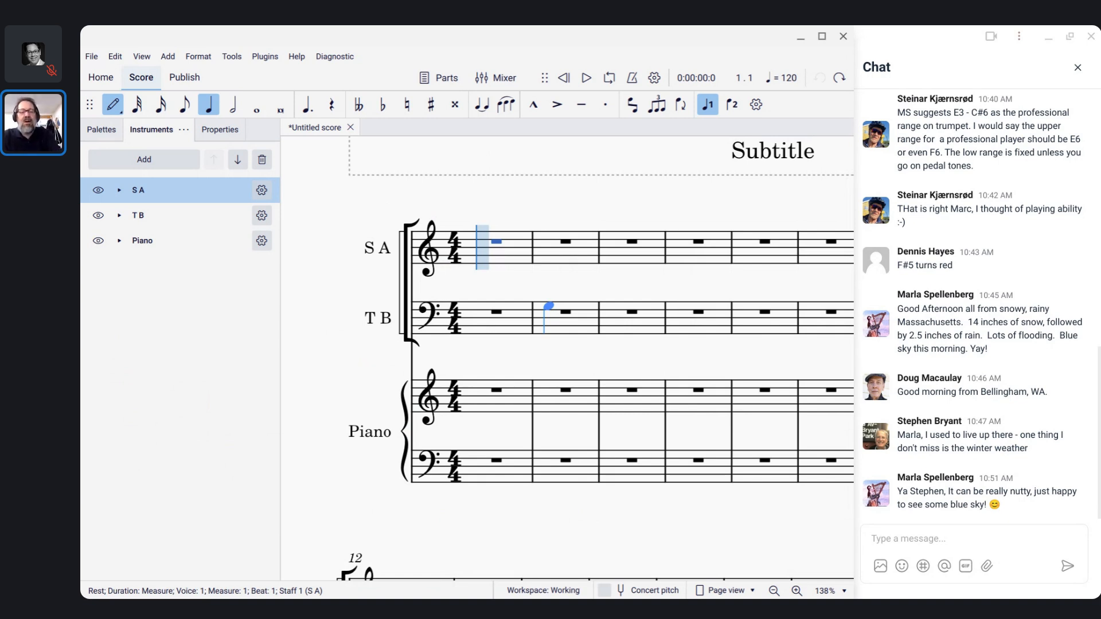
key("Escape")
key("n")
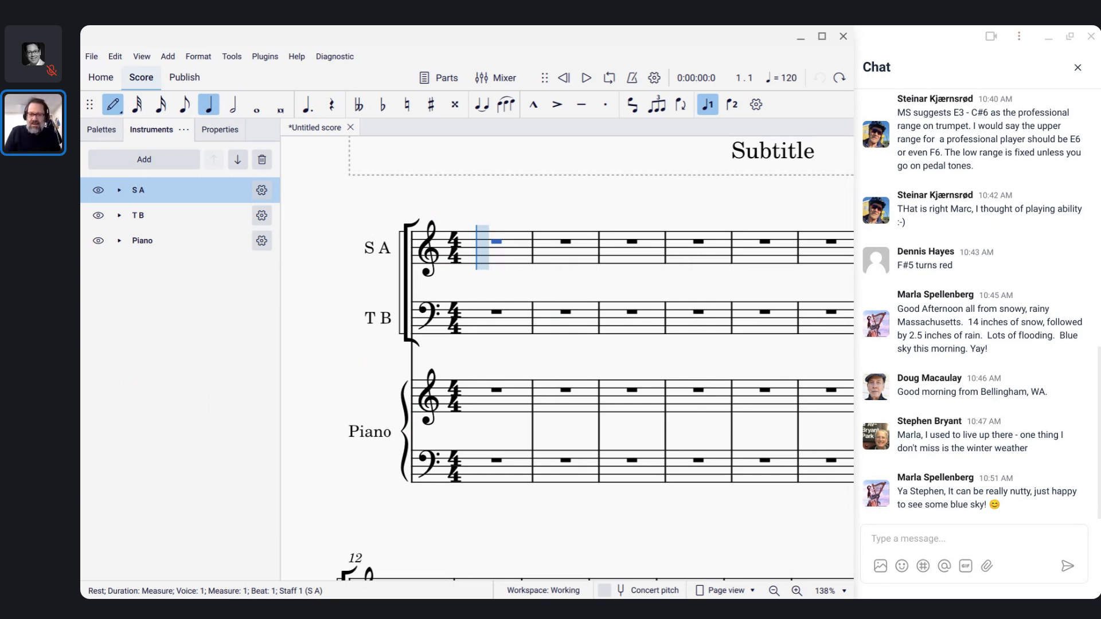
left_click(528, 292)
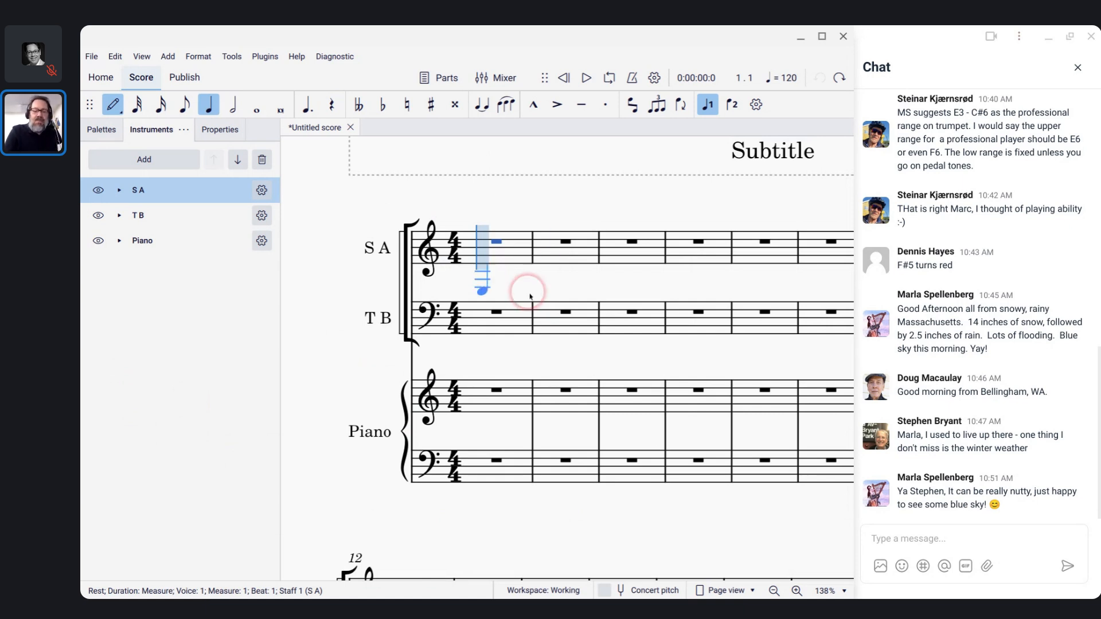
left_click(489, 267)
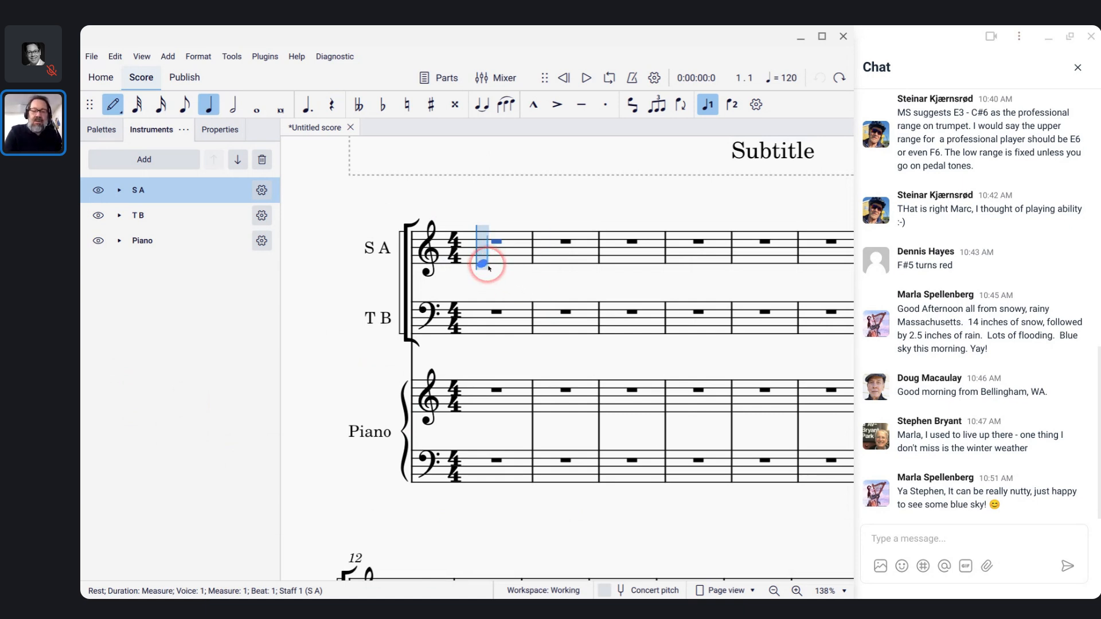
left_click_drag(489, 268, 482, 233)
left_click(484, 239)
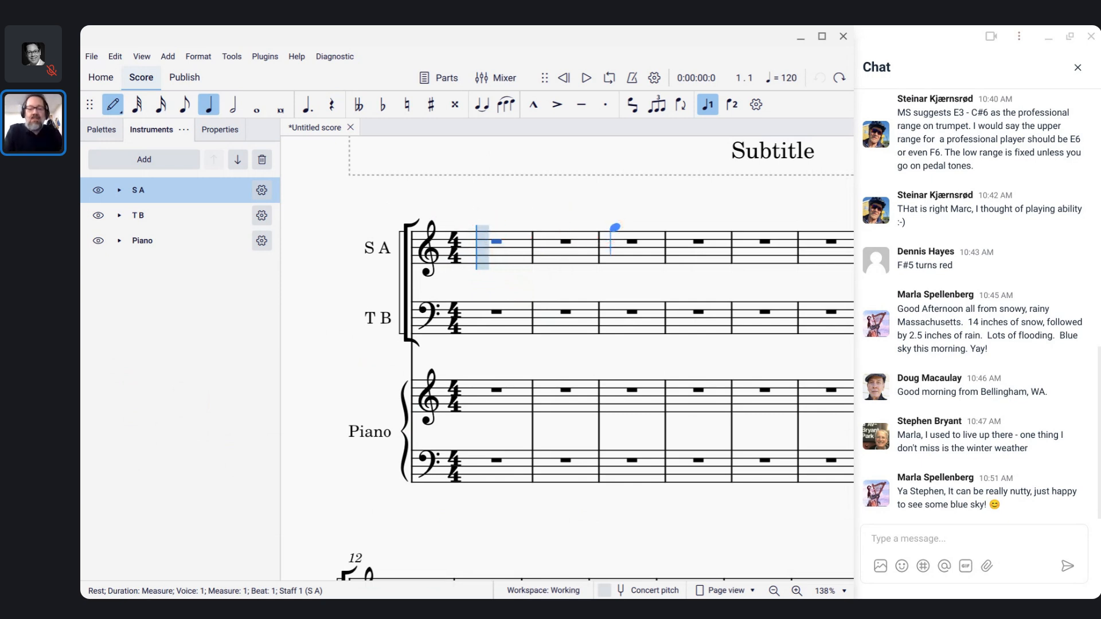
key("Escape")
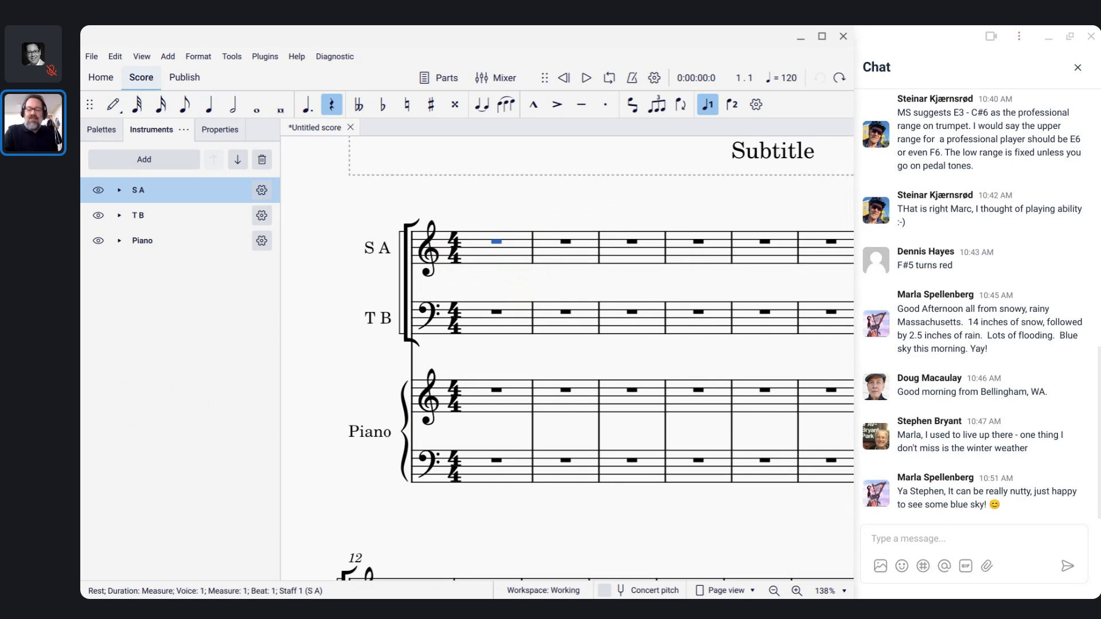
Step: Show the piano keyboard at a reduced height and audition C4, D4 and E4 with the S A staff's sound
key("p")
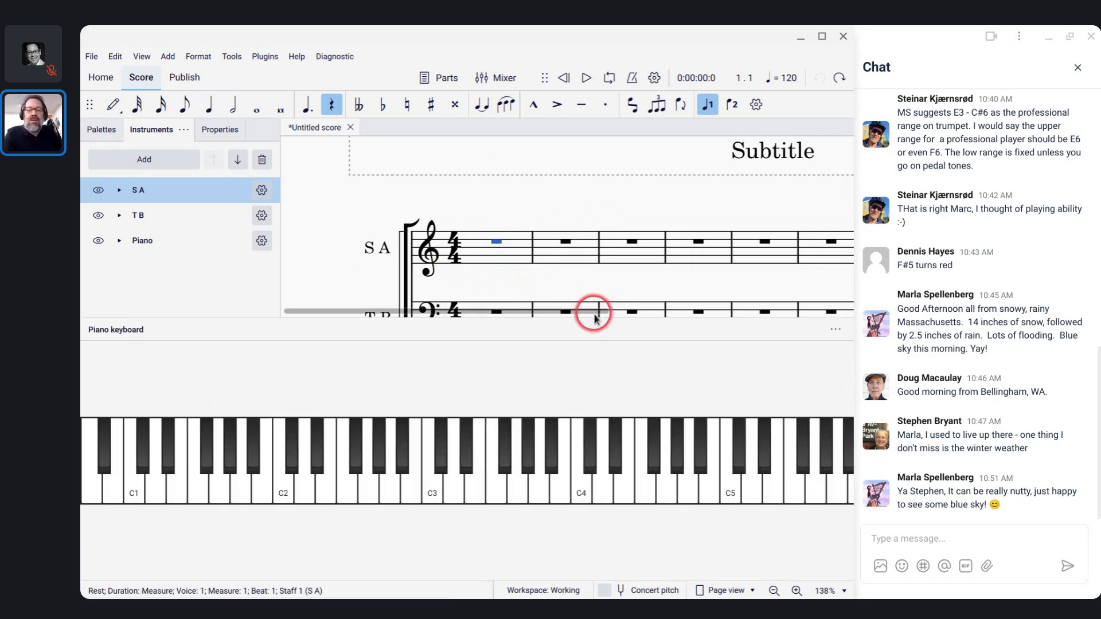
left_click_drag(597, 316, 606, 416)
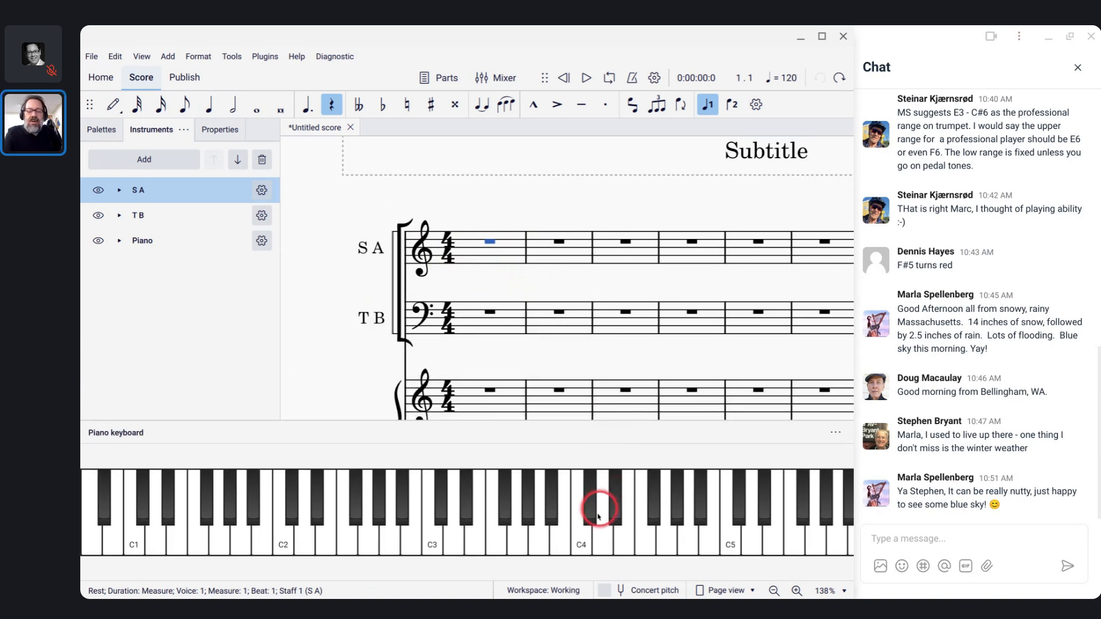
left_click(584, 537)
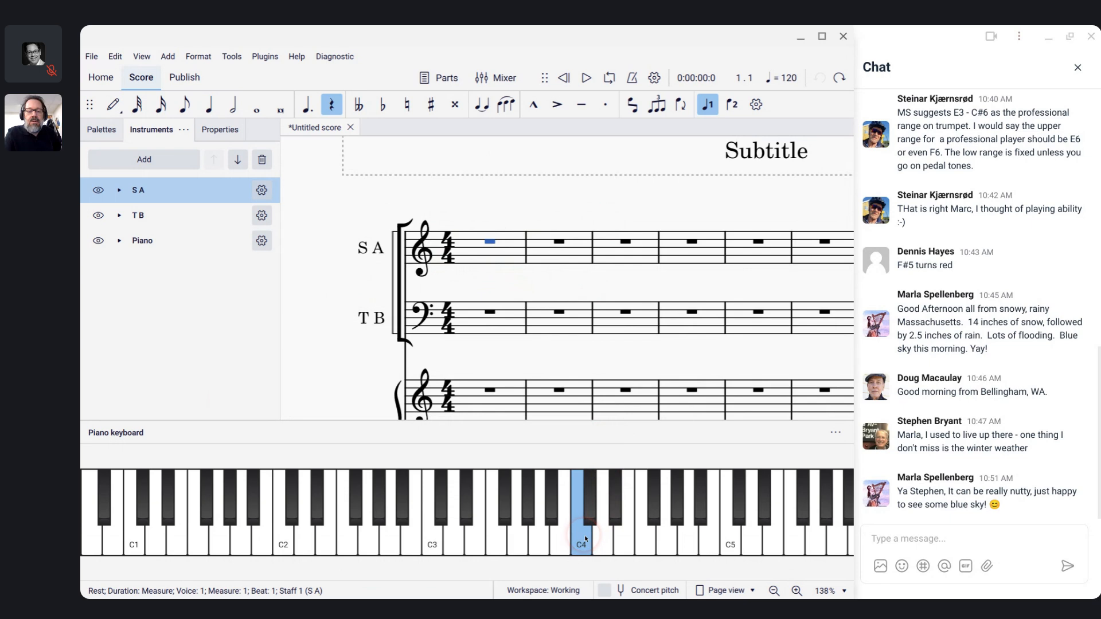
left_click(623, 536)
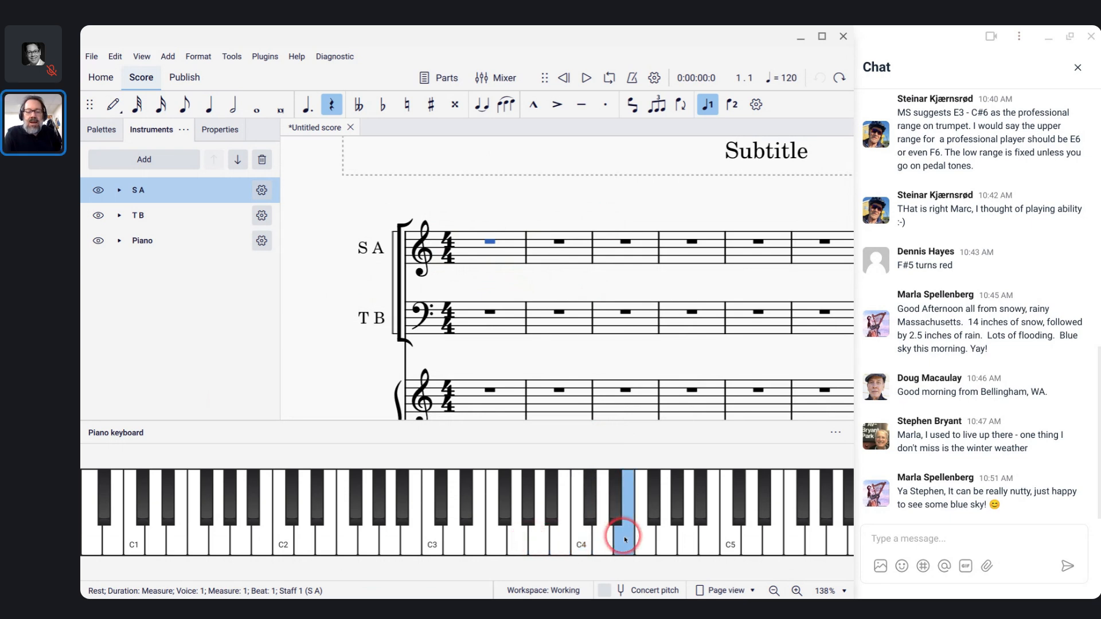
left_click(600, 544)
left_click(581, 544)
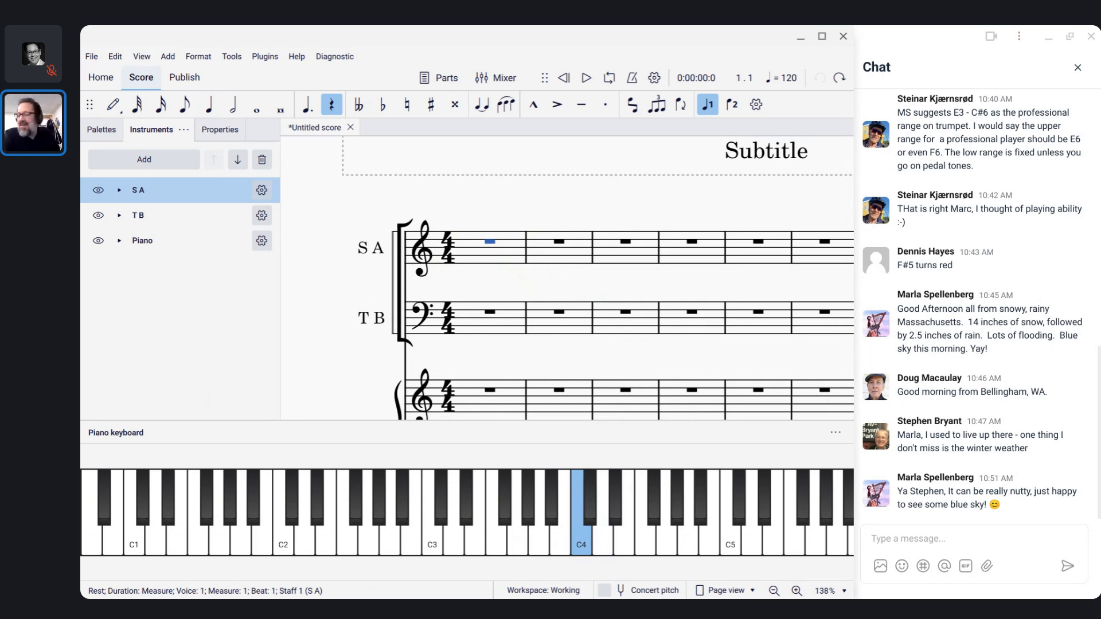
left_click(627, 535)
left_click(563, 547)
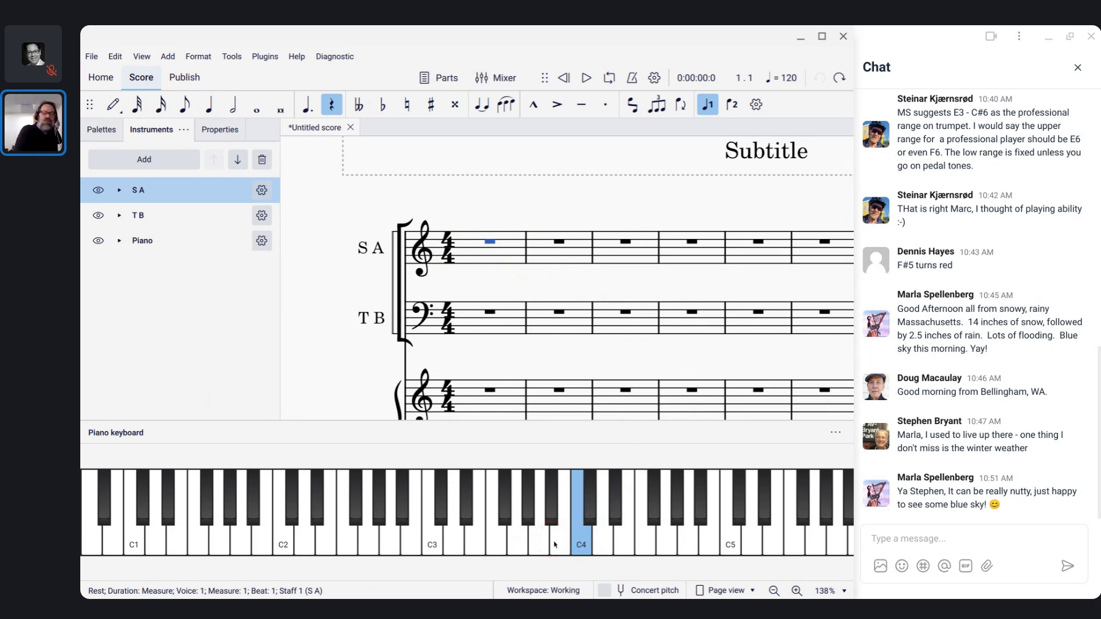
Step: Audition E5, D5, C5 and G5 on the piano keyboard with the S A staff's sound
left_click(709, 560)
left_click(771, 541)
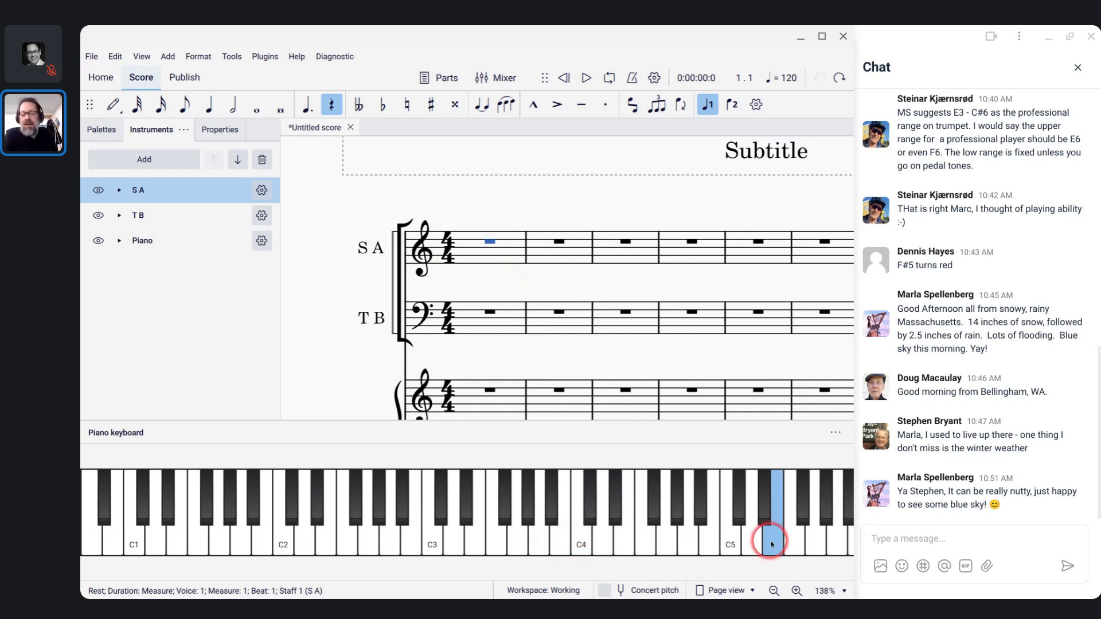
left_click(747, 538)
left_click(731, 543)
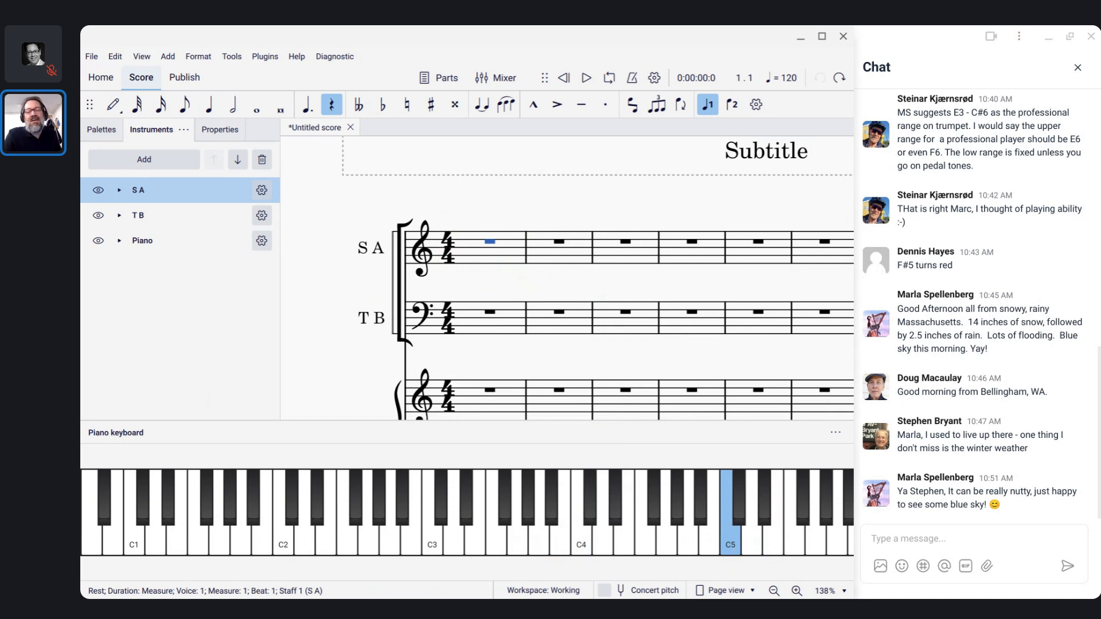
left_click(813, 540)
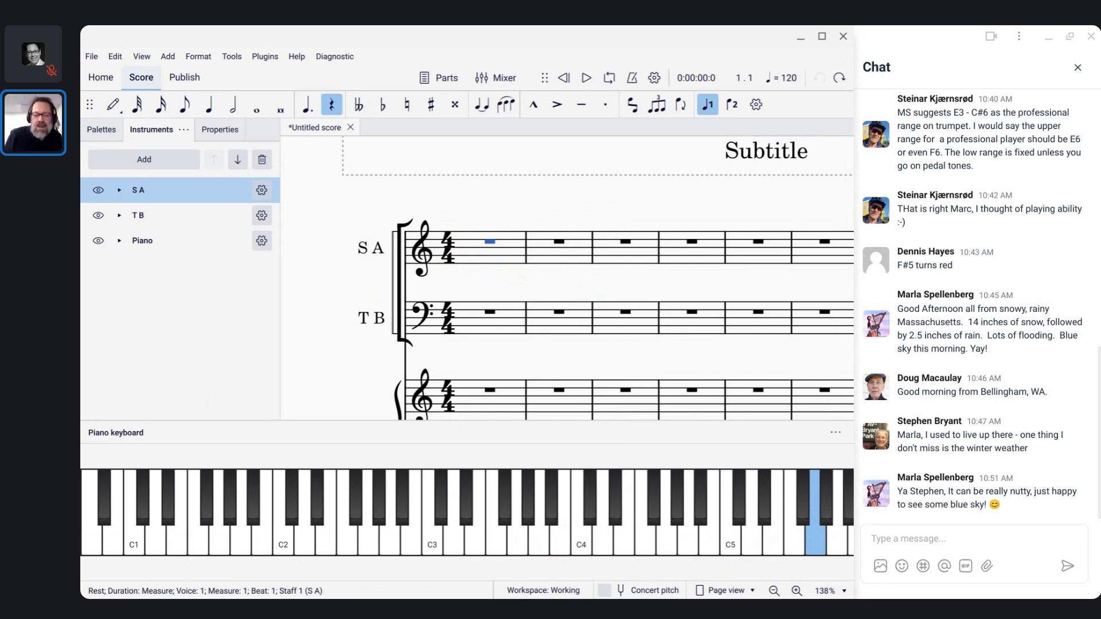
Step: Select measure 1 of the S A staff and apply the one-sharp G major key signature to the score
left_click(485, 260)
left_click(206, 200)
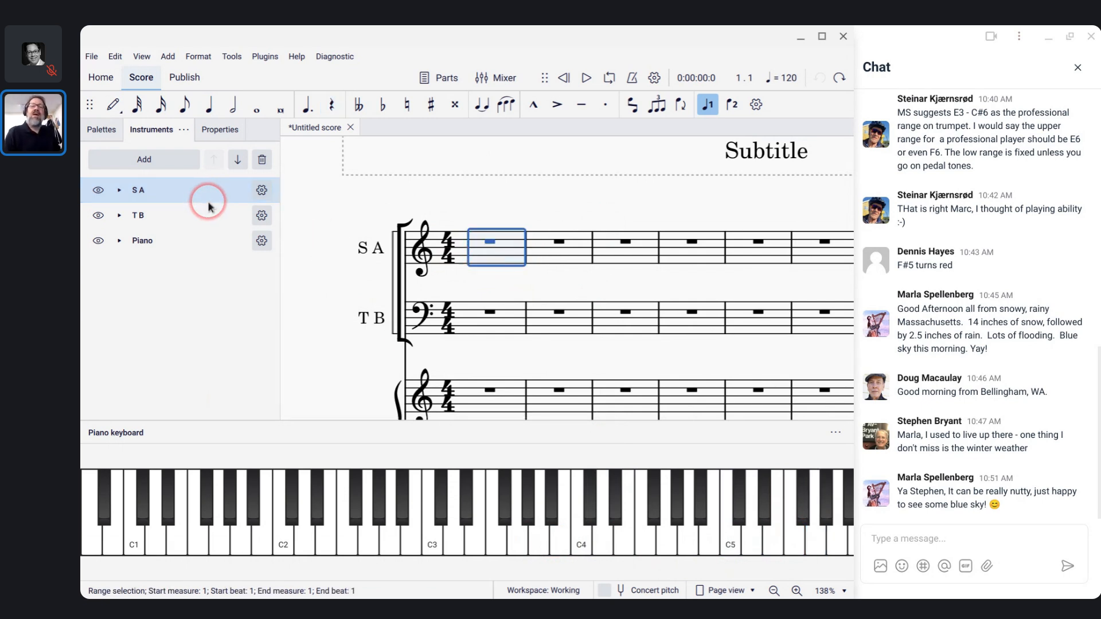
left_click(98, 130)
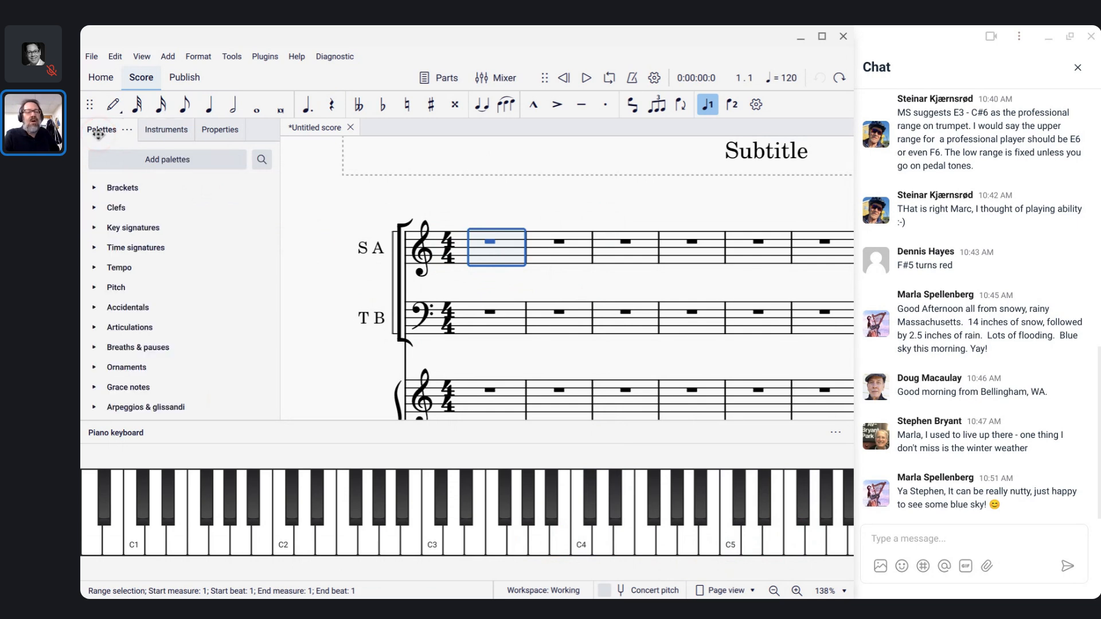
left_click(94, 228)
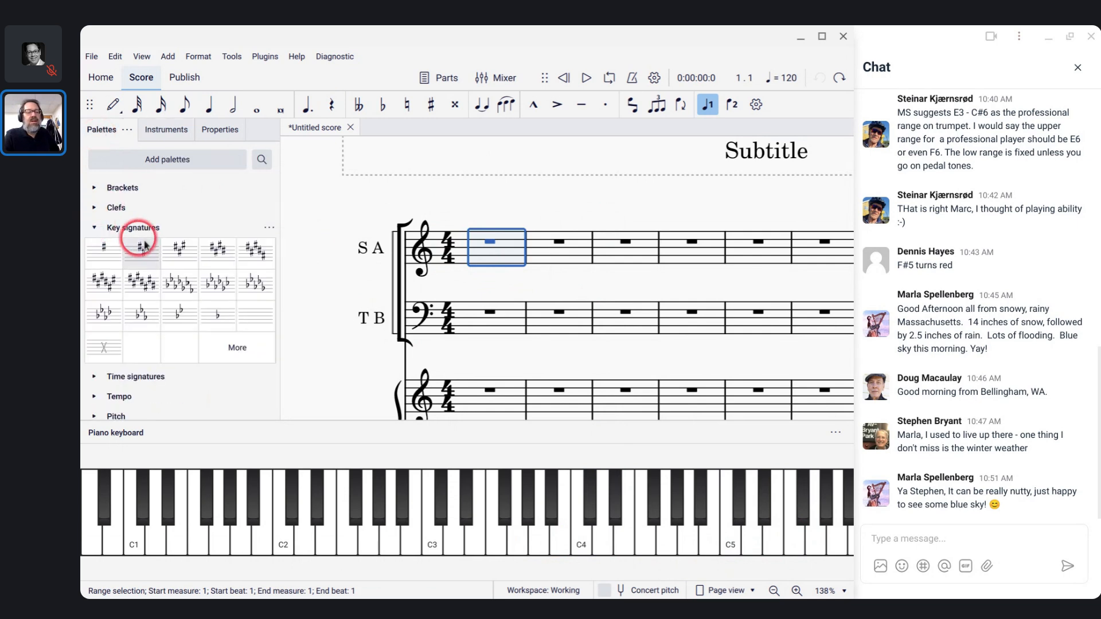
left_click(109, 257)
Step: Enter quarter notes B4, A4, G4, A4, B4, B4 and a half-note B4 across measures 1 and 2 of the S A staff
key("n")
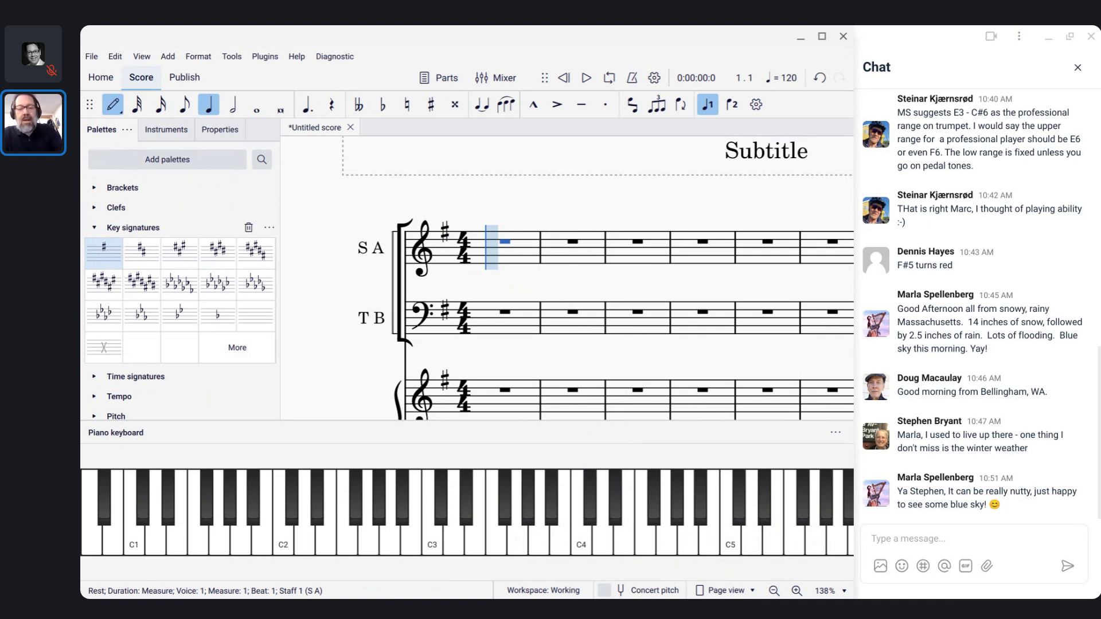
key("b")
key("a")
key("g")
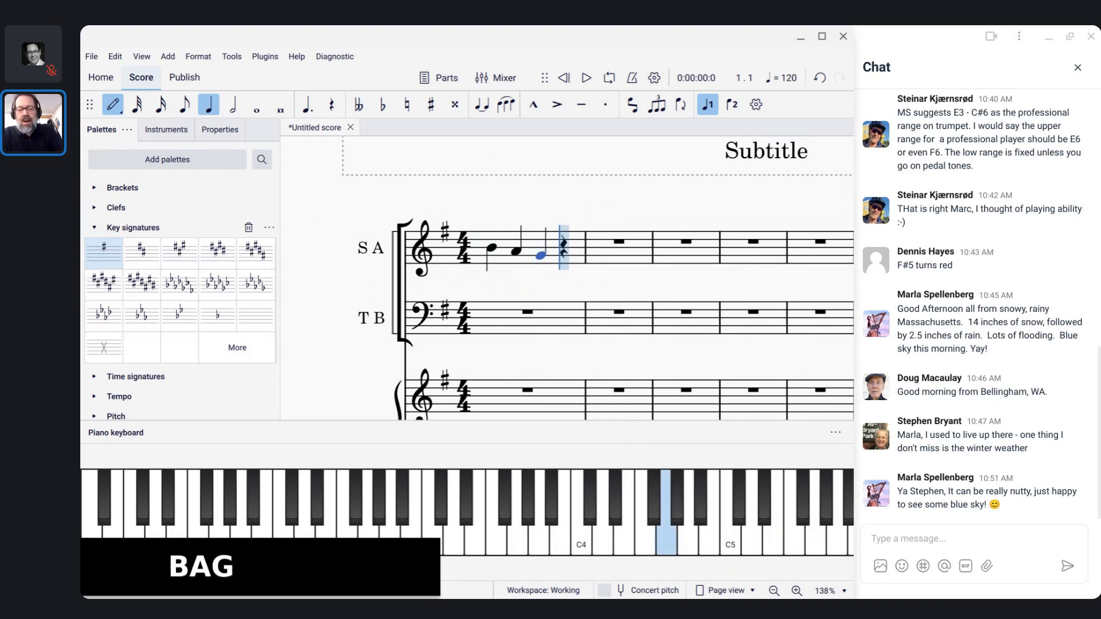
key("a")
key("b")
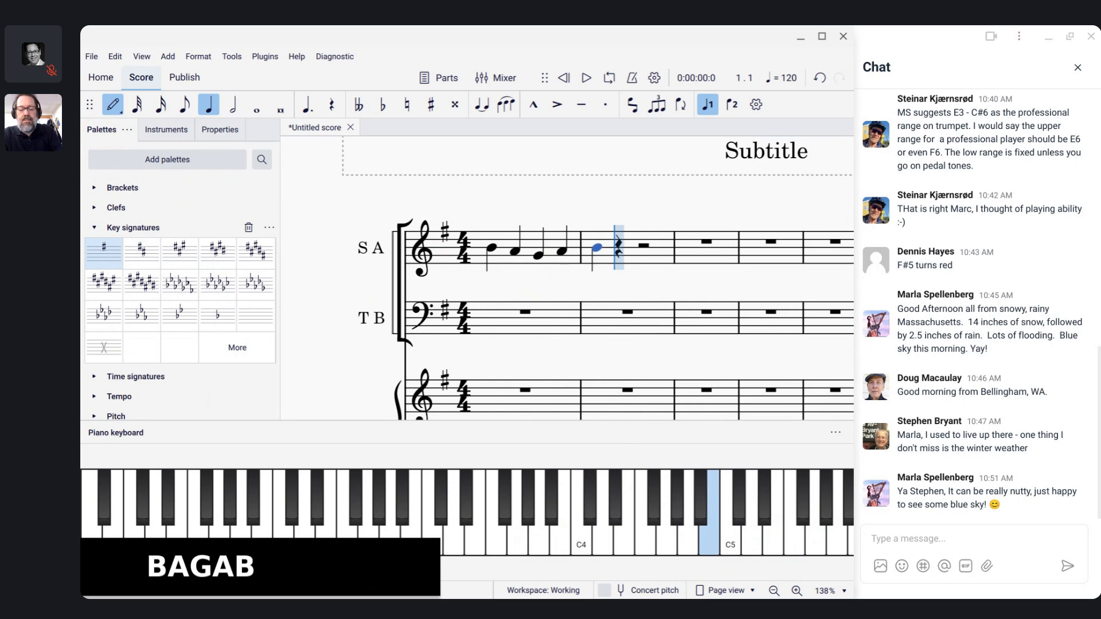
key("b")
key("6")
key("b")
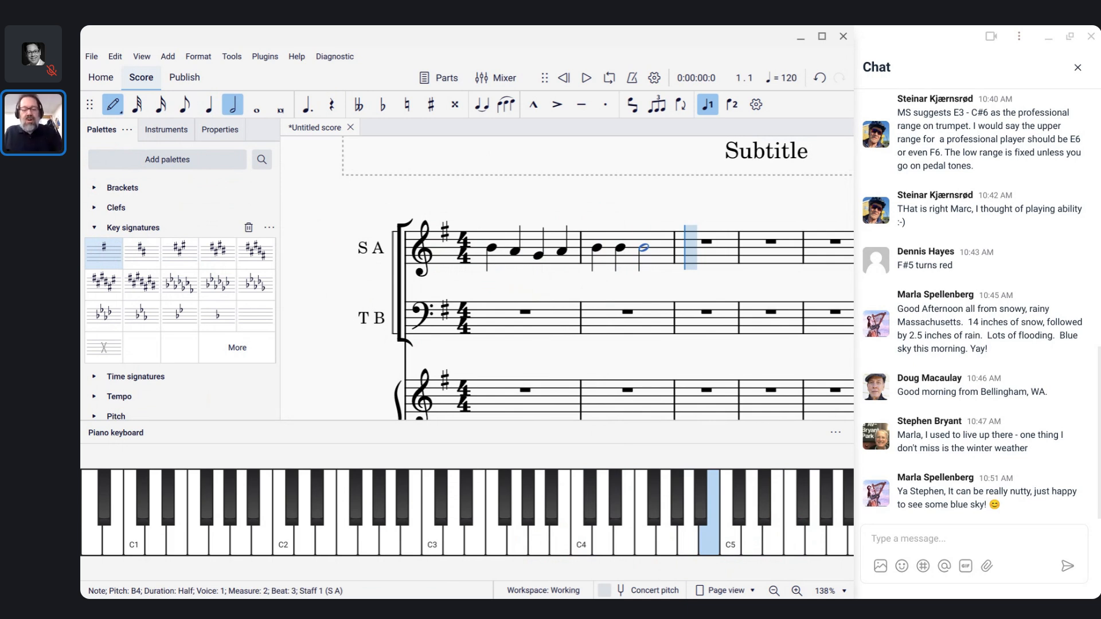
Step: Fill measure 3 of the S A staff with two quarter-note A4s and a half-note A4
key("5")
key("a")
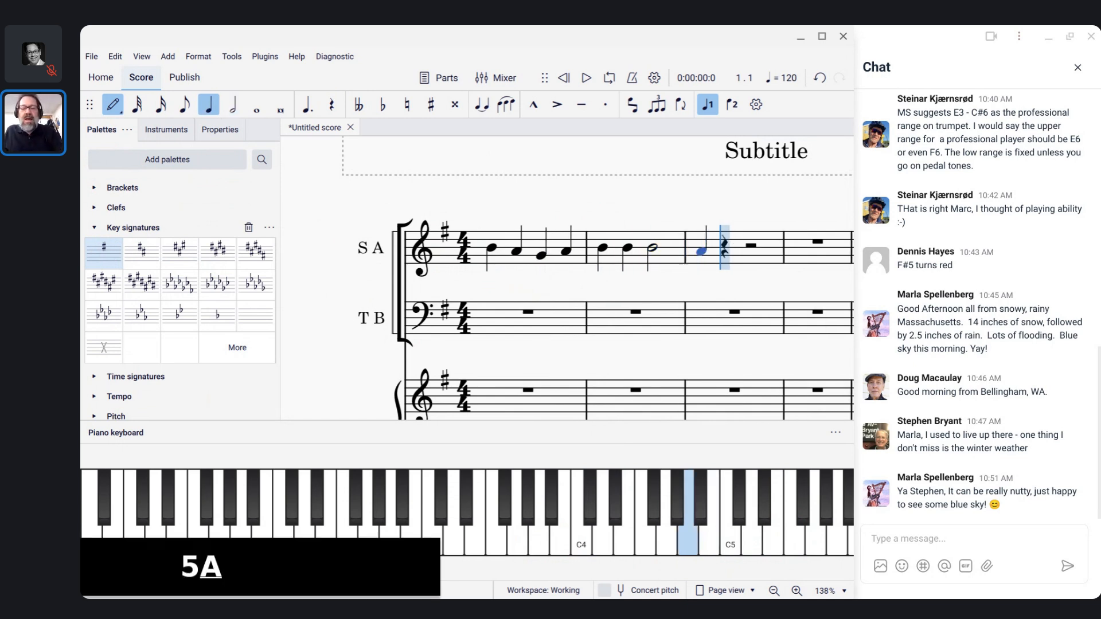
key("a")
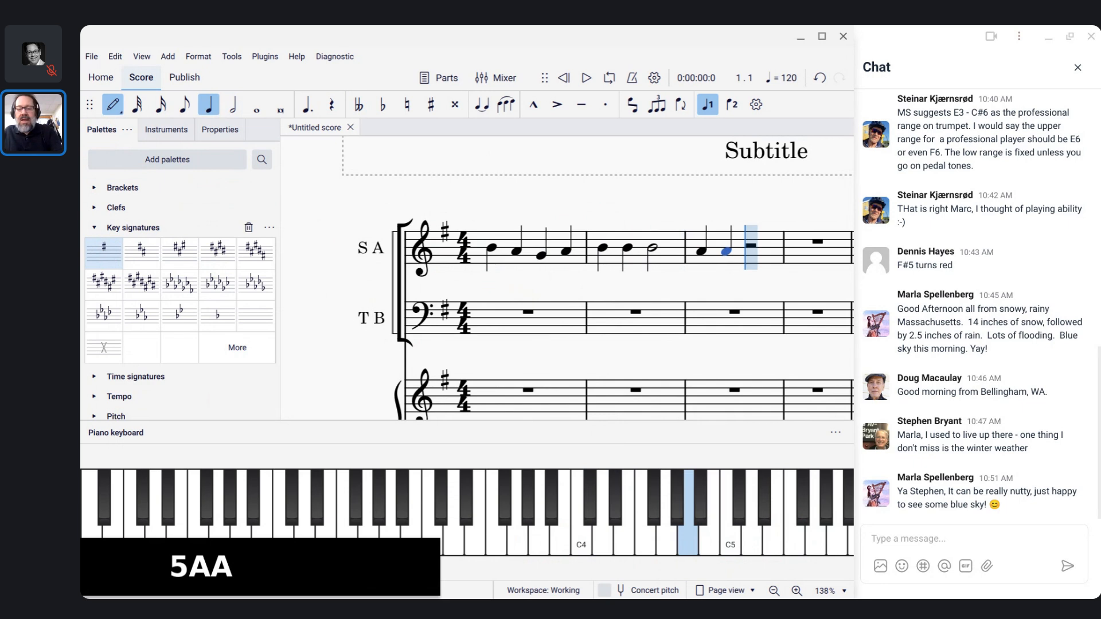
key("6")
key("a")
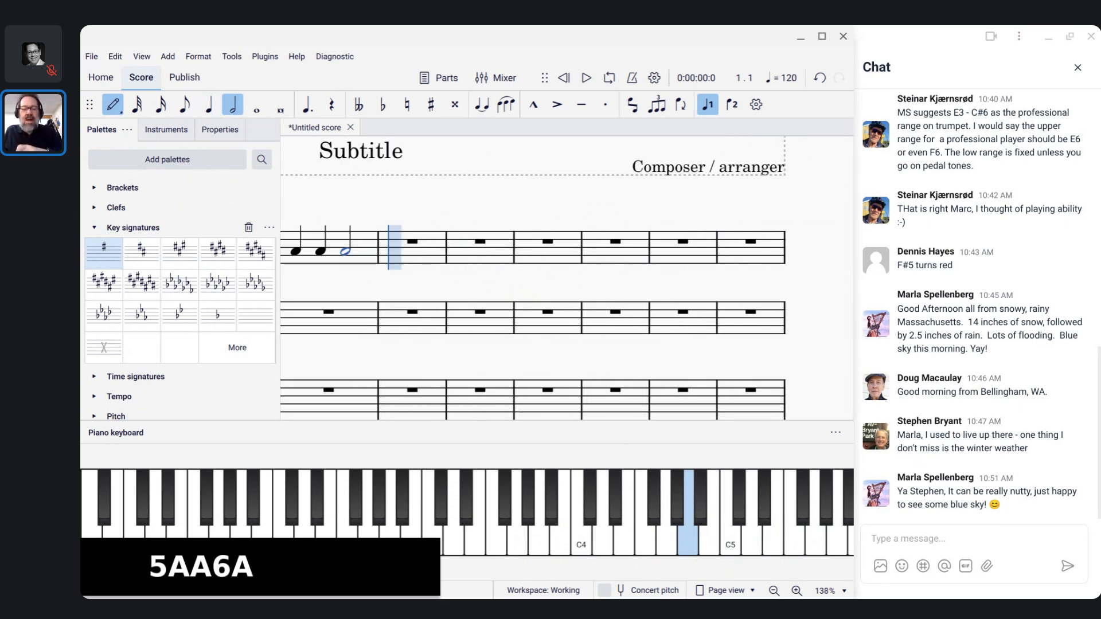
Step: Fill measure 4 of the S A staff with quarter notes B4 and D5 and a half-note D5
key("5")
key("b")
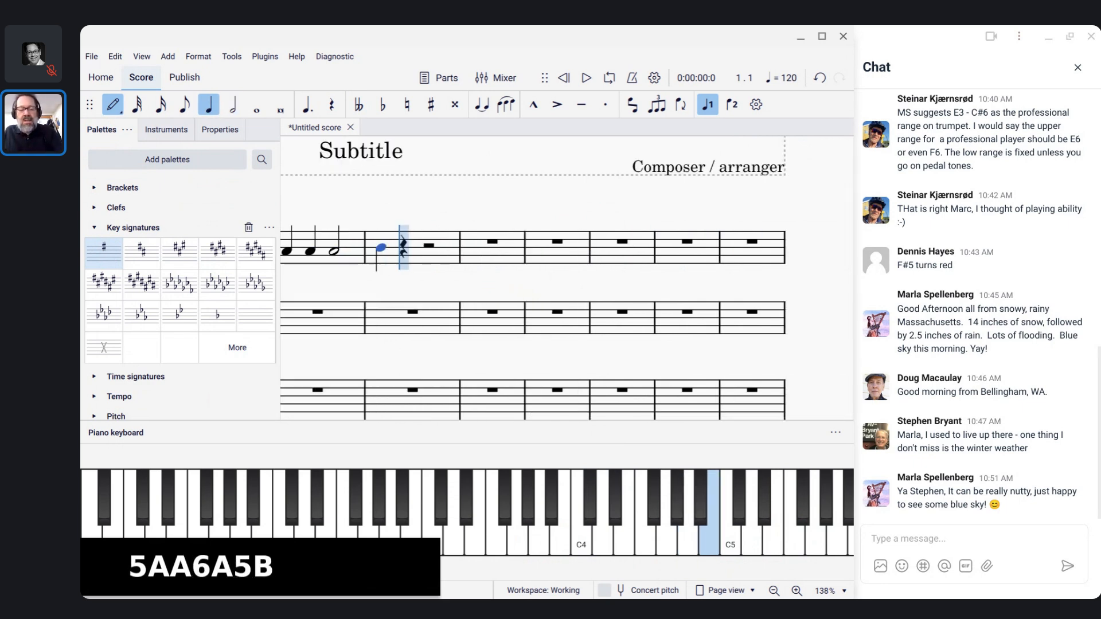
key("d")
key("6")
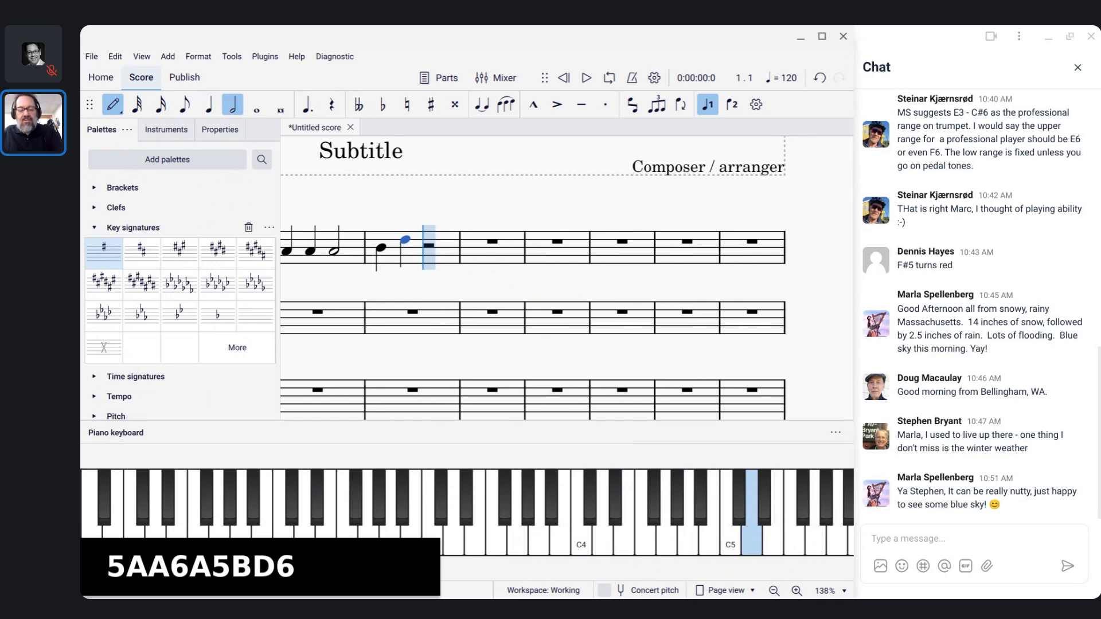
key("d")
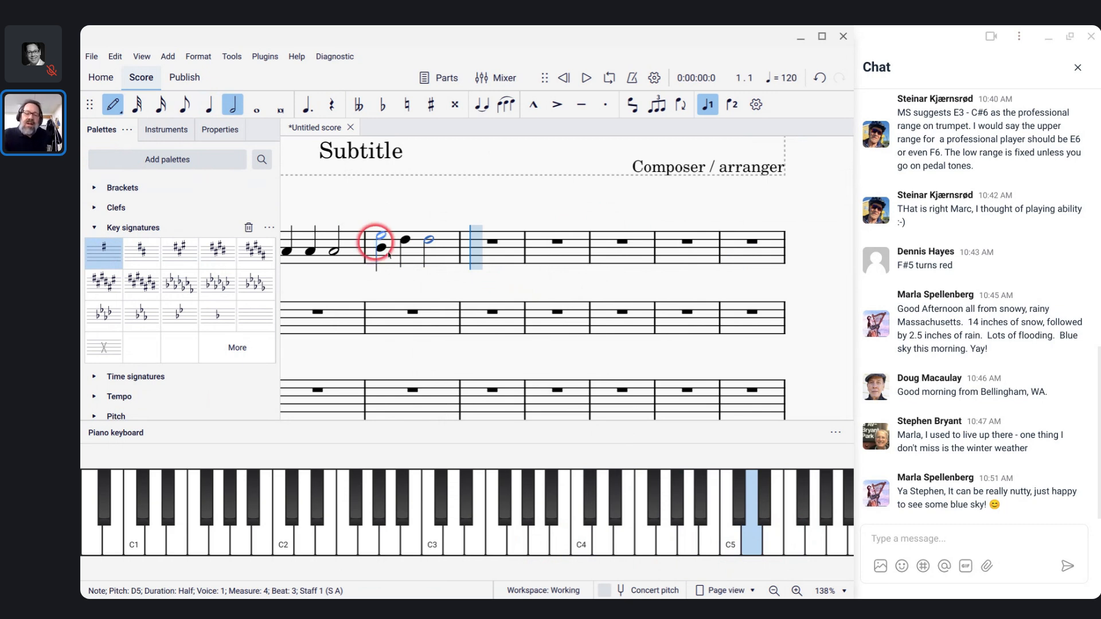
Step: Add a system break after measure 4
scroll(401, 265, "left", 6)
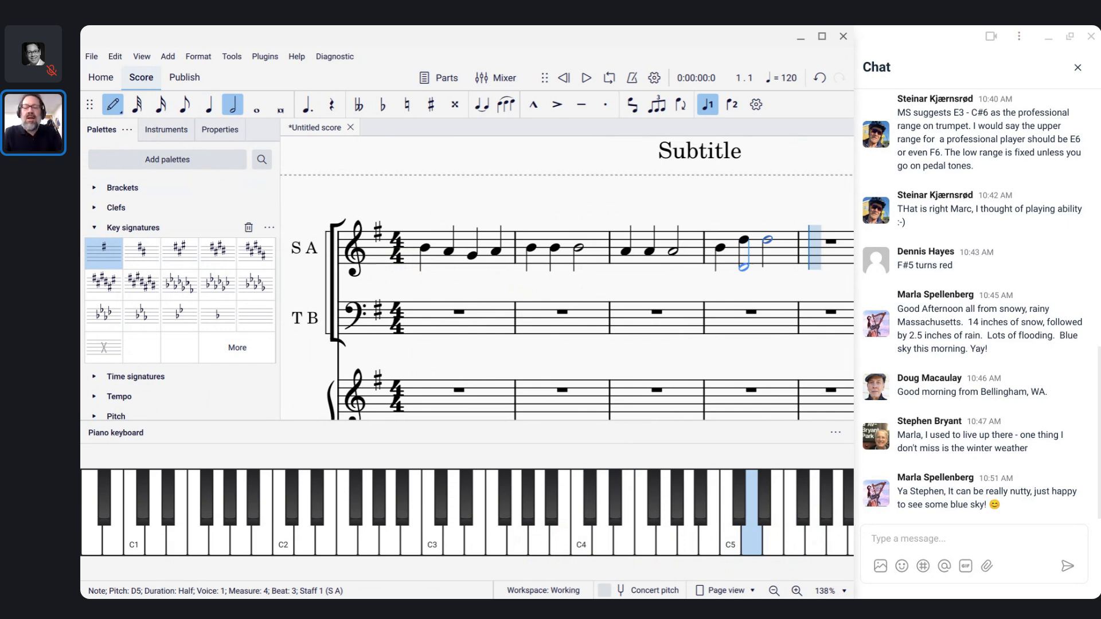
key("ctrl+minus")
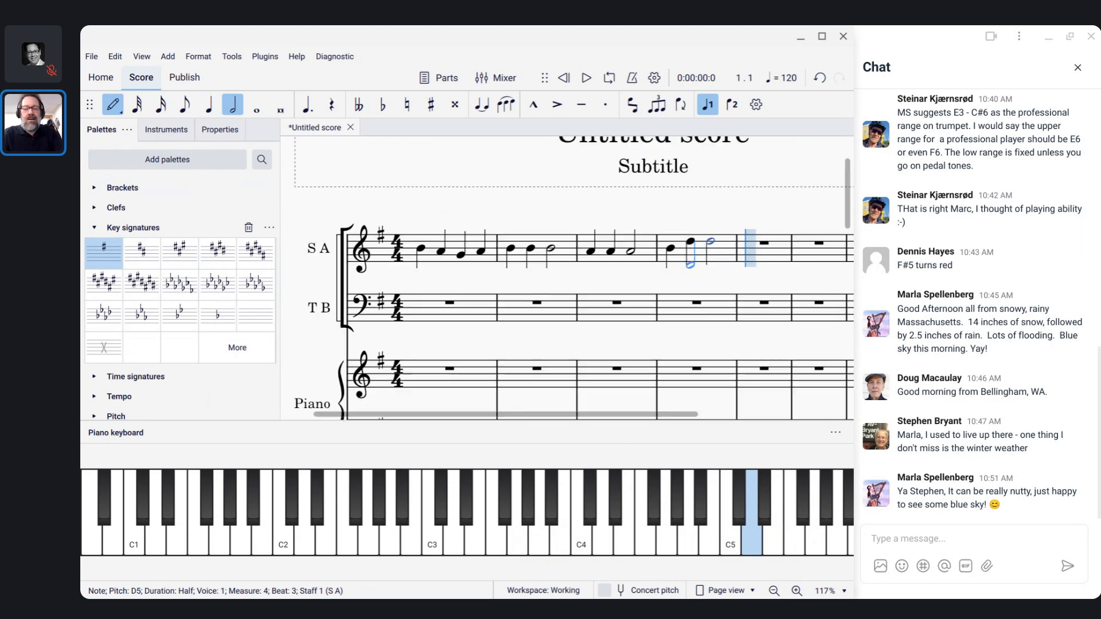
key("ctrl+minus")
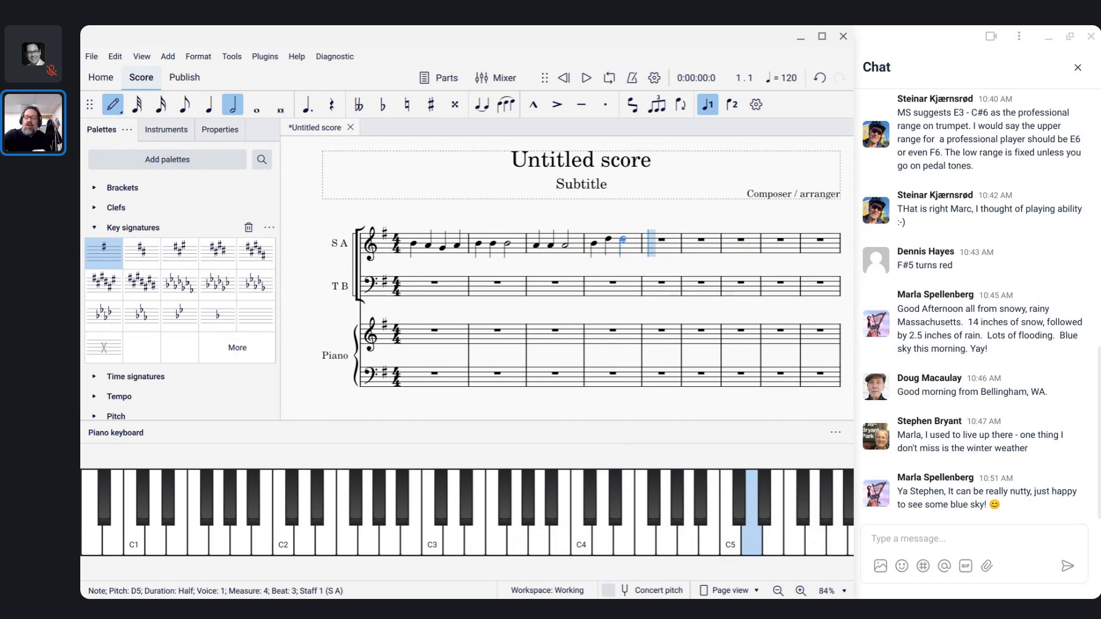
key("Return")
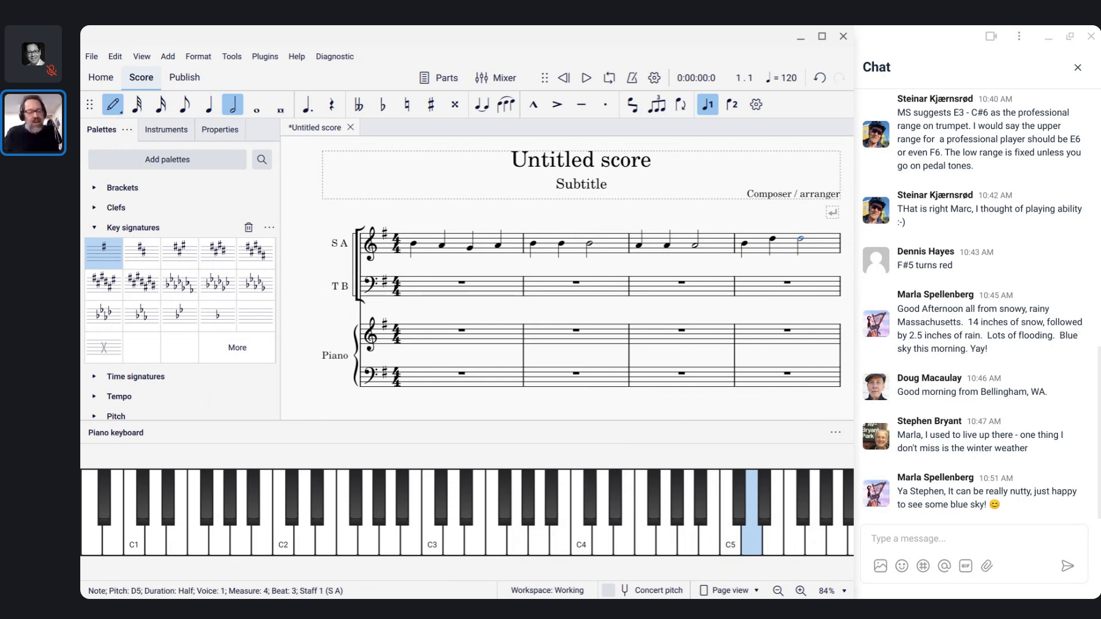
key("Right")
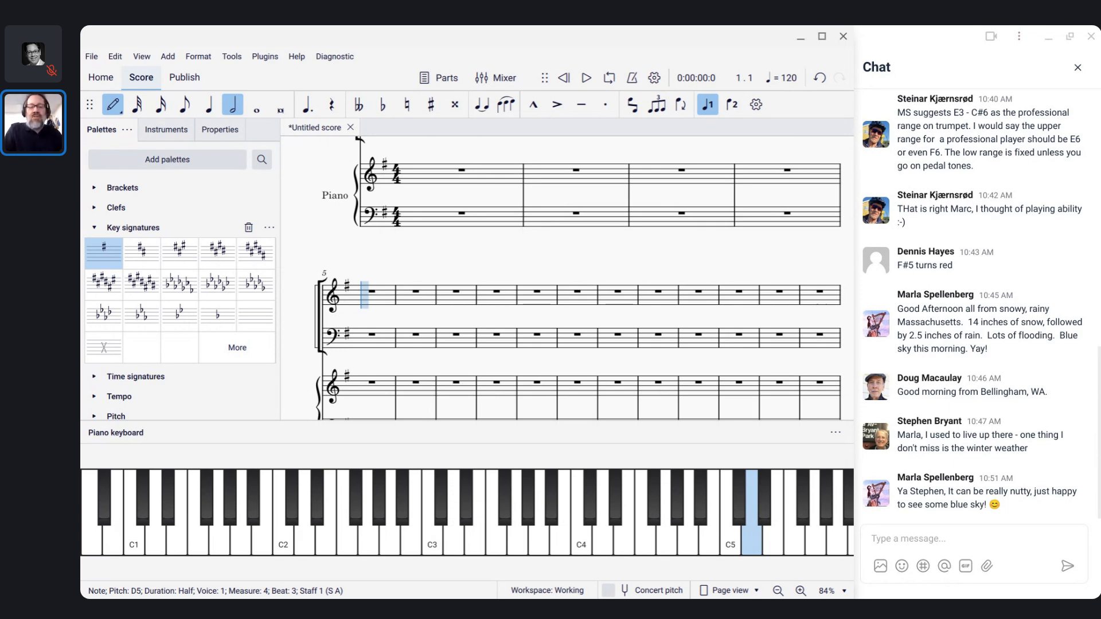
key("Left")
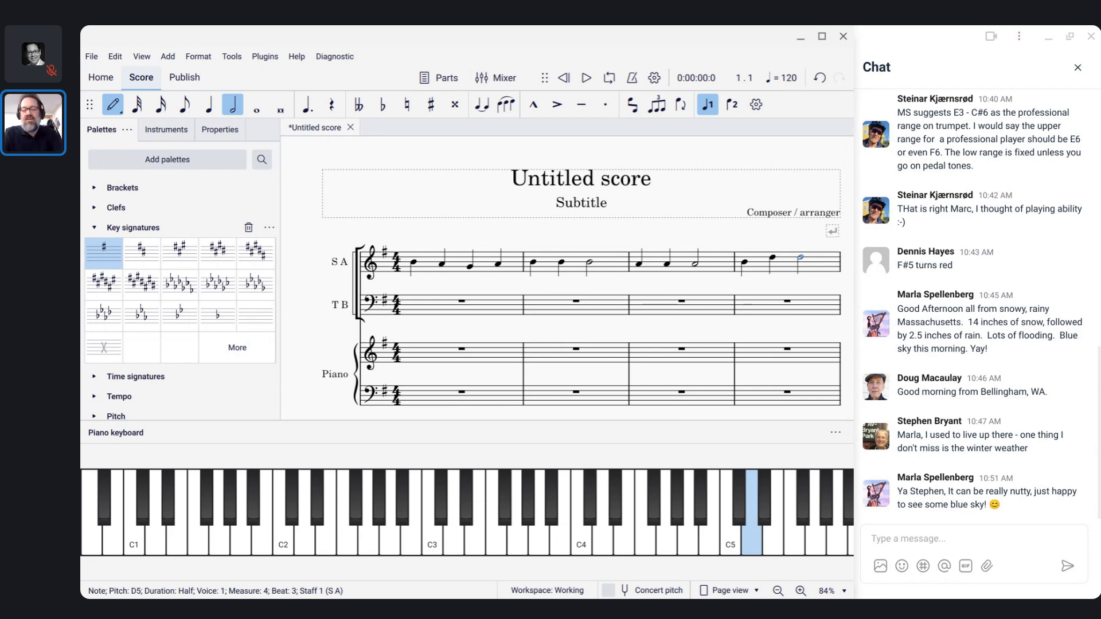
key("Escape")
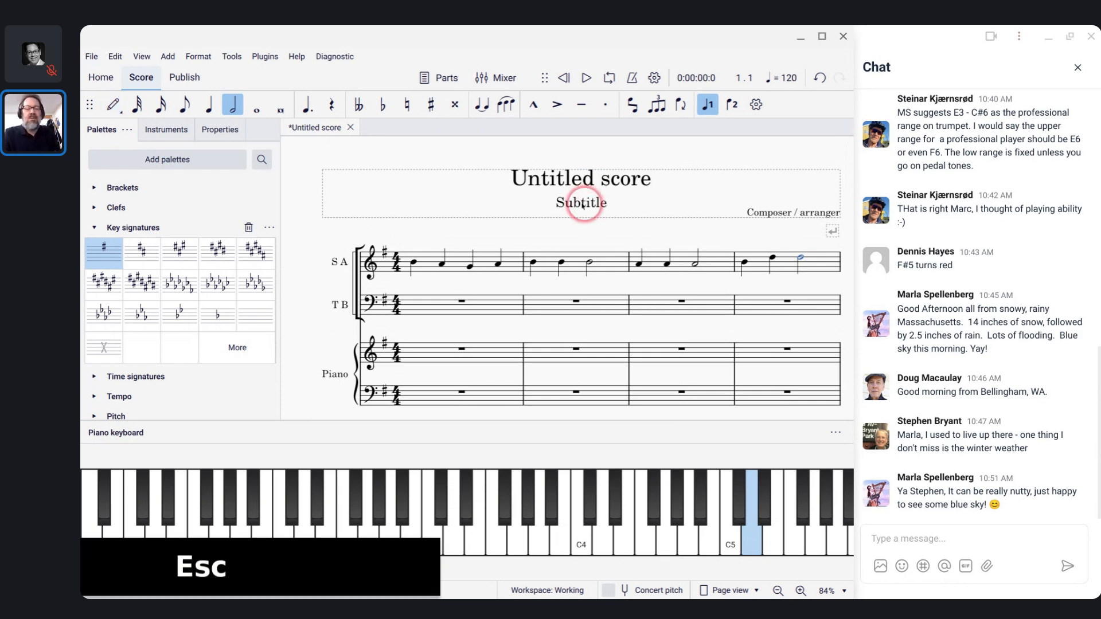
left_click(424, 263)
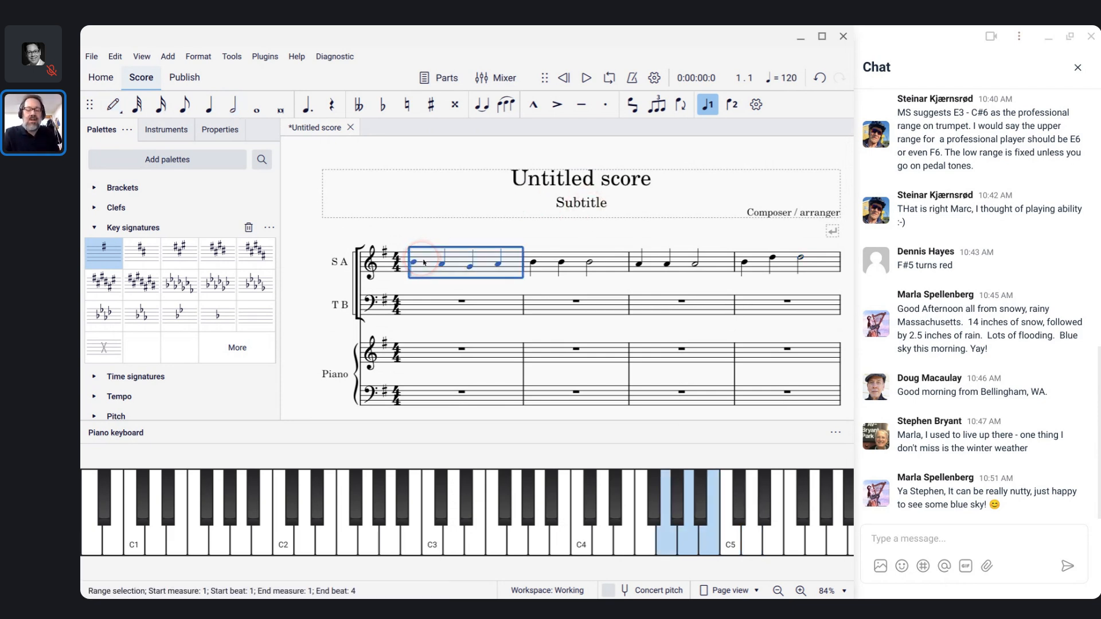
key("n")
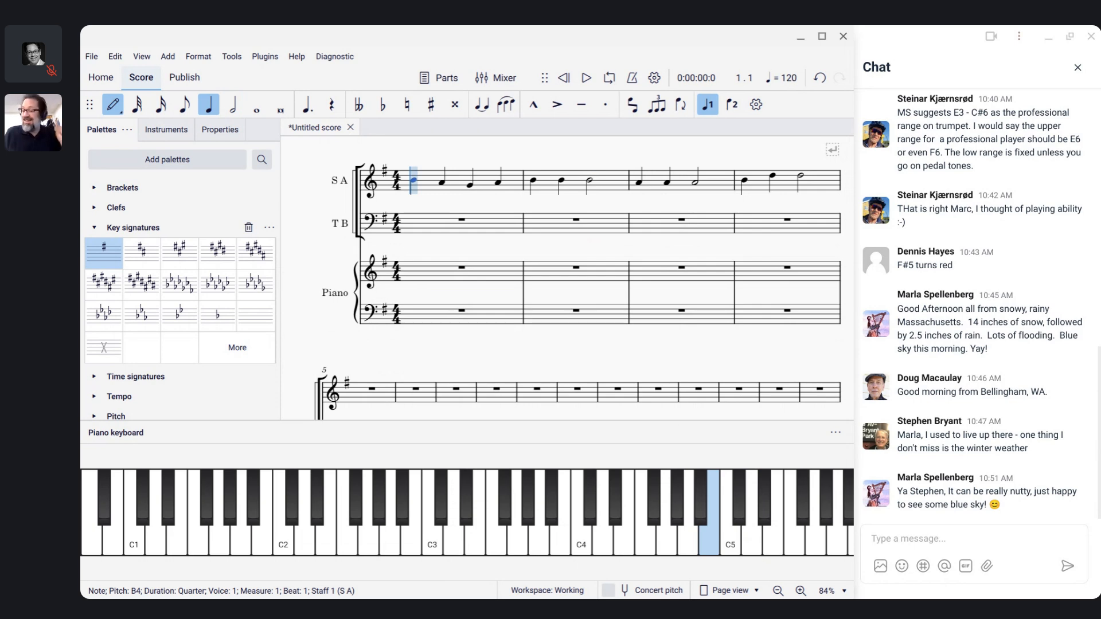
key("Escape")
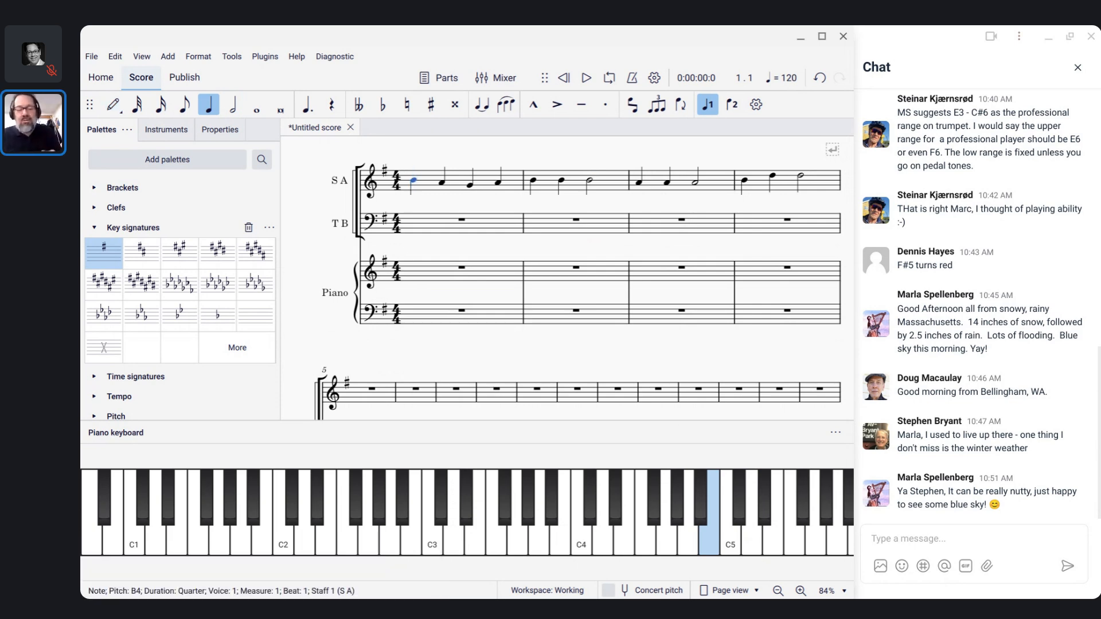
scroll(567, 275, "down", 2)
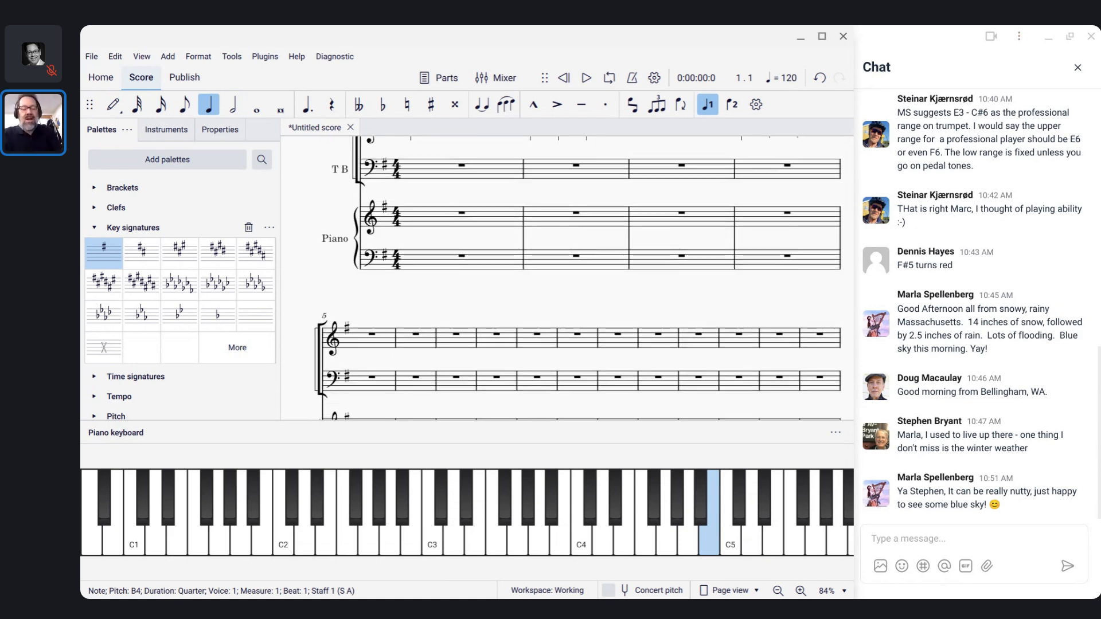
scroll(582, 279, "down", 1)
key("Escape")
key("Escape")
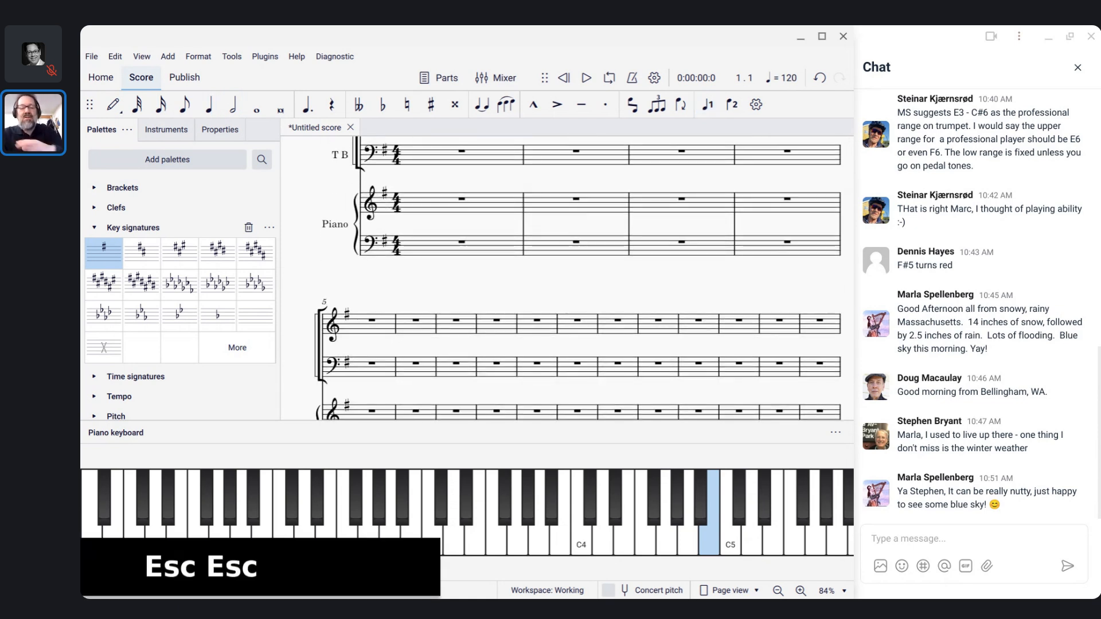
scroll(553, 272, "up", 5)
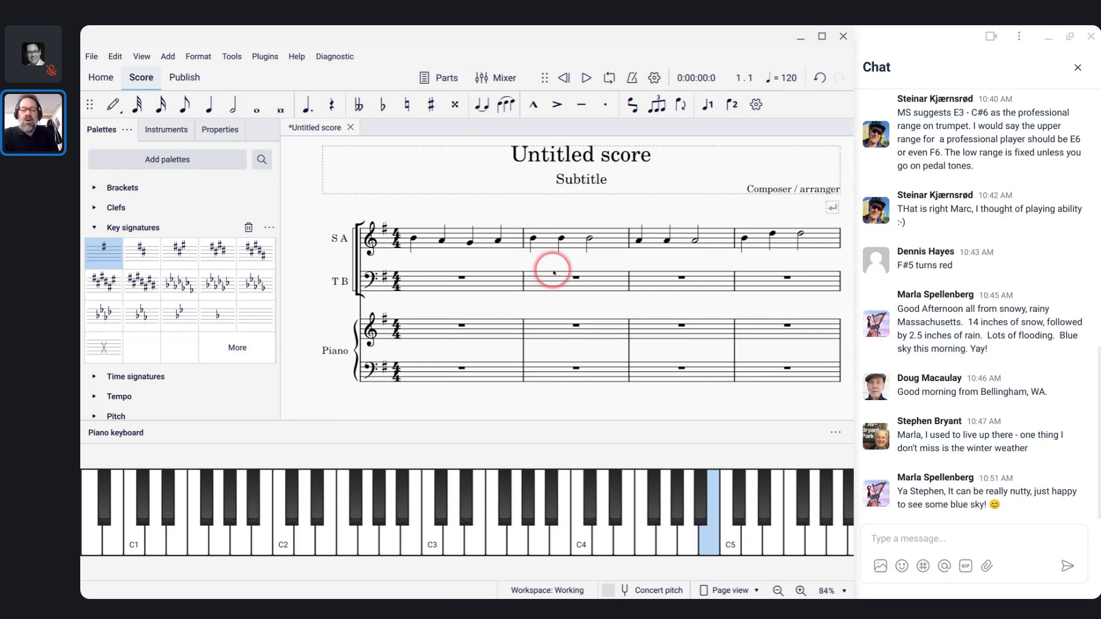
left_click(444, 280)
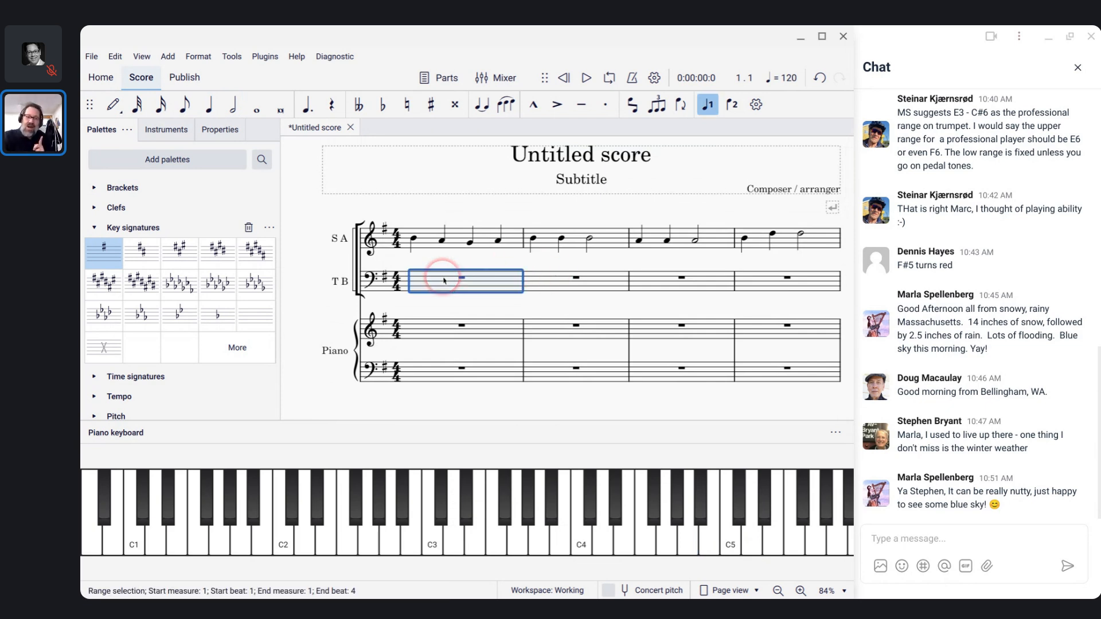
Step: Try assigning the measure 1 notes of the S A staff to voice 2, and undo the change
left_click(430, 241)
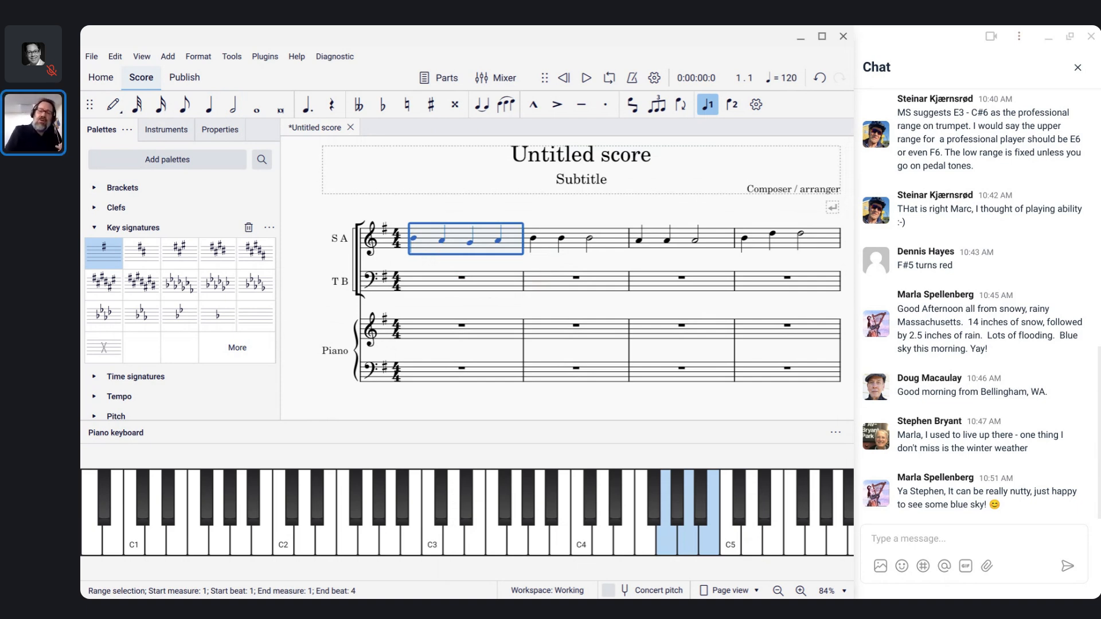
left_click(731, 106)
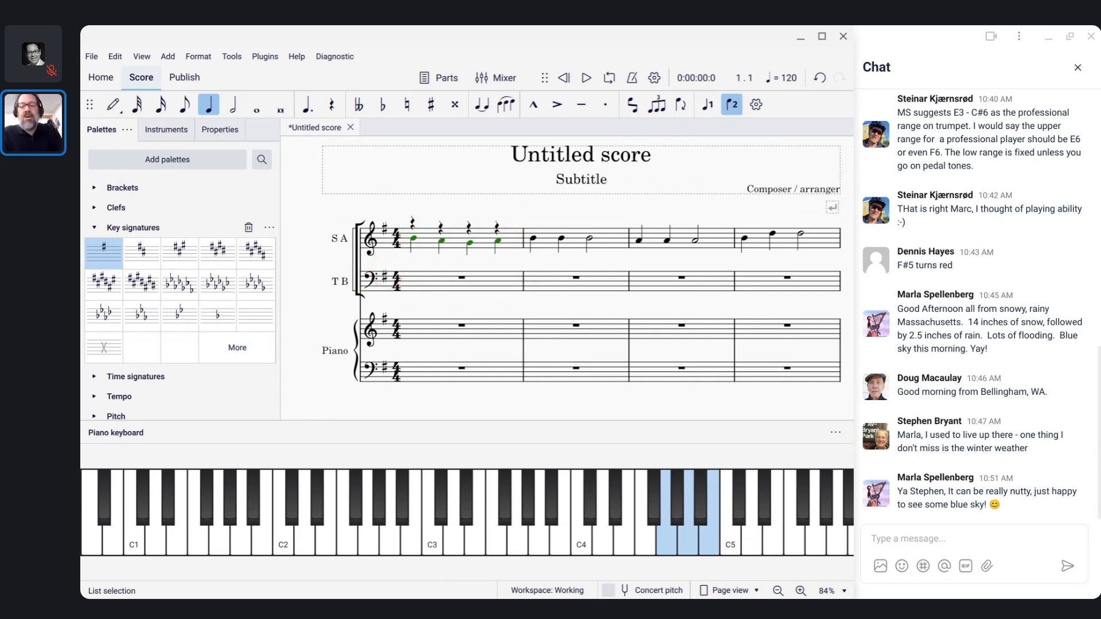
key("ctrl+z")
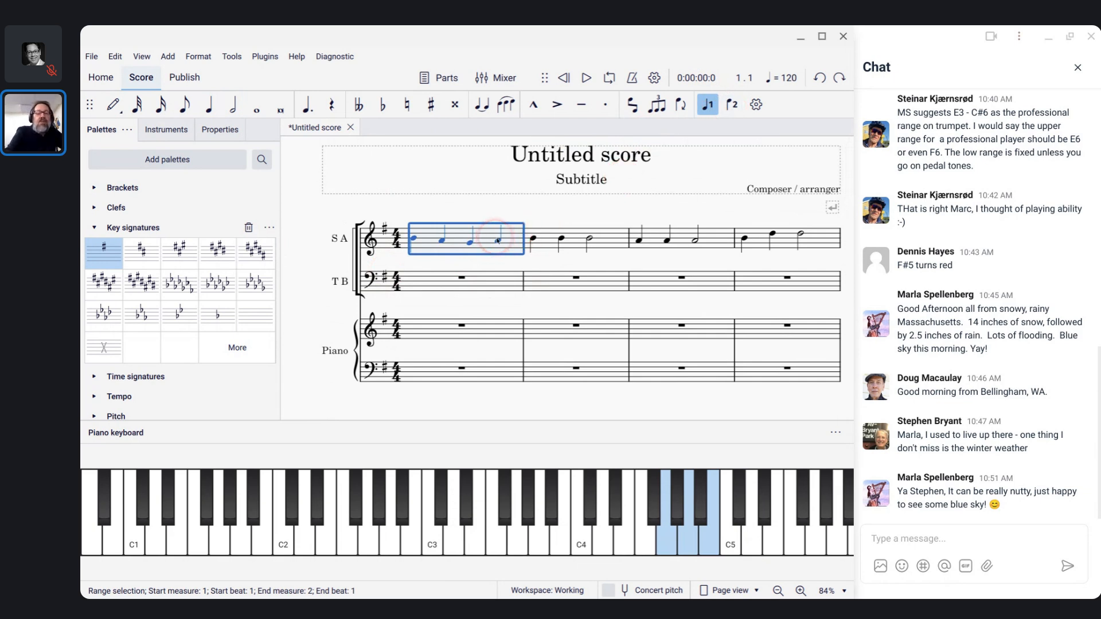
Step: Start note input on the first beat of the S A staff with voice 1 and a quarter-note duration active
key("n")
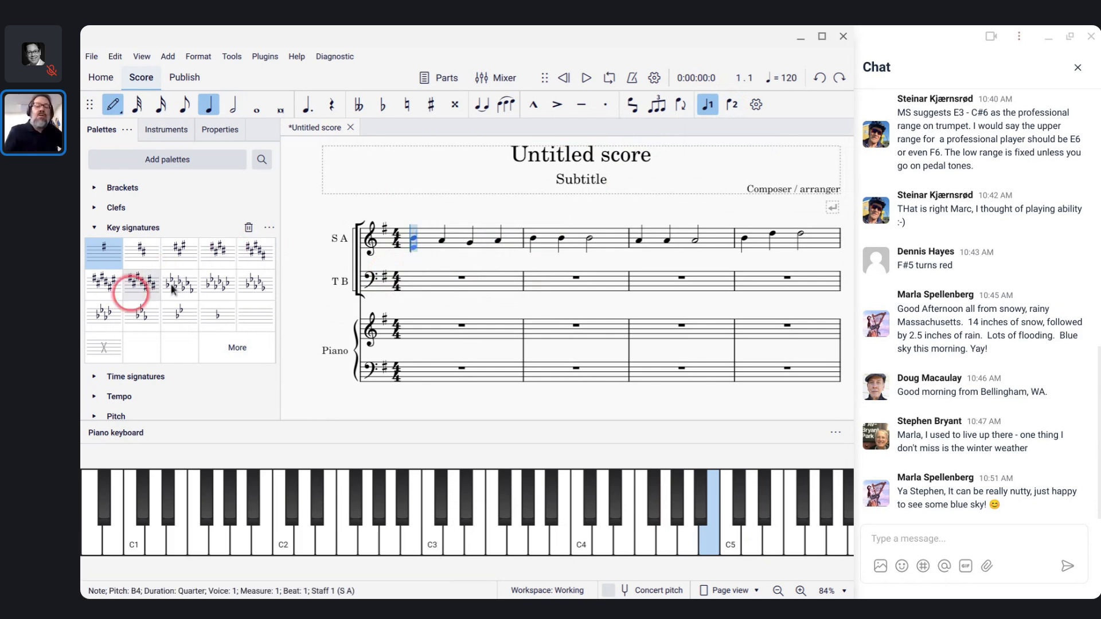
left_click(731, 105)
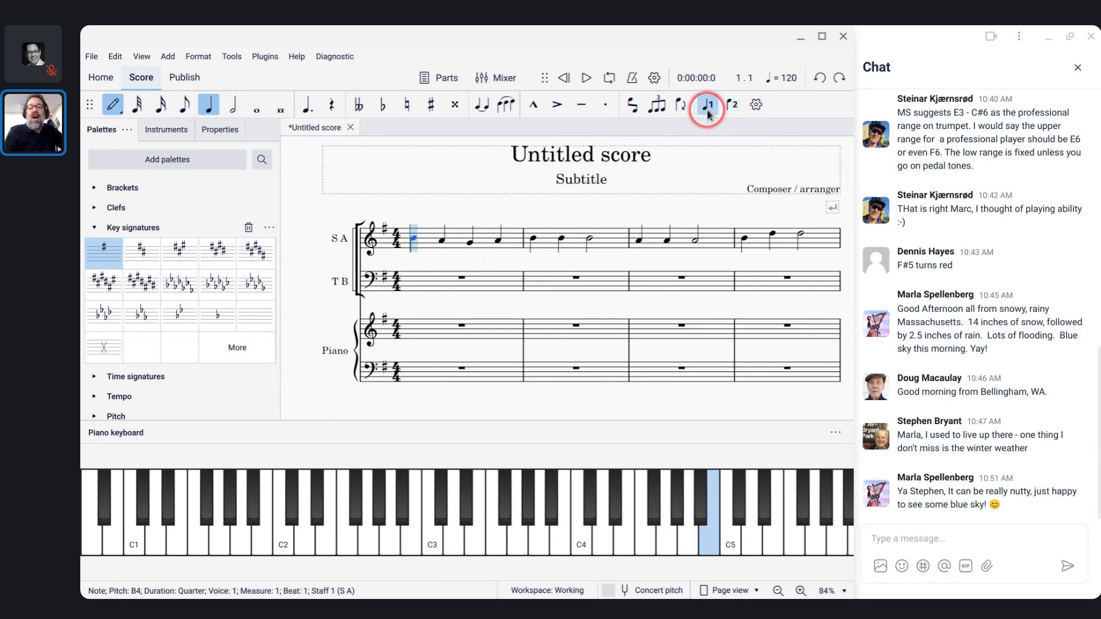
left_click(711, 112)
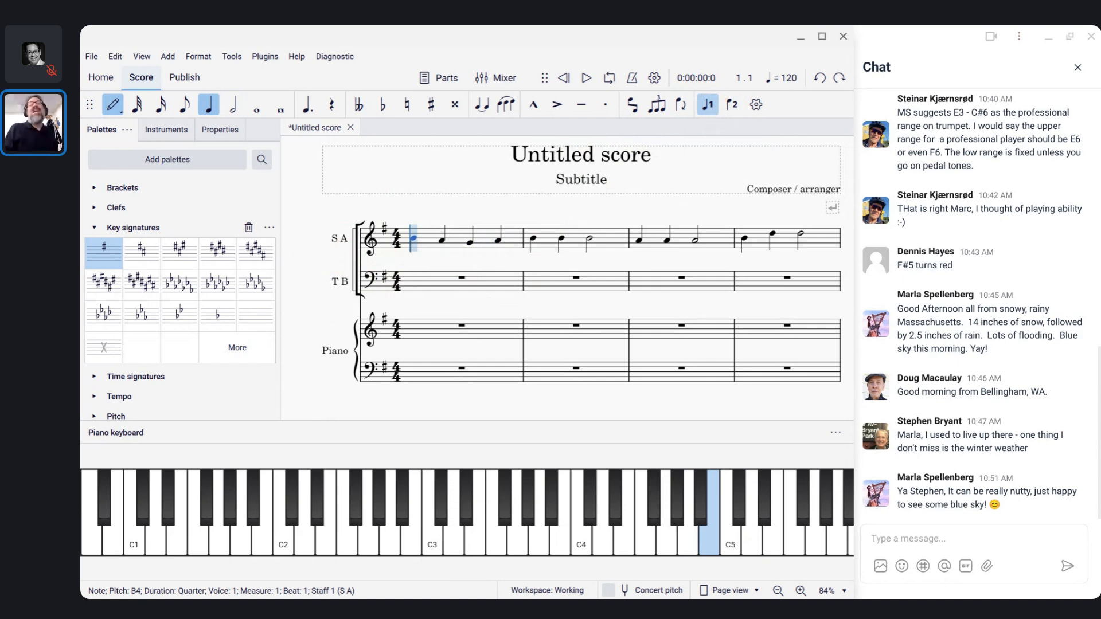
left_click(235, 109)
left_click(258, 109)
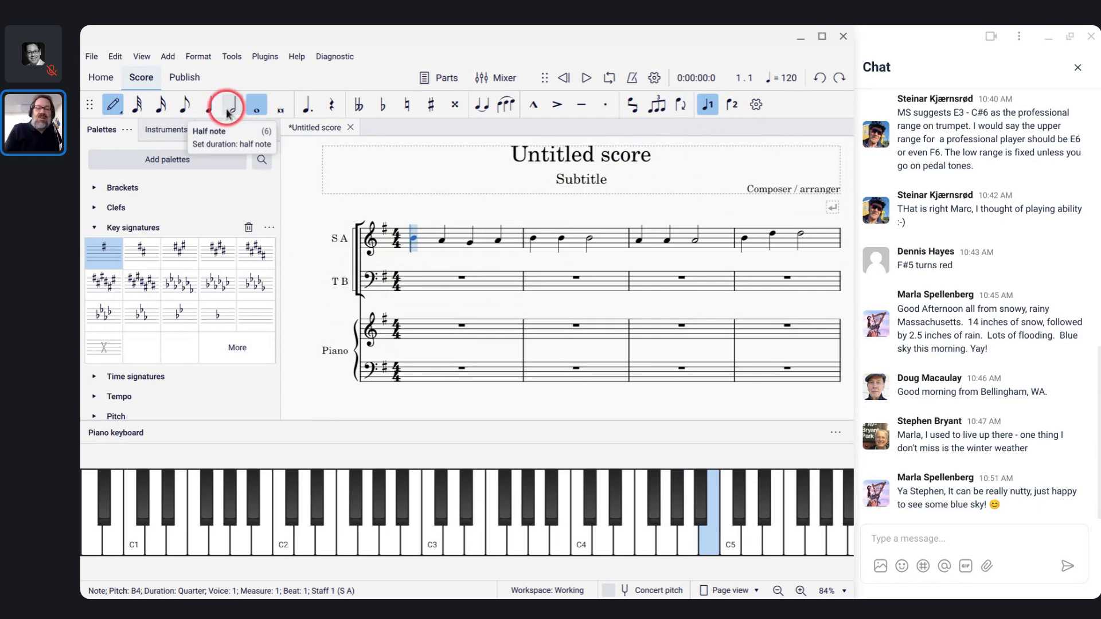
left_click(236, 111)
left_click(210, 110)
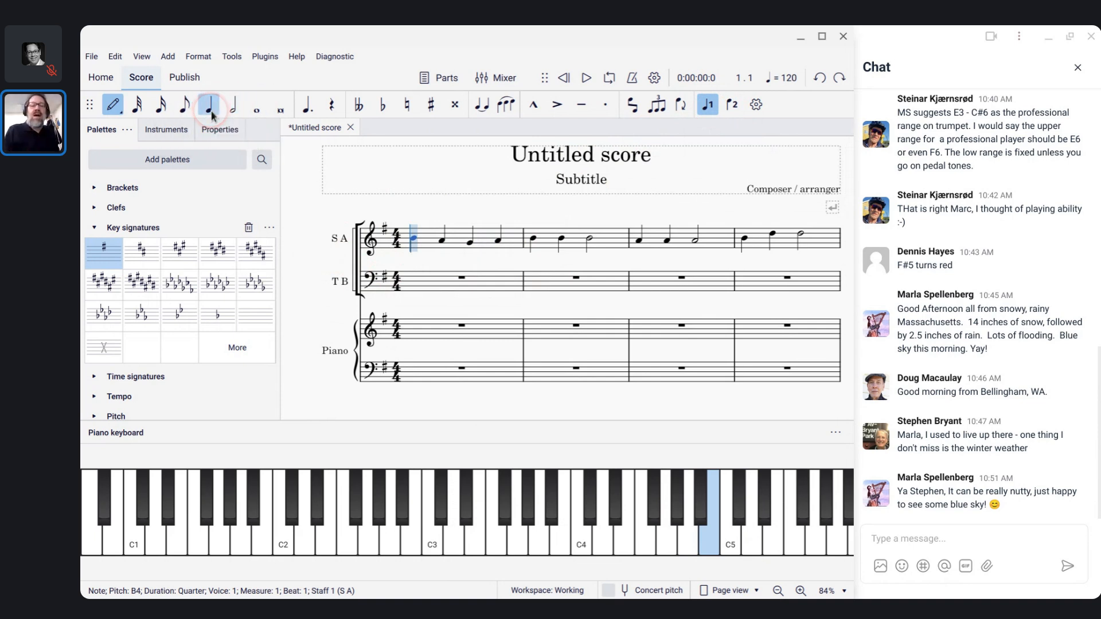
left_click(469, 265)
scroll(471, 270, "up", 1)
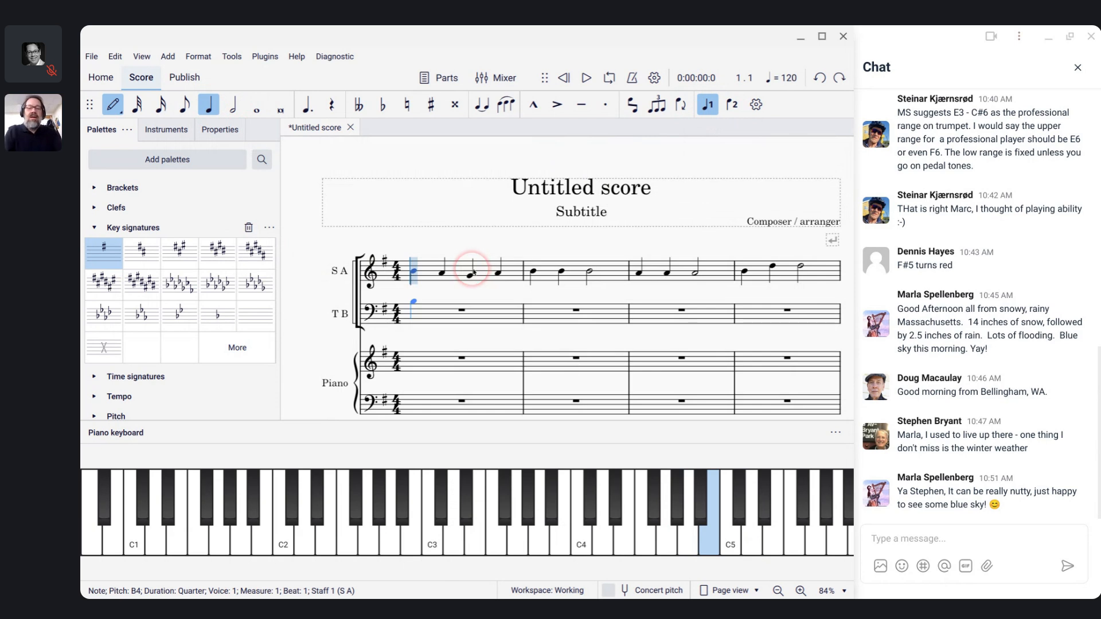
scroll(472, 271, "up", 4)
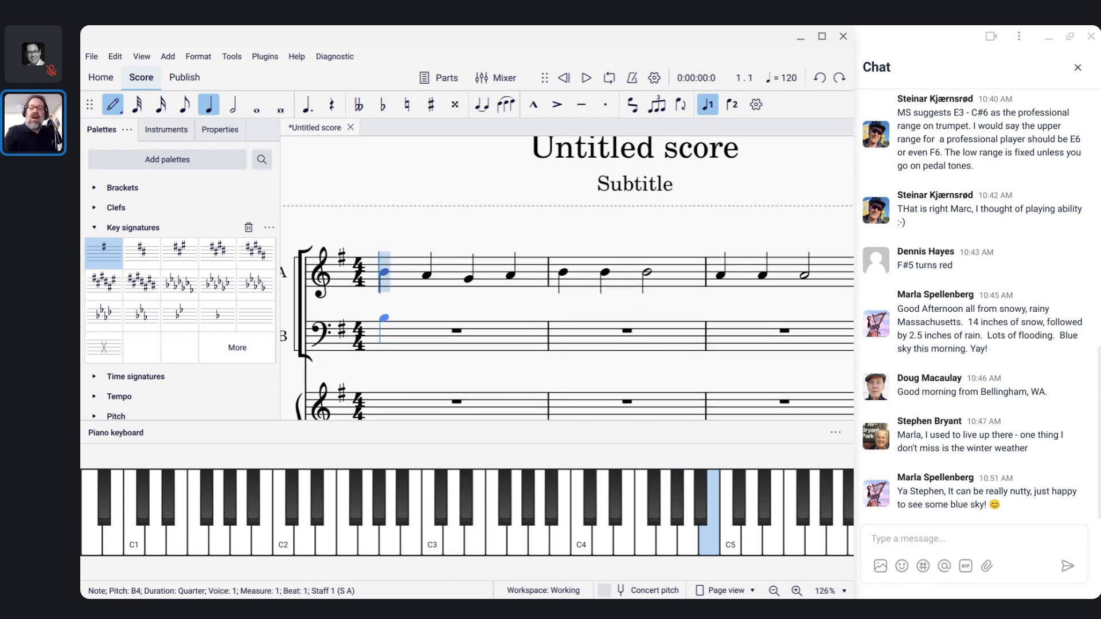
left_click(818, 149)
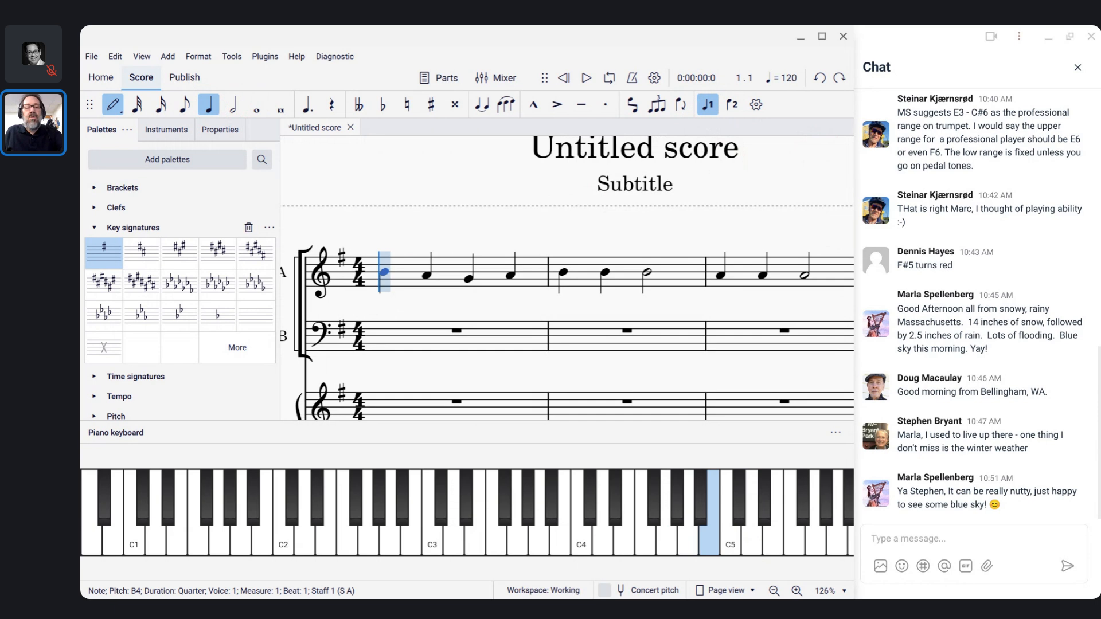
Step: Enter voice 2 quarter notes G4, F#4, D4 and F#4 below the melody in measure 1 of the S A staff
key("ctrl+alt+2")
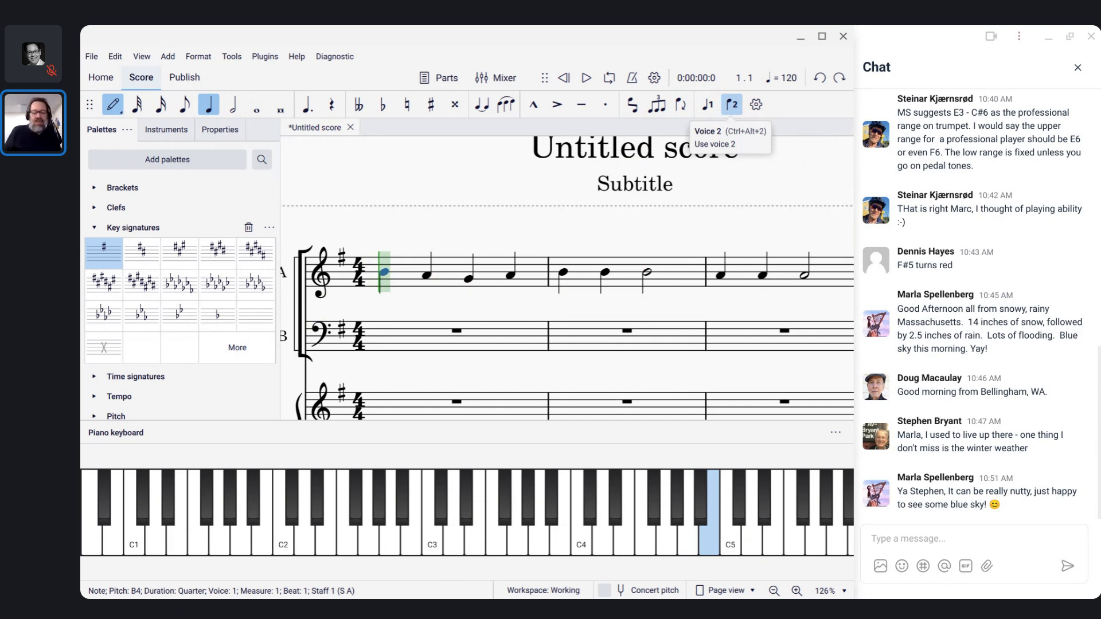
key("5")
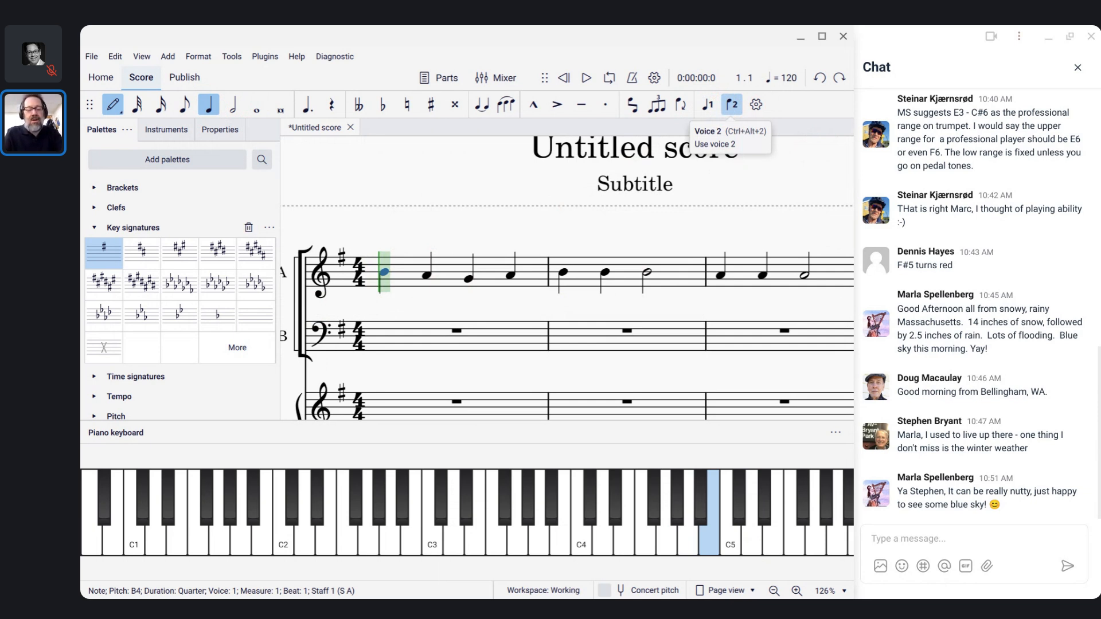
key("5")
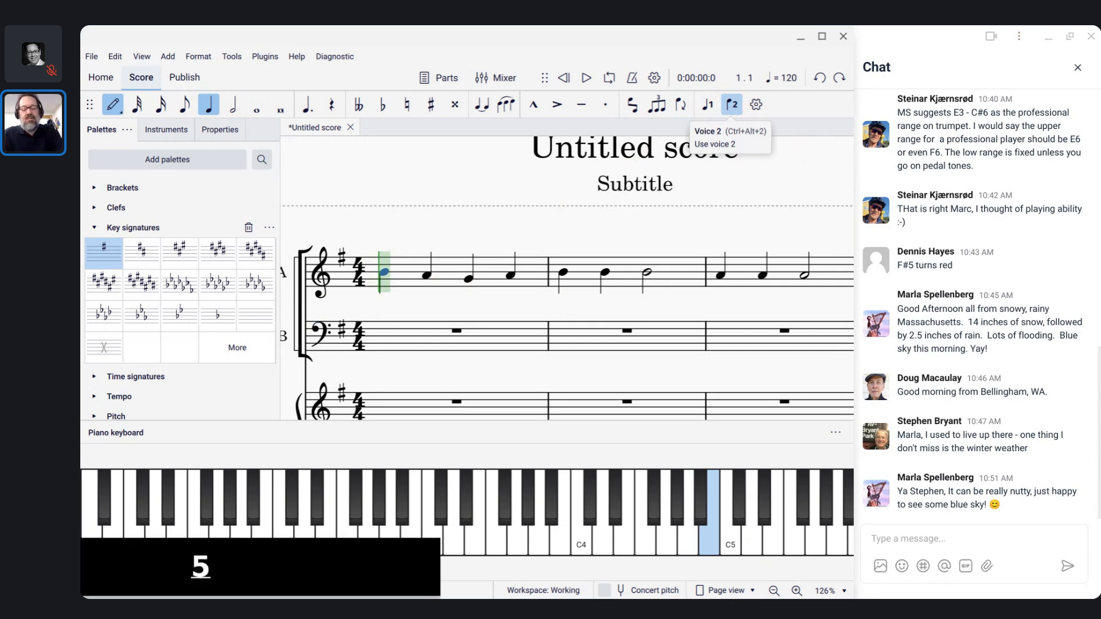
key("g")
key("f")
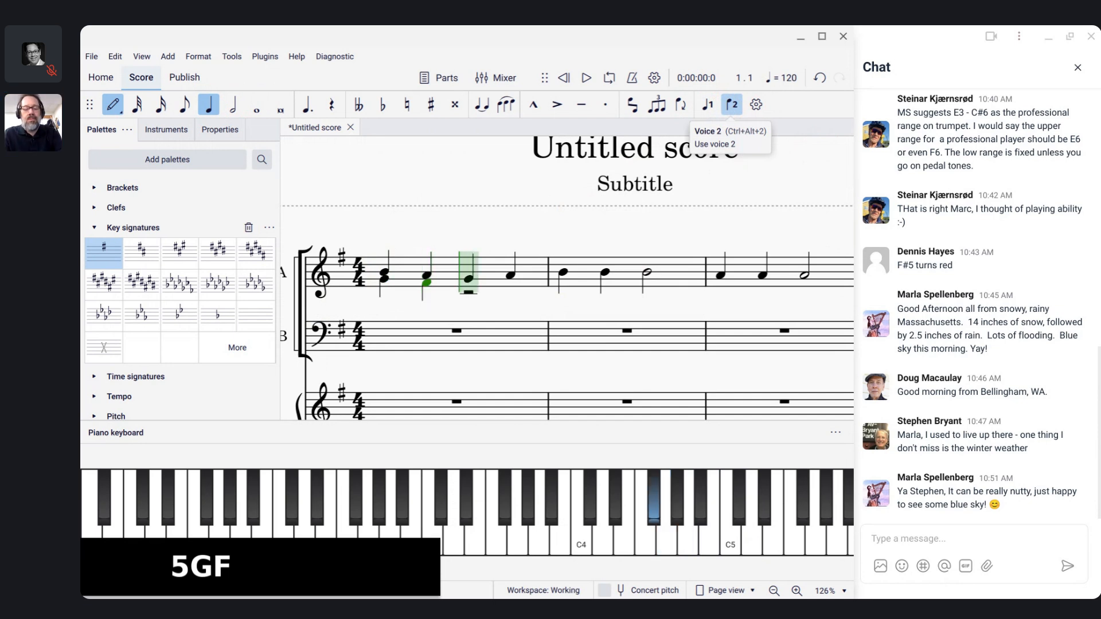
key("d")
key("f")
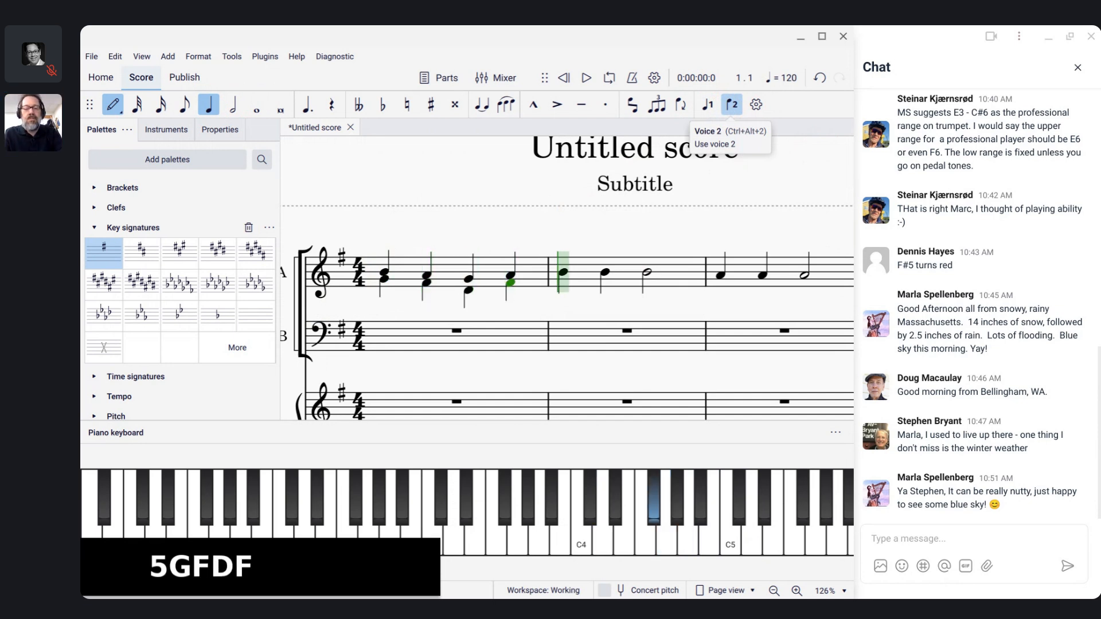
Step: Fill voice 2 in measure 2 of the S A staff with two quarter-note G4s and a half-note G4
key("g")
key("g")
key("6")
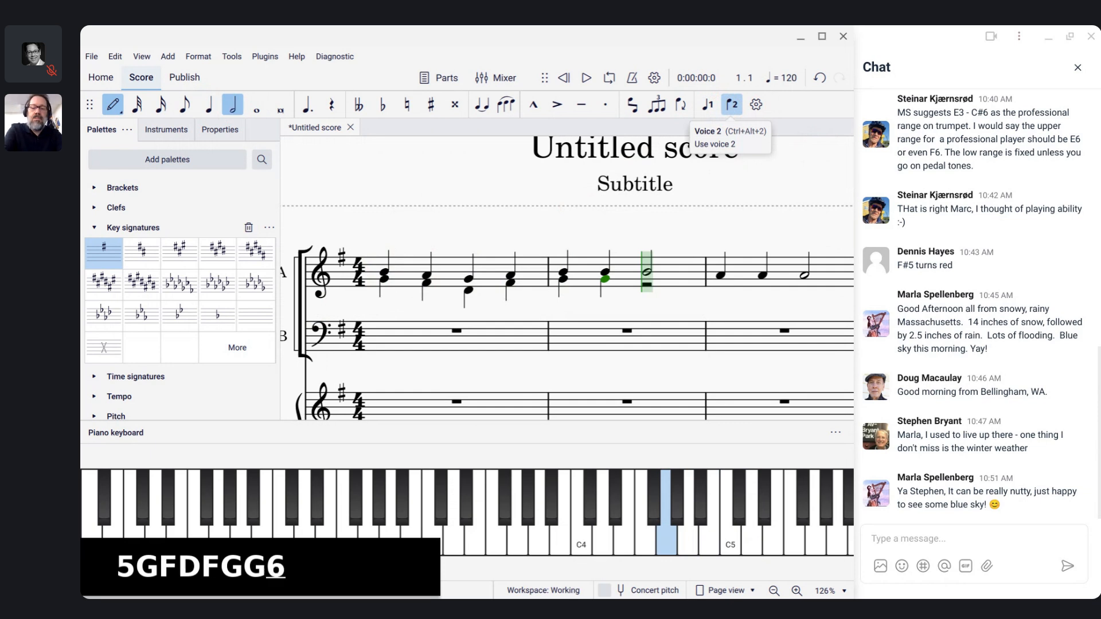
key("g")
key("Escape")
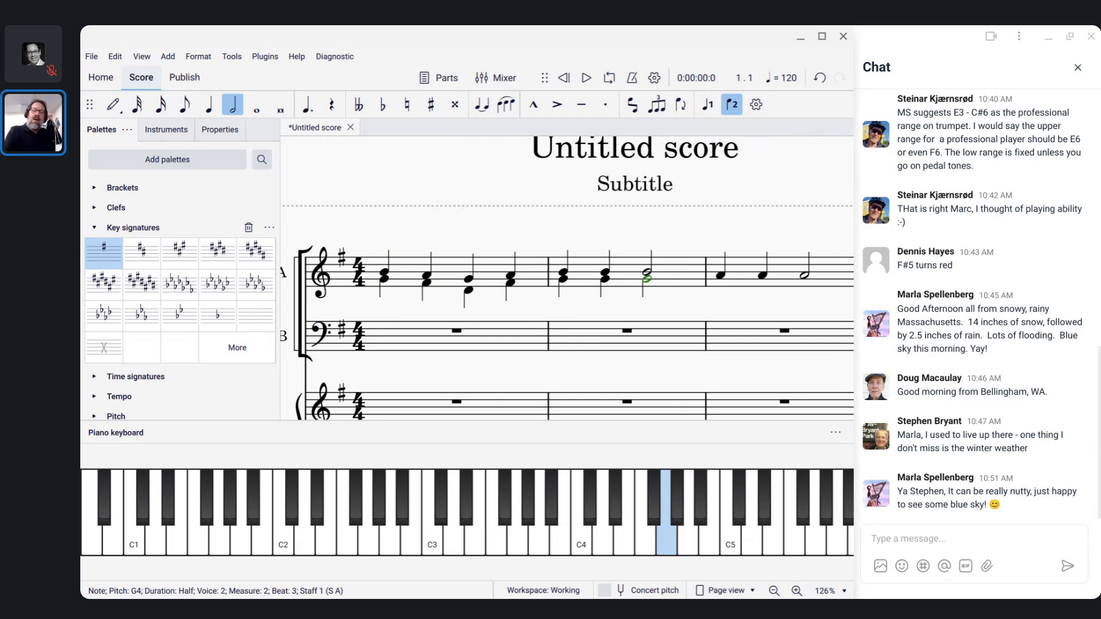
Step: Select measure 1 of the S A staff to examine its voices, and switch to the Garden Seasons score for comparison
left_click(406, 265)
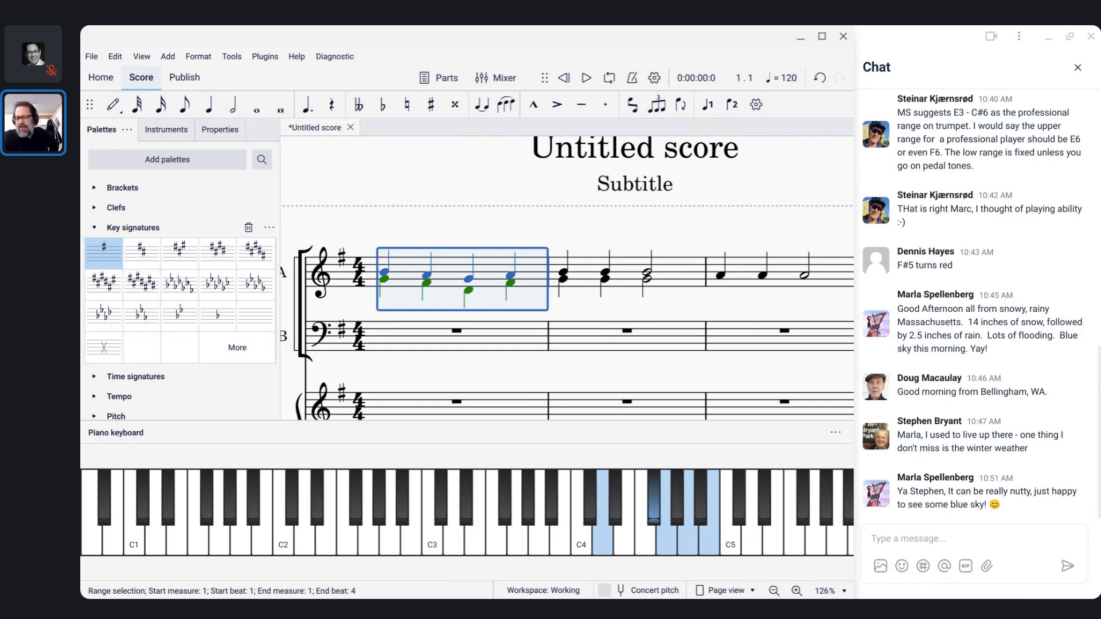
key("alt+Tab")
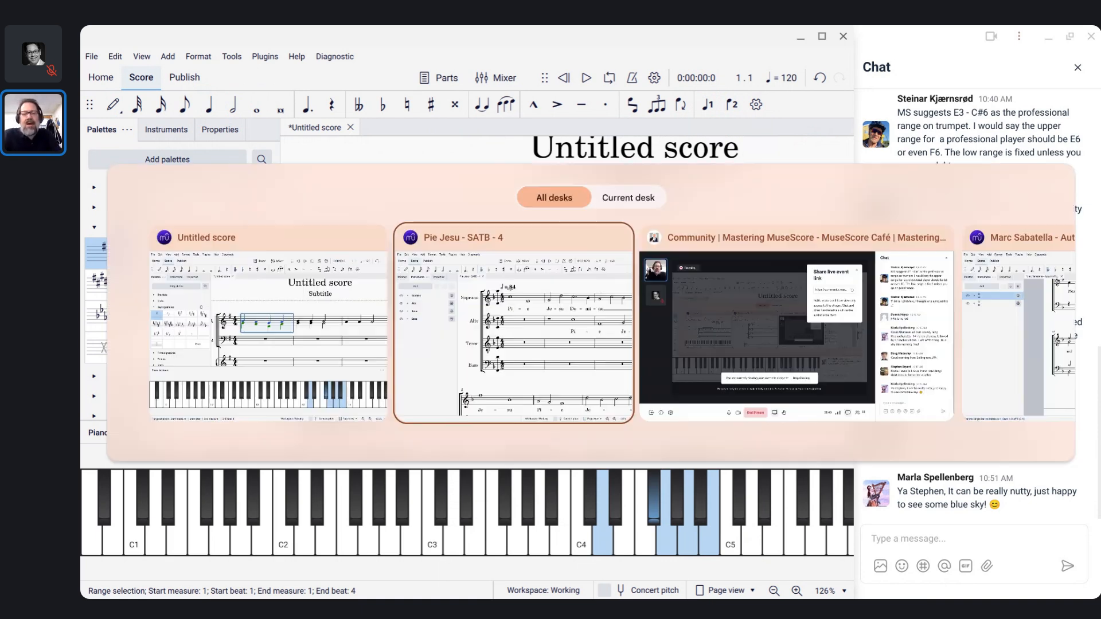
key("alt+Tab")
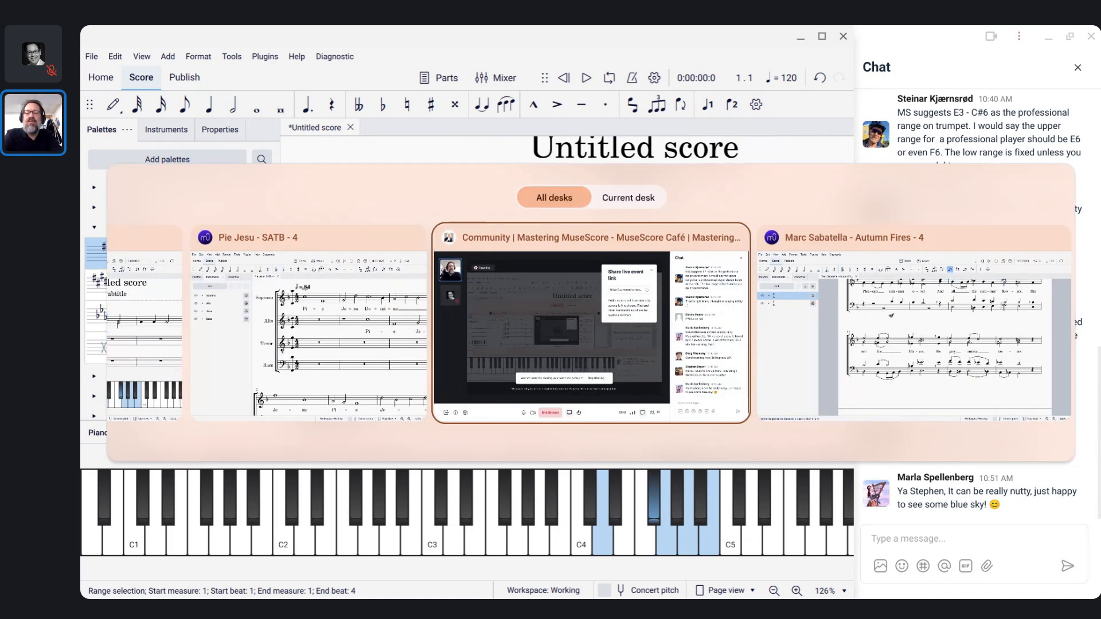
key("alt+Tab")
key("alt+Tab")
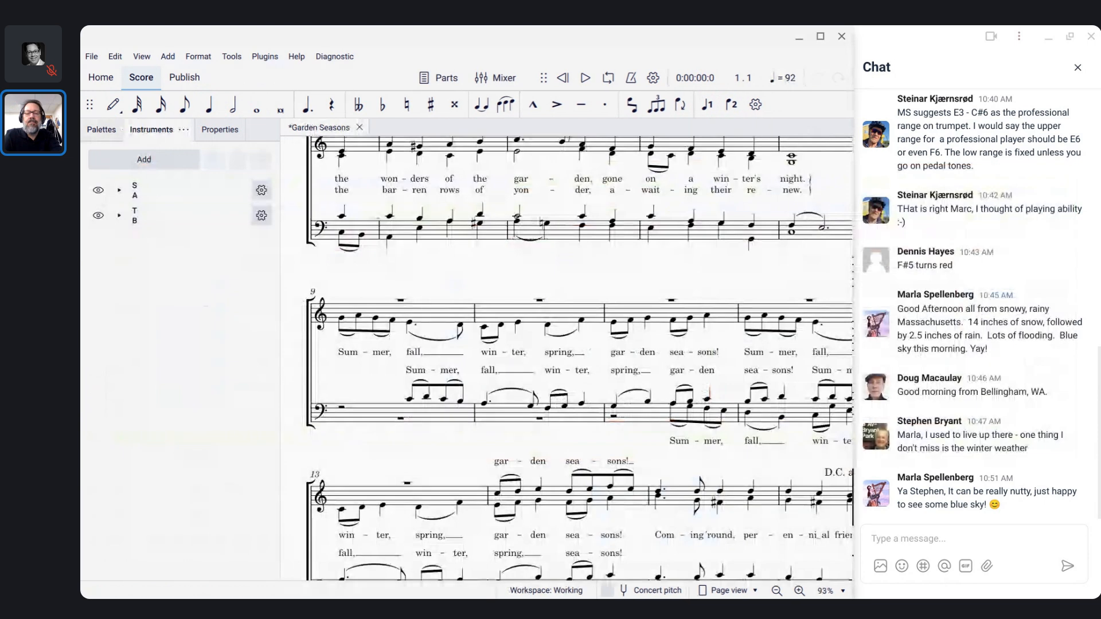
Step: Examine the soprano and alto voices in measure 2 of Garden Seasons up close, and return to the untitled score
left_click(561, 261)
scroll(562, 265, "up", 1)
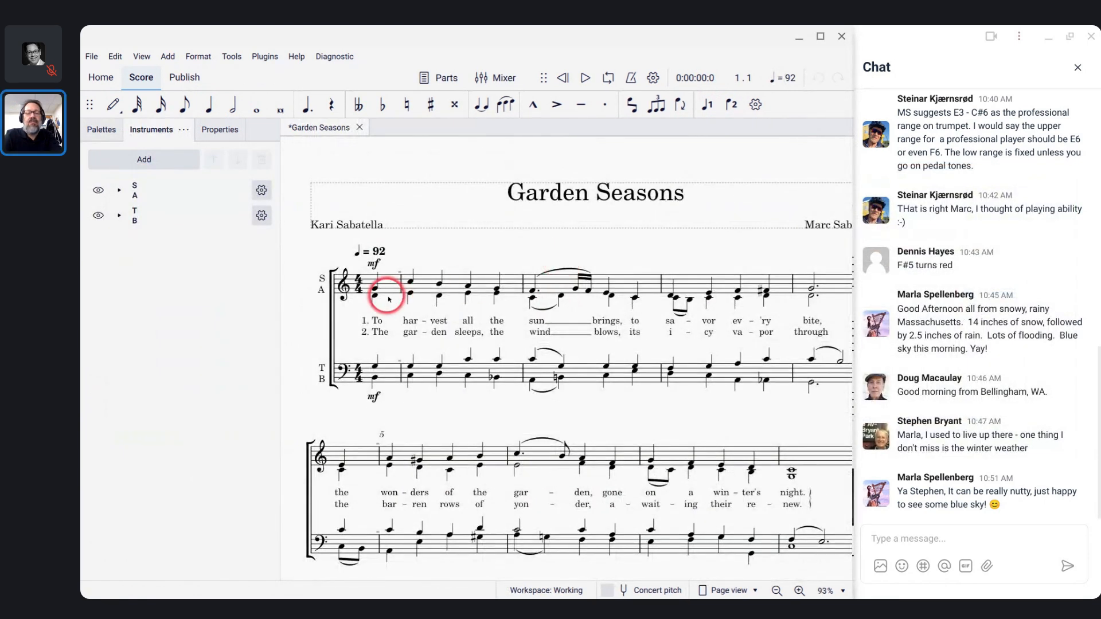
scroll(417, 289, "up", 3)
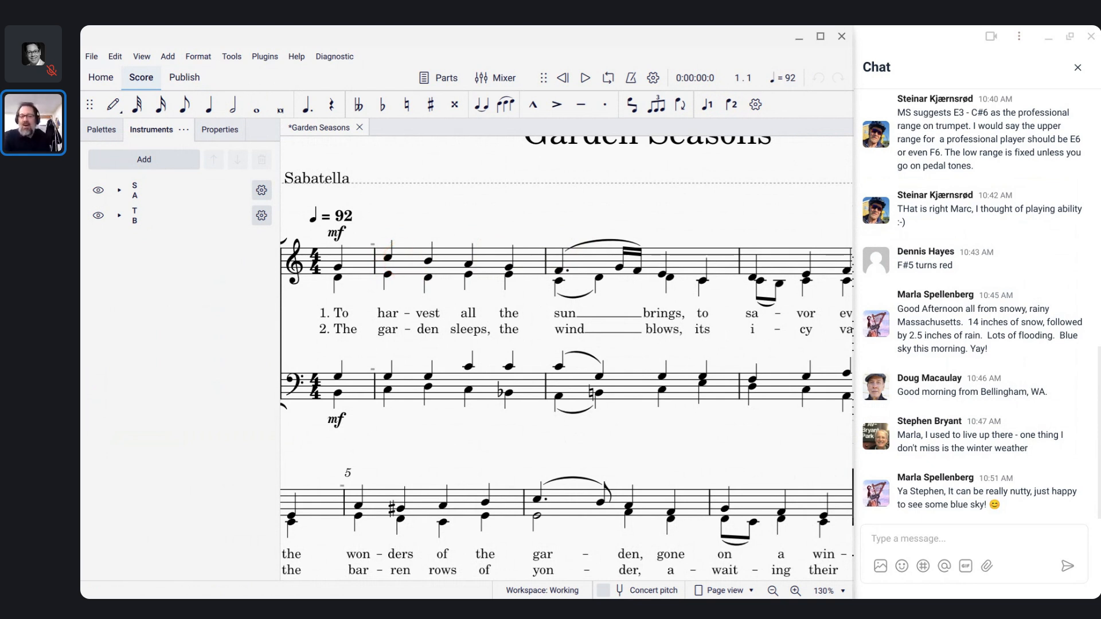
left_click(402, 263)
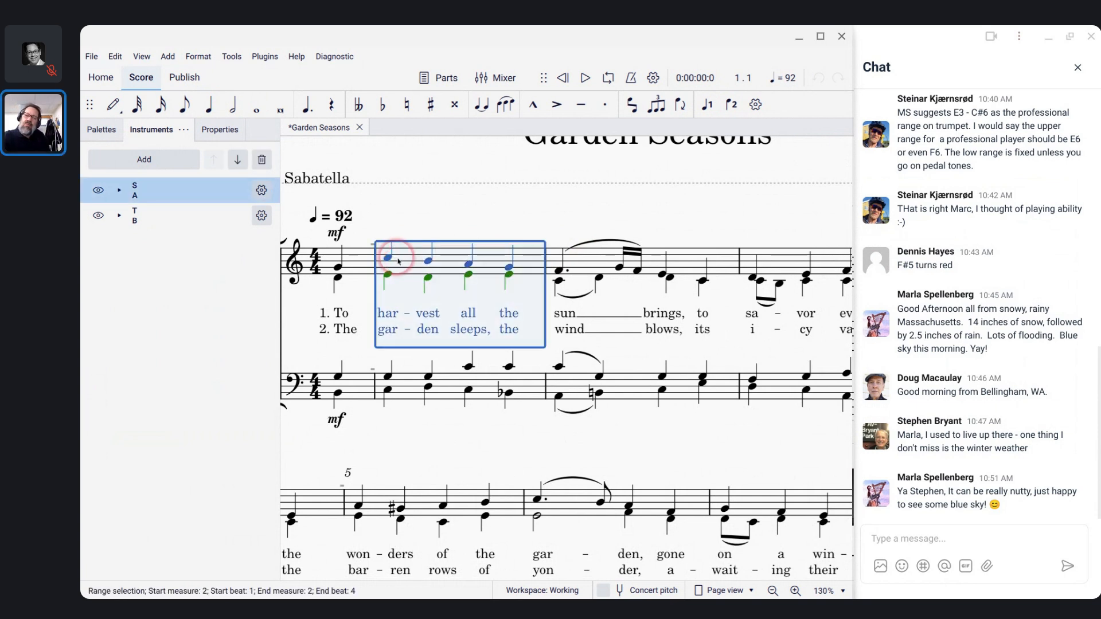
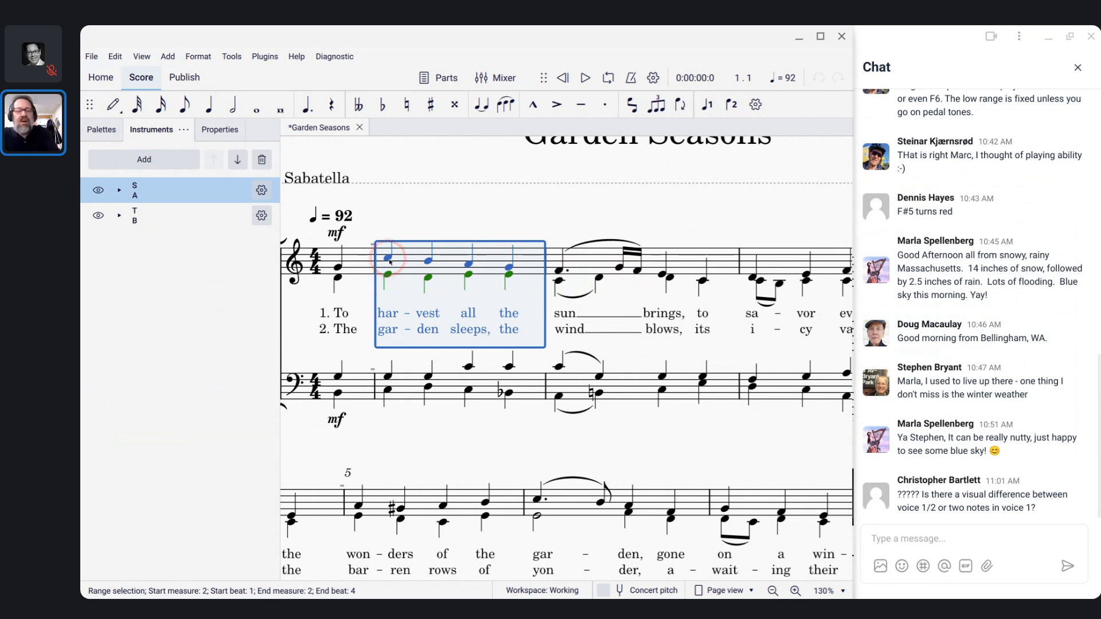
key("alt")
key("alt+Tab")
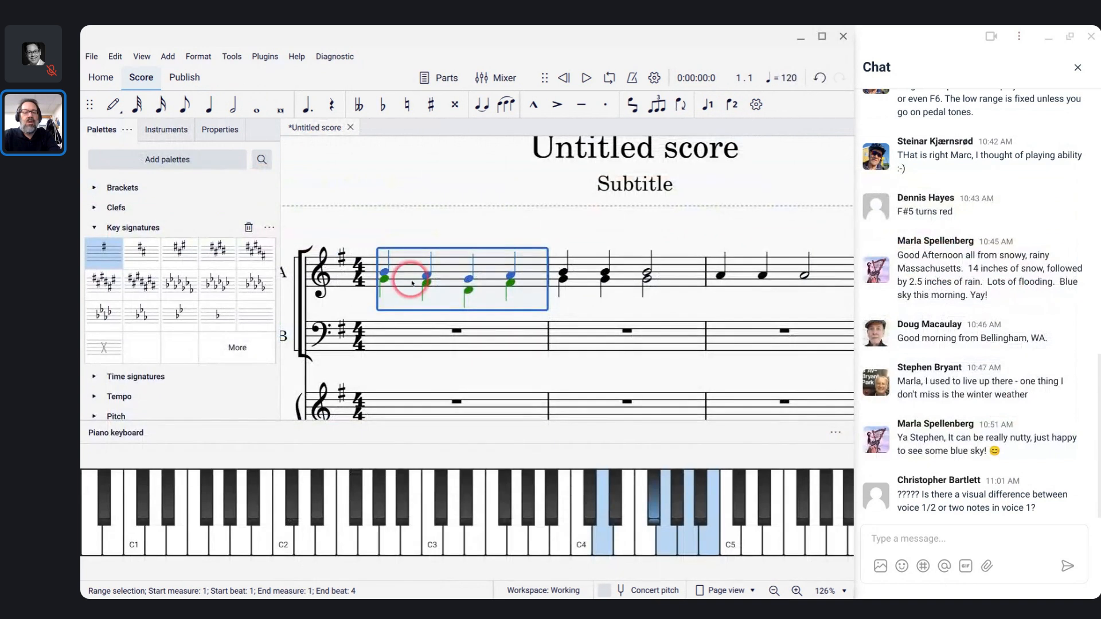
Step: Play back the first two measures from the opening time signature, return to the score's beginning and play them again
scroll(410, 281, "up", 4)
scroll(412, 283, "up", 1)
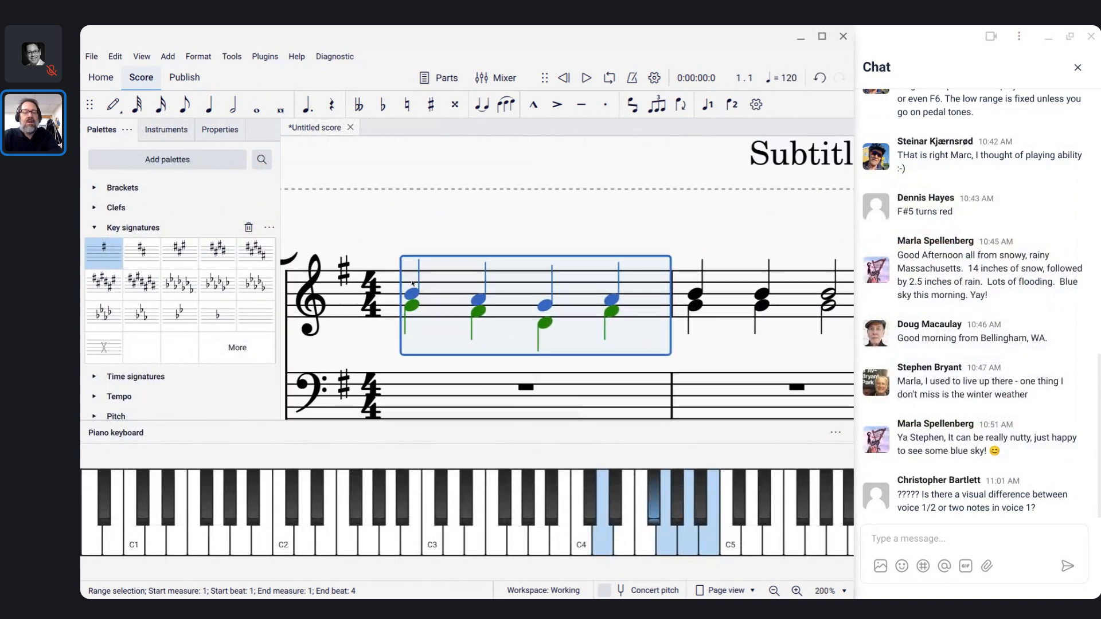
left_click(370, 293)
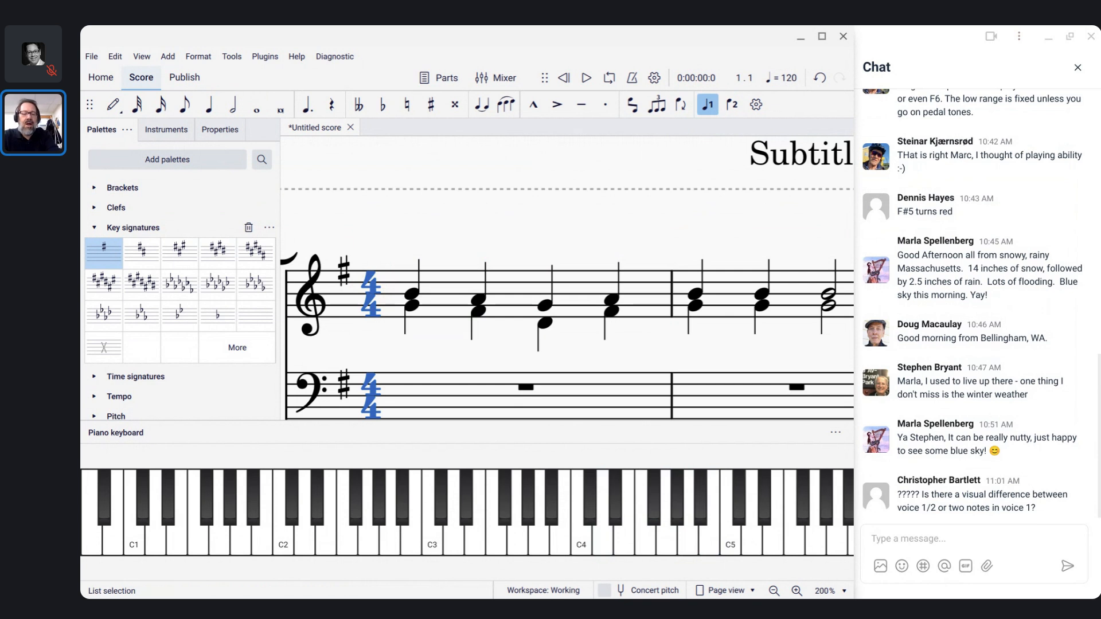
key("space")
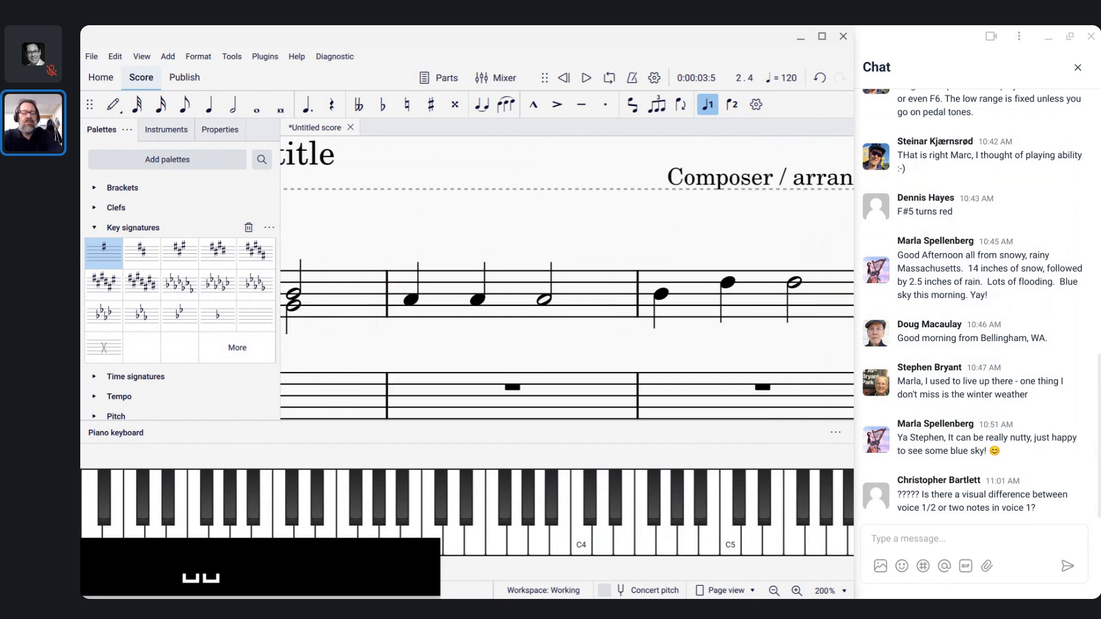
key("ctrl+Home")
left_click(435, 303)
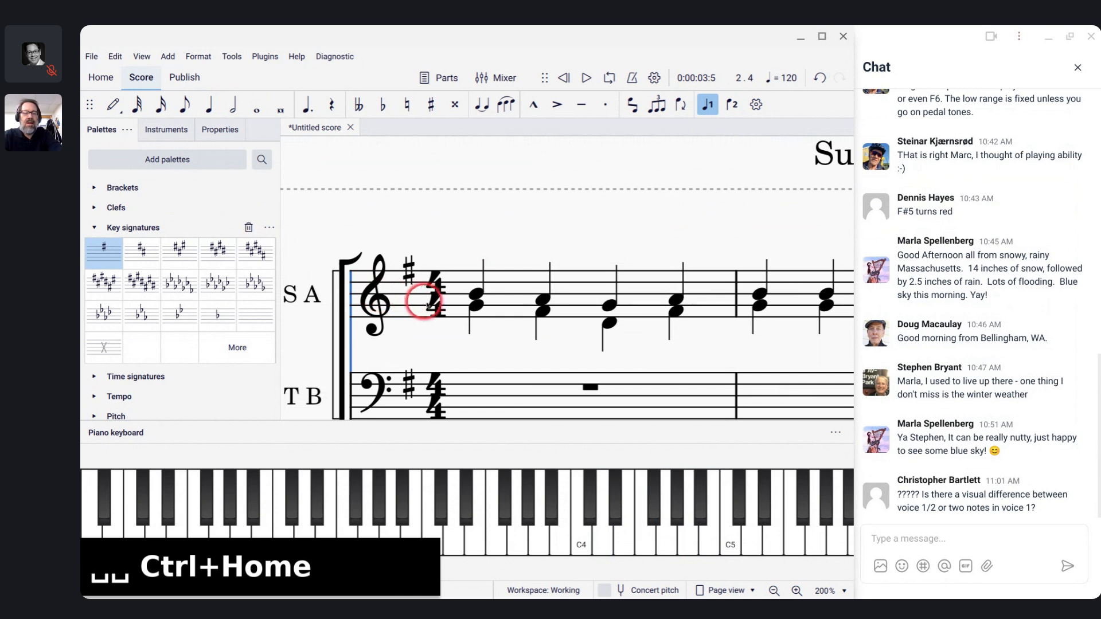
key("space")
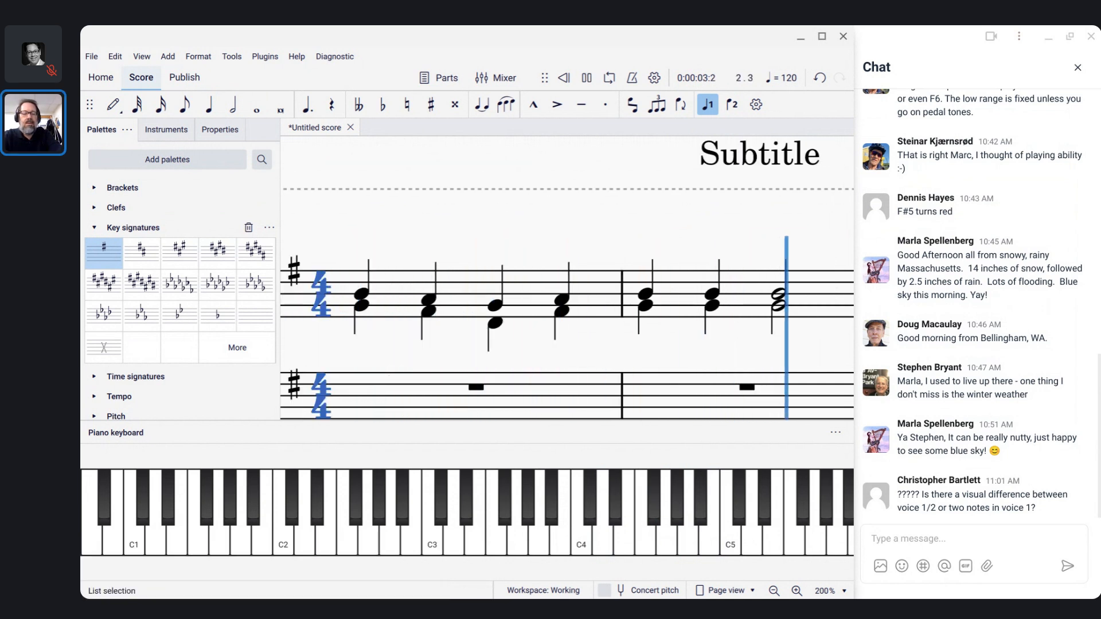
key("space")
Step: Select the beat 1 soprano and alto notes and the beat 3 alto note in measure 1 in turn to examine their voices
left_click(494, 312)
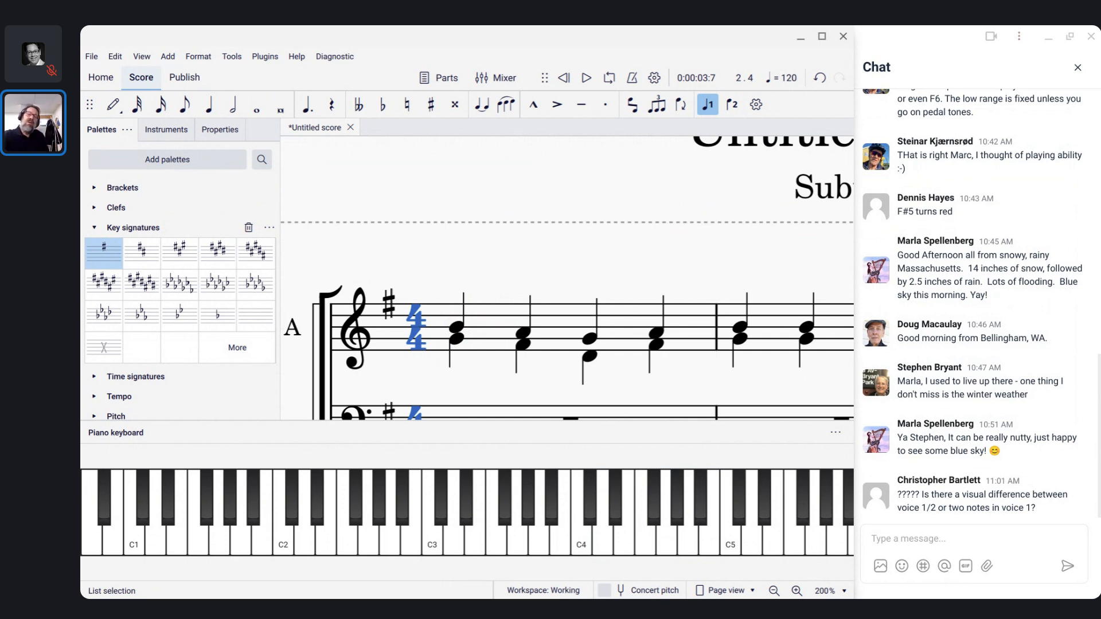
left_click(457, 328)
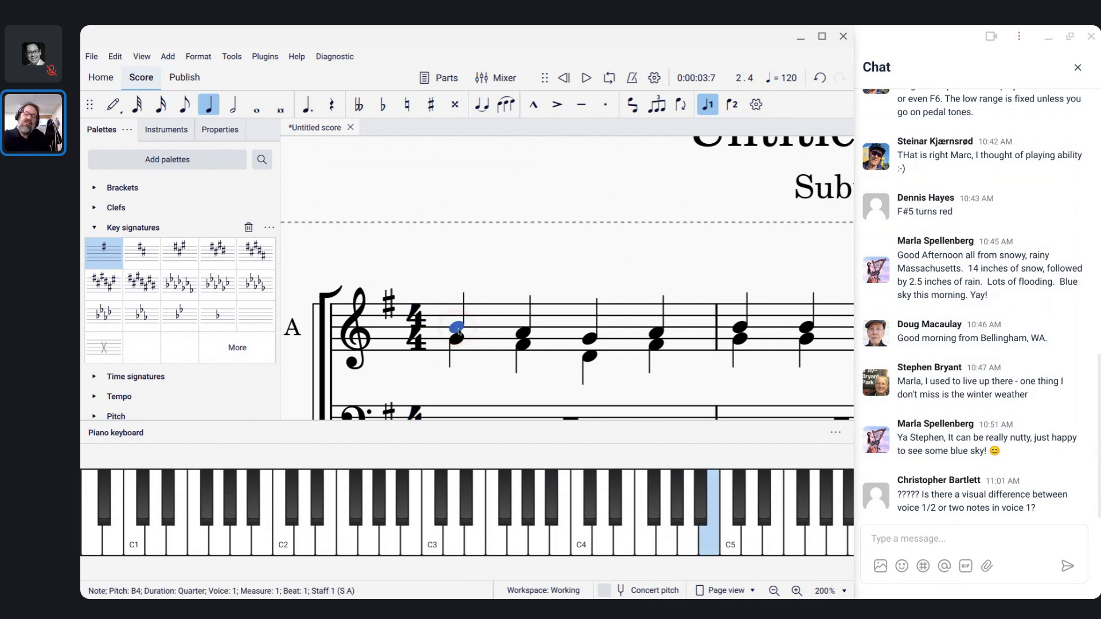
left_click(458, 287)
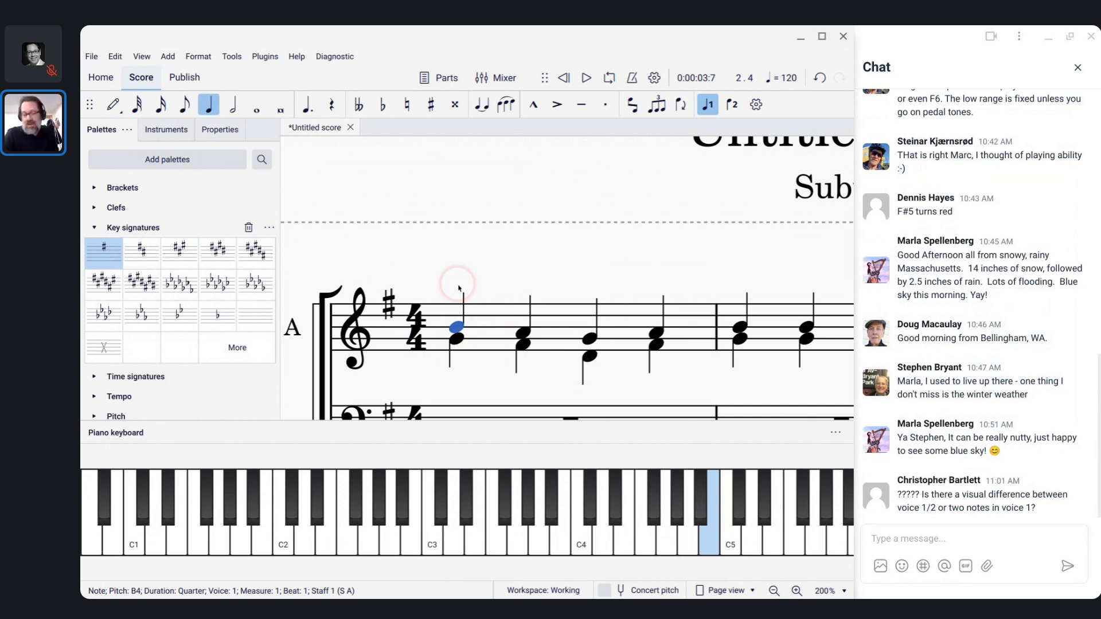
left_click(457, 339)
key("ctrl+alt+2")
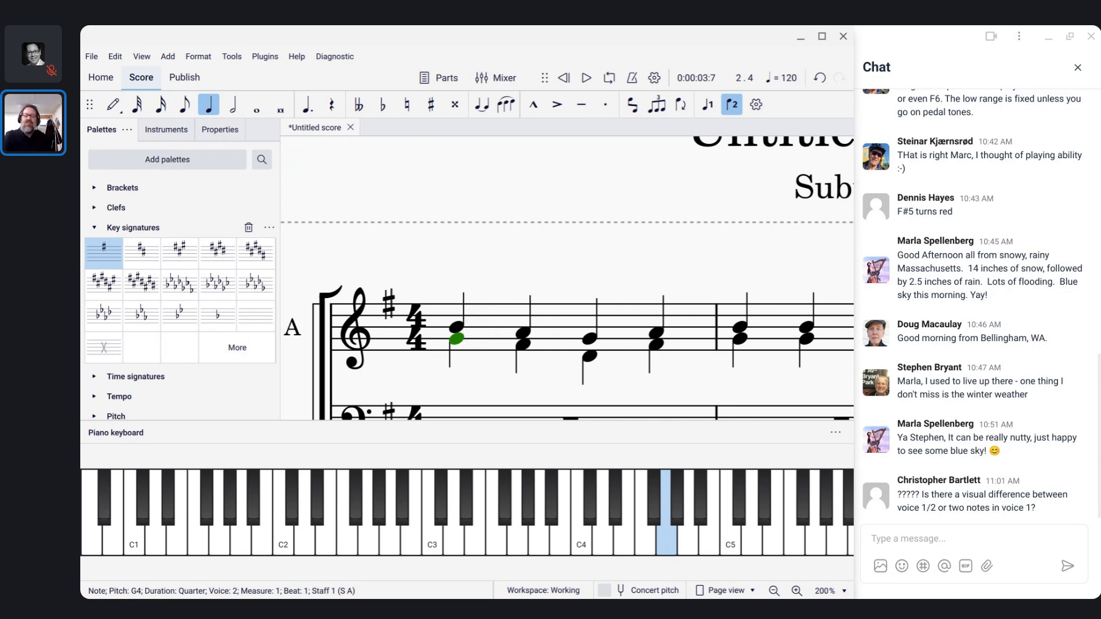
left_click(455, 342)
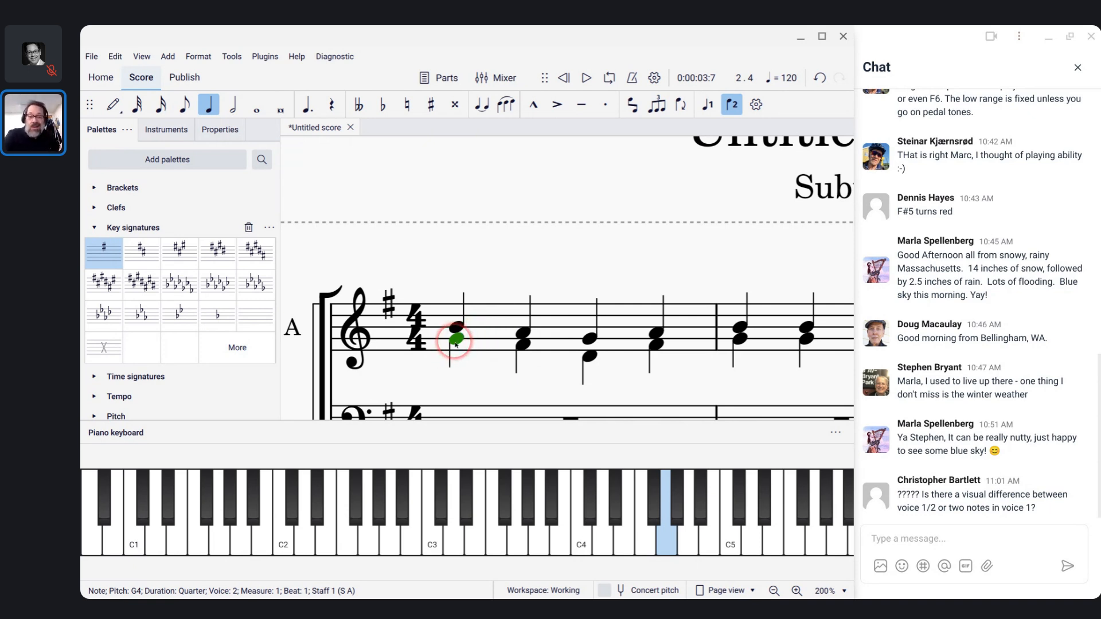
left_click(476, 340)
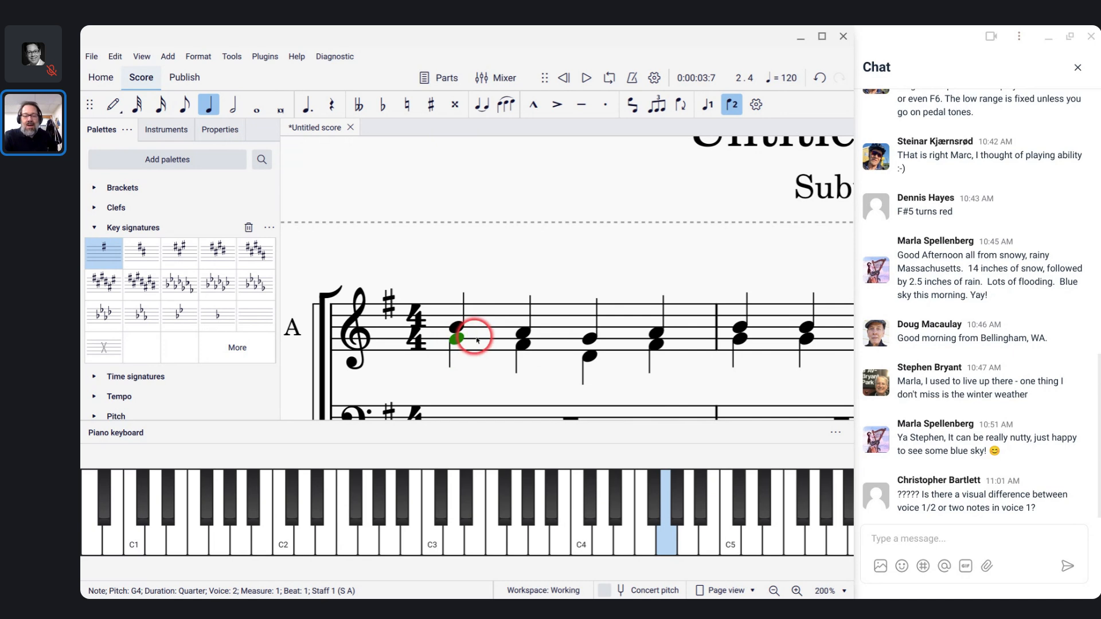
left_click(472, 340)
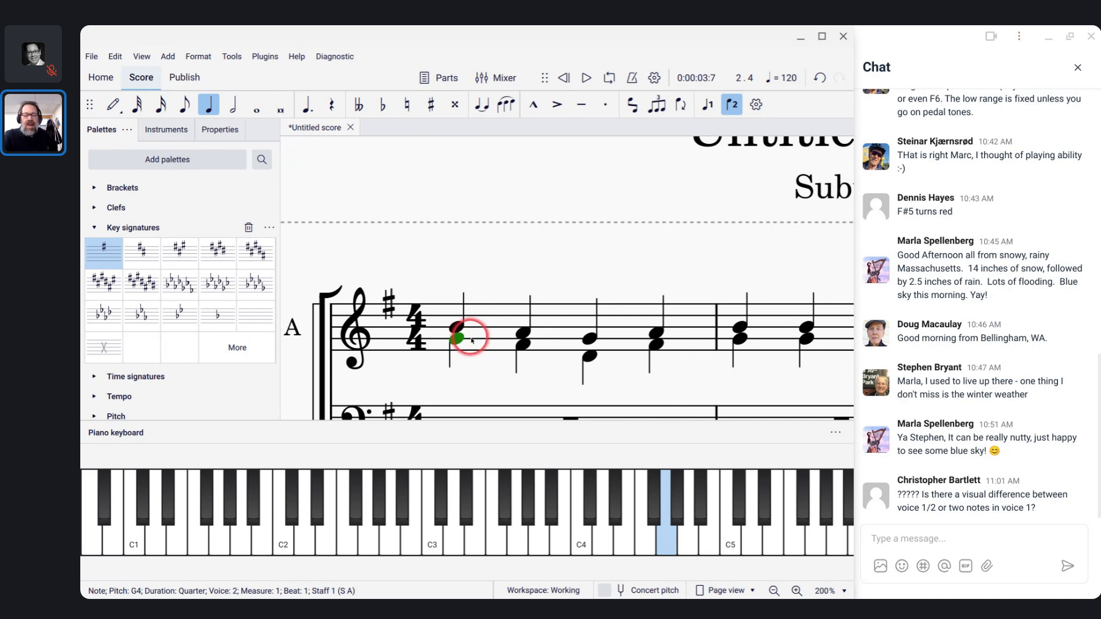
left_click(458, 342)
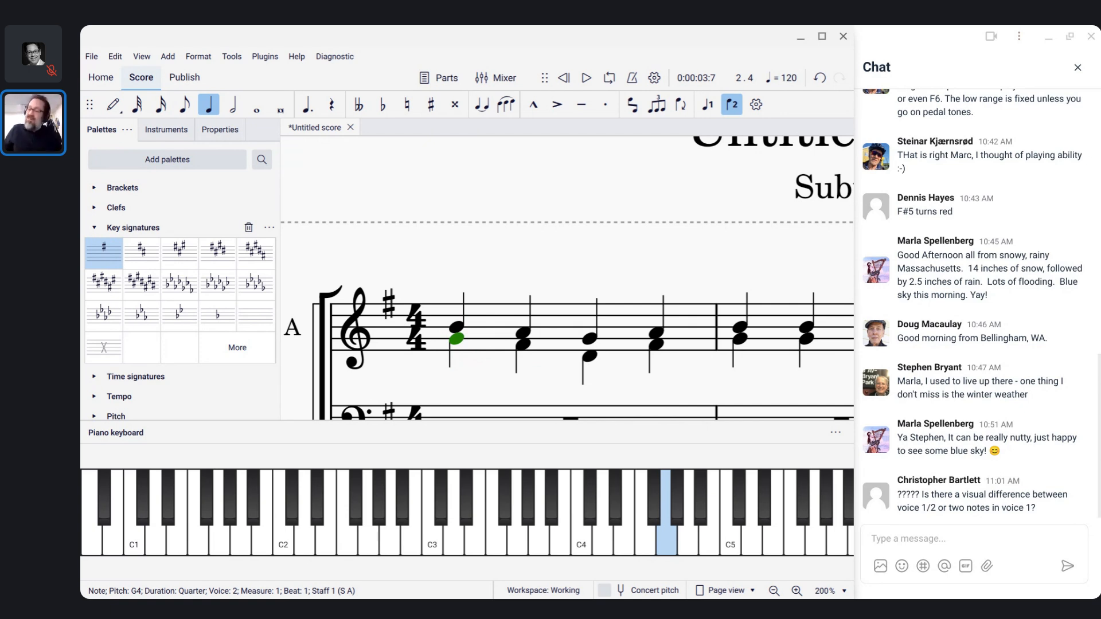
left_click(484, 346)
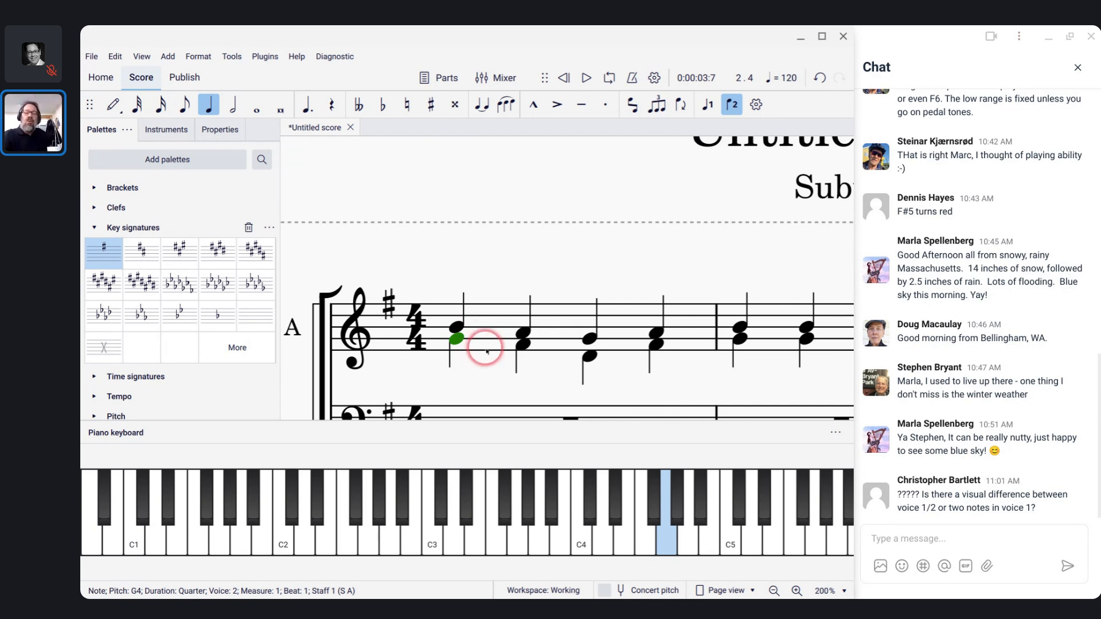
scroll(484, 340, "down", 1)
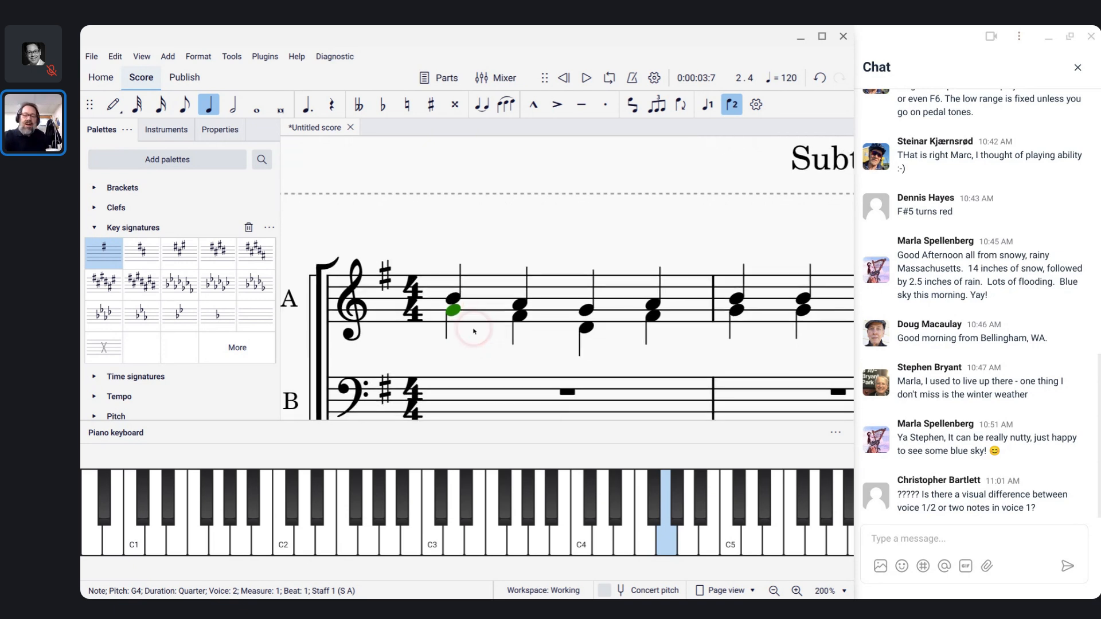
left_click(594, 333)
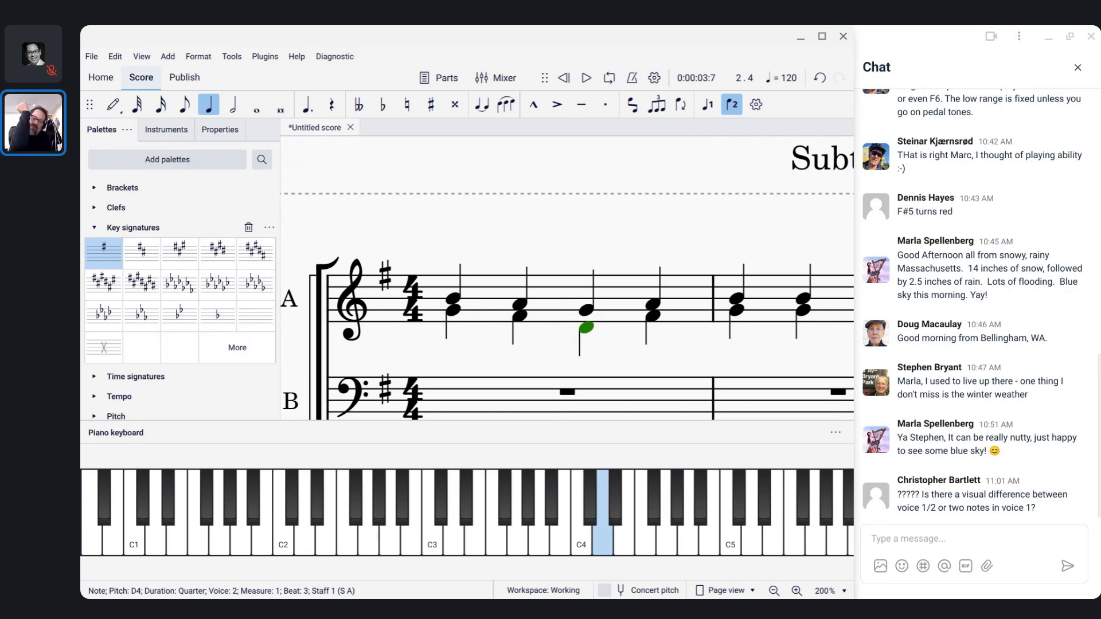
Step: Select measure 1 of the S A staff and extend the selection through measure 2
left_click(559, 310)
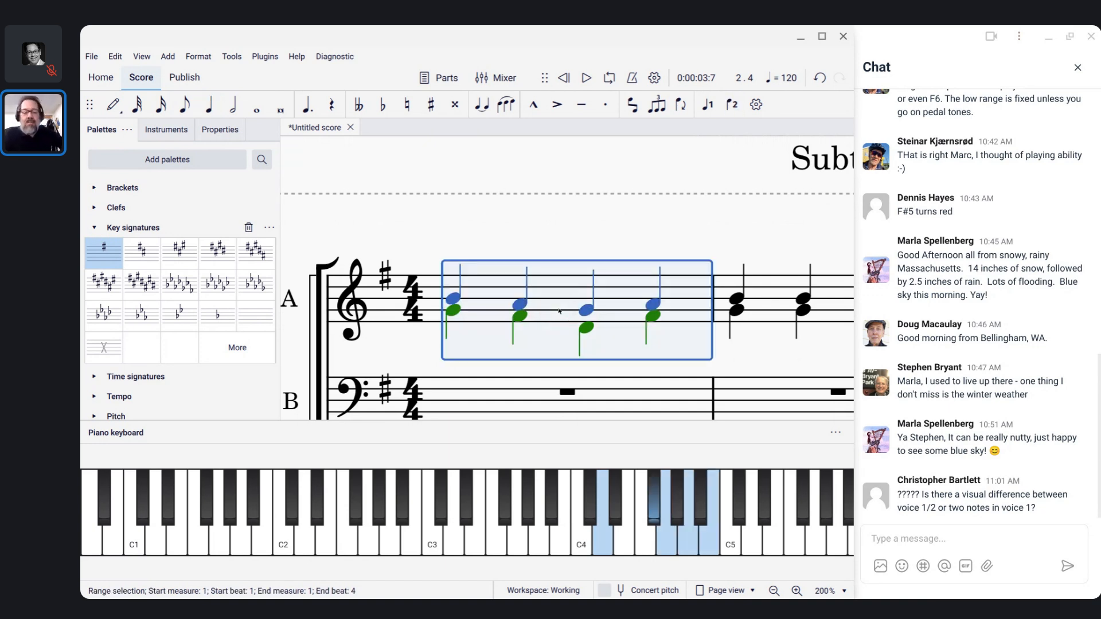
scroll(559, 311, "down", 3)
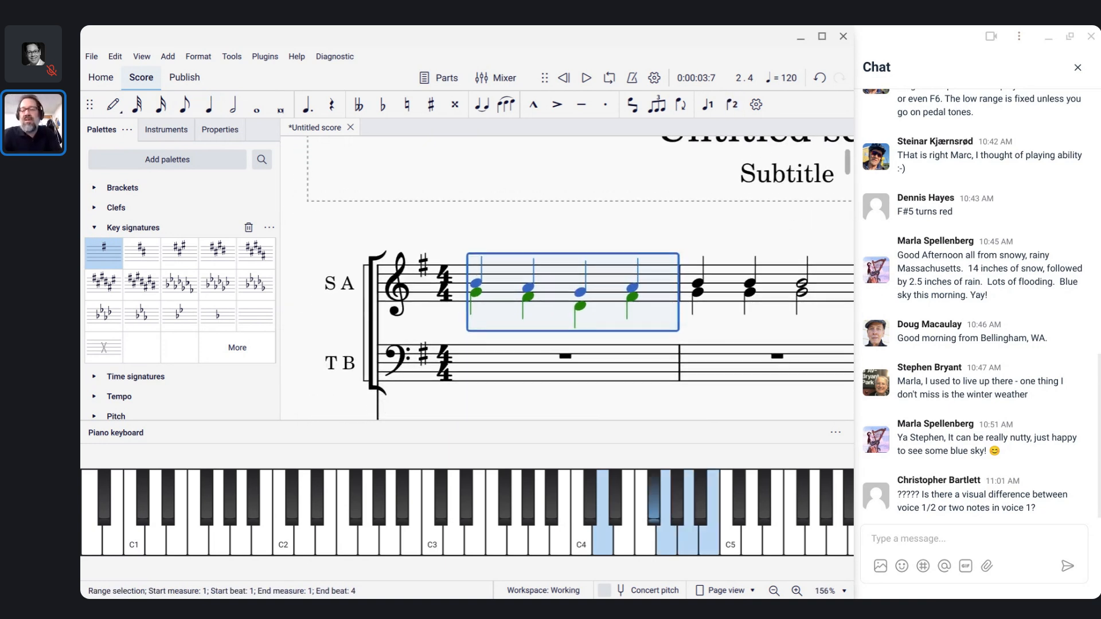
scroll(559, 312, "down", 2)
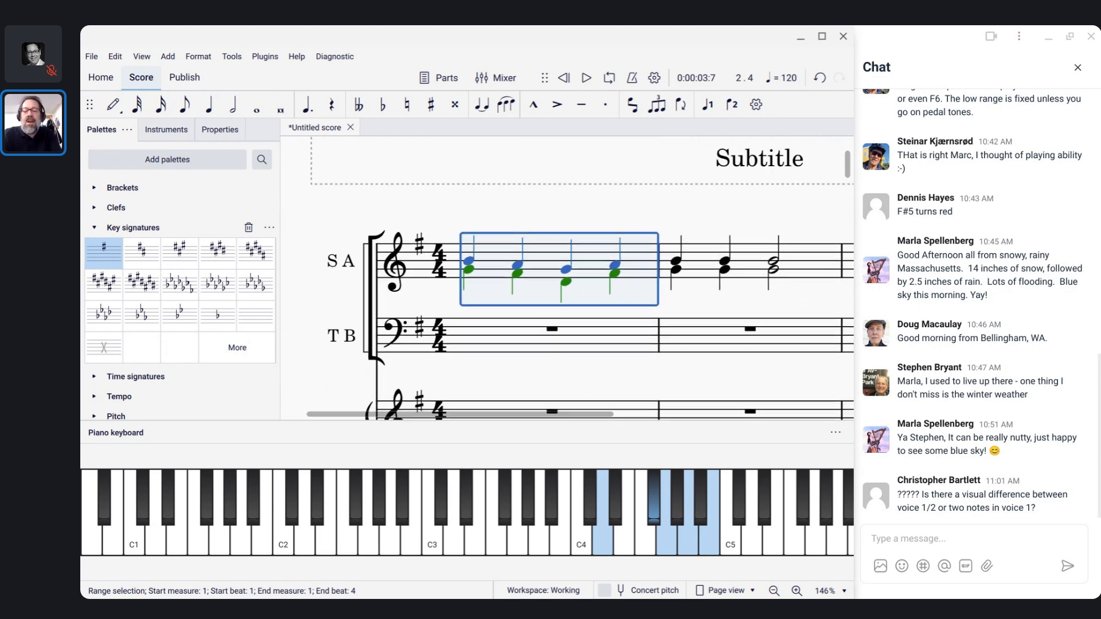
left_click(658, 276)
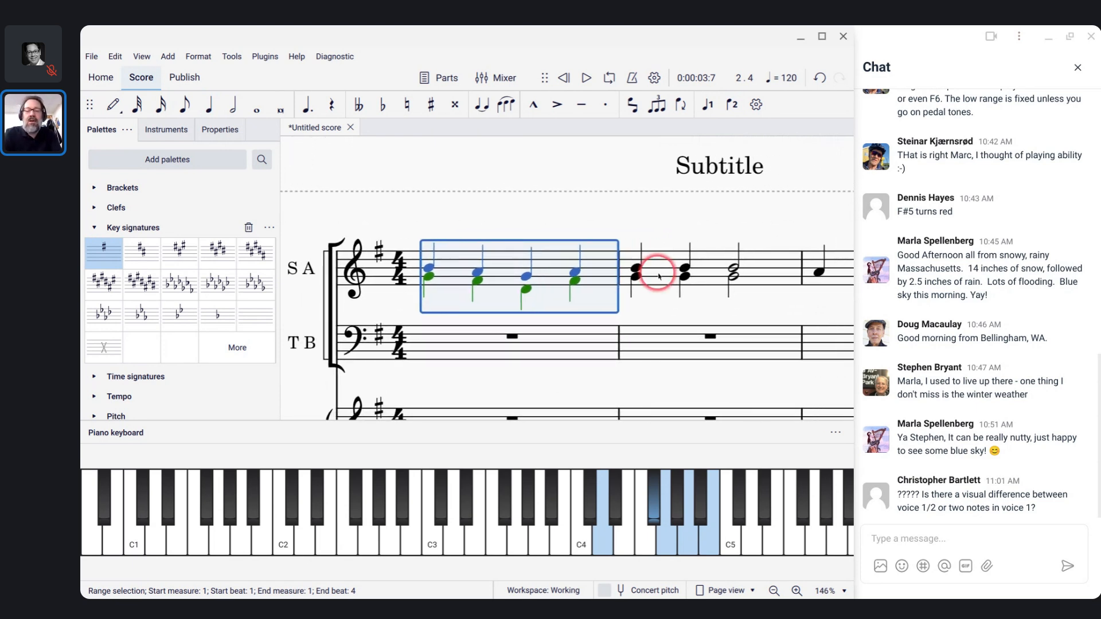
key("ctrl+shift+Right")
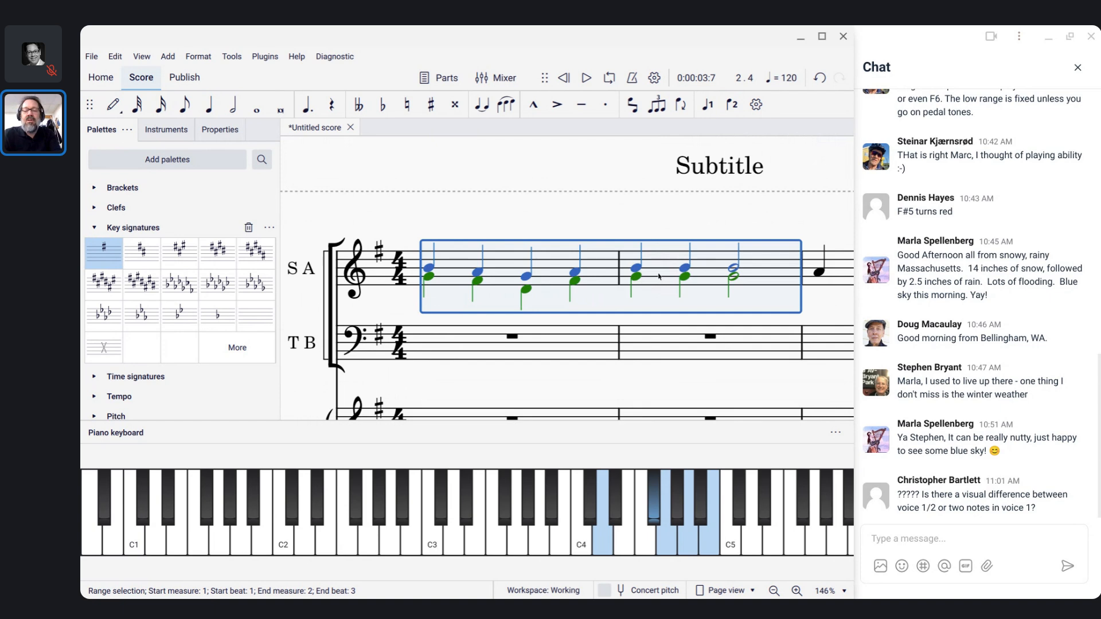
Step: Implode measures 1 and 2 of the S A staff to merge both voices into voice 1 chords
left_click(513, 270, "shift")
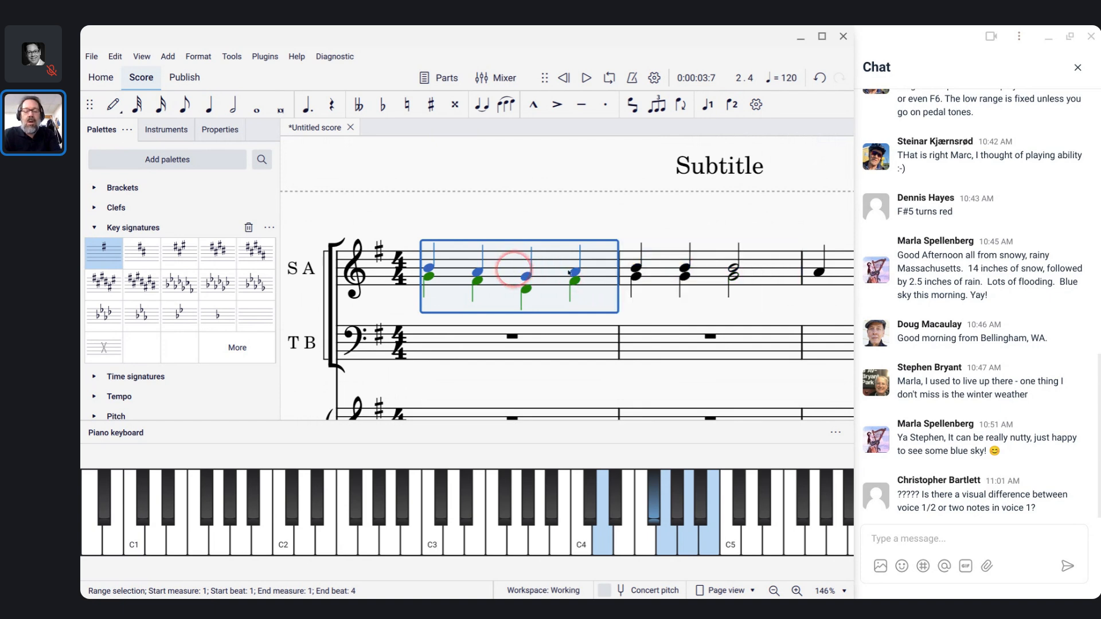
left_click(665, 267, "shift")
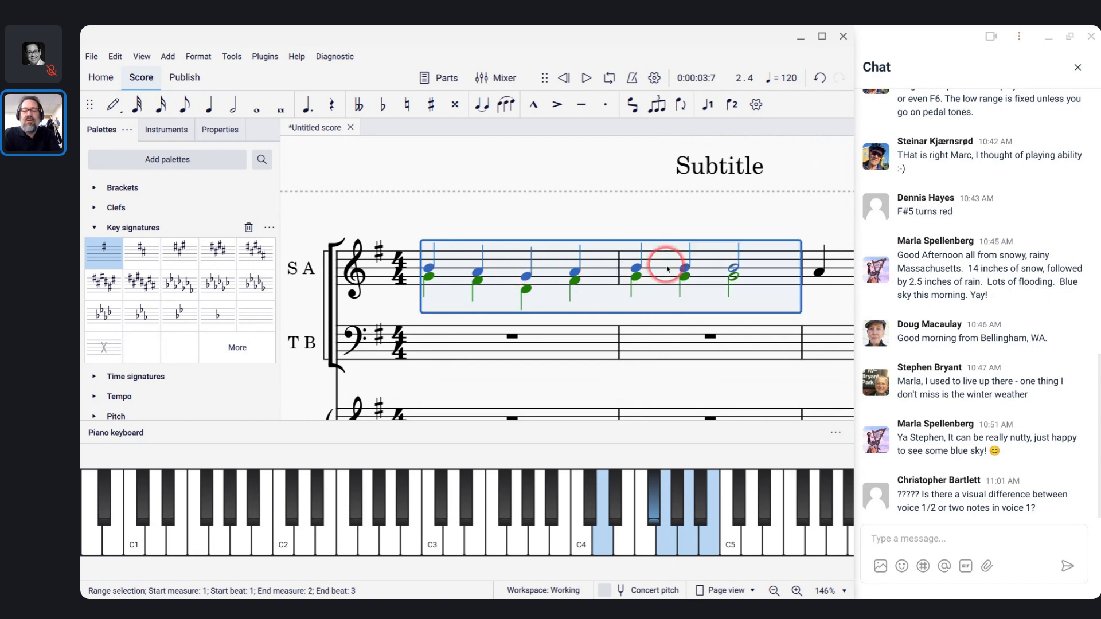
left_click(231, 56)
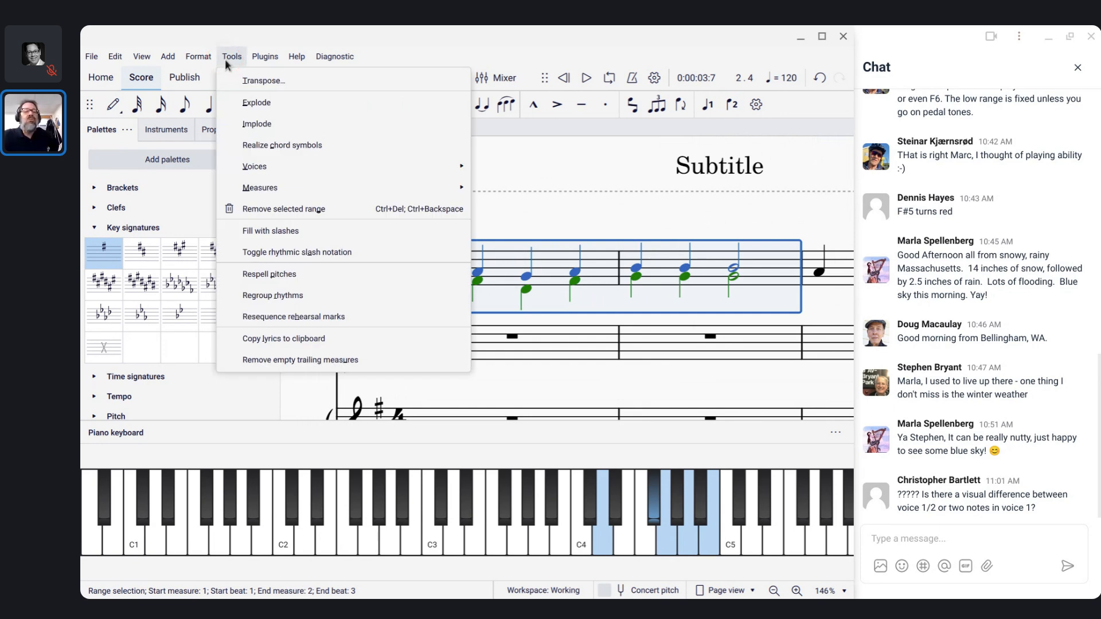
left_click(258, 122)
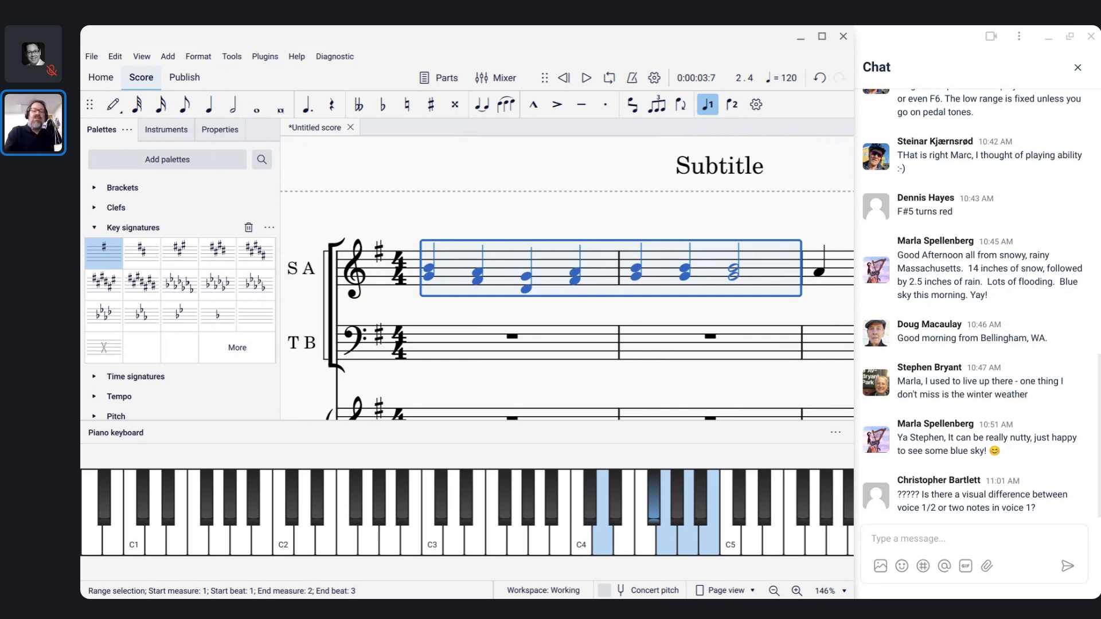
Step: Check the upper and lower notes of the first imploded chord and undo the implode
left_click(430, 269)
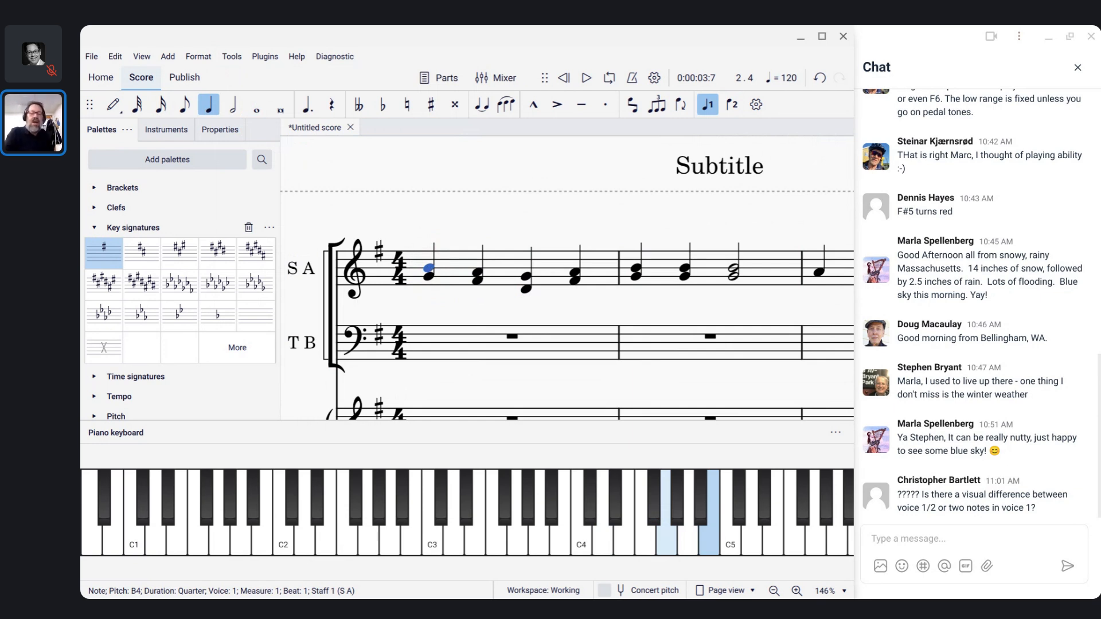
left_click(430, 278)
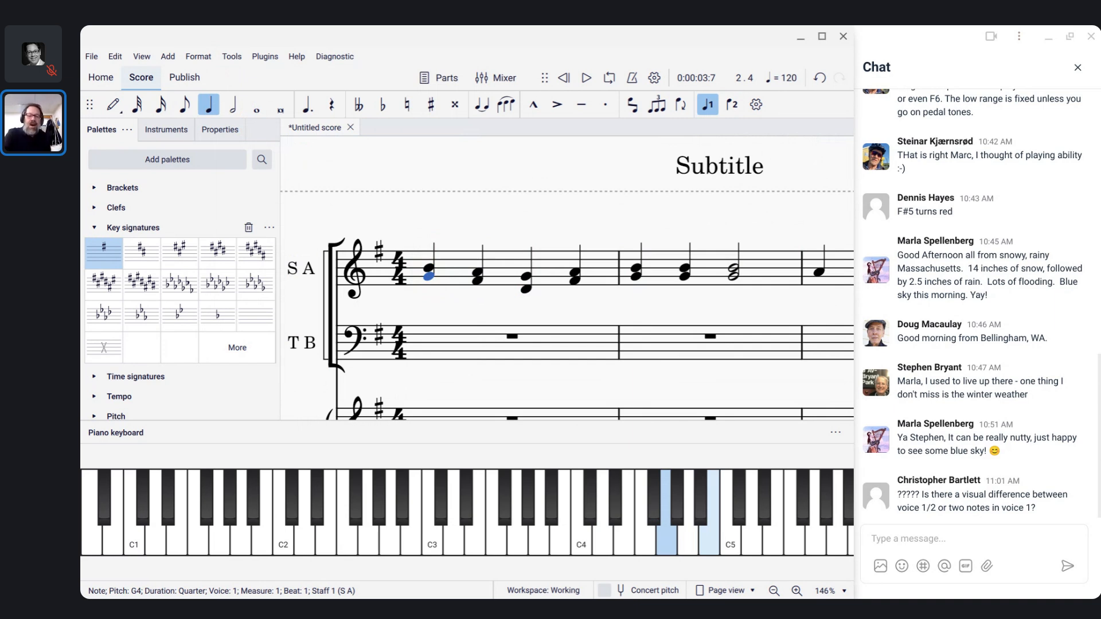
left_click(430, 275)
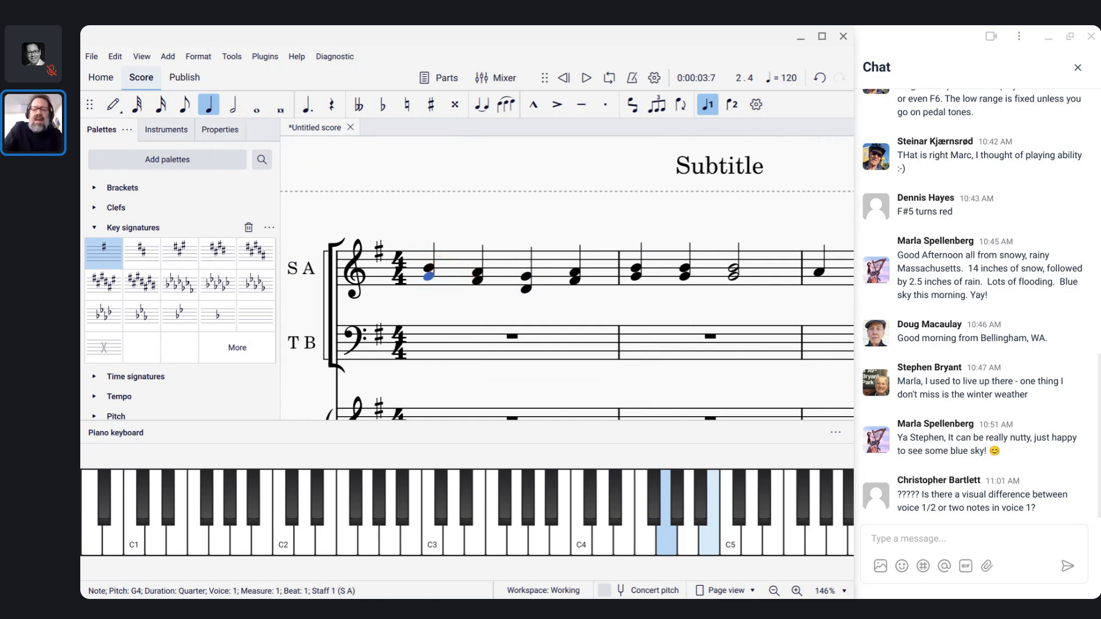
key("ctrl+z")
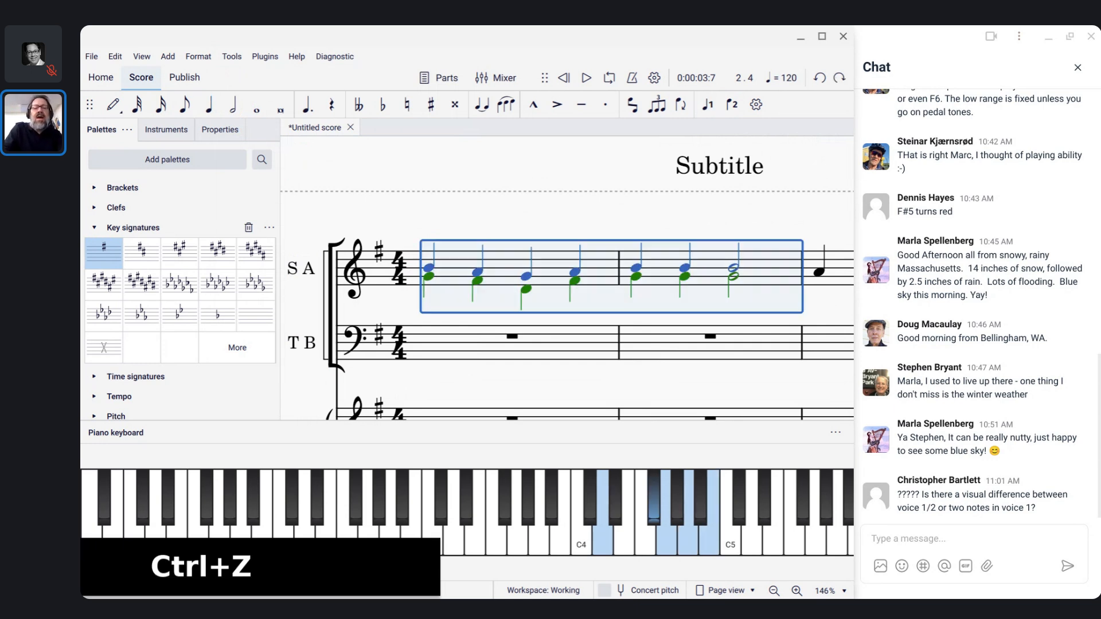
Step: Shorten the alto F♯ on beat 2 of measure 1 to an eighth note and add an eighth-note E after it in voice 2
left_click(478, 282)
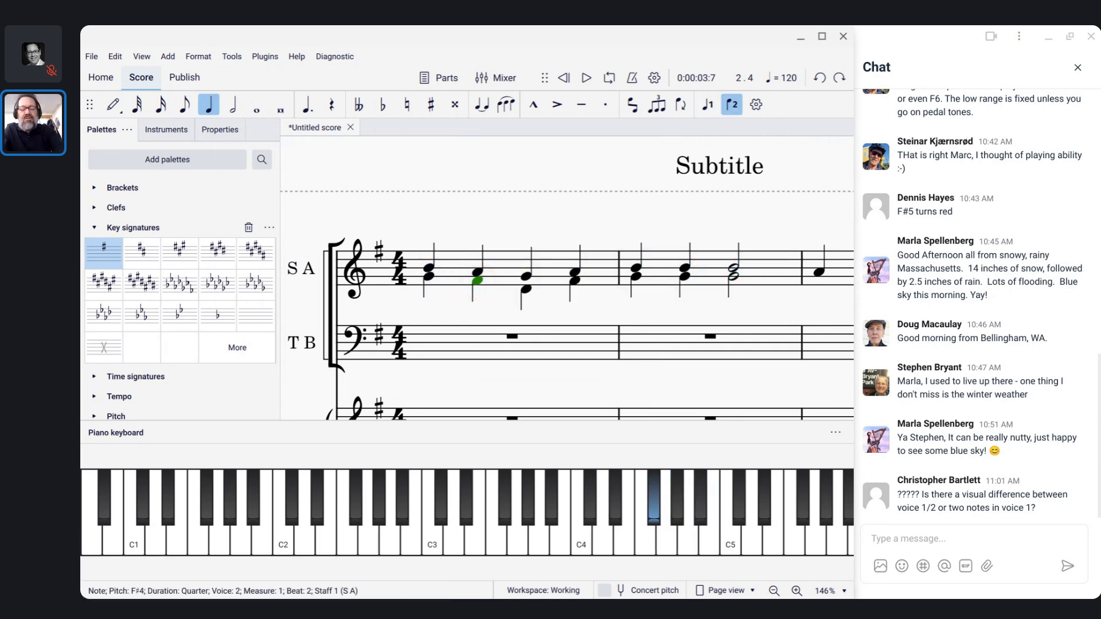
key("4")
key("Right")
key("e")
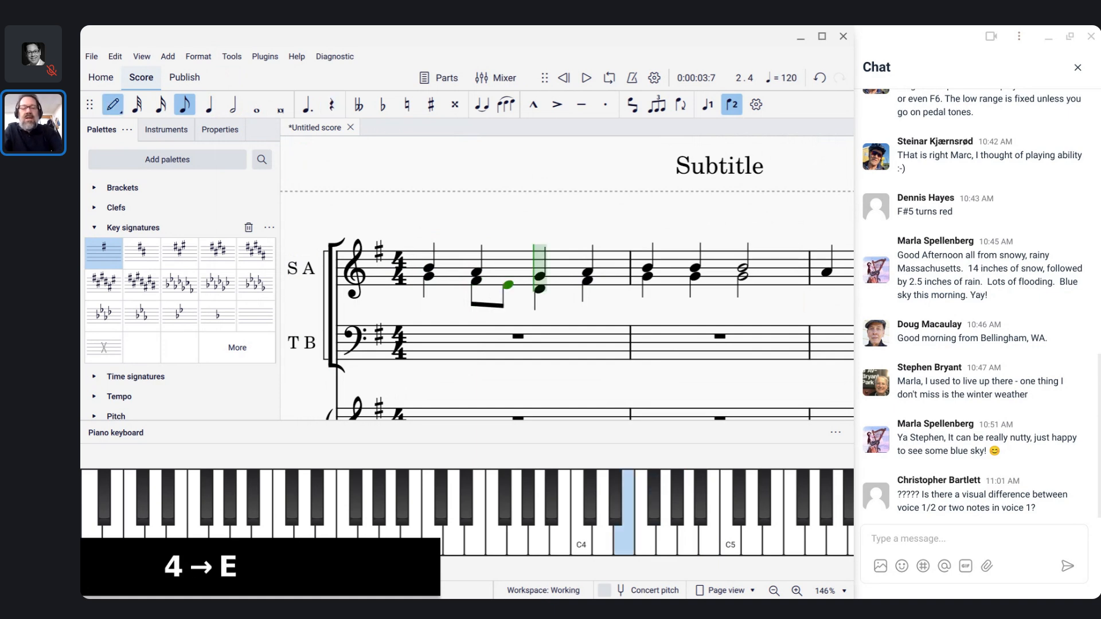
key("Escape")
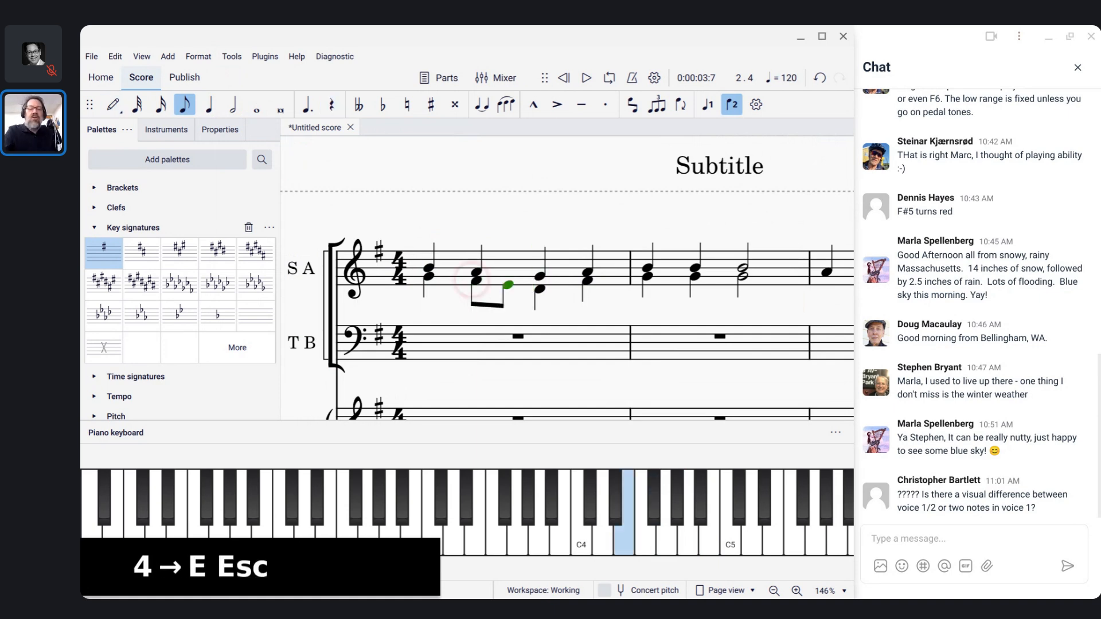
Step: Play back measure 1 of the S A staff to hear the new alto eighth notes
left_click(452, 273)
key("space")
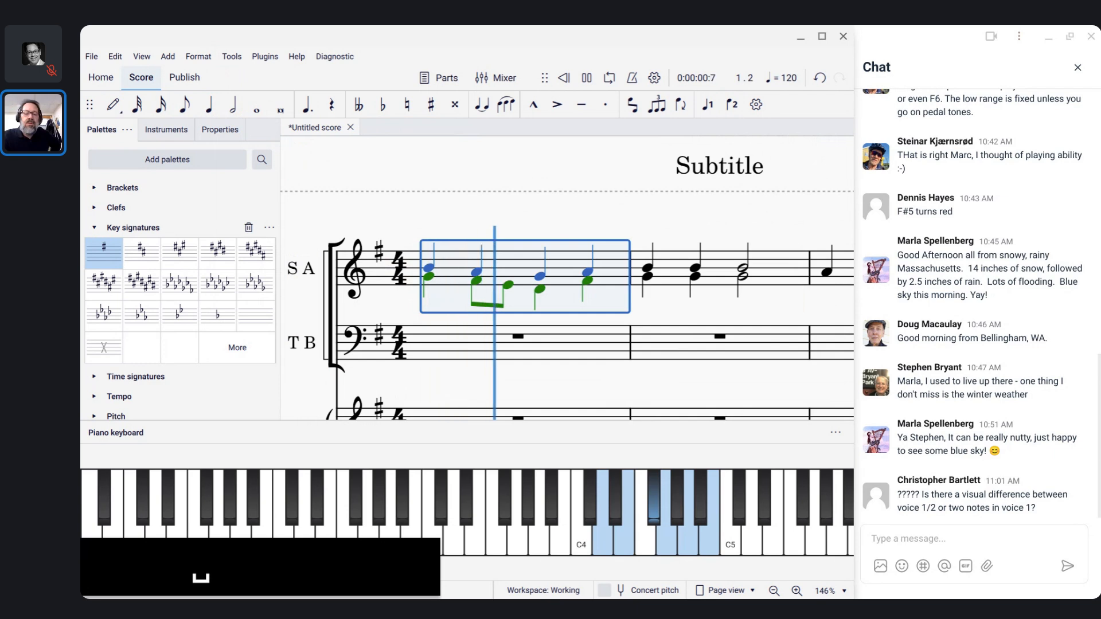
key("space")
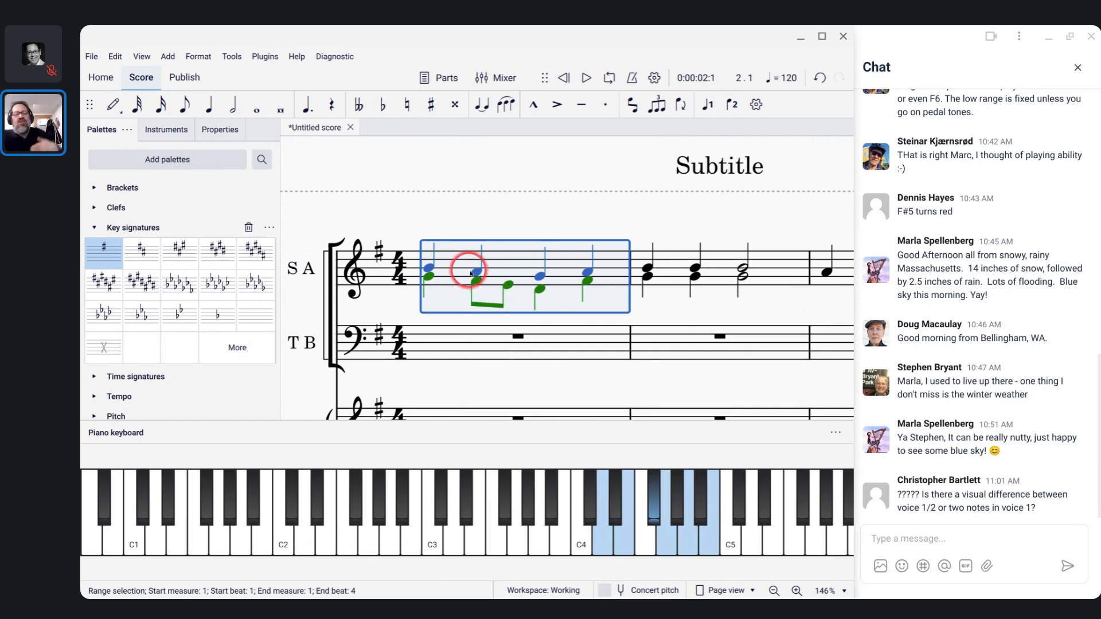
Step: Try imploding measure 1 with its differing soprano and alto rhythms, inspect the first chord's top note, and undo the implode
left_click(232, 56)
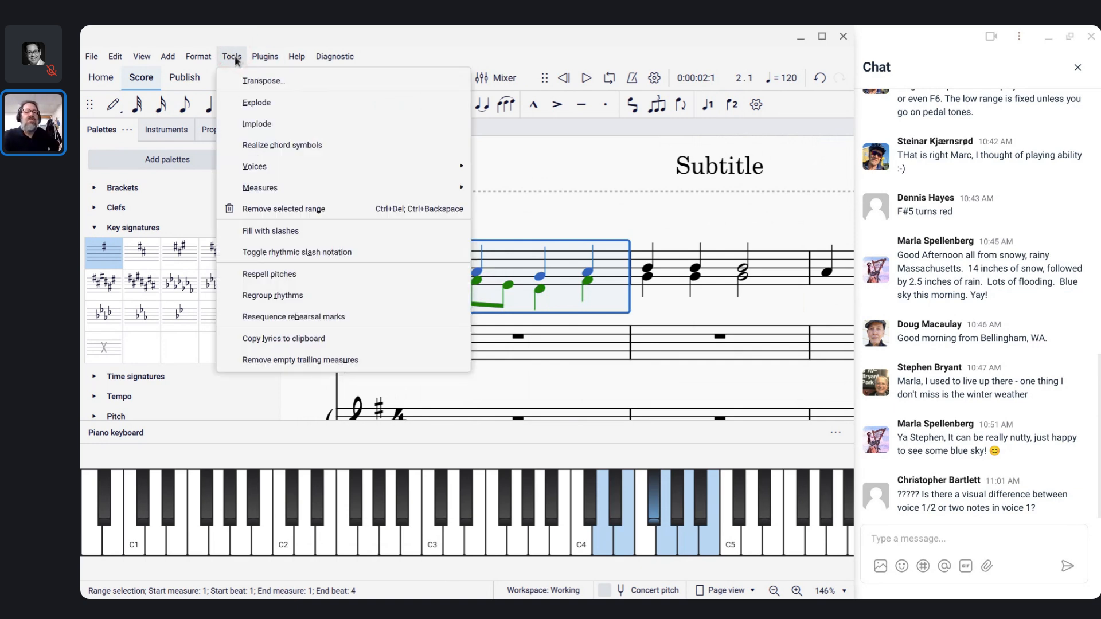
left_click(269, 127)
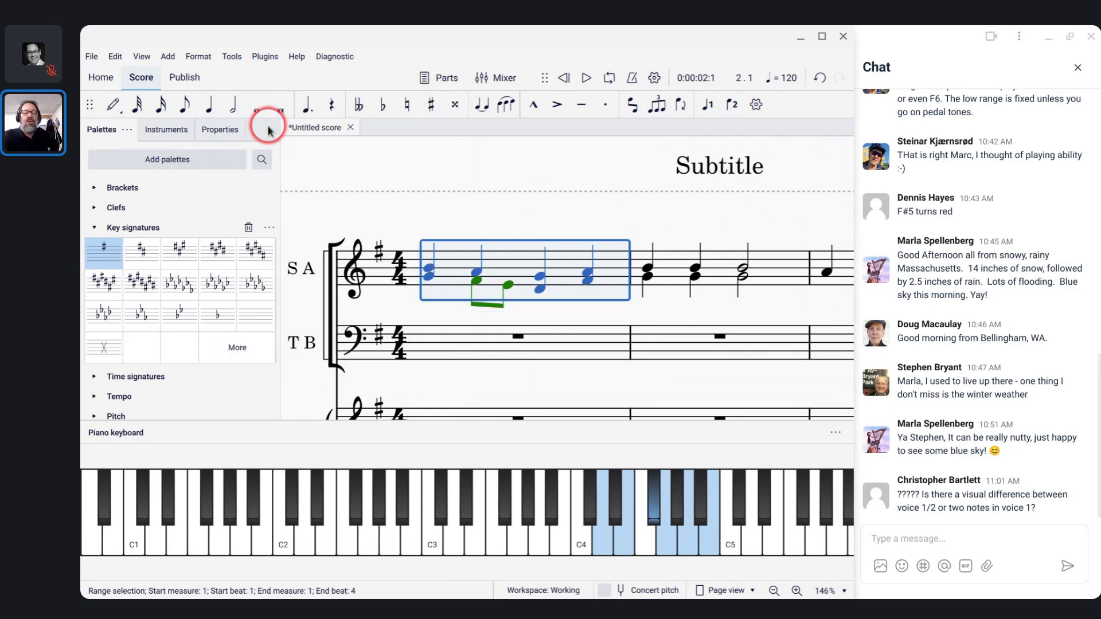
left_click(426, 270)
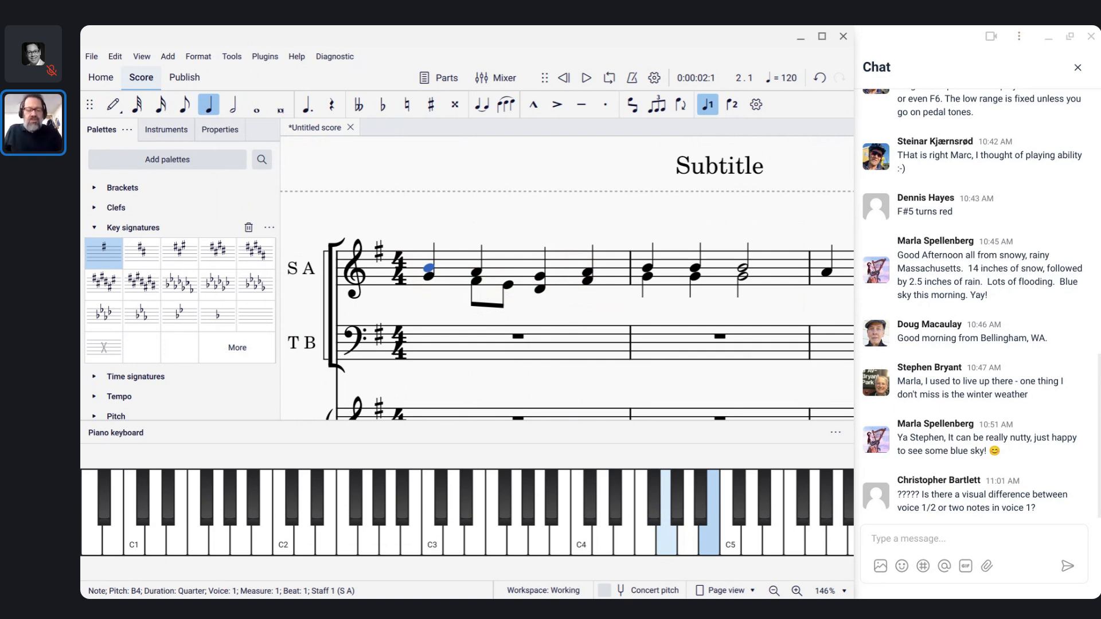
key("ctrl+z")
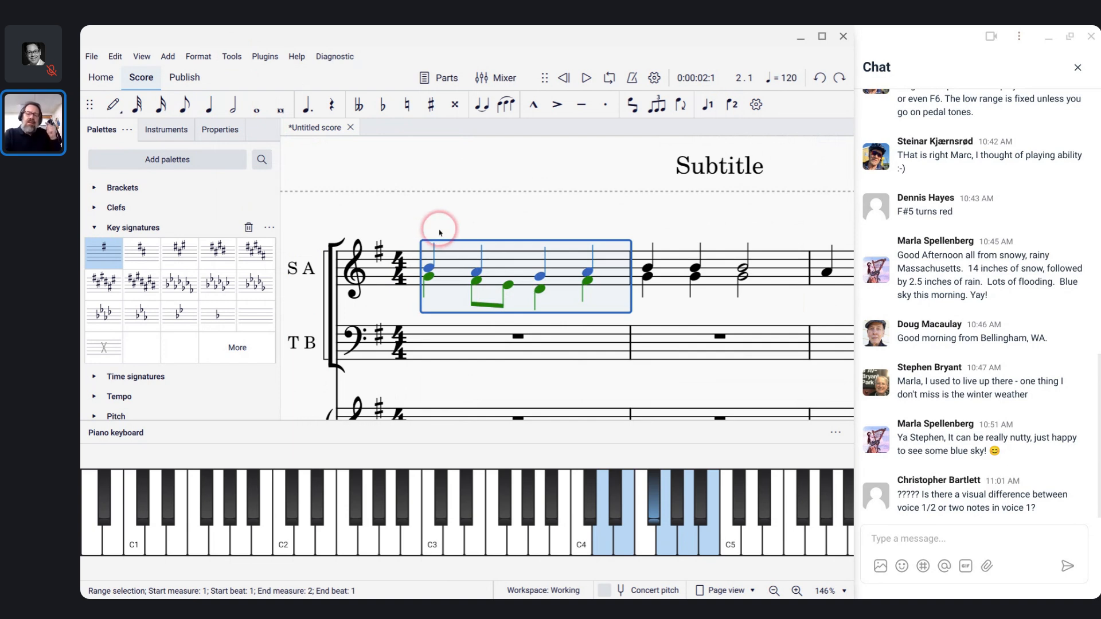
Step: Start lyrics on the first soprano note of measure 1 and enter the hyphenated syllables "Ma-ry" under beats 1 and 2
scroll(439, 233, "down", 1)
scroll(439, 233, "down", 3)
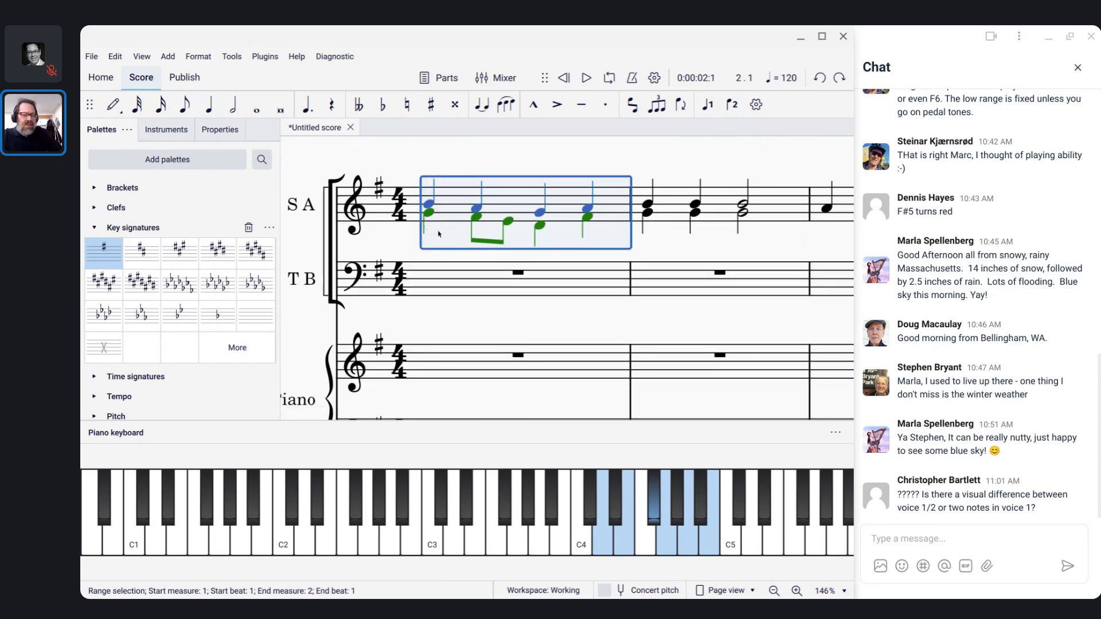
left_click(438, 241)
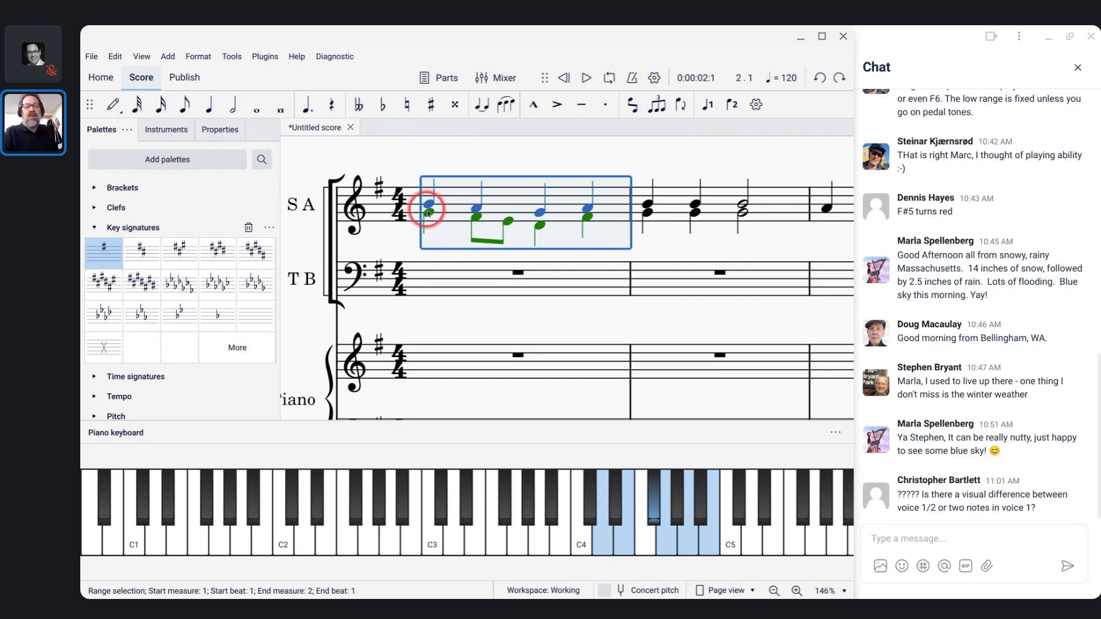
scroll(433, 202, "up", 3)
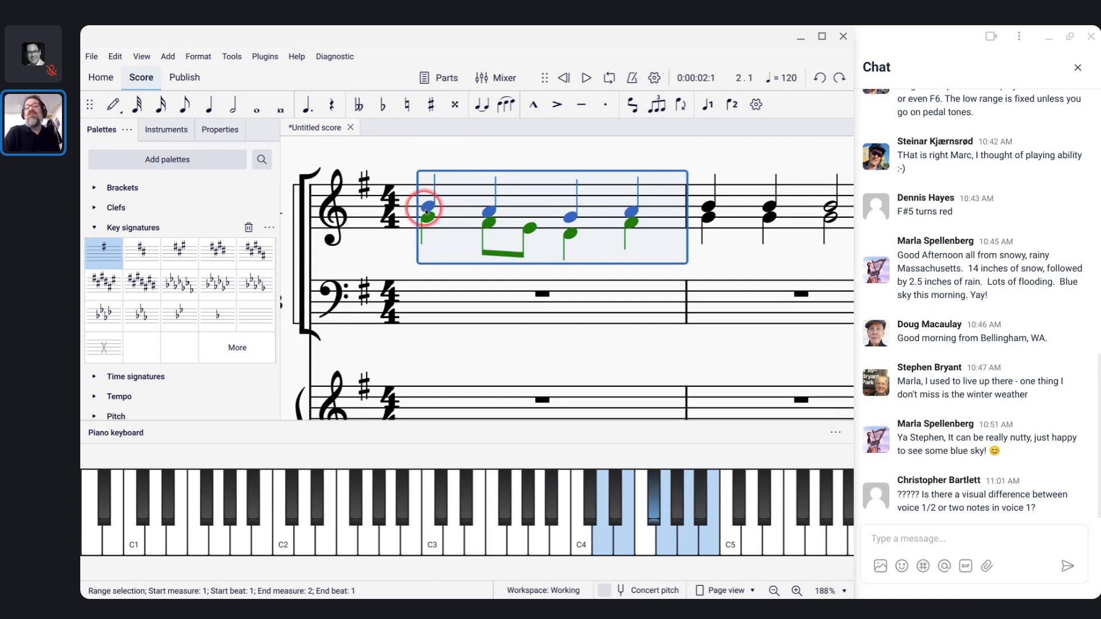
scroll(426, 211, "down", 1)
scroll(426, 212, "down", 1)
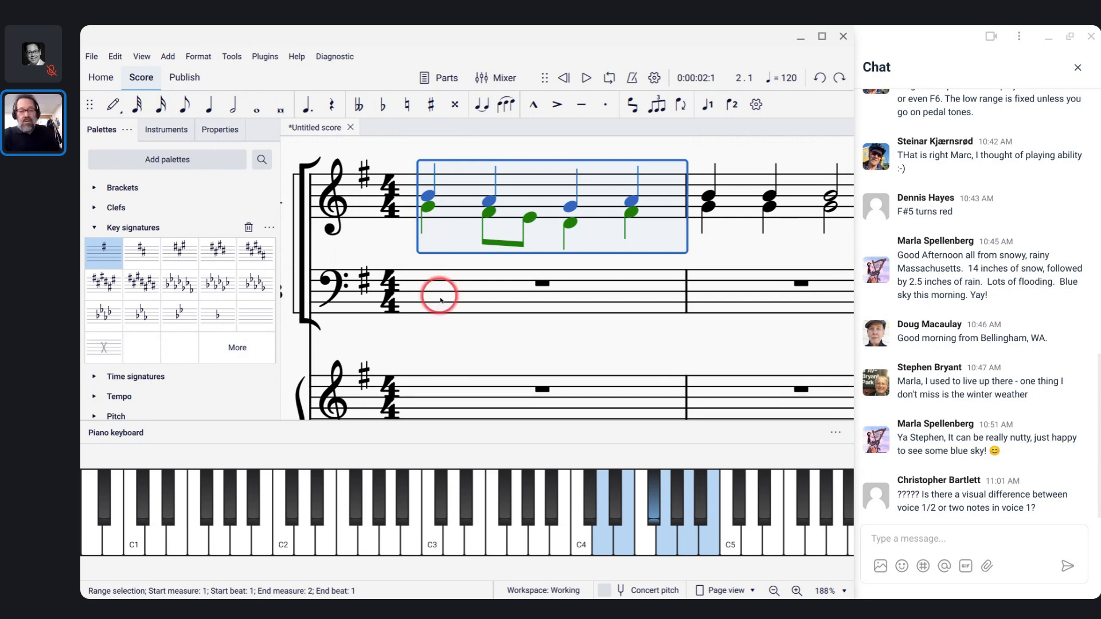
left_click(429, 196)
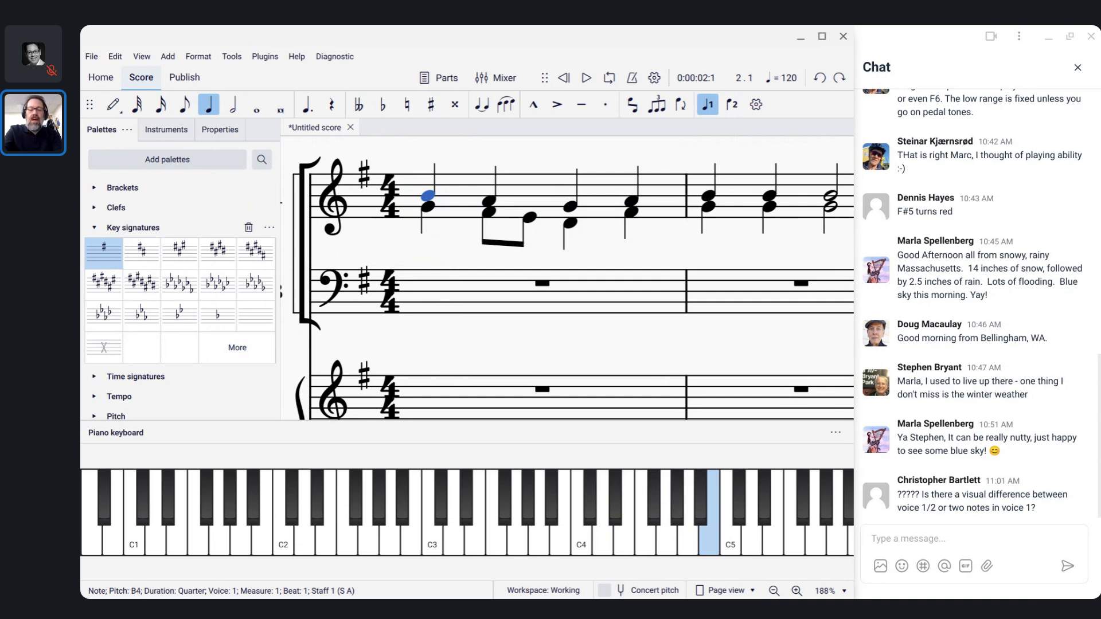
key("ctrl+l")
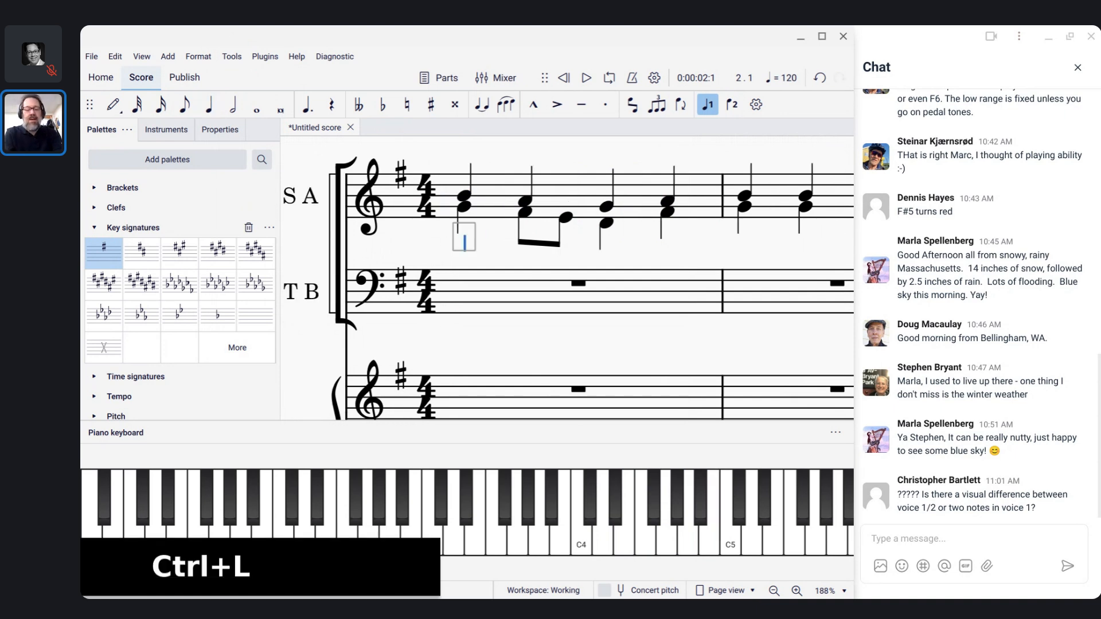
type("Ma")
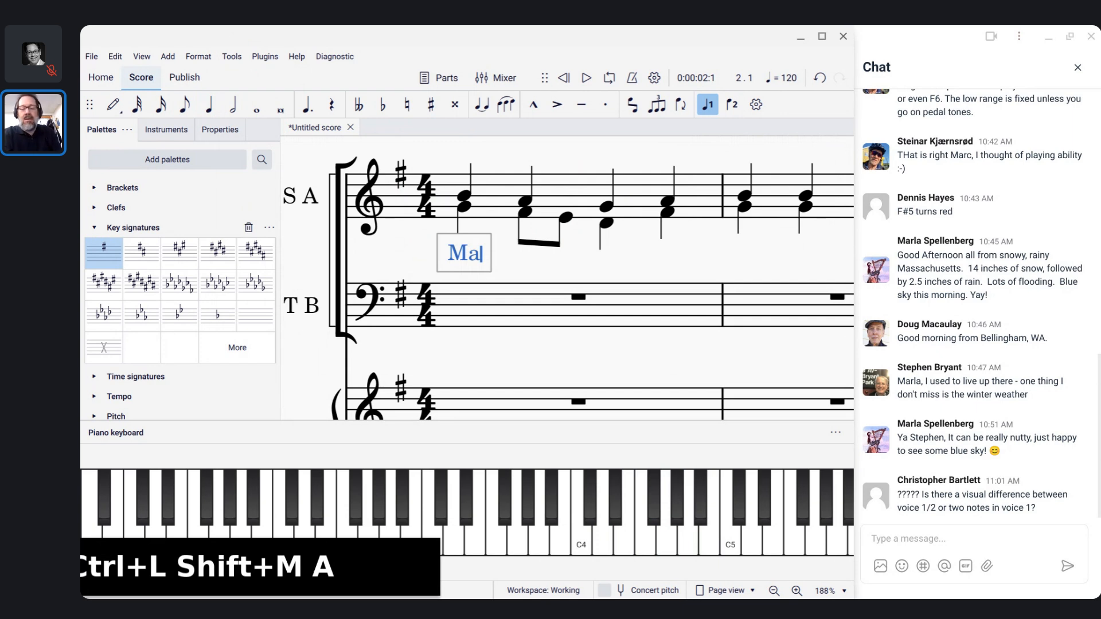
key("minus")
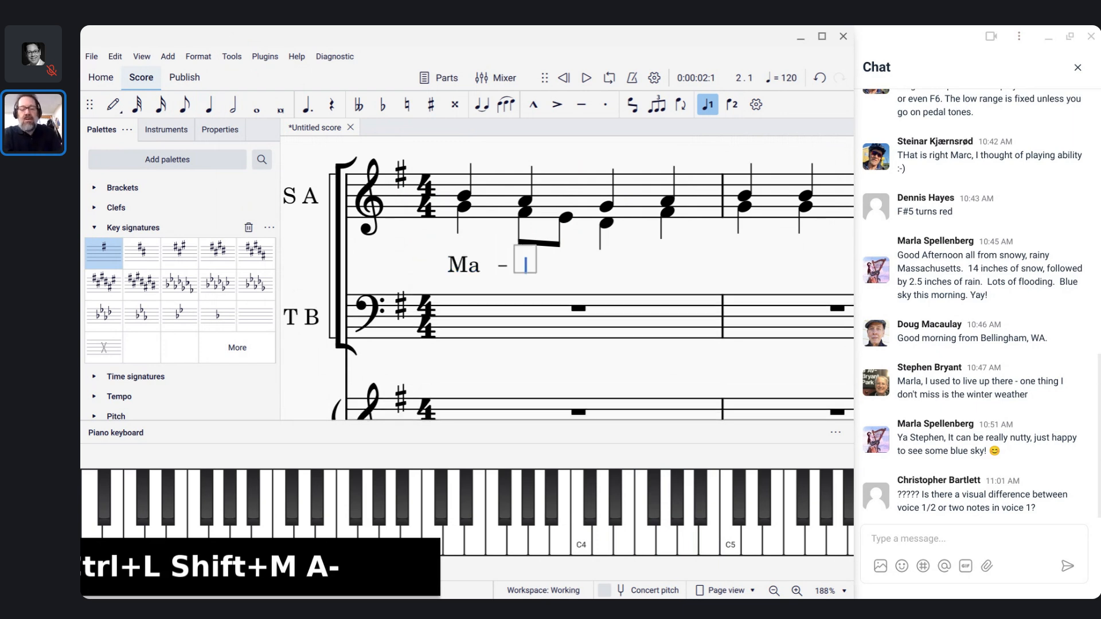
type("ry")
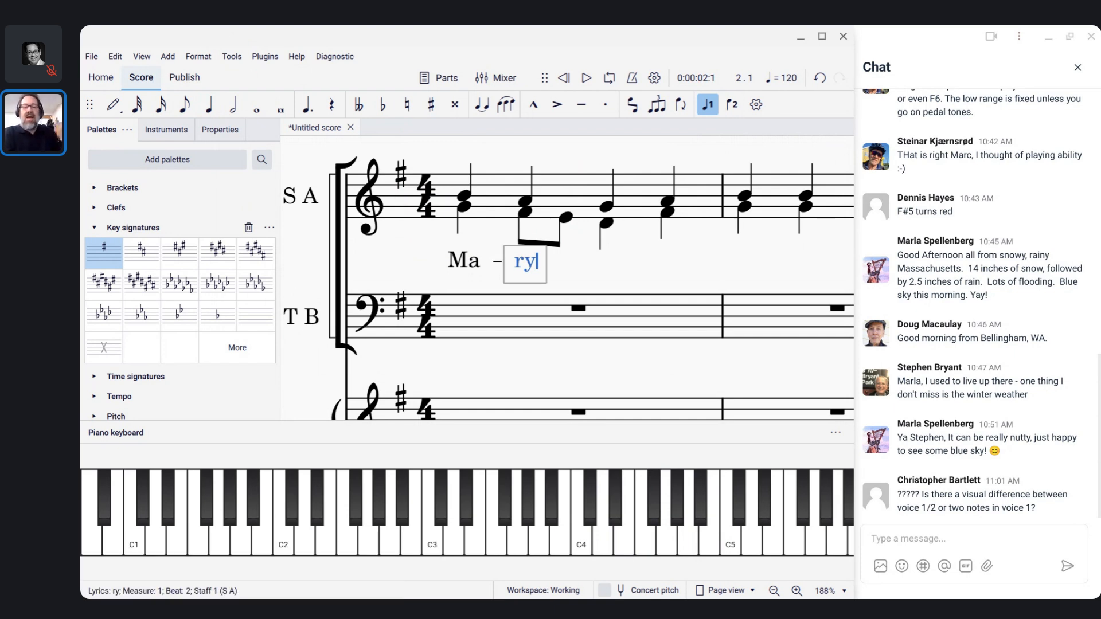
key("space")
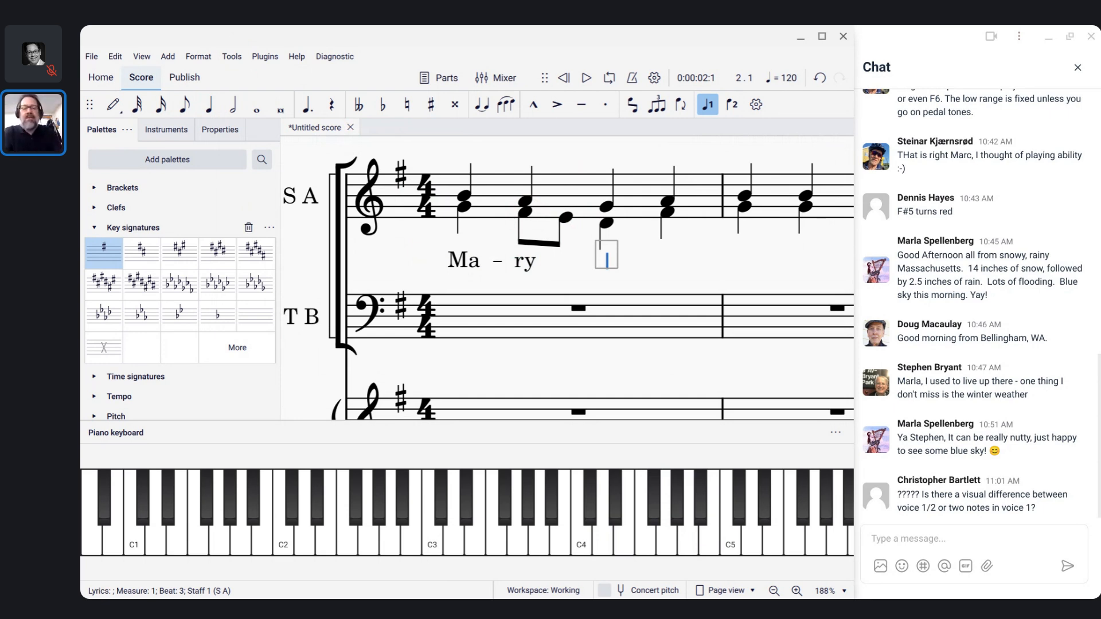
Step: Enter the lyrics "had" and "a" under beats 3 and 4 of measure 1
type("had")
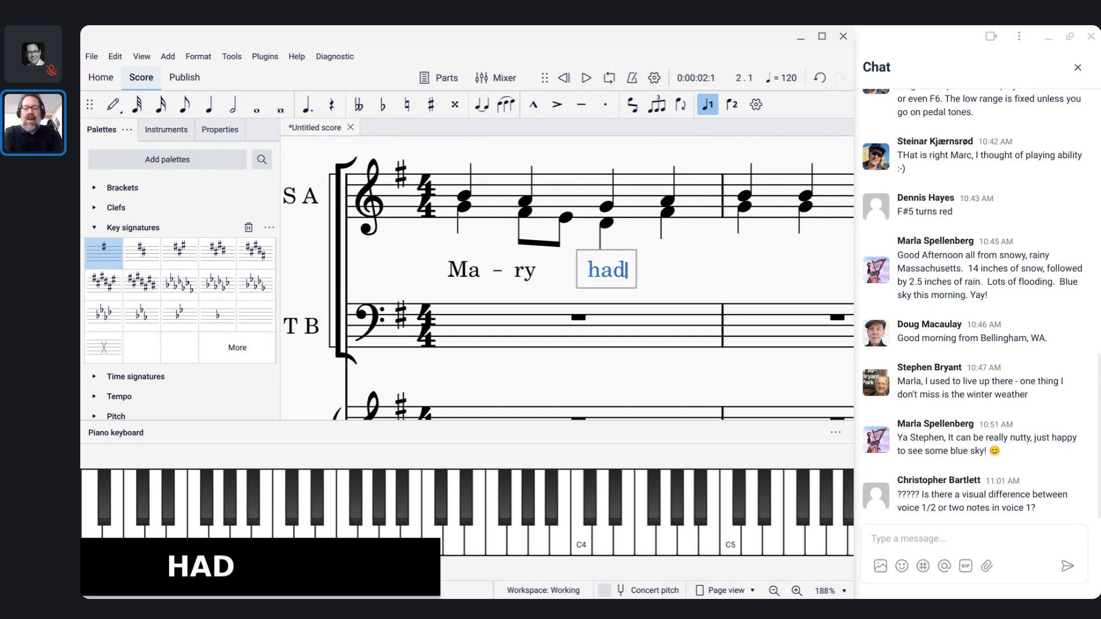
key("space")
type("a")
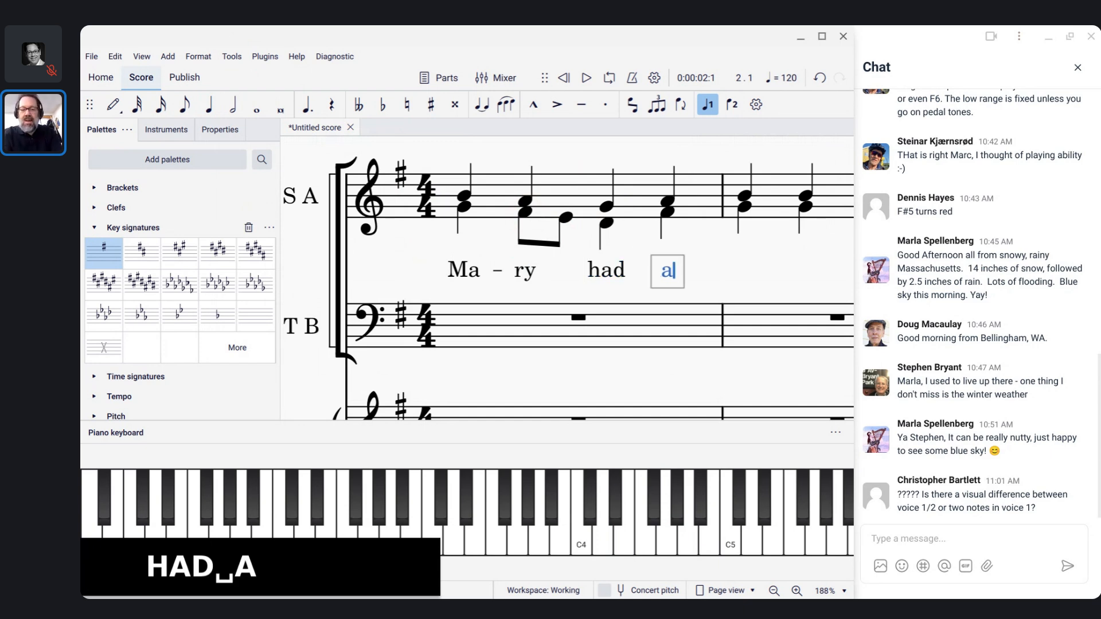
key("space")
Step: Enter the lyrics "lit-tle lamb," under the soprano notes of measure 2, hyphenating "lit-tle" across its two notes
type("l")
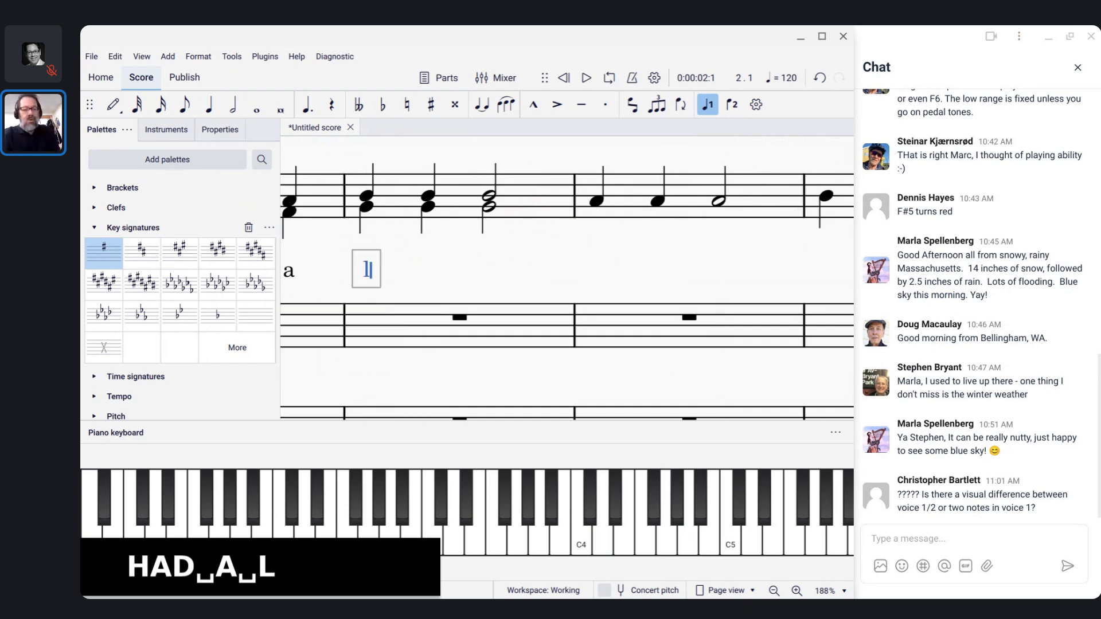
type("i")
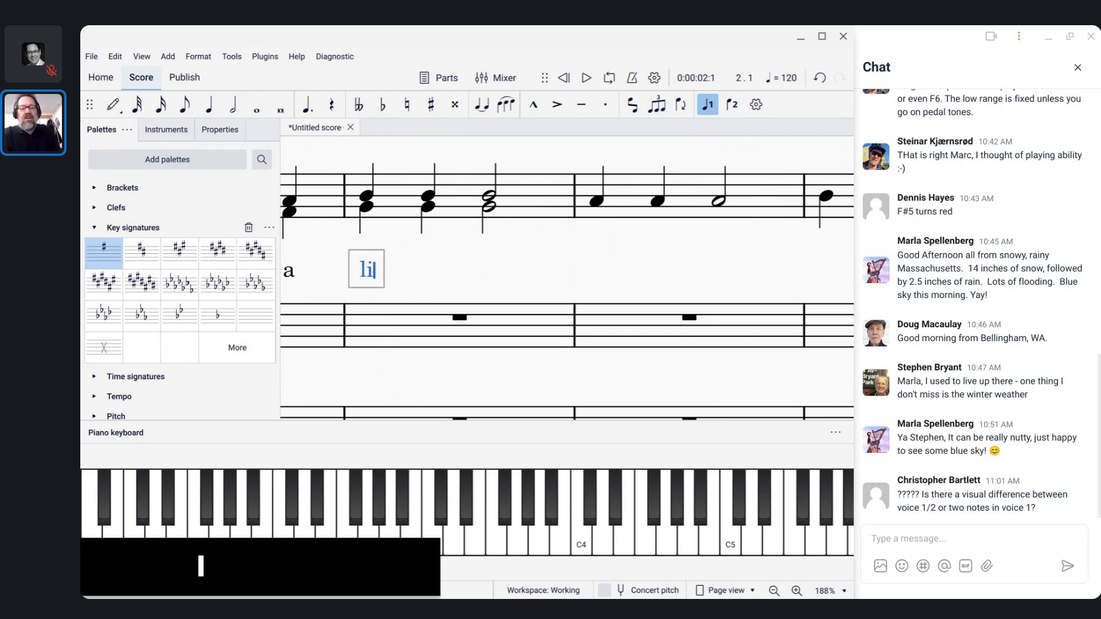
type("t")
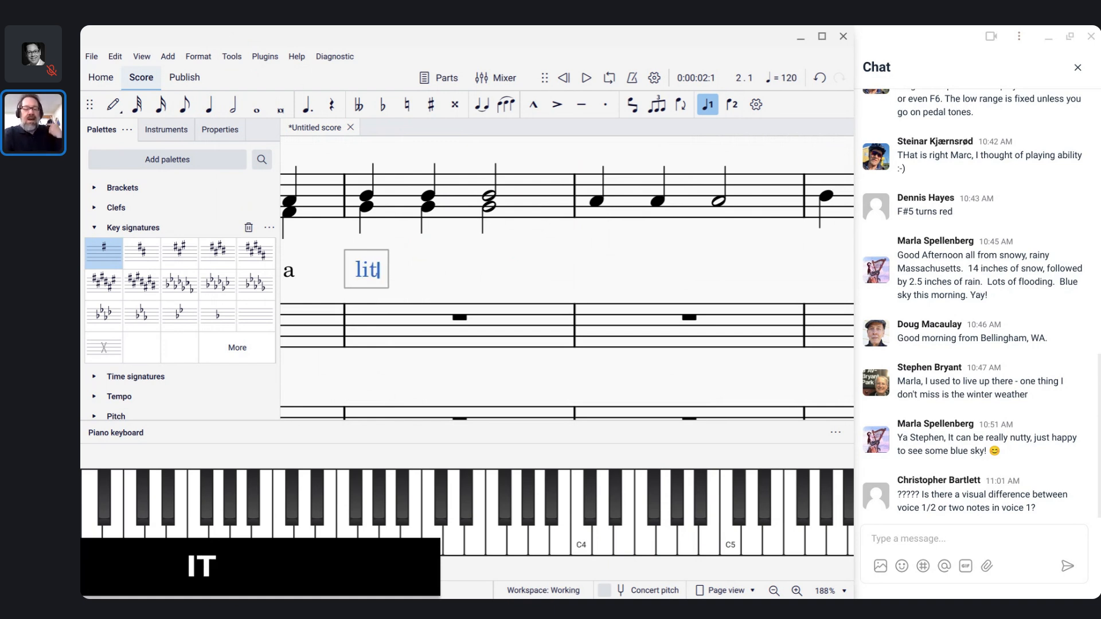
key("minus")
type("tle")
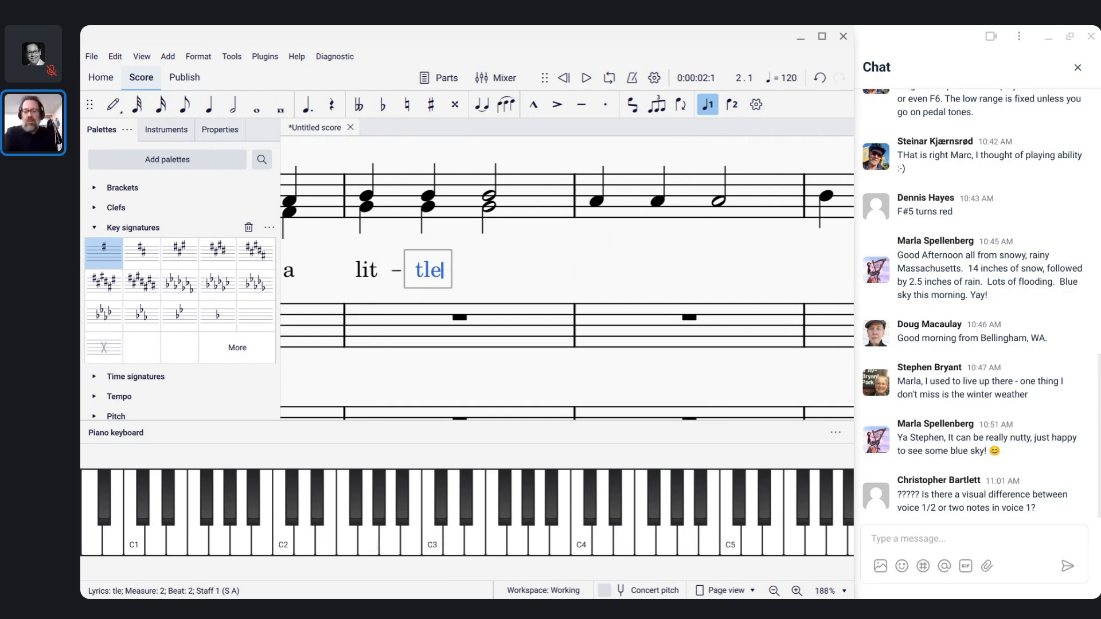
key("space")
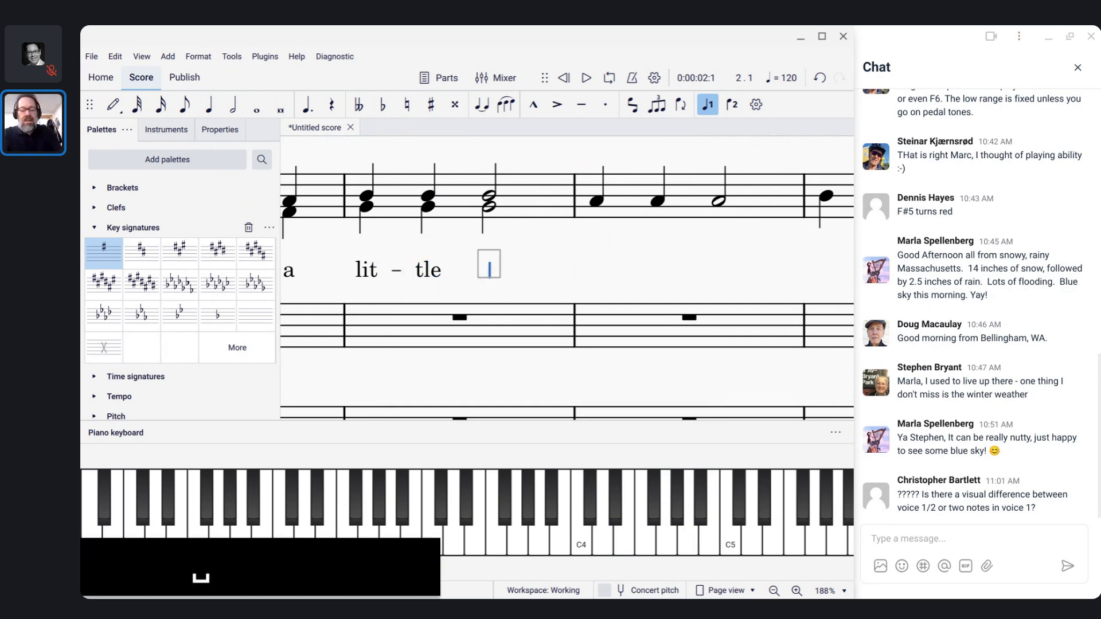
type("lamb,")
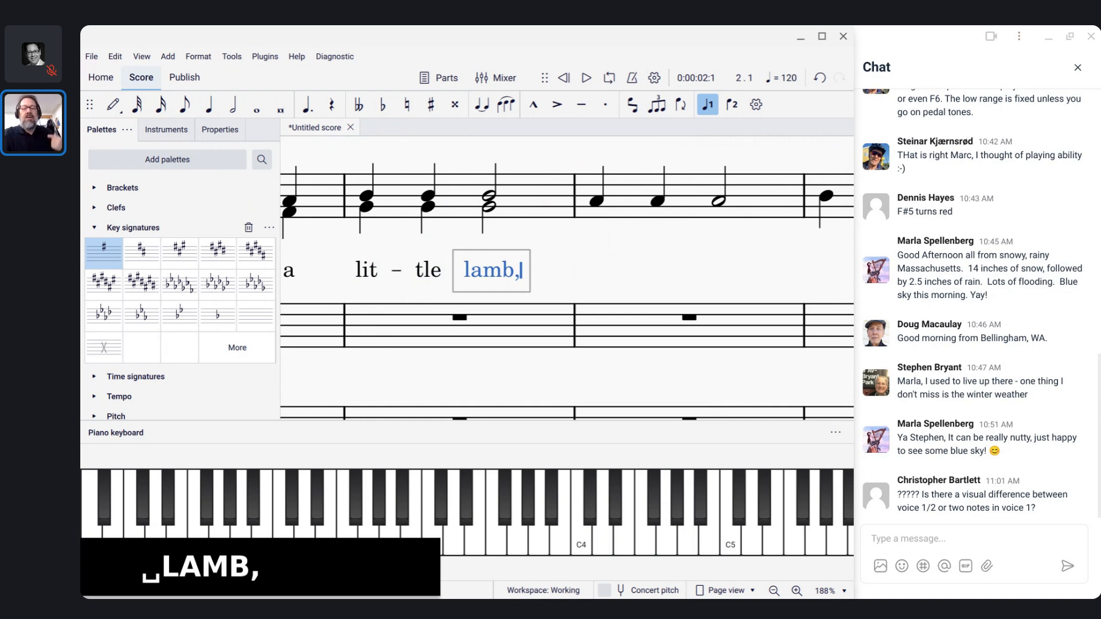
Step: Enter the hyphenated lyric "lit-tle" under the first two soprano notes of measure 3 and finish lyric entry
key("space")
type("lit")
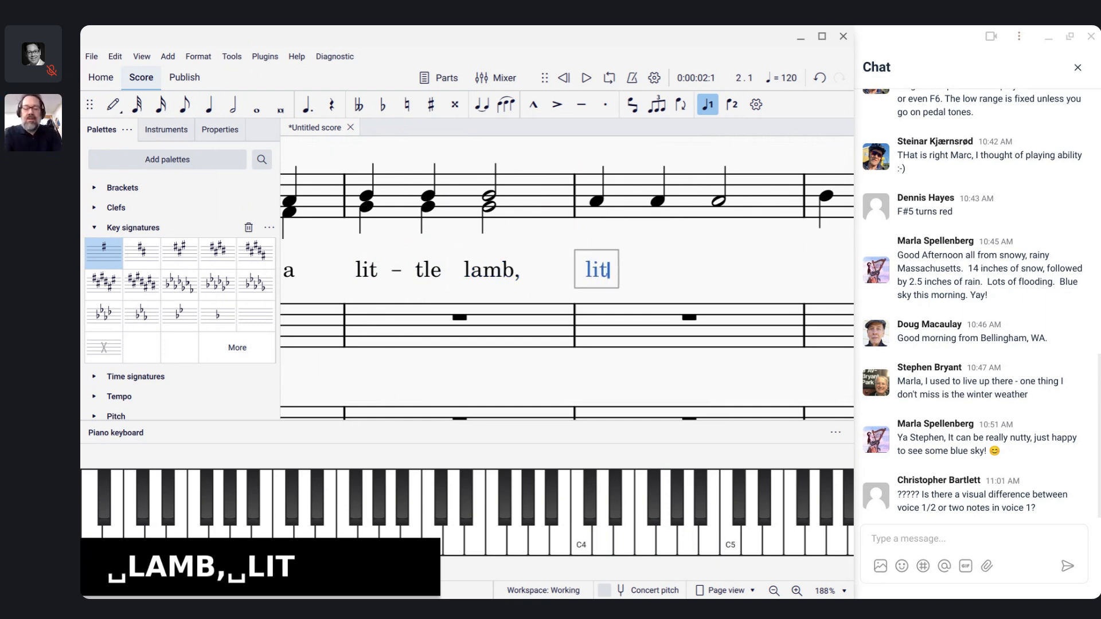
key("minus")
type("tle")
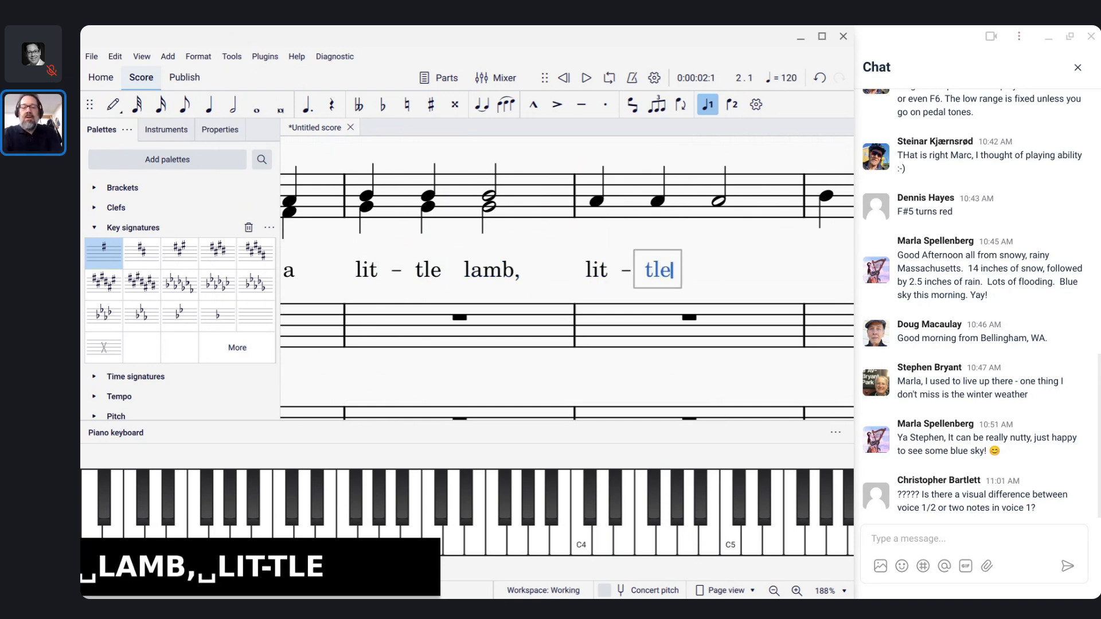
key("Escape")
scroll(568, 275, "left", 10)
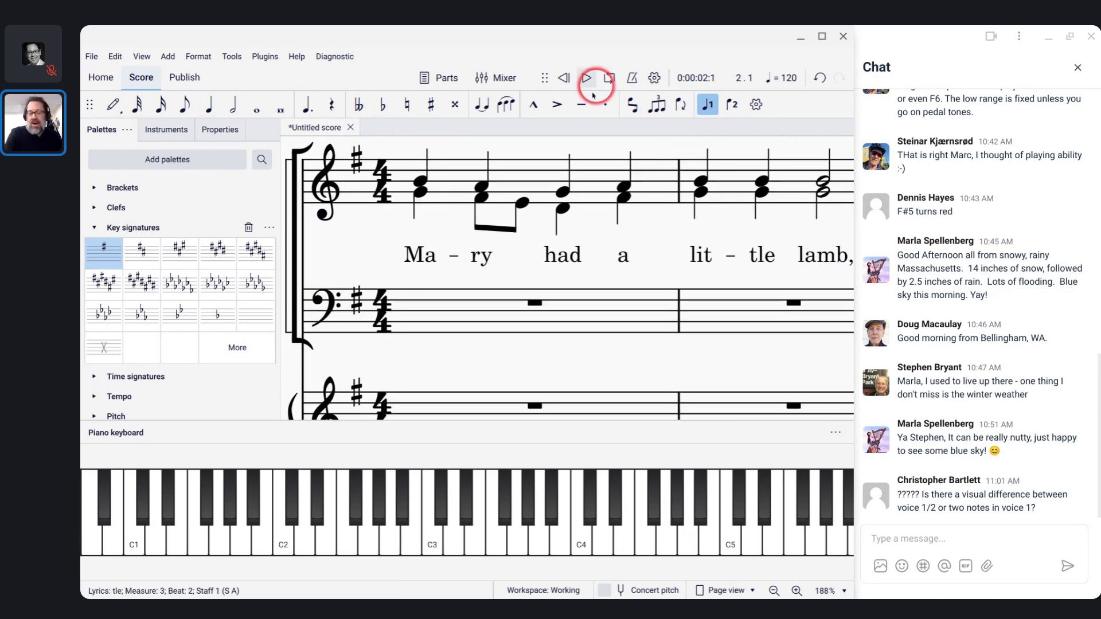
Step: Enter the bass quarter notes G2, F♯2, G2 and F♯2 in measure 1 of the T B staff
left_click(460, 318)
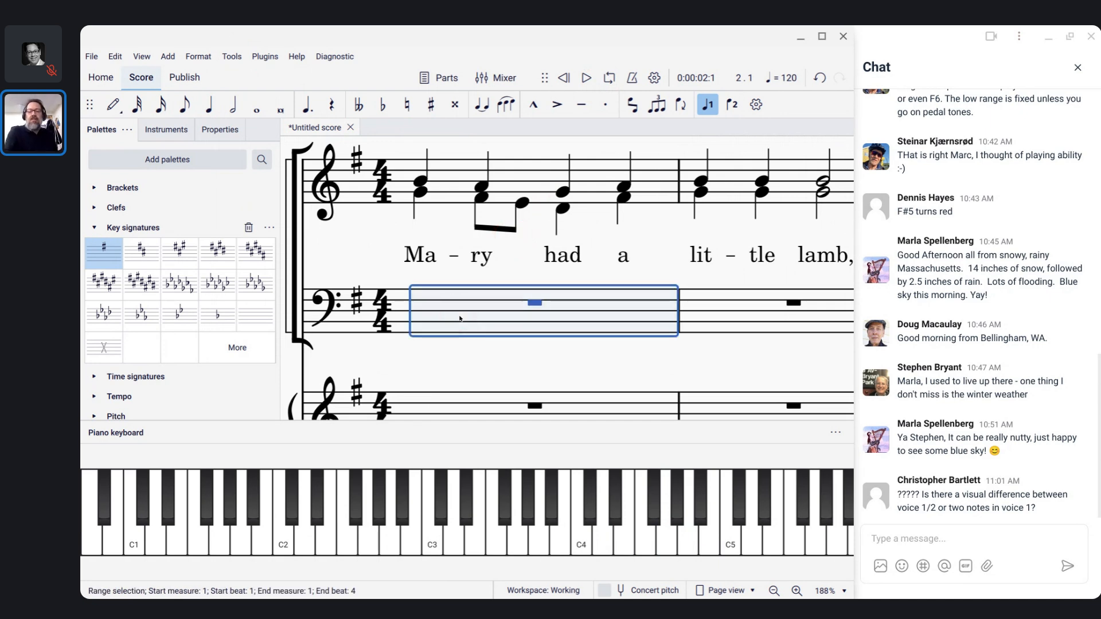
scroll(569, 281, "up", 1)
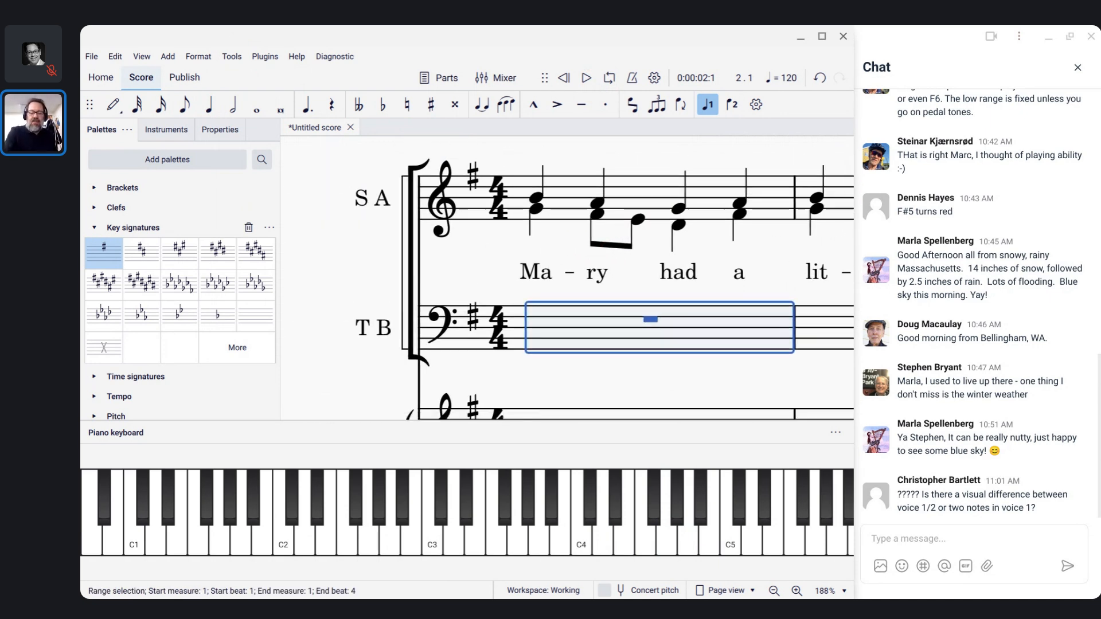
key("n")
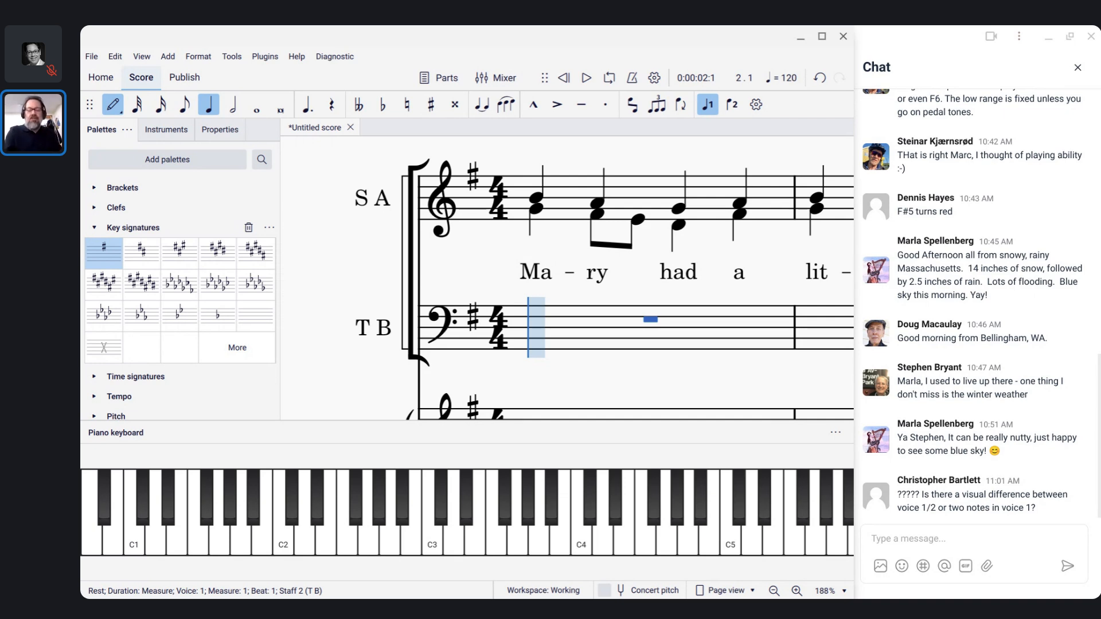
key("5")
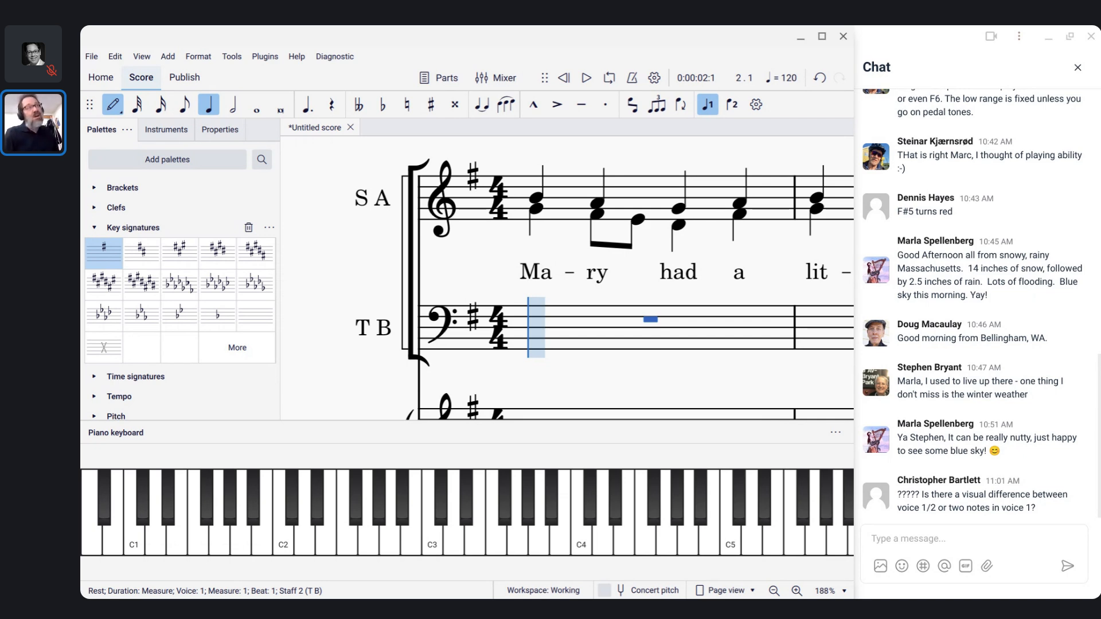
scroll(585, 276, "right", 3)
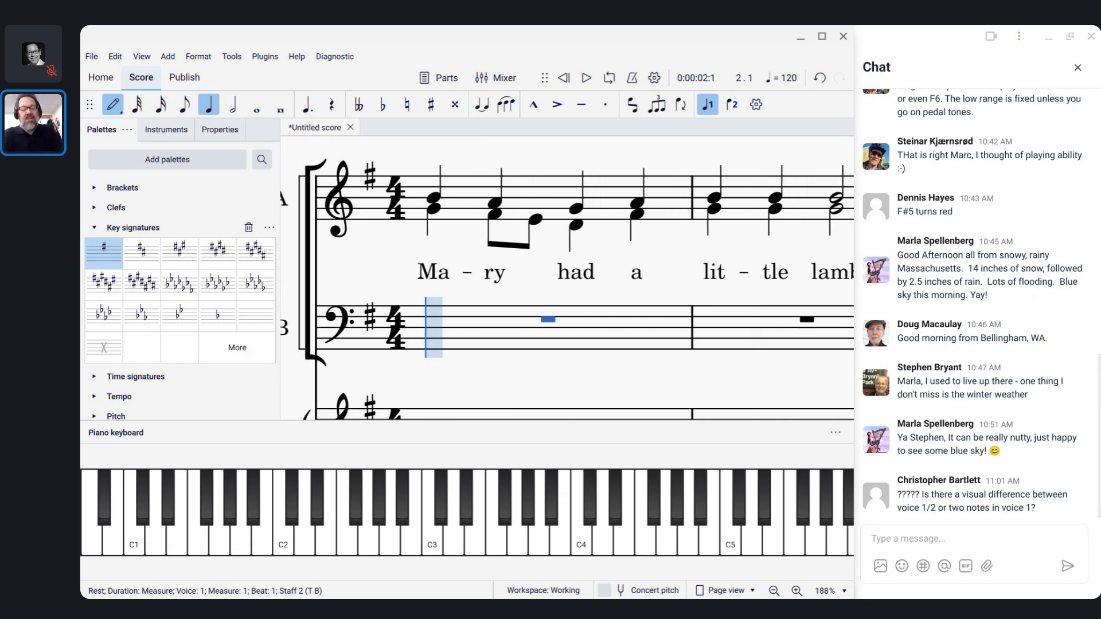
scroll(574, 276, "down", 3)
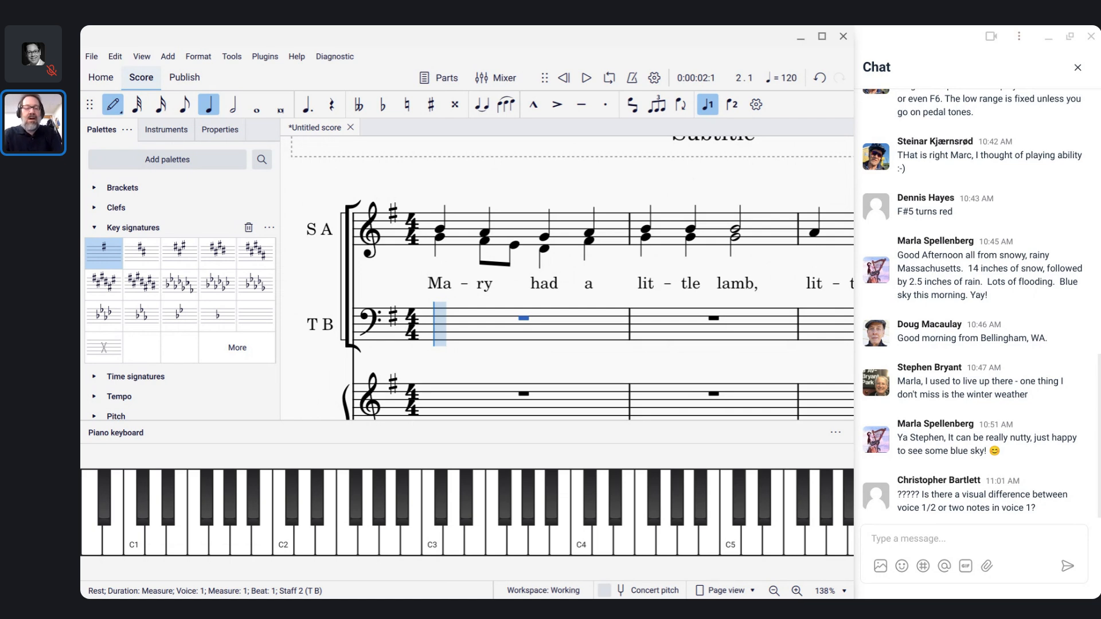
key("g")
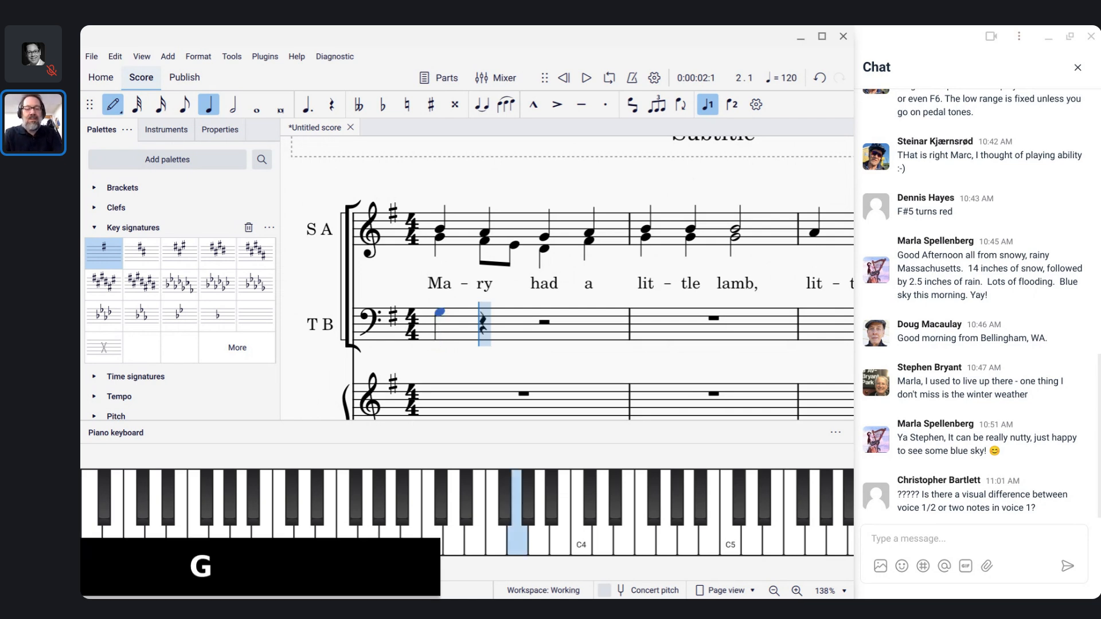
key("ctrl+Down")
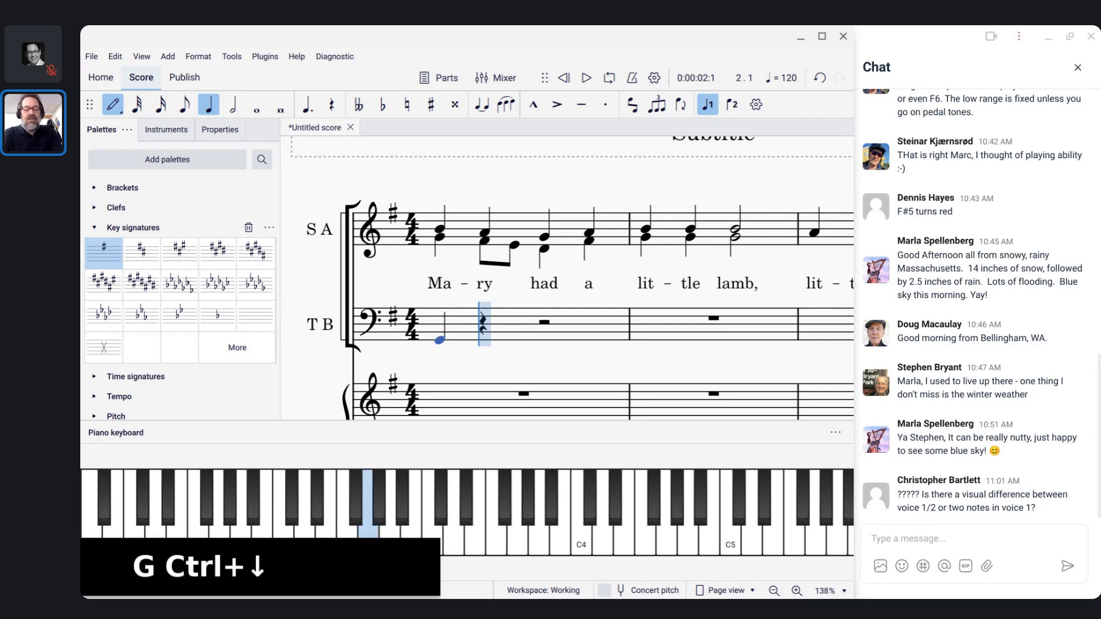
key("f")
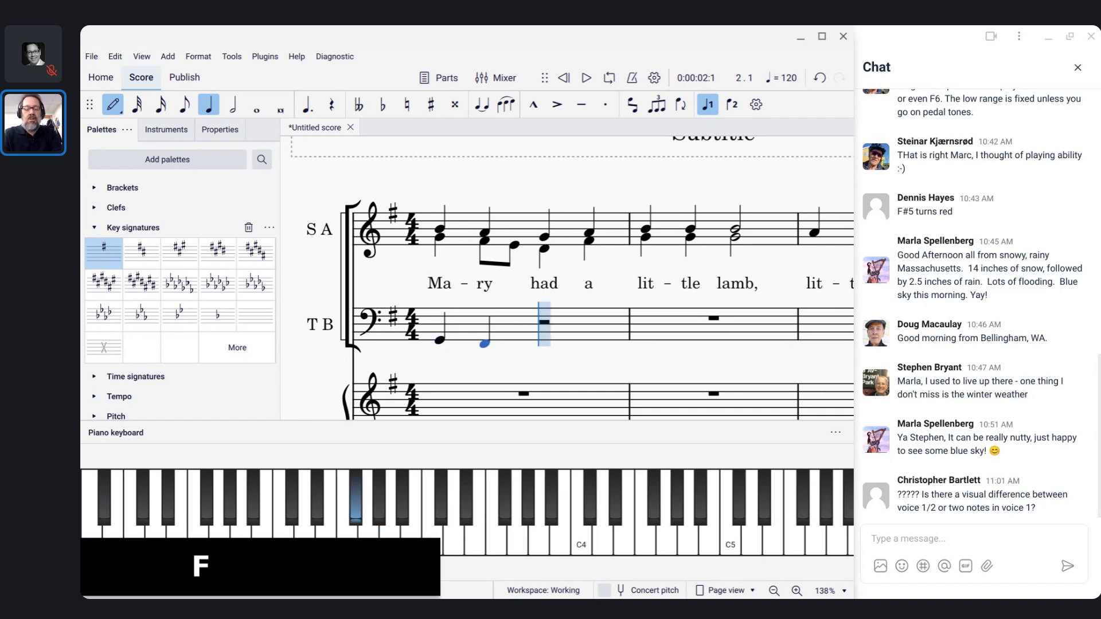
key("g")
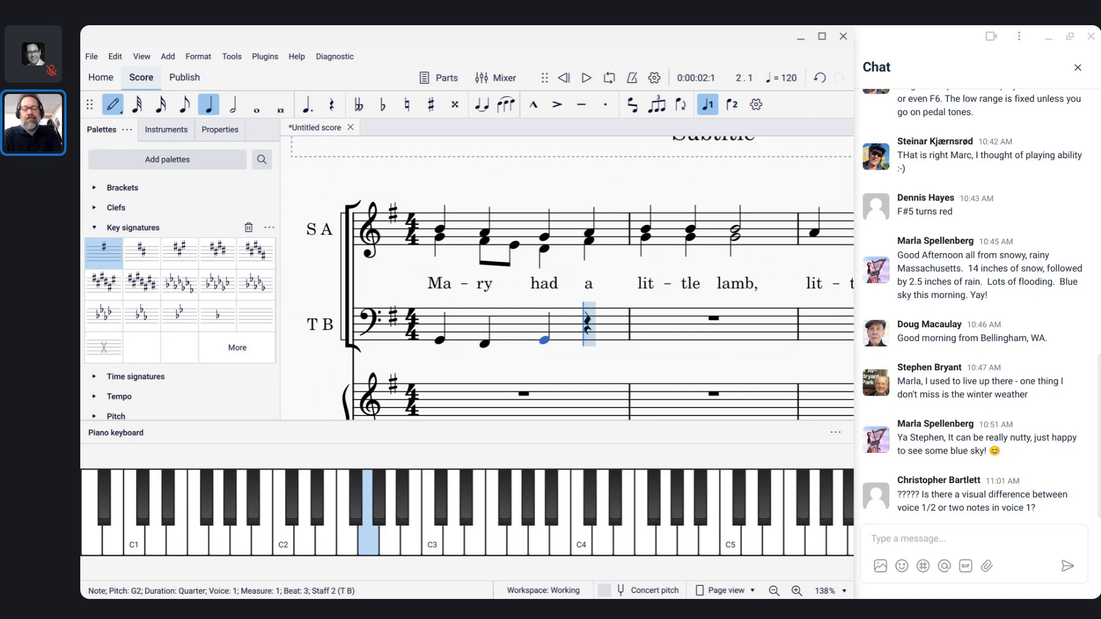
key("f")
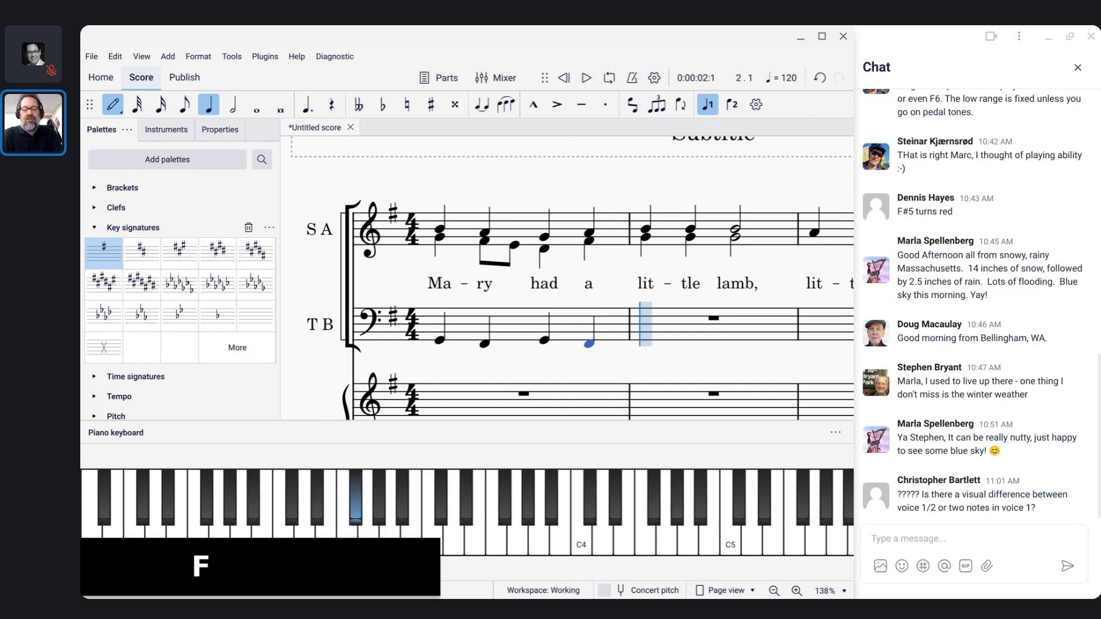
Step: Enter three bass G2 notes in measure 2 of the T B staff and lengthen the third to a half note
key("g")
key("g")
key("g")
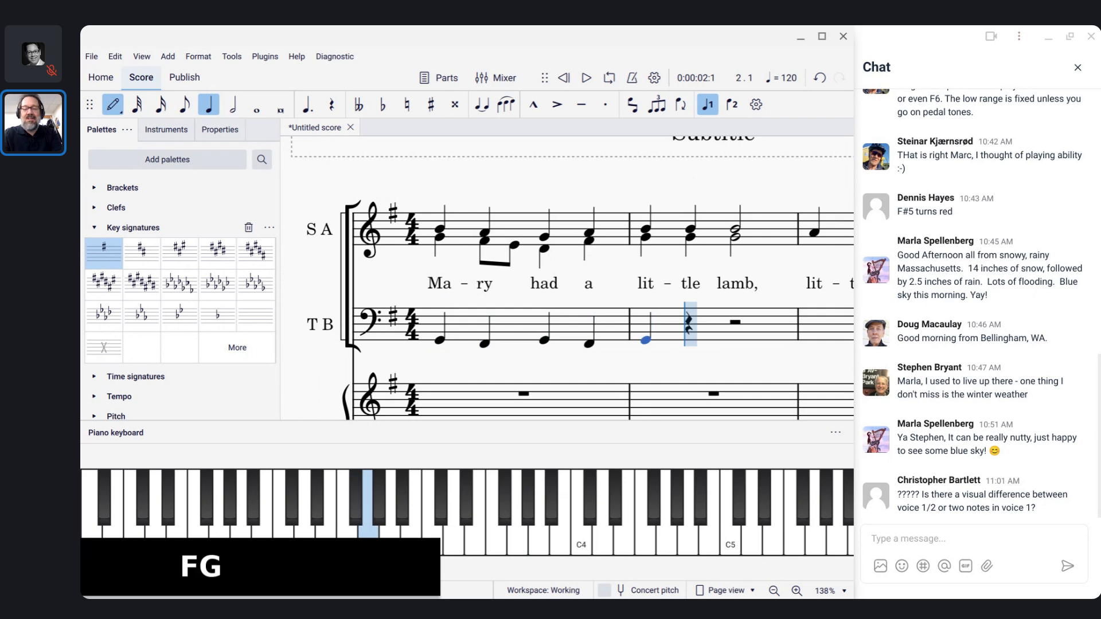
key("Escape")
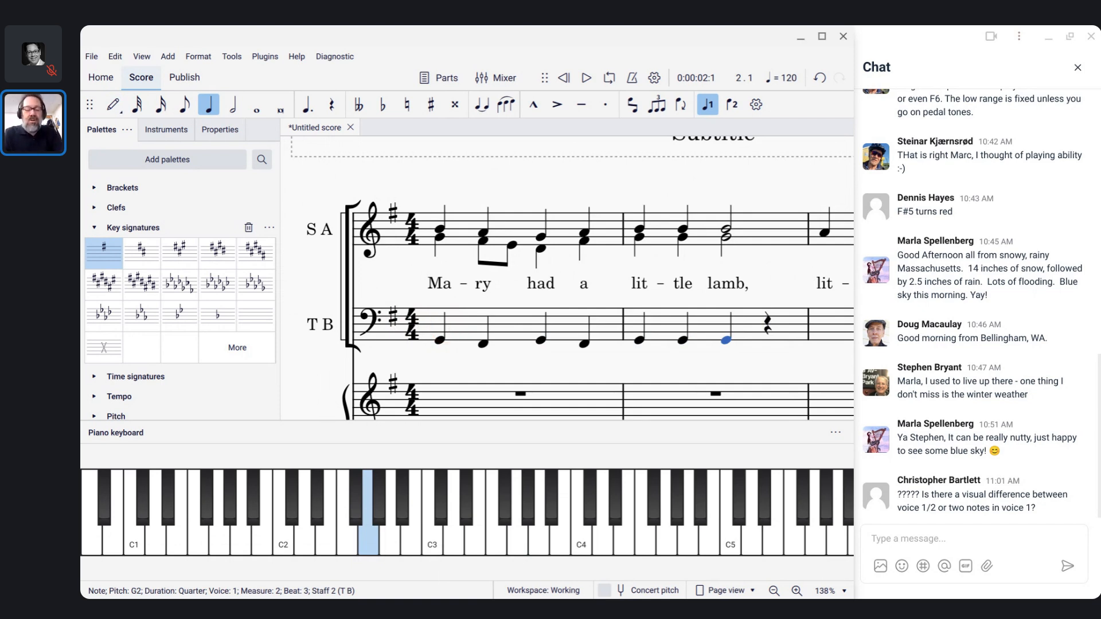
key("shift+w")
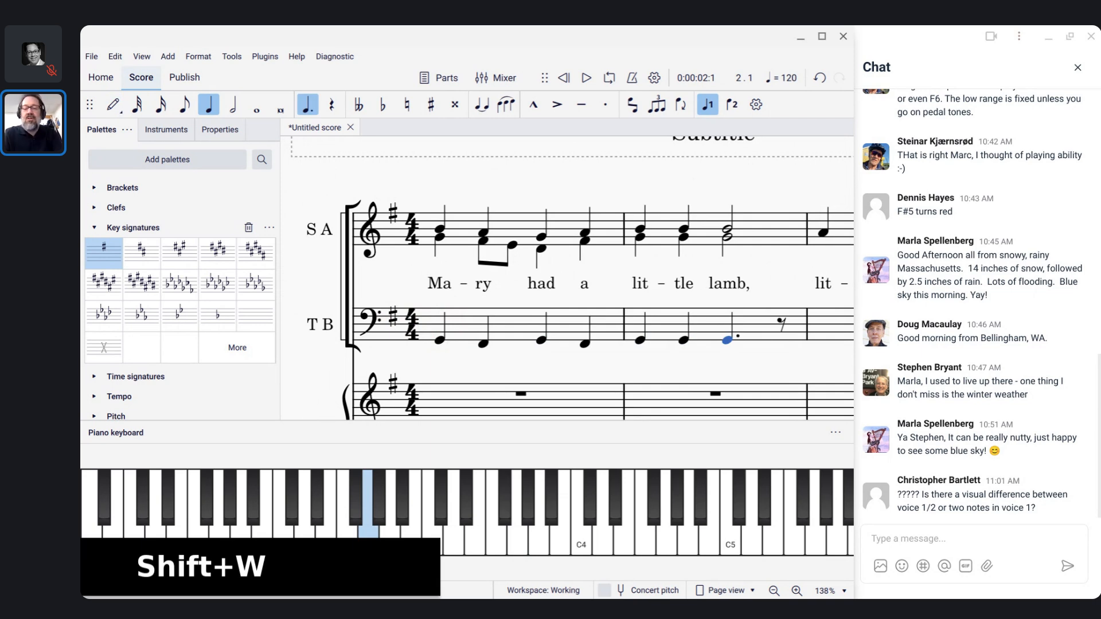
key("shift+w")
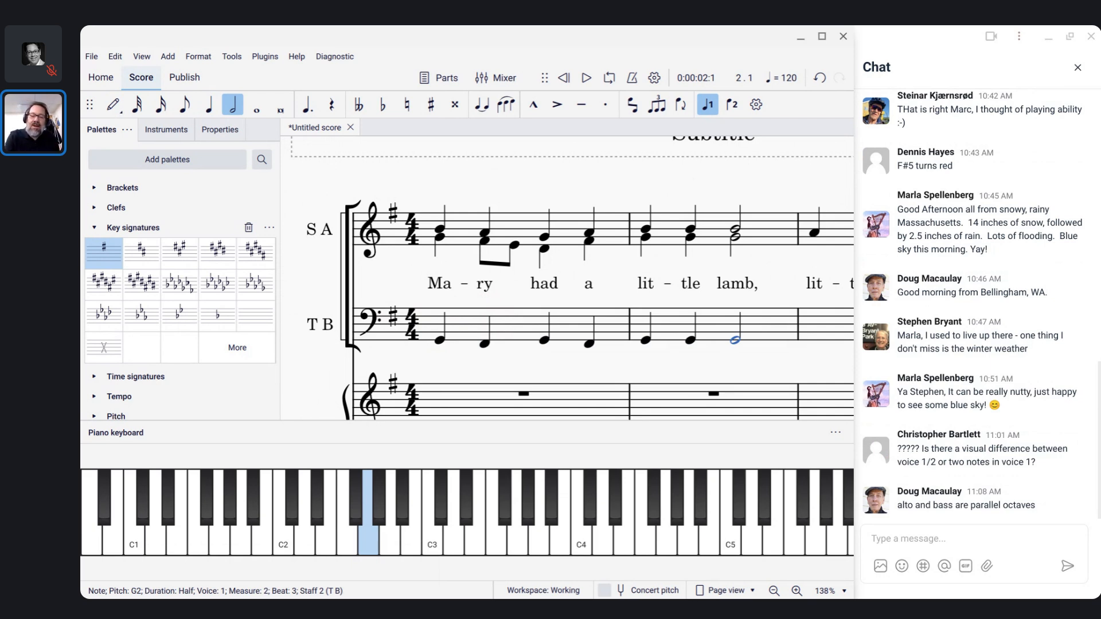
Step: Replace the bass note on beat 2 of measure 1 with D3
left_click(484, 344)
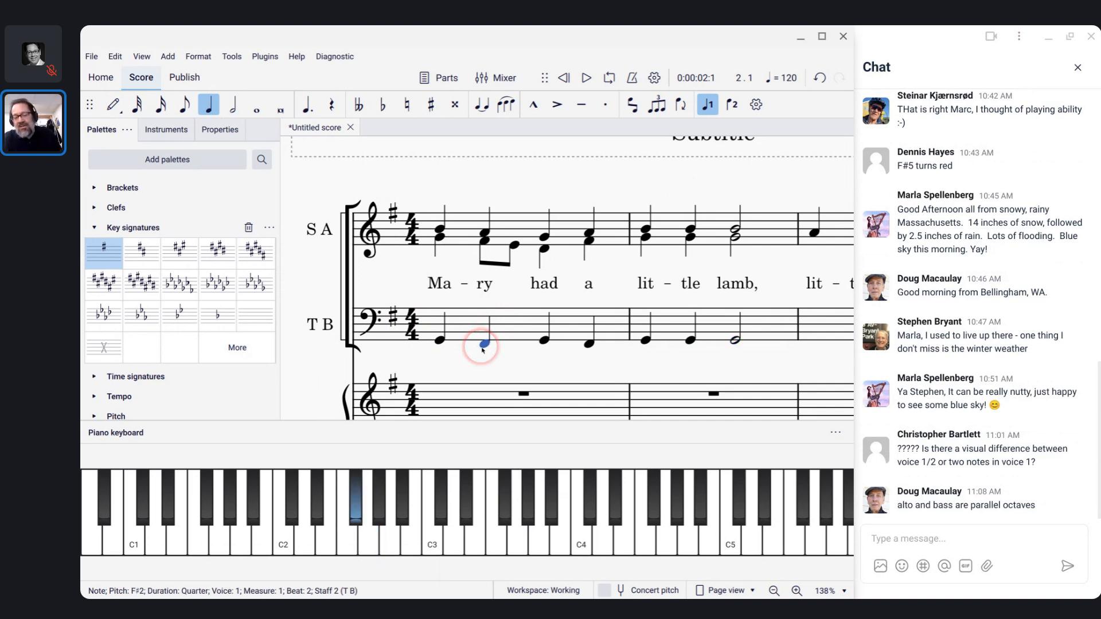
key("ctrl+Up")
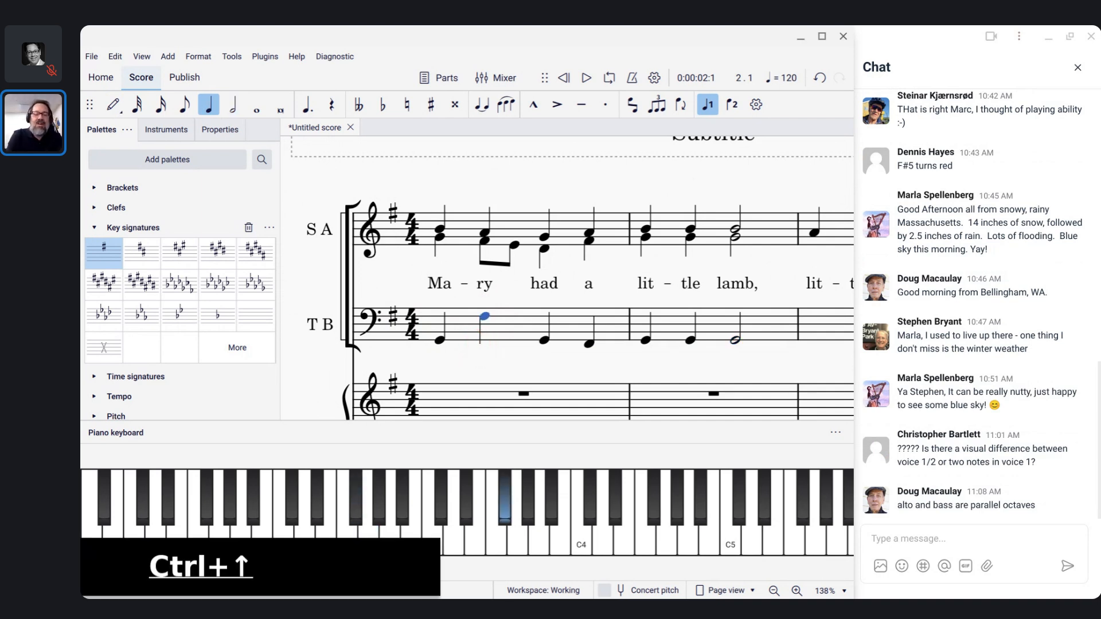
key("ctrl+Down")
key("ctrl+Up")
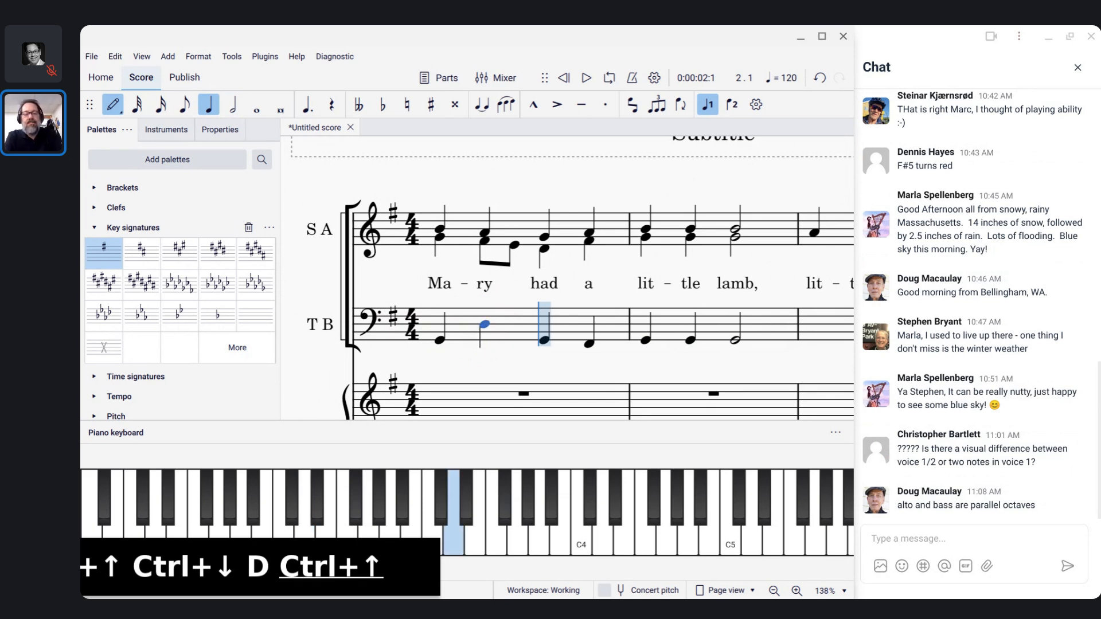
key("Escape")
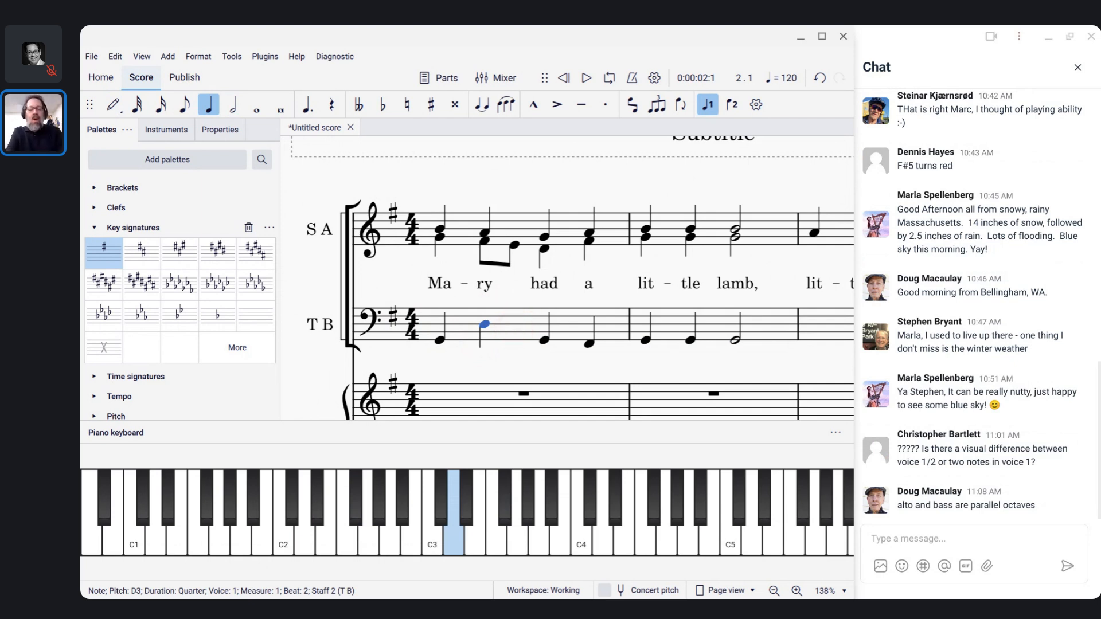
Step: Move the bass notes in measures 1 and 2 of the T B staff to voice 2 and clear the selection
left_click(514, 327)
left_click(724, 335, "shift")
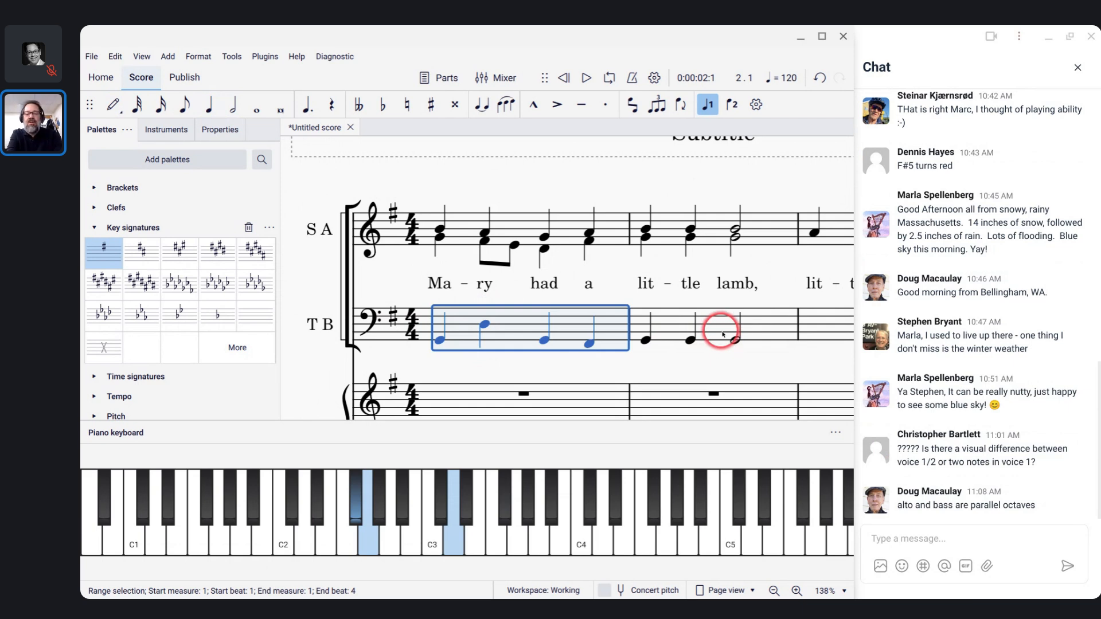
left_click(733, 105)
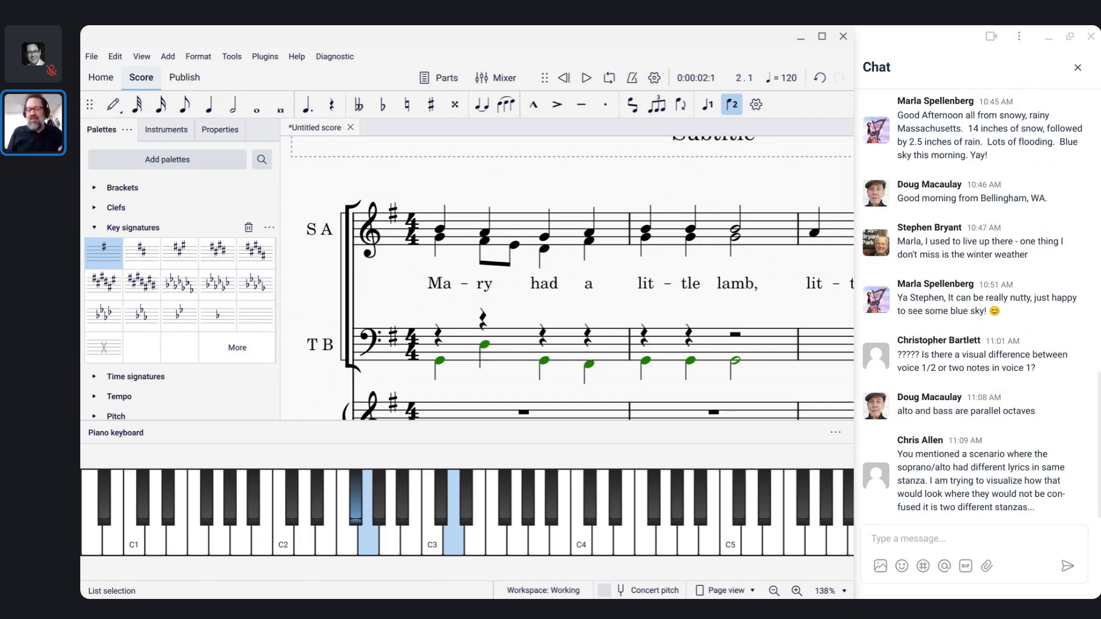
left_click(571, 211)
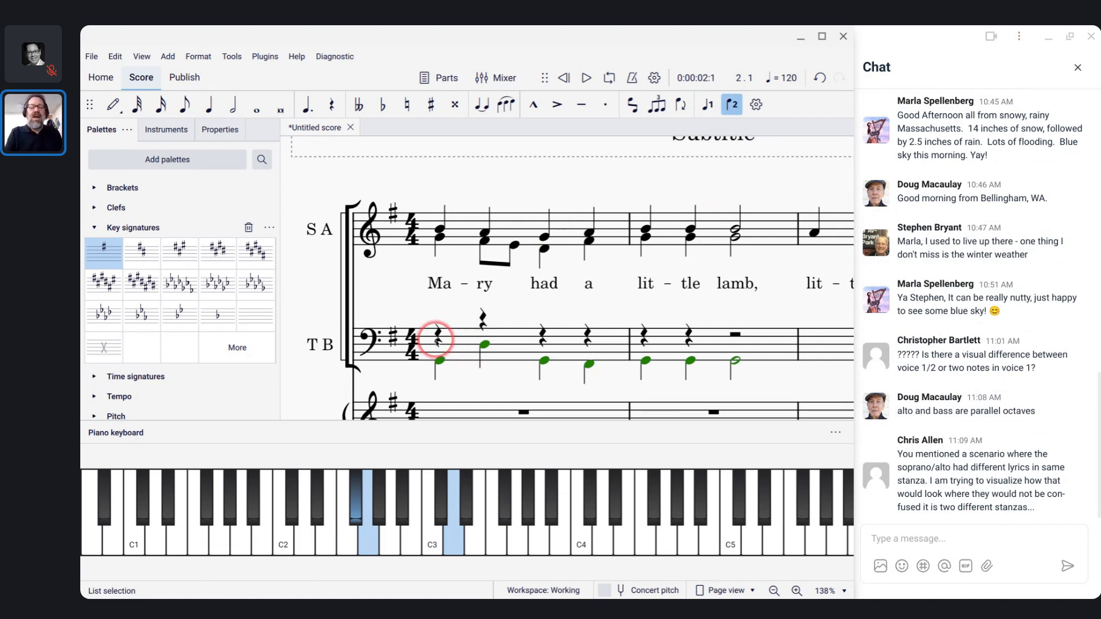
Step: Enter the tenor quarter notes D4, C4, B3 and D4 in voice 1 of measure 1 on the T B staff
left_click(438, 338)
key("n")
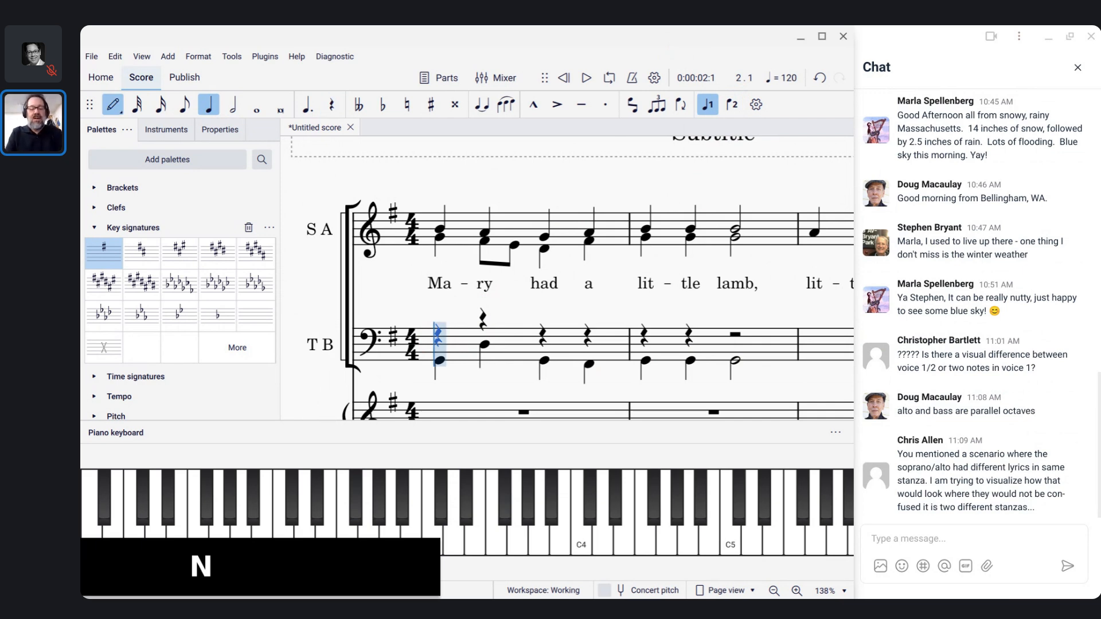
key("d")
key("ctrl+Up")
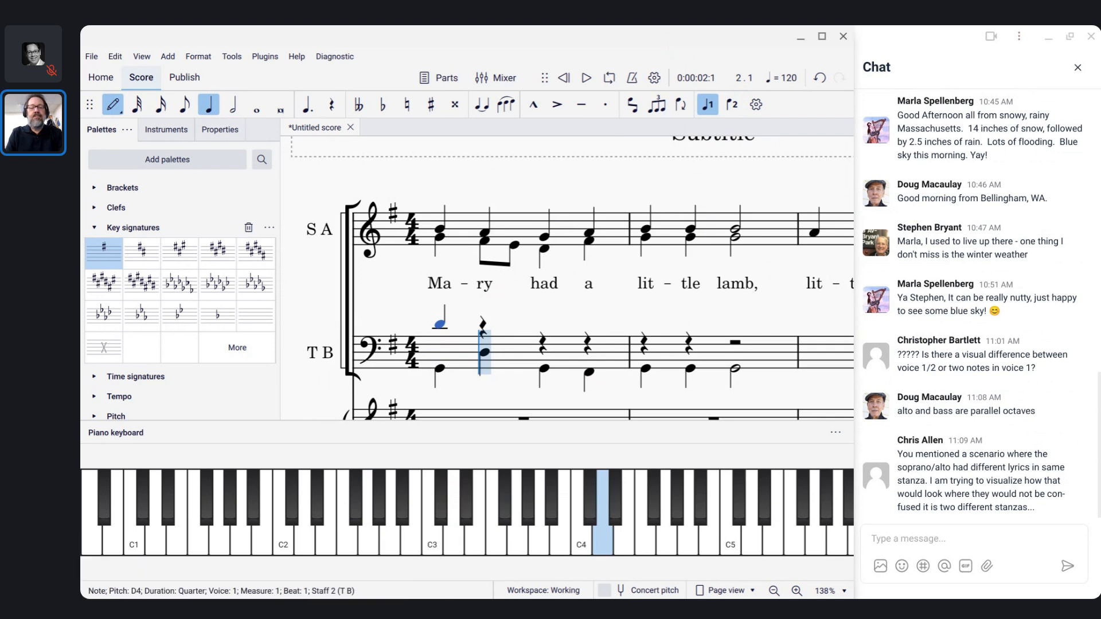
key("c")
key("b")
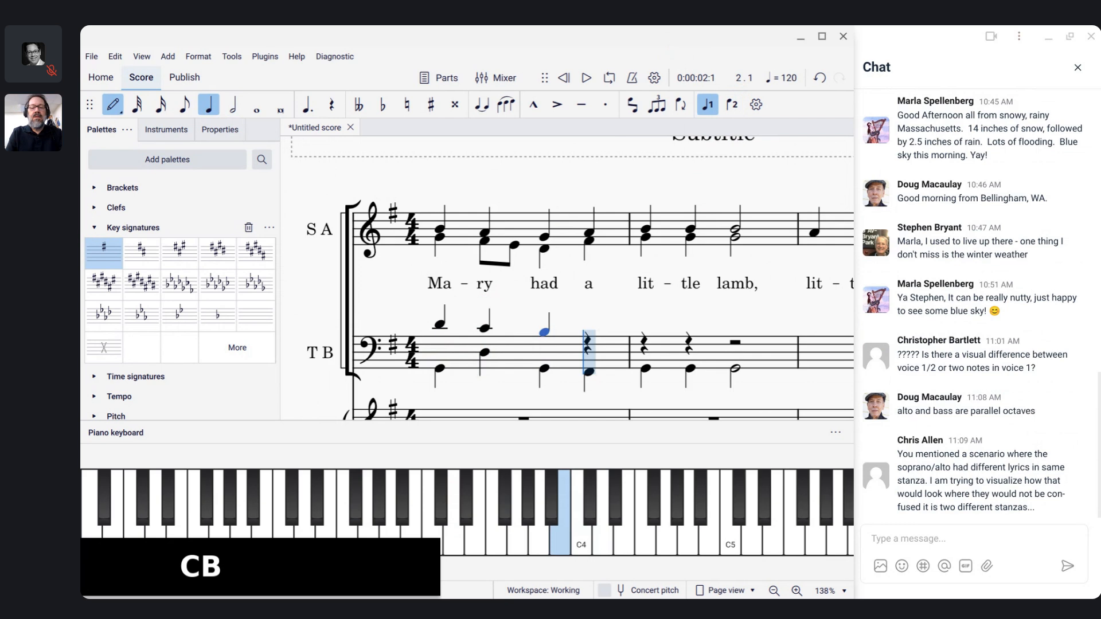
key("d")
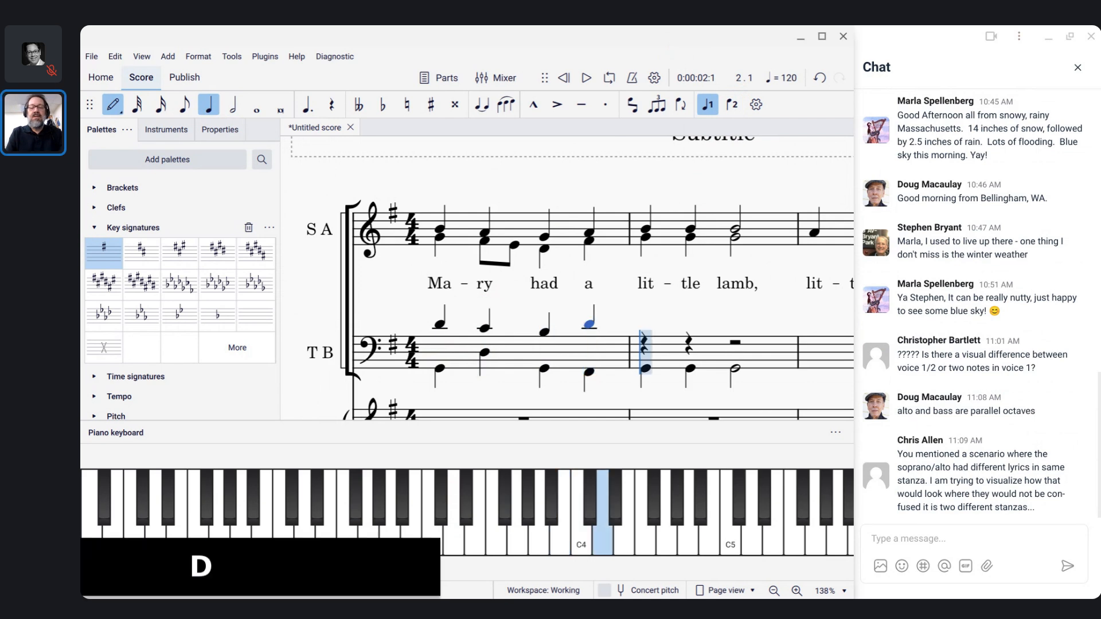
Step: Enter three tenor D4 quarter notes on beats 1 to 3 of measure 2 and finish note input
key("d")
key("d")
key("d")
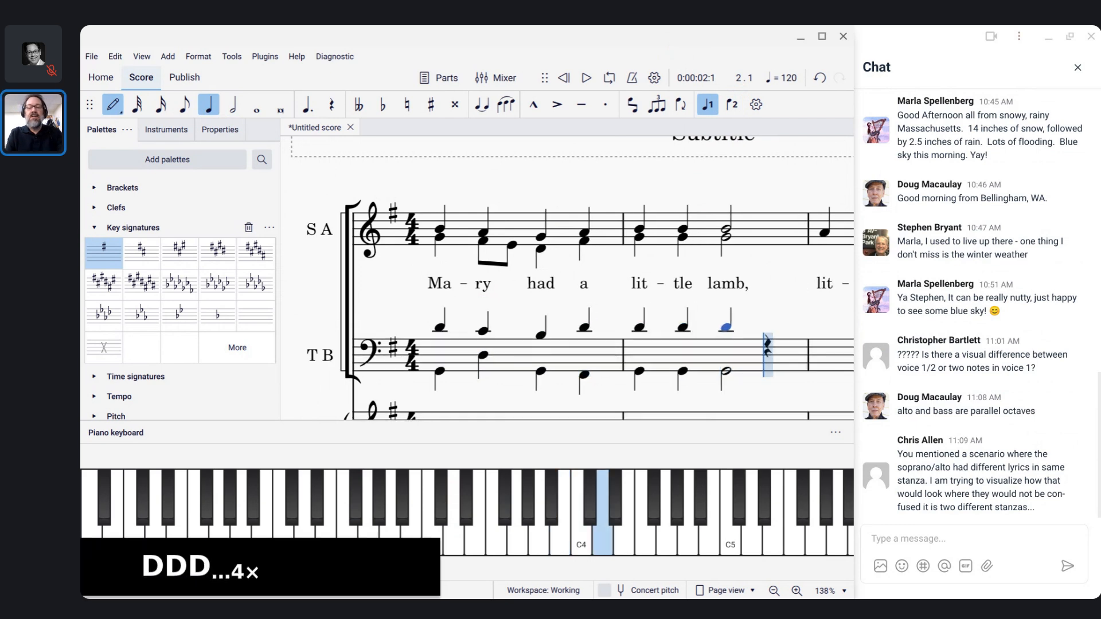
key("Escape")
Step: Play back the opening measures from the start of the score to hear the four voices together
left_click(372, 351)
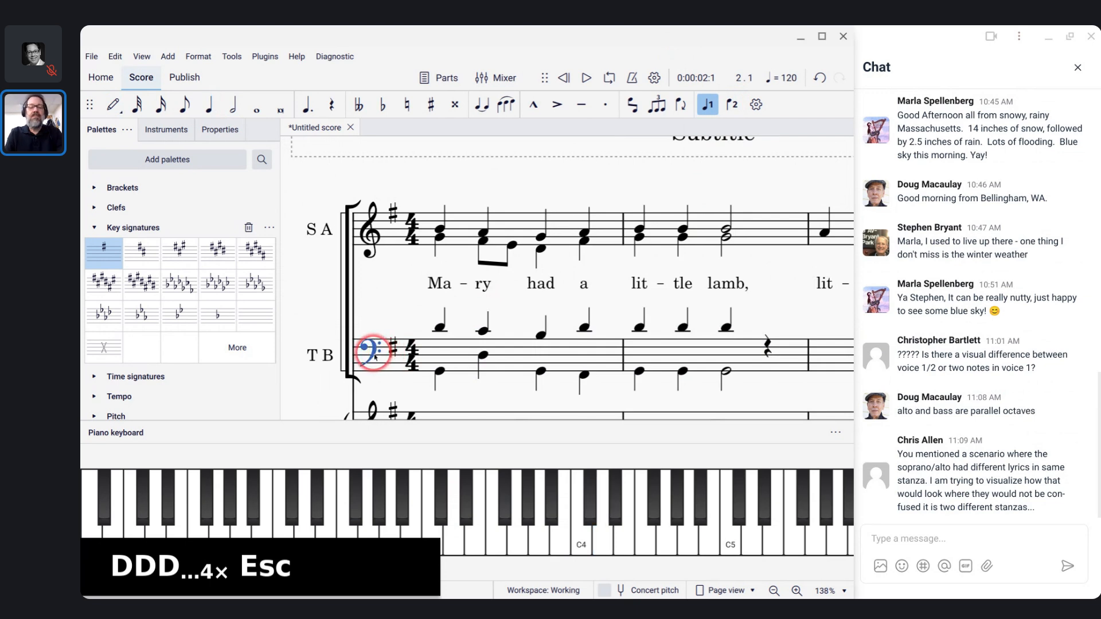
key("space")
key("space")
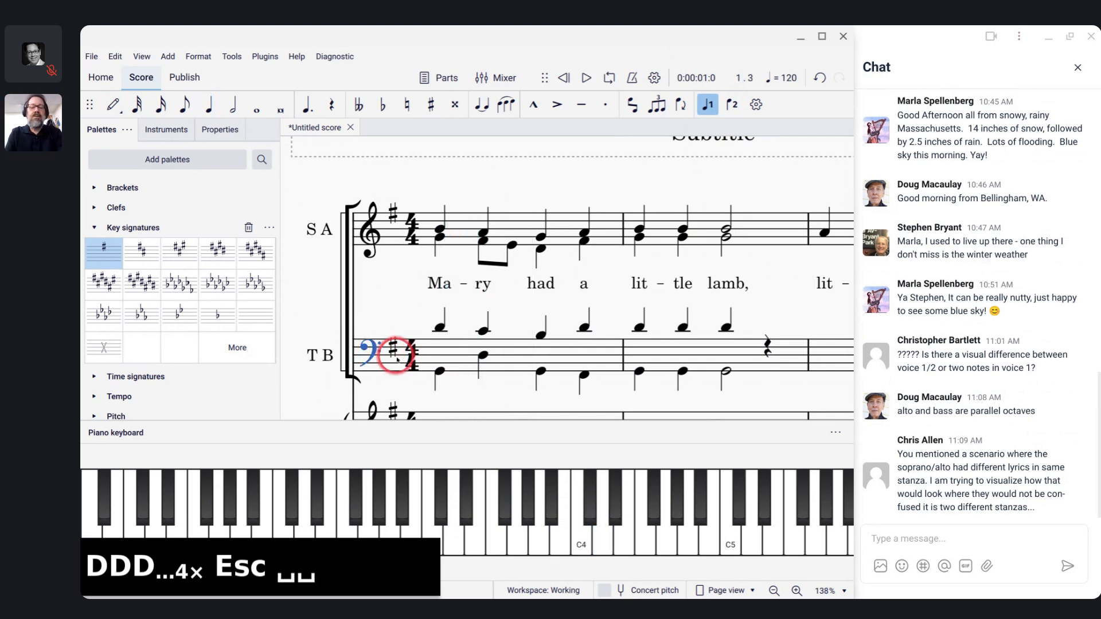
left_click(396, 352)
key("space")
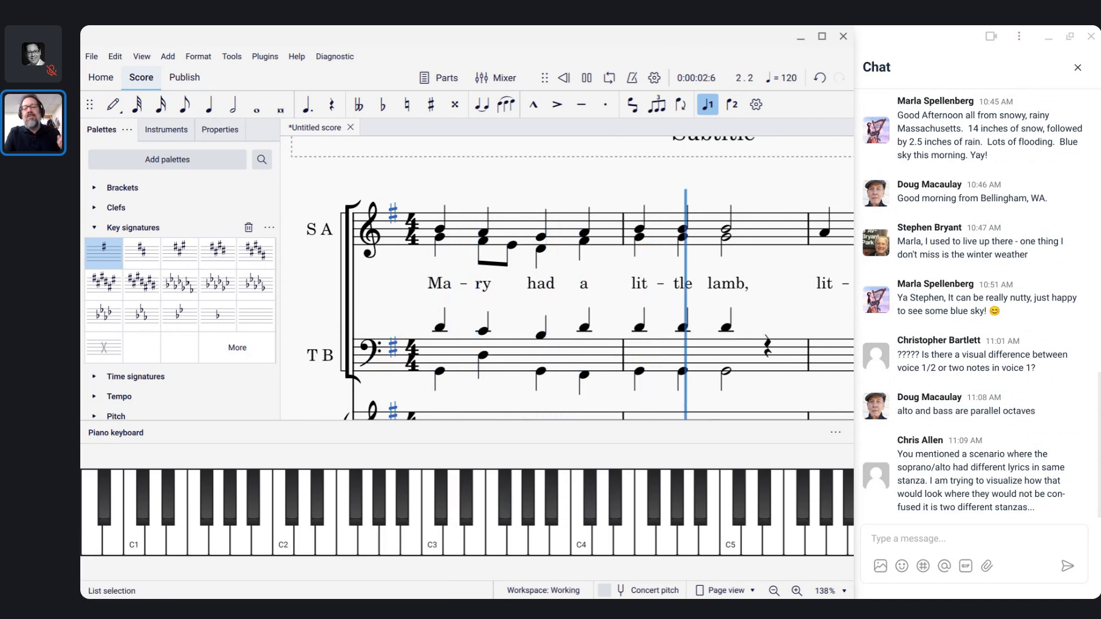
key("space")
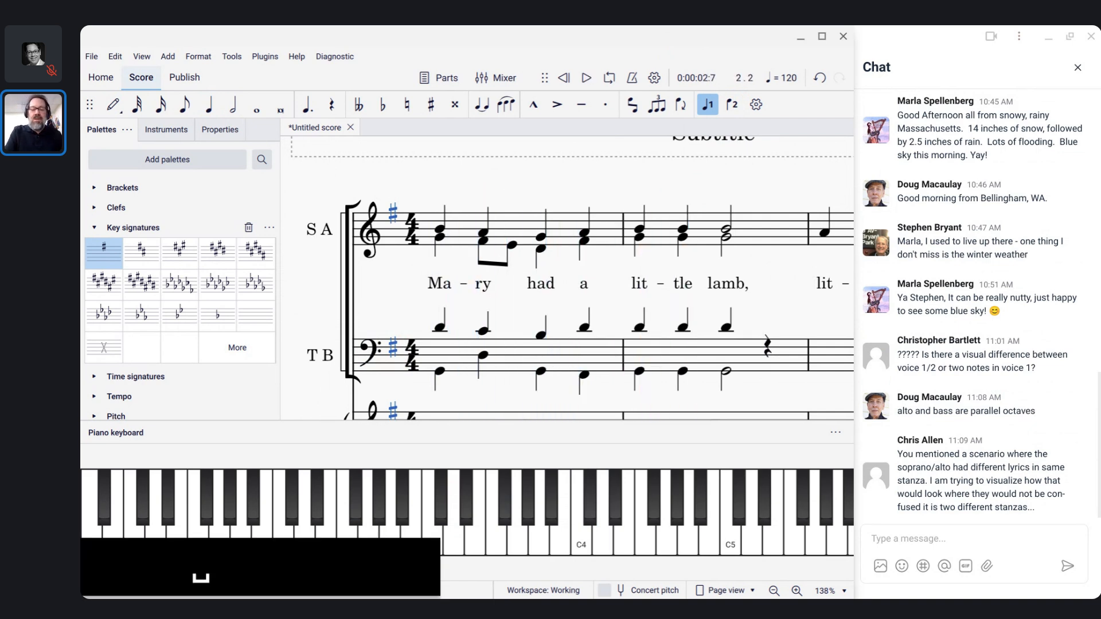
left_click(409, 350)
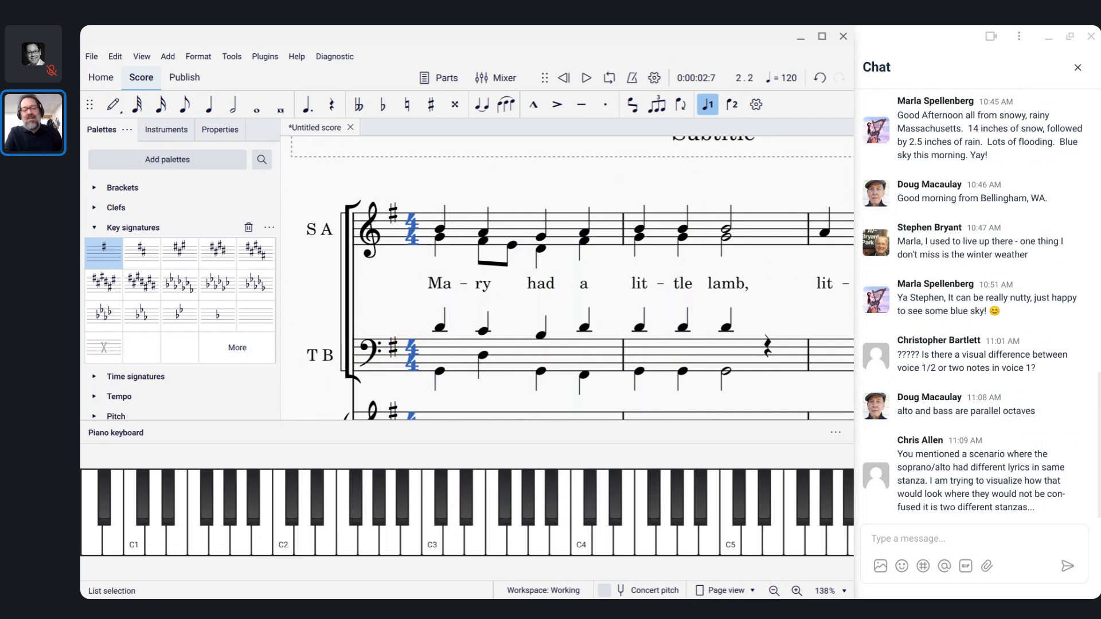
Step: Play the rest of measure 2, and raise the bass note on beat 4 of measure 1 in the T B staff to D3
key("space")
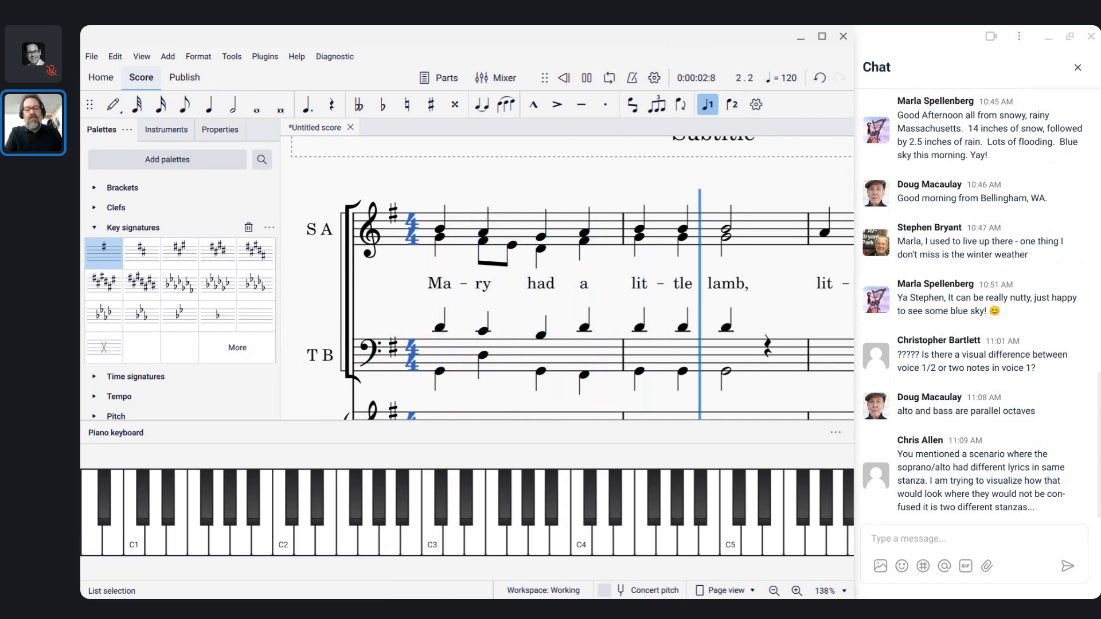
key("space")
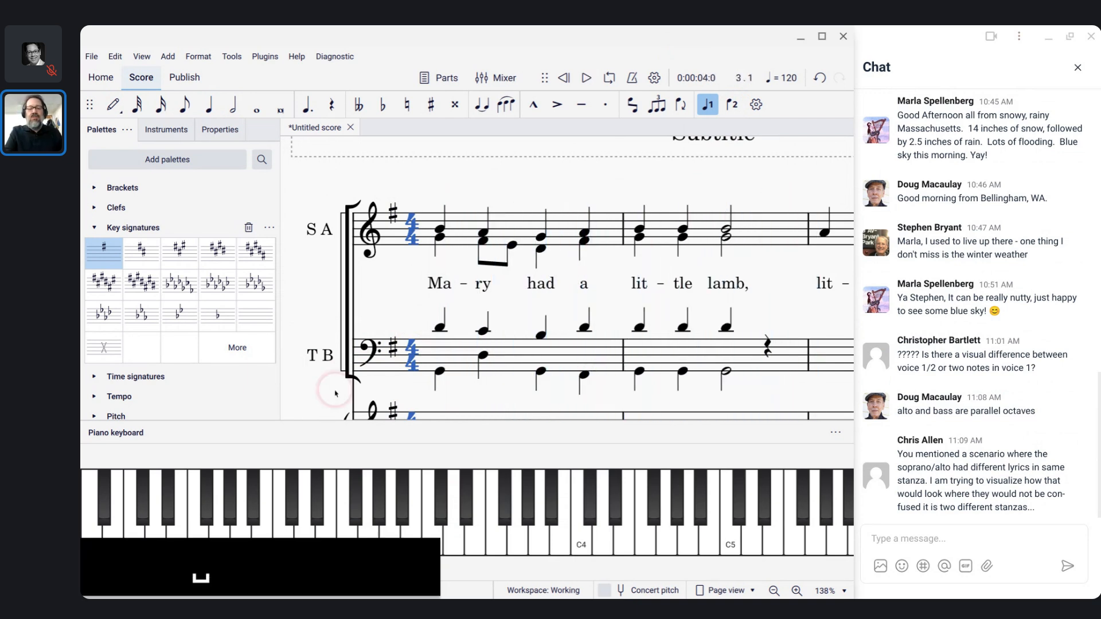
left_click(589, 379)
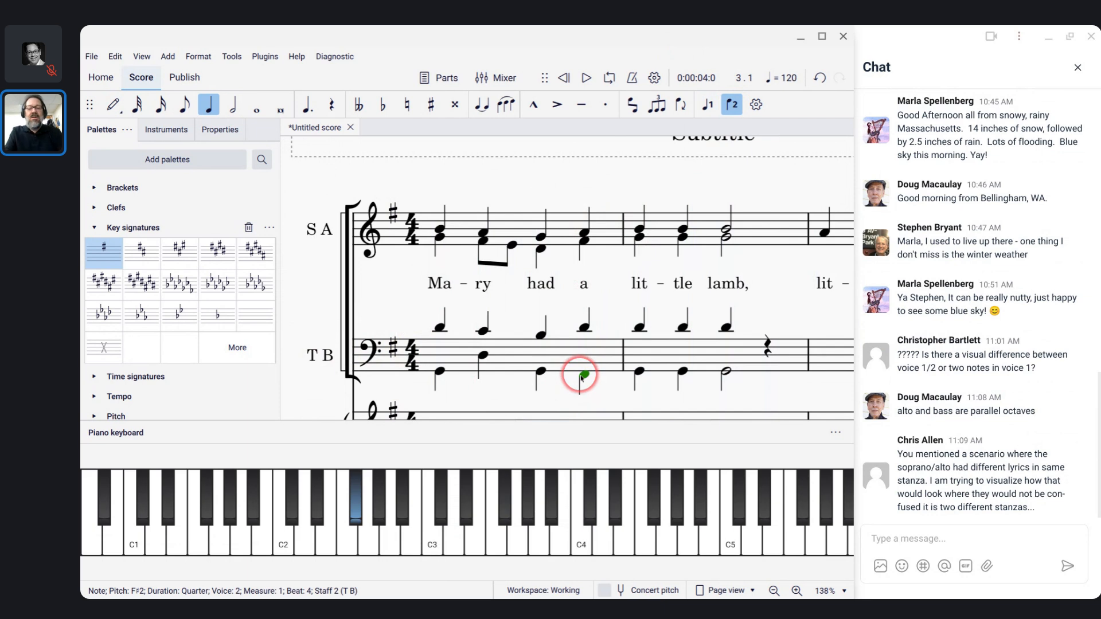
key("Up")
key("Up")
key("Up")
key("Up")
key("Up")
key("Up")
key("Up")
key("Up")
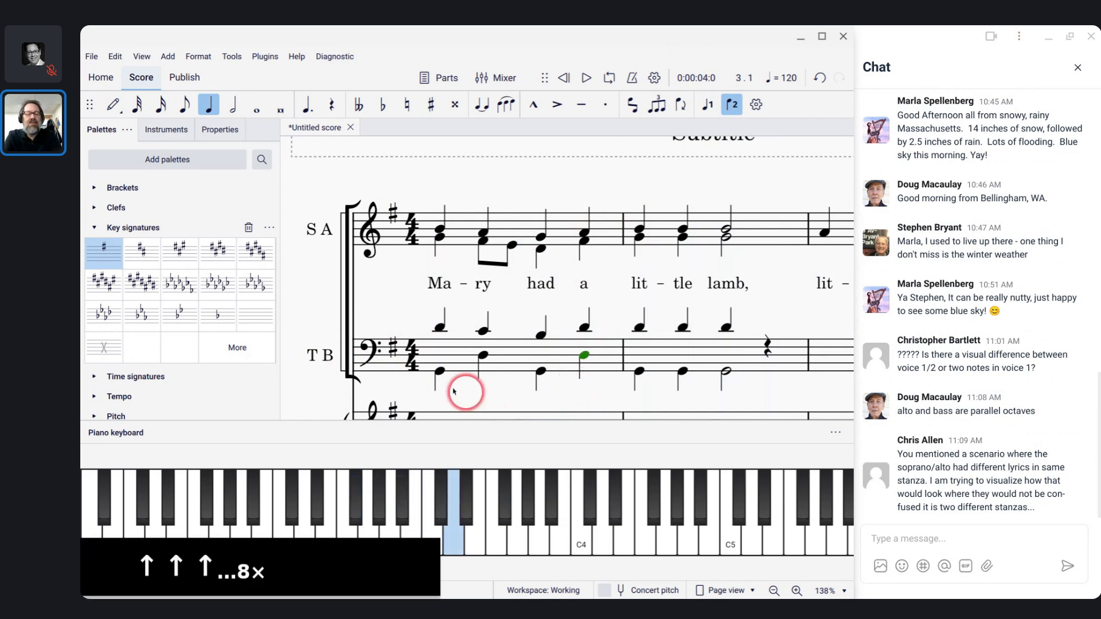
Step: Play back the first two measures from the start of the score to hear the revised bass note
left_click(409, 354)
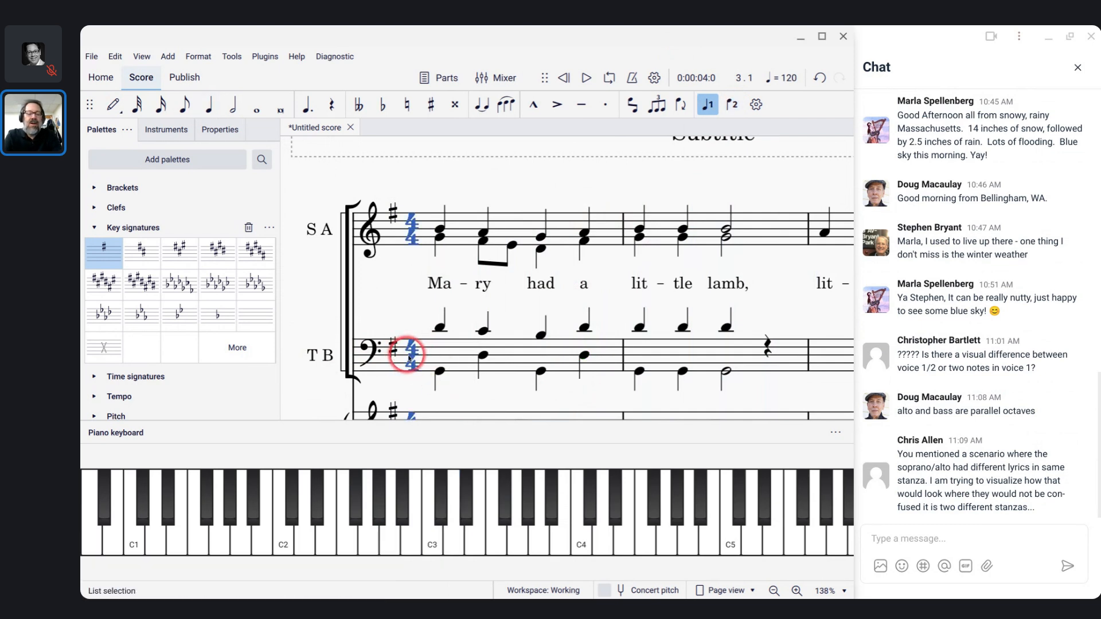
key("space")
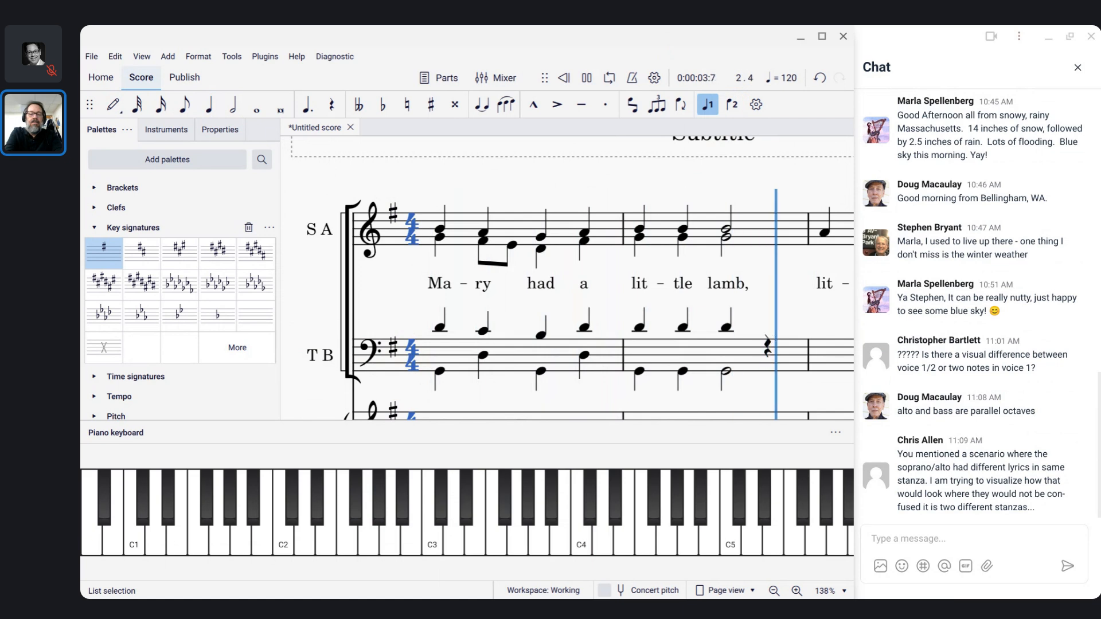
key("space")
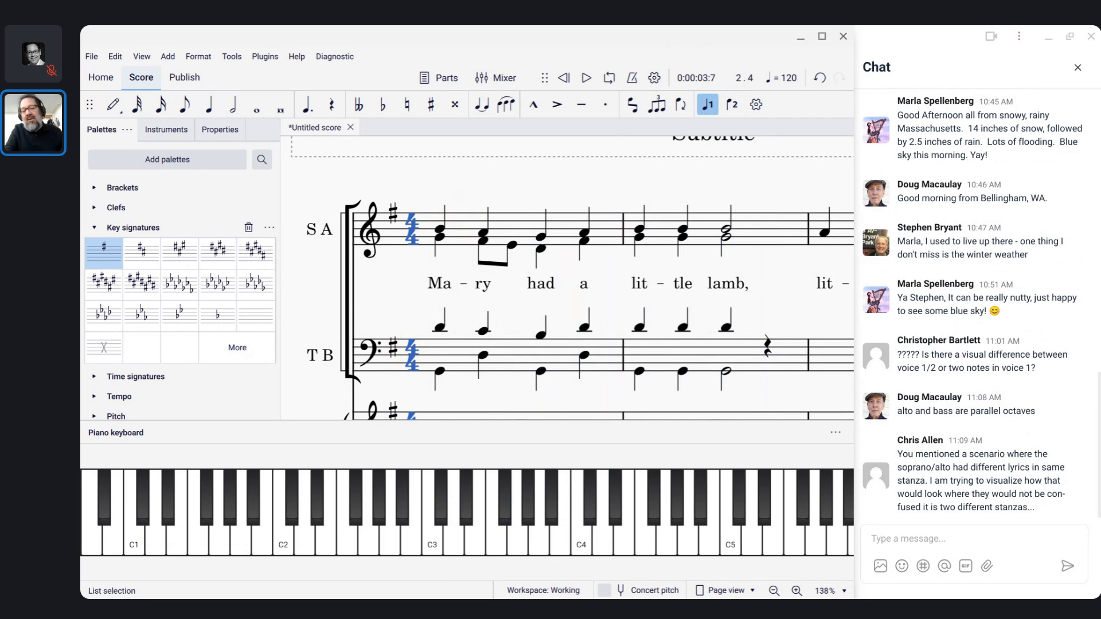
Step: Try to add a melisma line after the syllable "ry" on beat 2 of measure 1
double_click(484, 290)
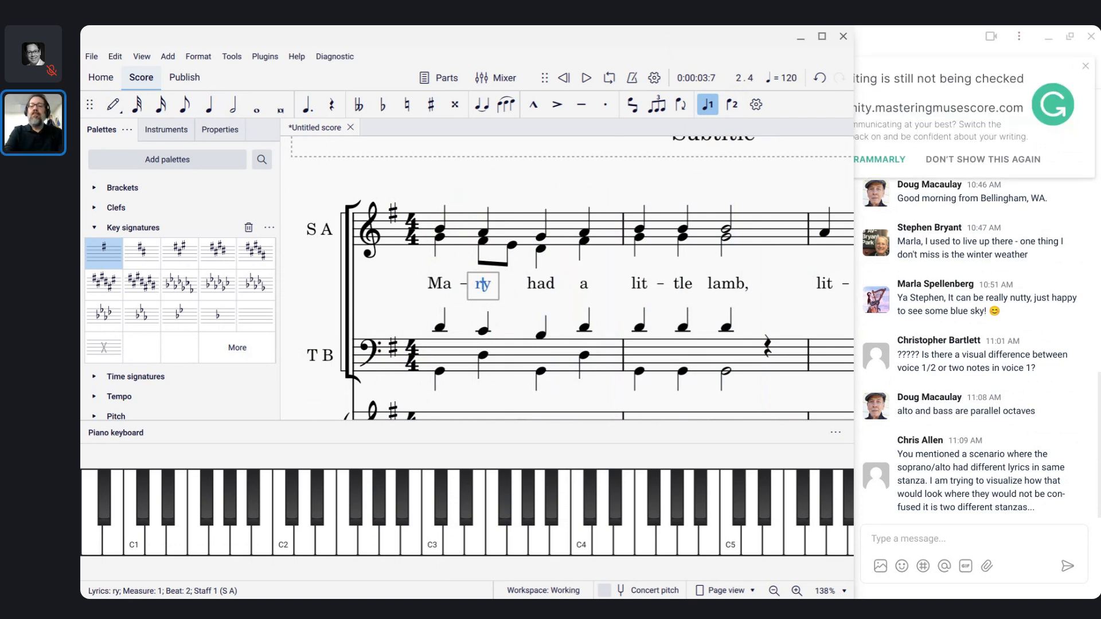
key("shift+minus")
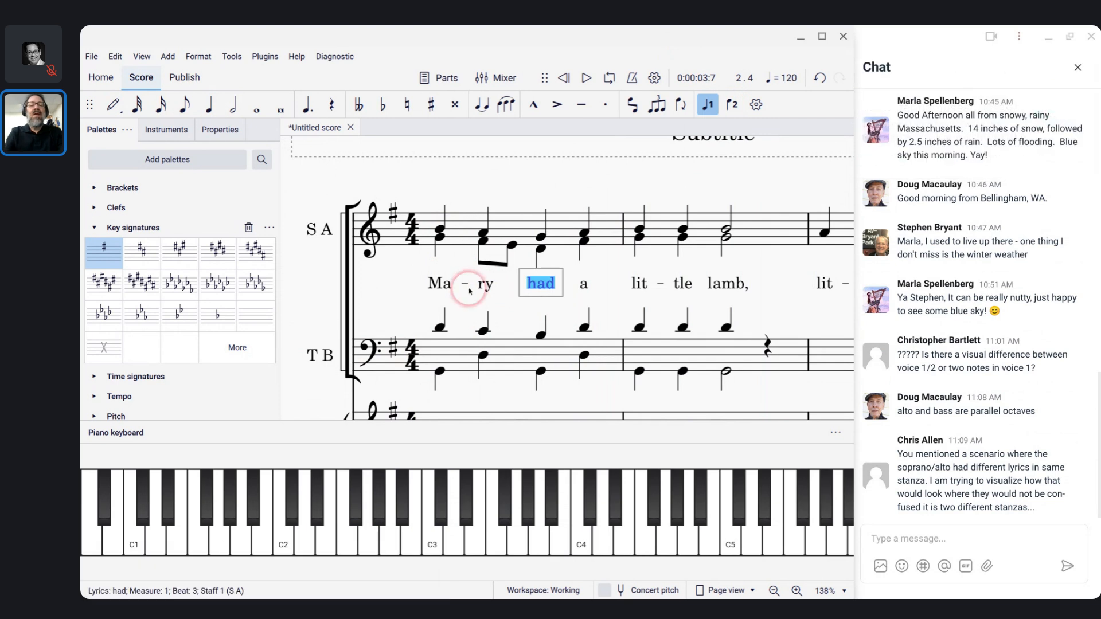
key("Escape")
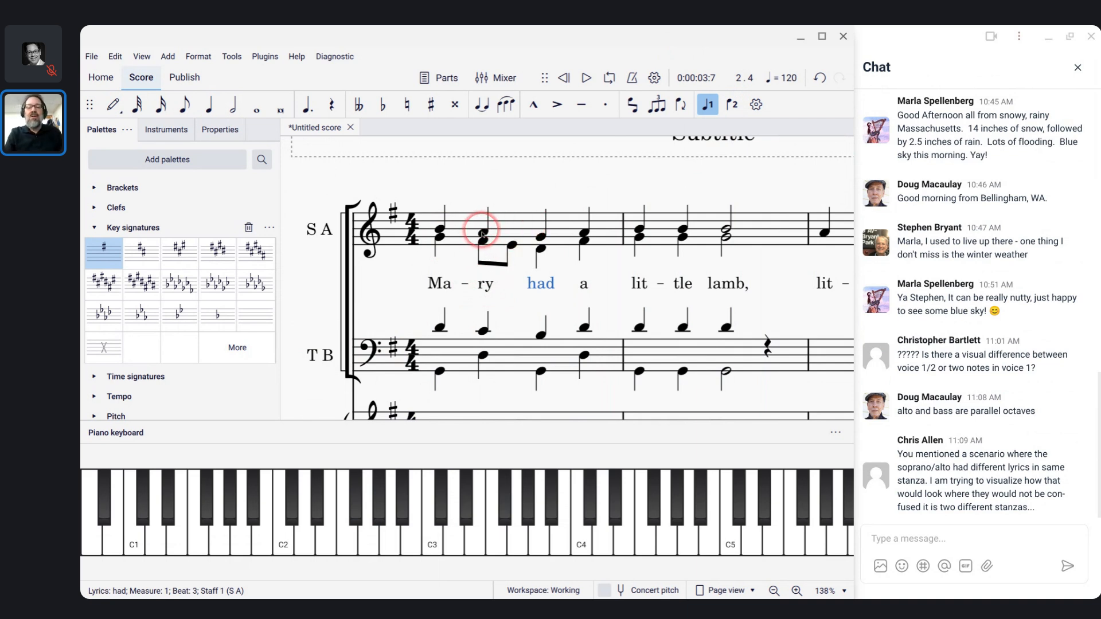
Step: Shorten the soprano A4 on beat 2 of measure 1 to an eighth note and add an eighth-note A-flat 4 after it
left_click(483, 234)
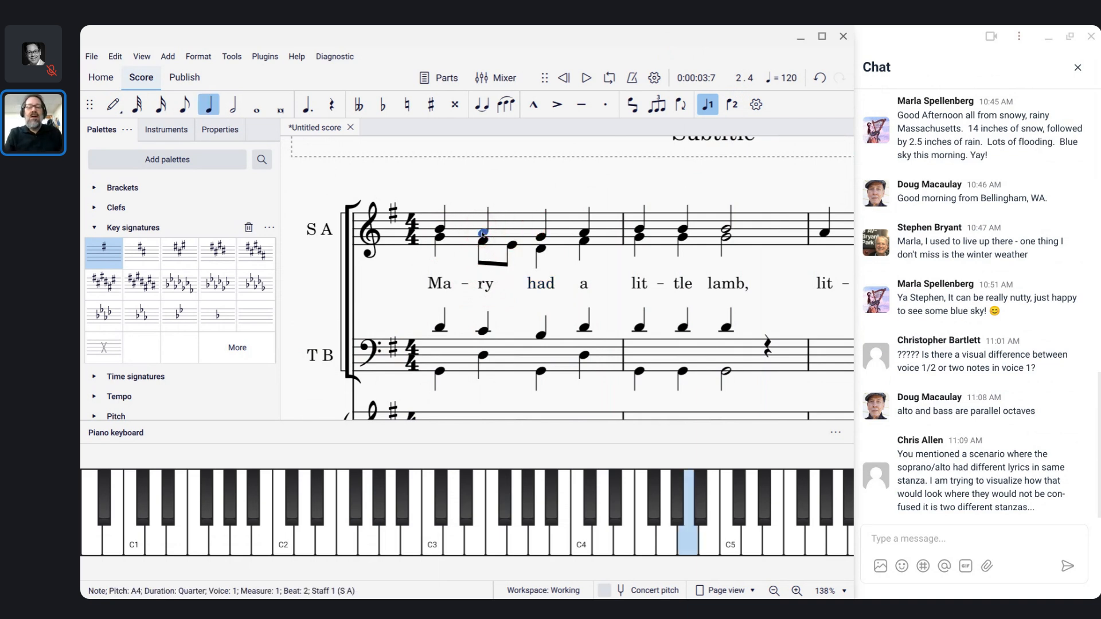
key("4")
key("Right")
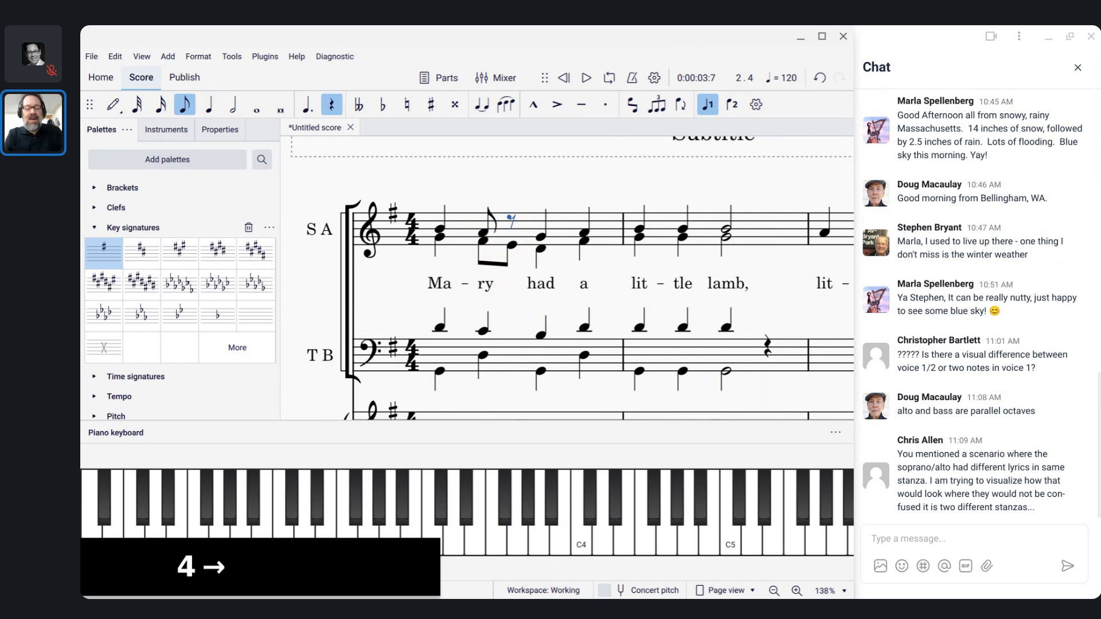
key("a")
key("Down")
key("Escape")
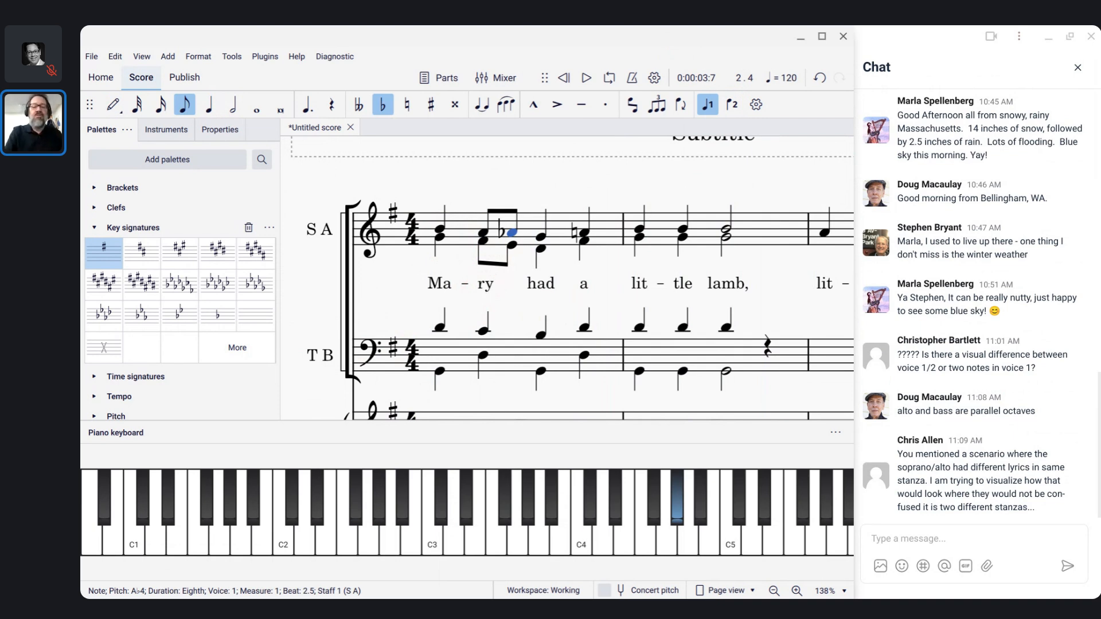
Step: Extend the syllable "ry" with a melisma line across the second soprano eighth note, and finish lyrics editing
left_click(484, 290)
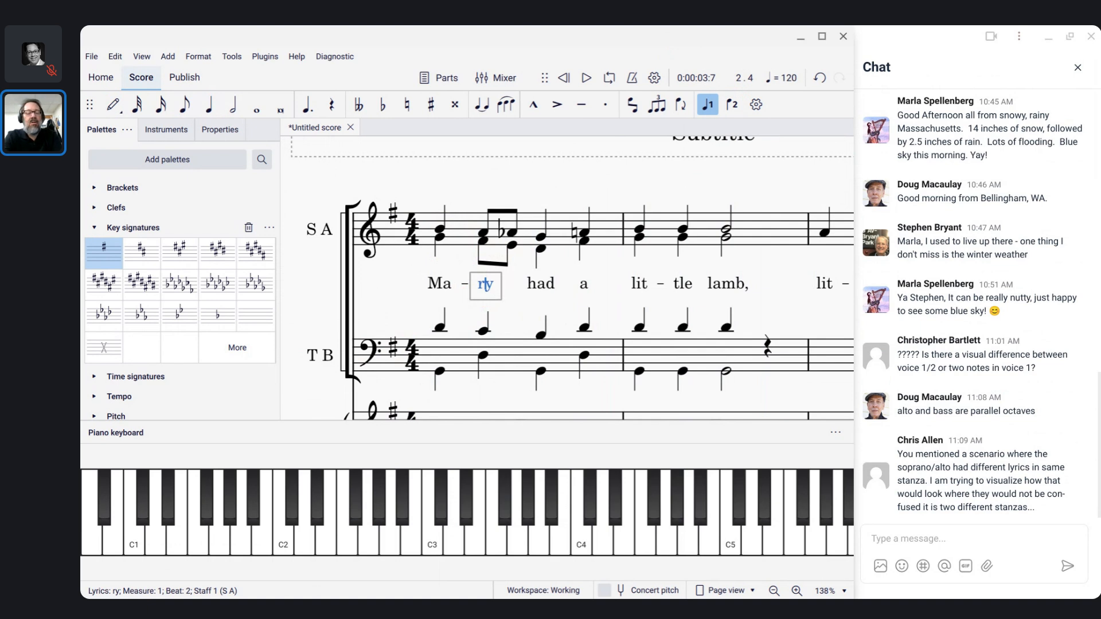
key("shift+minus")
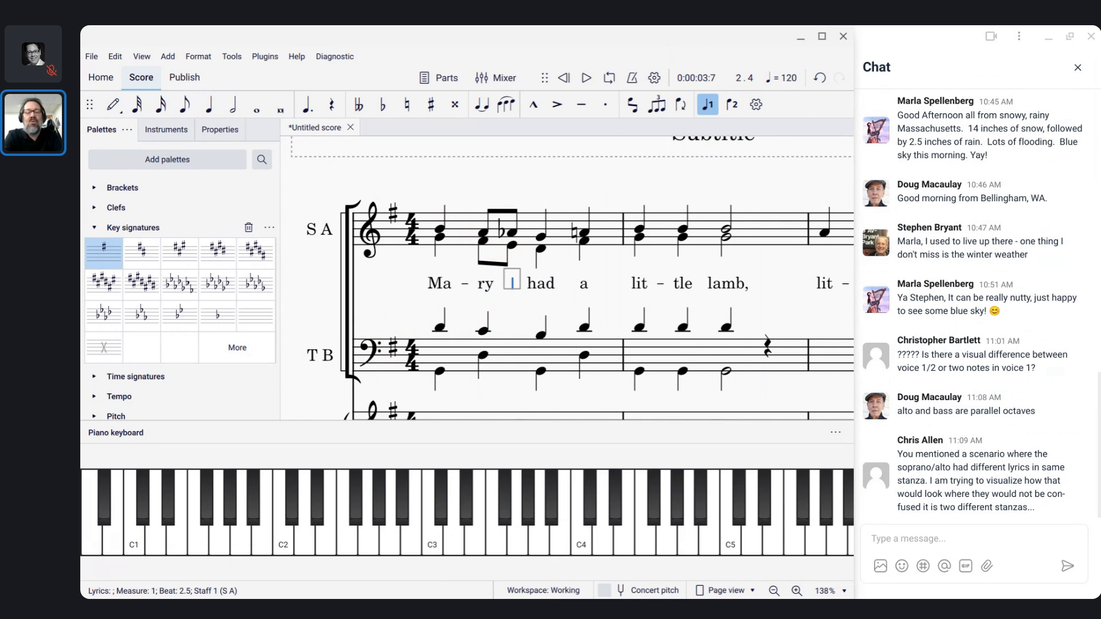
key("shift+minus")
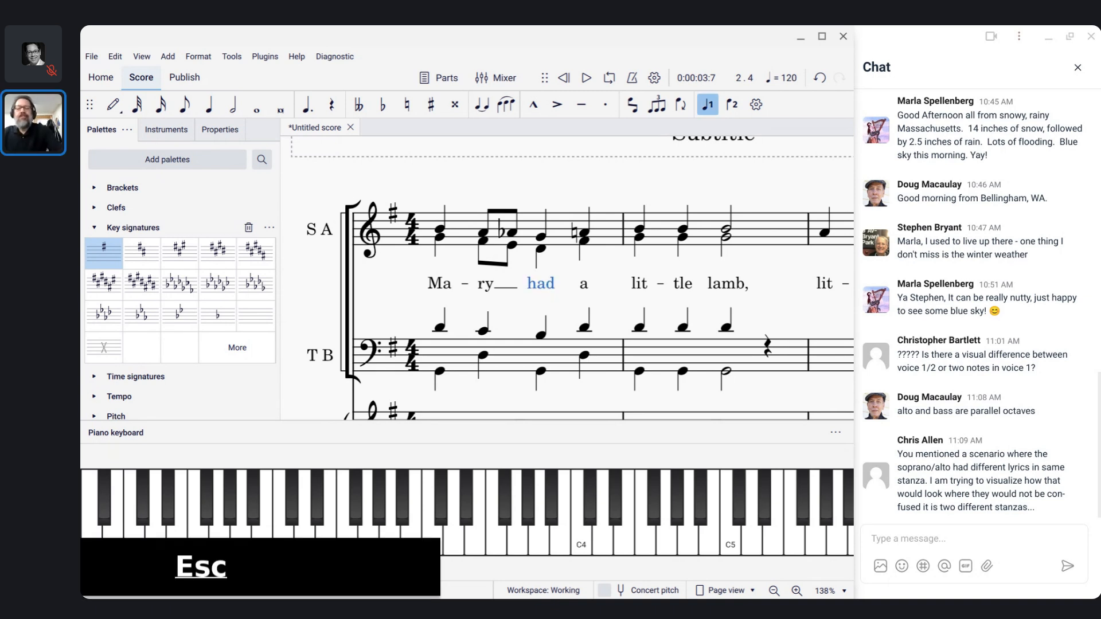
key("Escape")
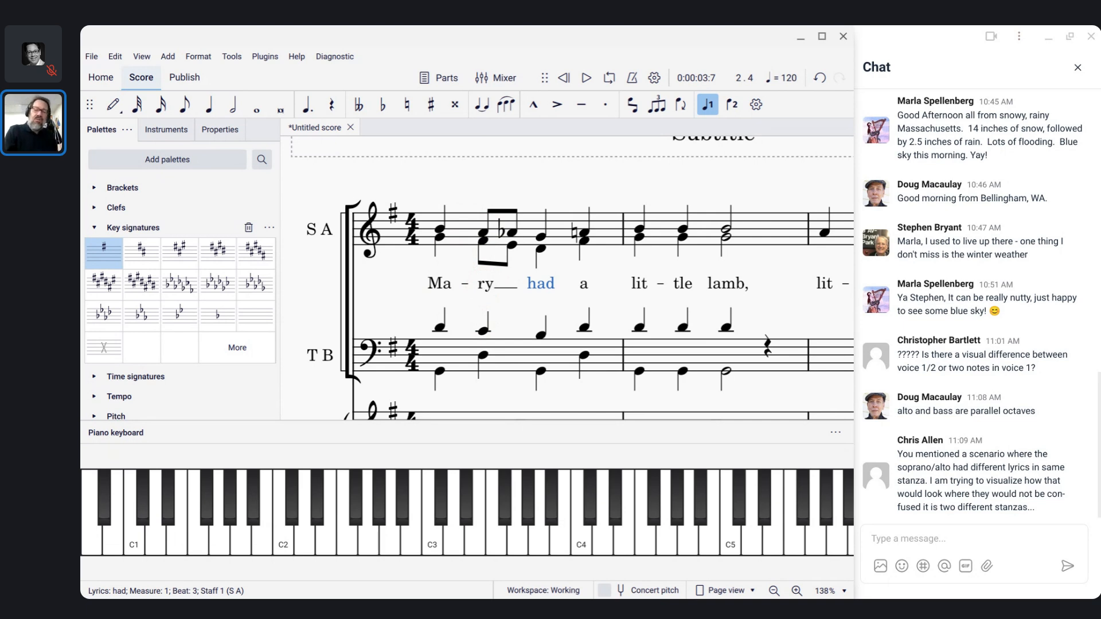
Step: Switch to the Garden Seasons score and examine the melisma lines and voice rhythms of the S A staff in measure 3
scroll(484, 275, "down", 1)
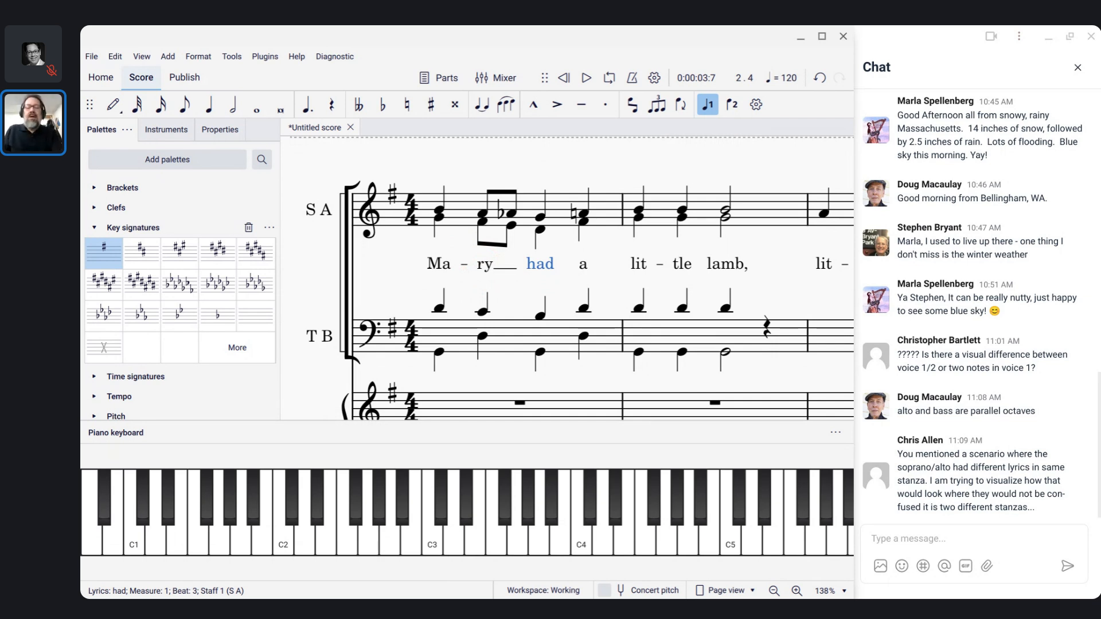
key("alt+Tab")
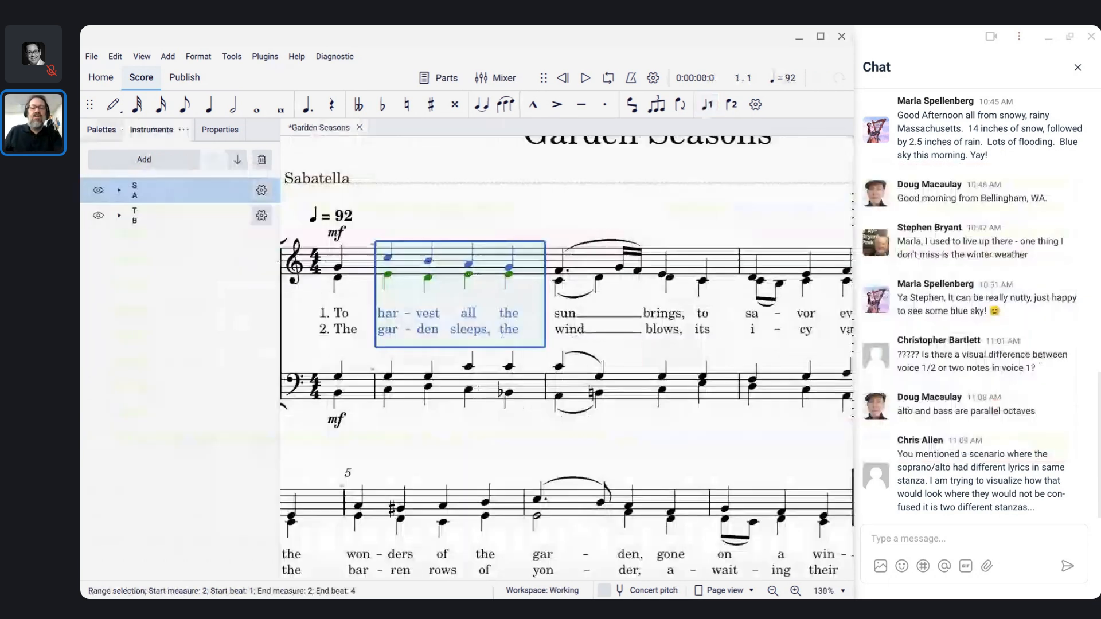
scroll(480, 258, "up", 3)
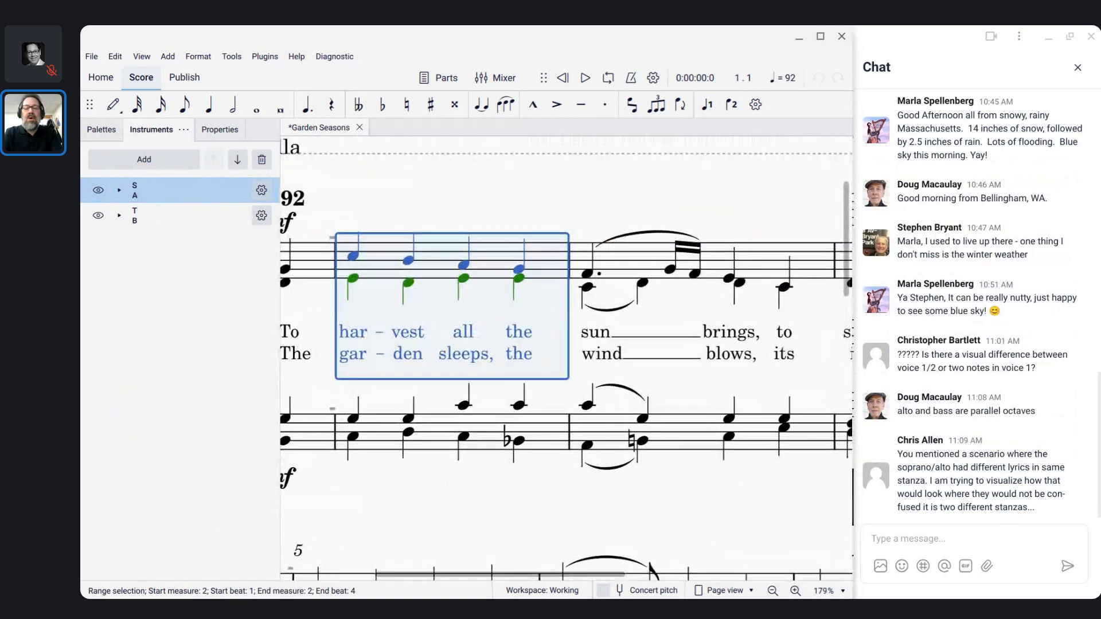
left_click(592, 284)
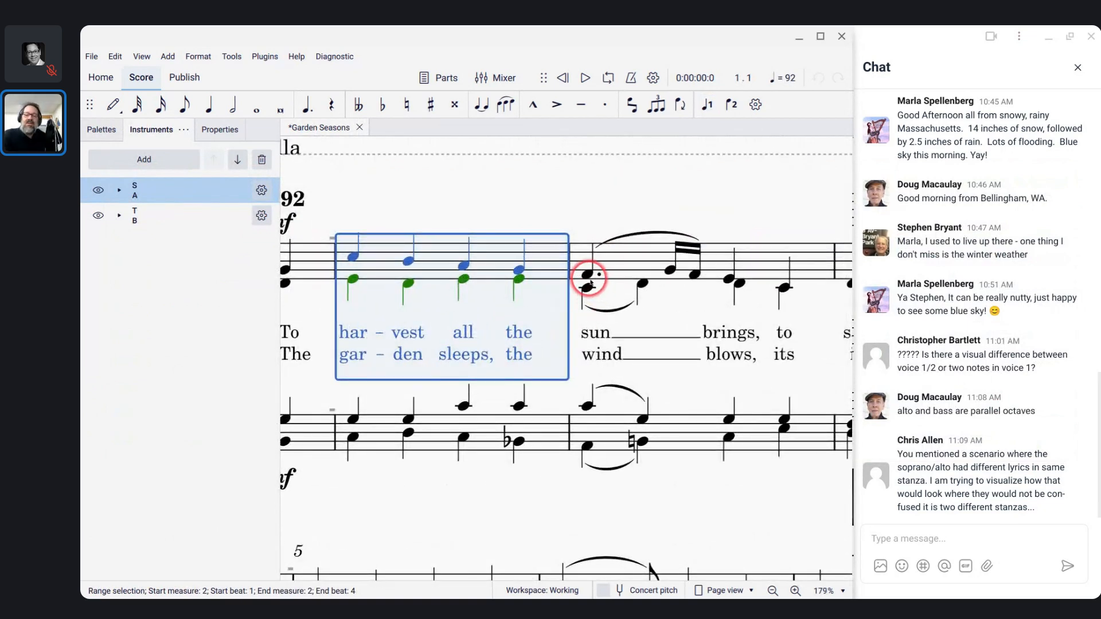
scroll(592, 284, "right", 3)
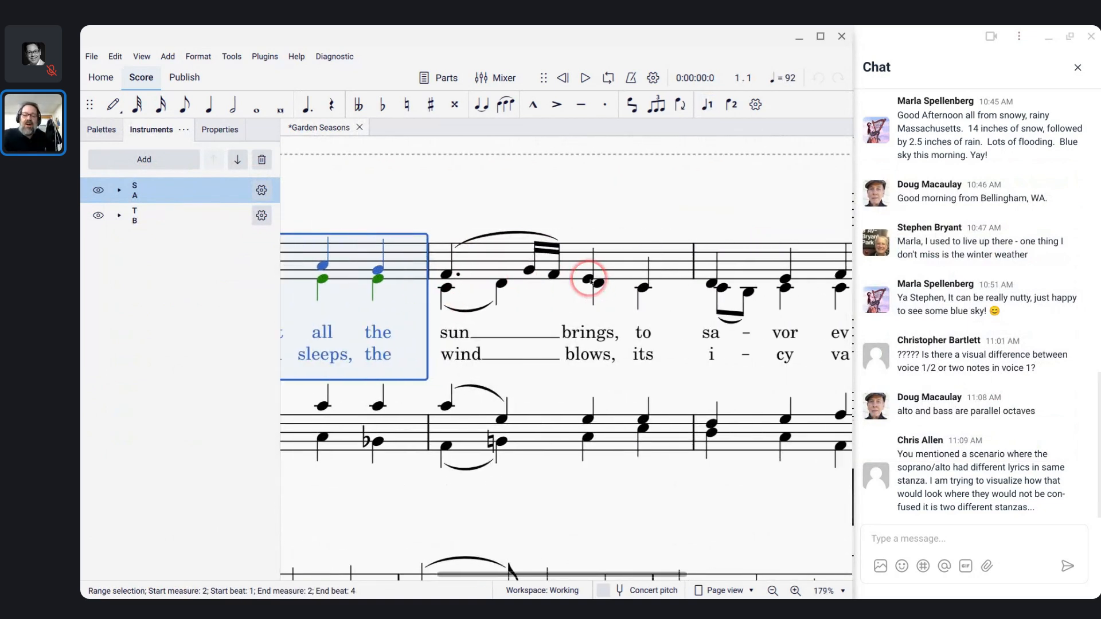
left_click(446, 285)
left_click(446, 275)
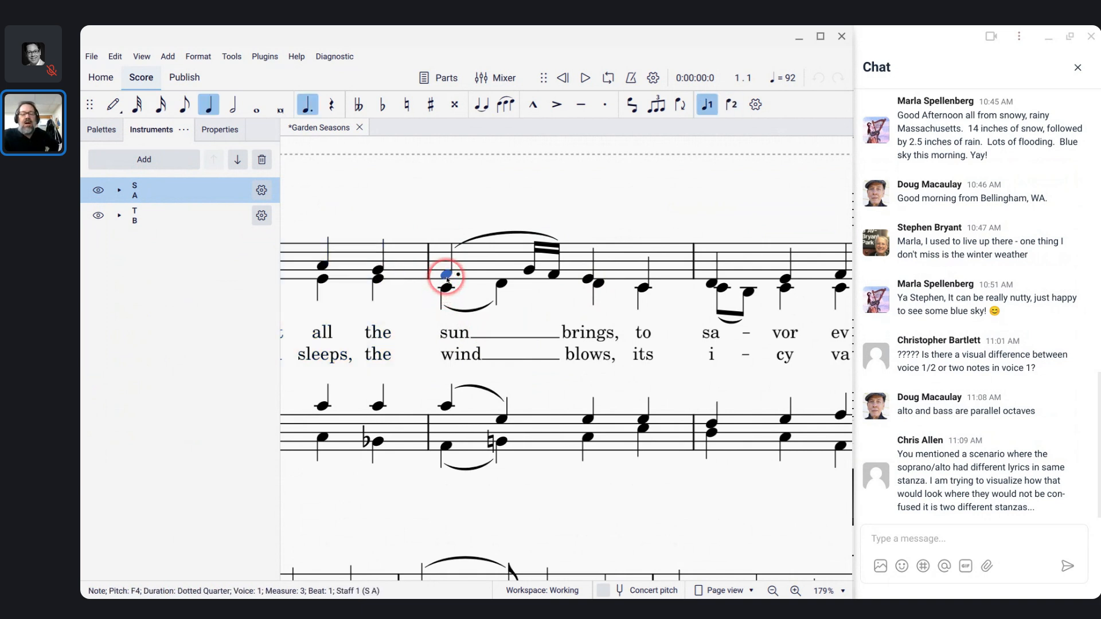
left_click(468, 344)
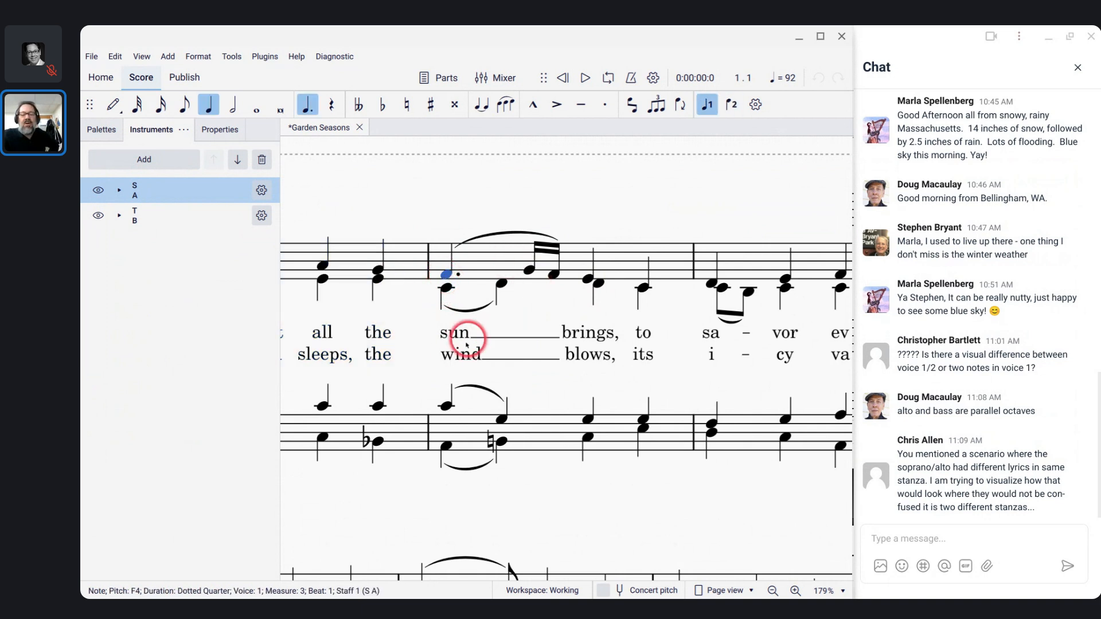
left_click(446, 287)
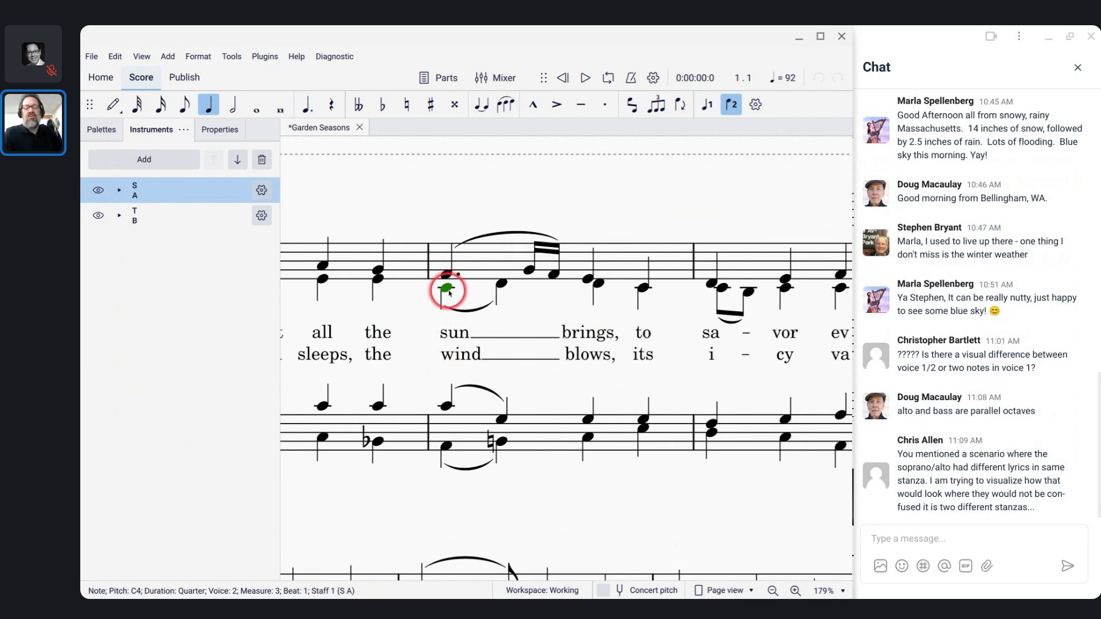
scroll(447, 298, "left", 2)
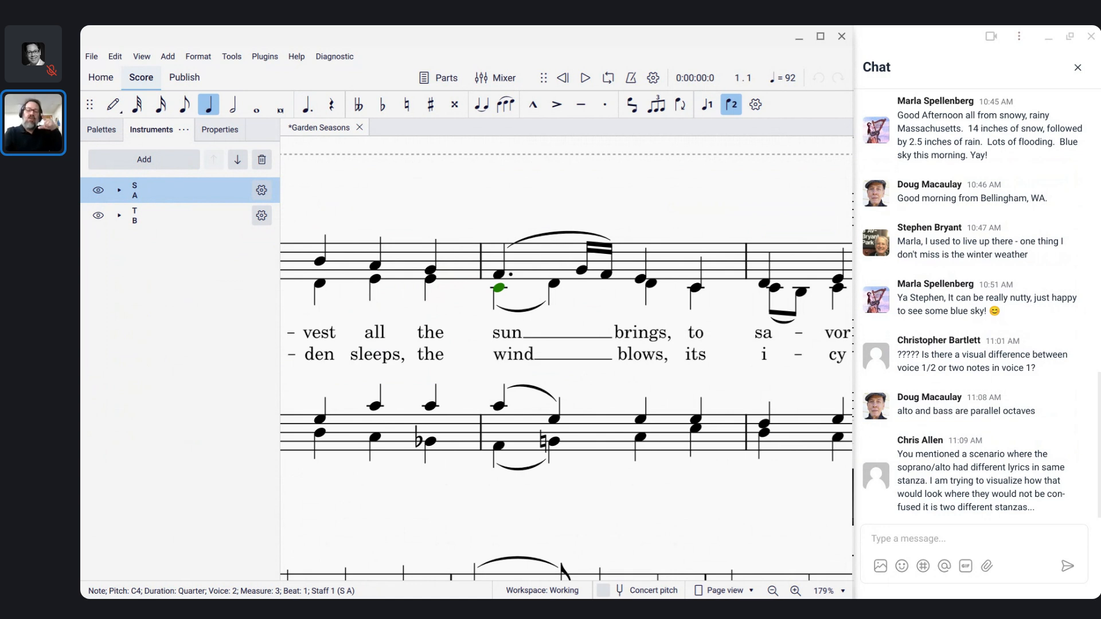
Step: Return to the untitled score, restore the soprano's beat 2 in measure 1 to a quarter-note A4, and select the syllable "ry"
key("alt+Tab")
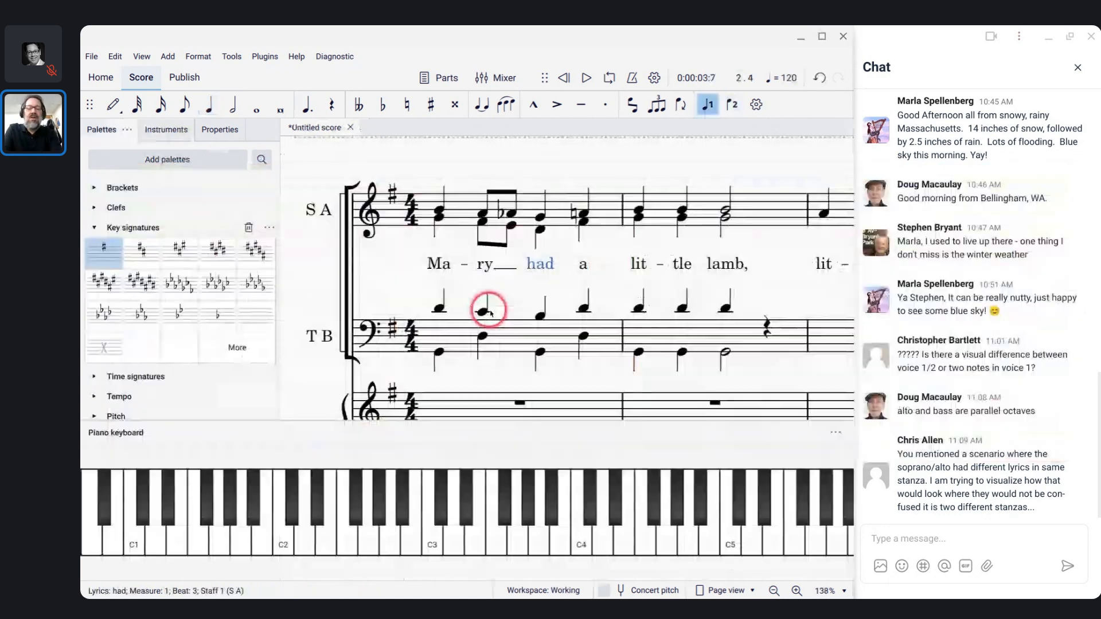
left_click(482, 214)
key("5")
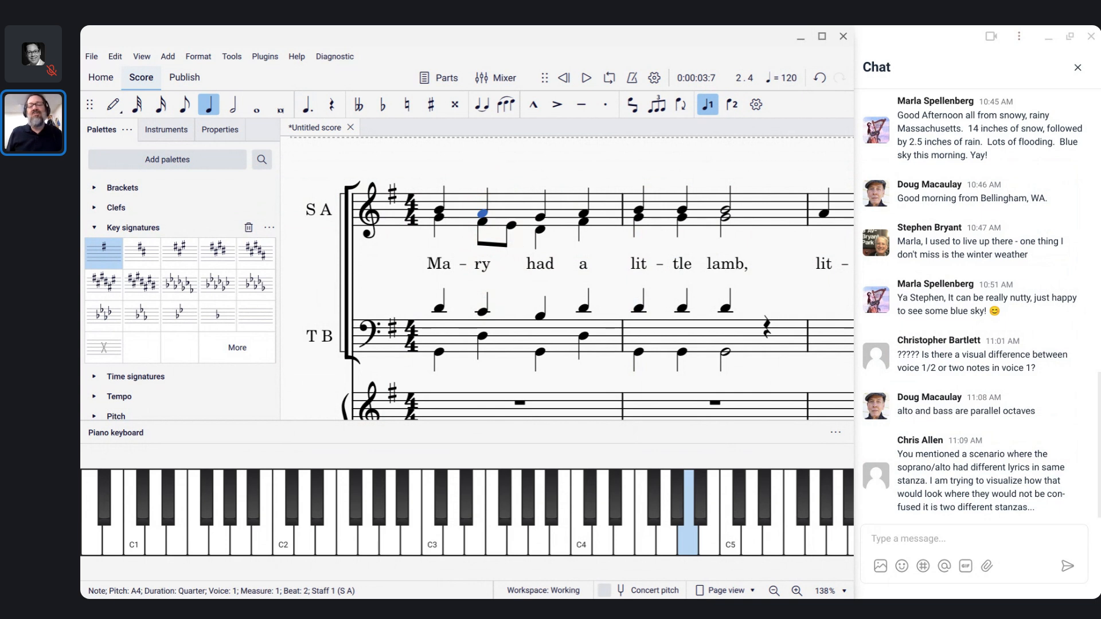
left_click(483, 265)
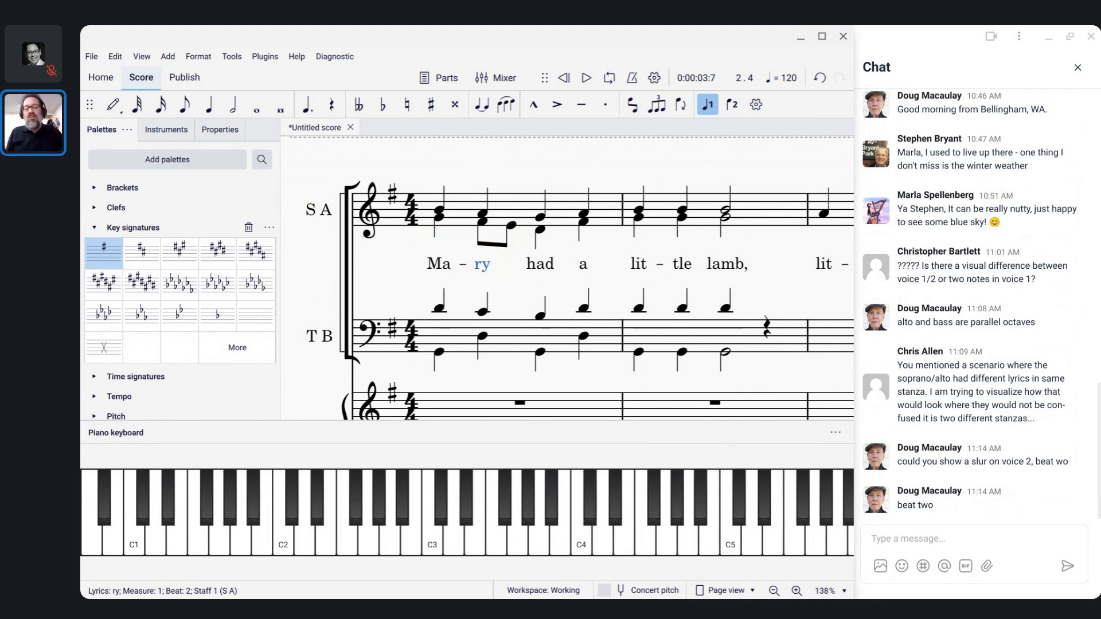
Step: Add a slur over the two alto eighth notes on beat 2 of measure 1 in the S A staff
left_click(485, 223)
key("s")
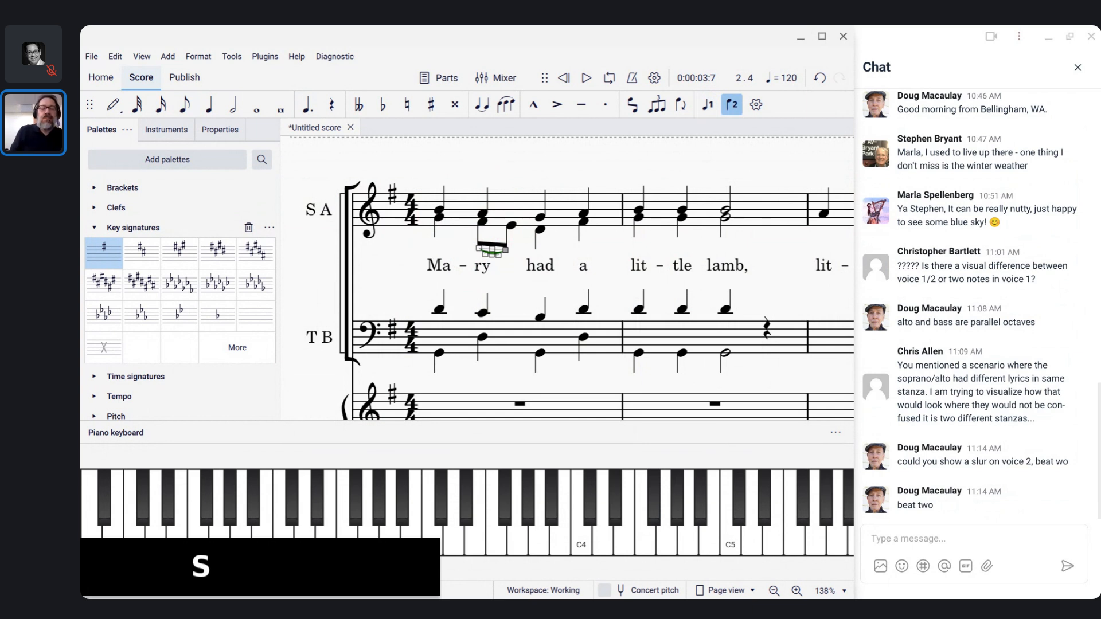
key("Escape")
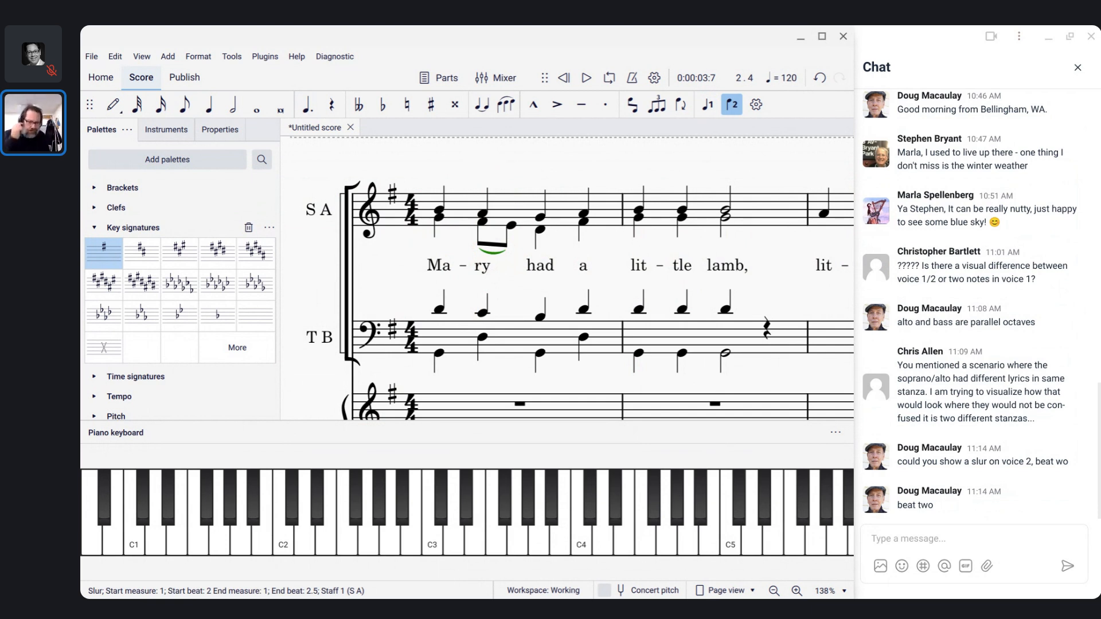
left_click(491, 251)
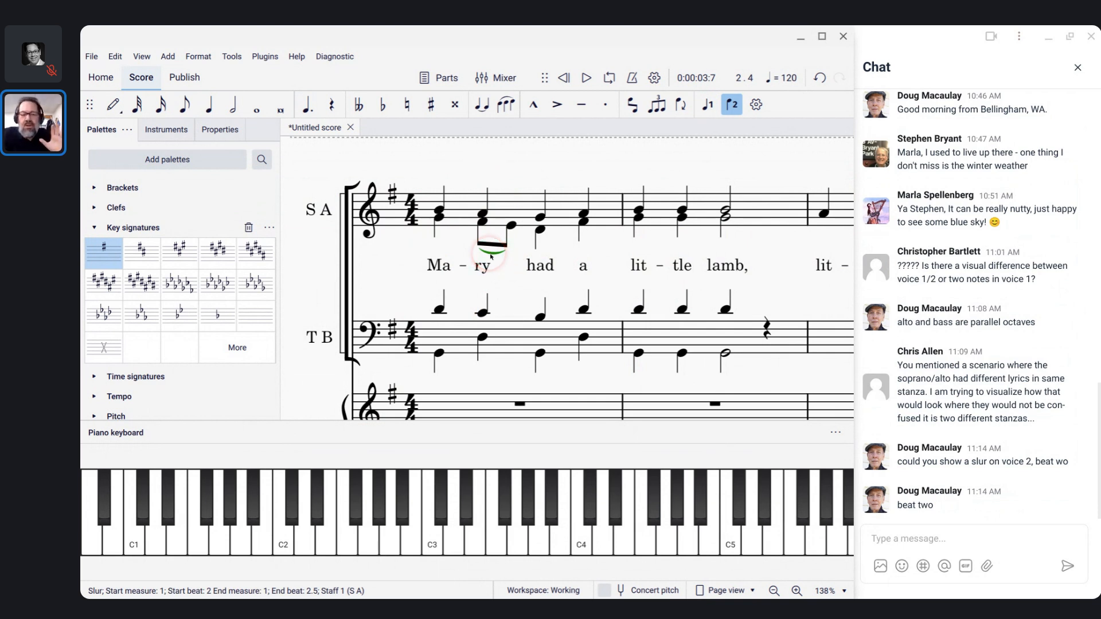
Step: Add an mf dynamic to the soprano's first note in measure 1 and place it above the S A staff
left_click(439, 212)
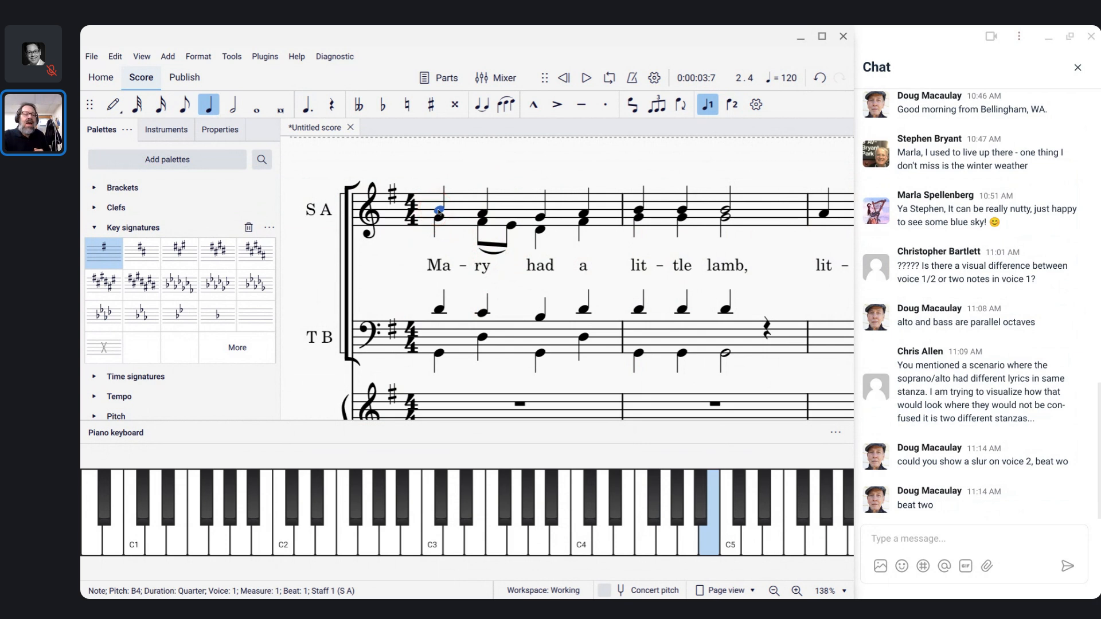
left_click(93, 227)
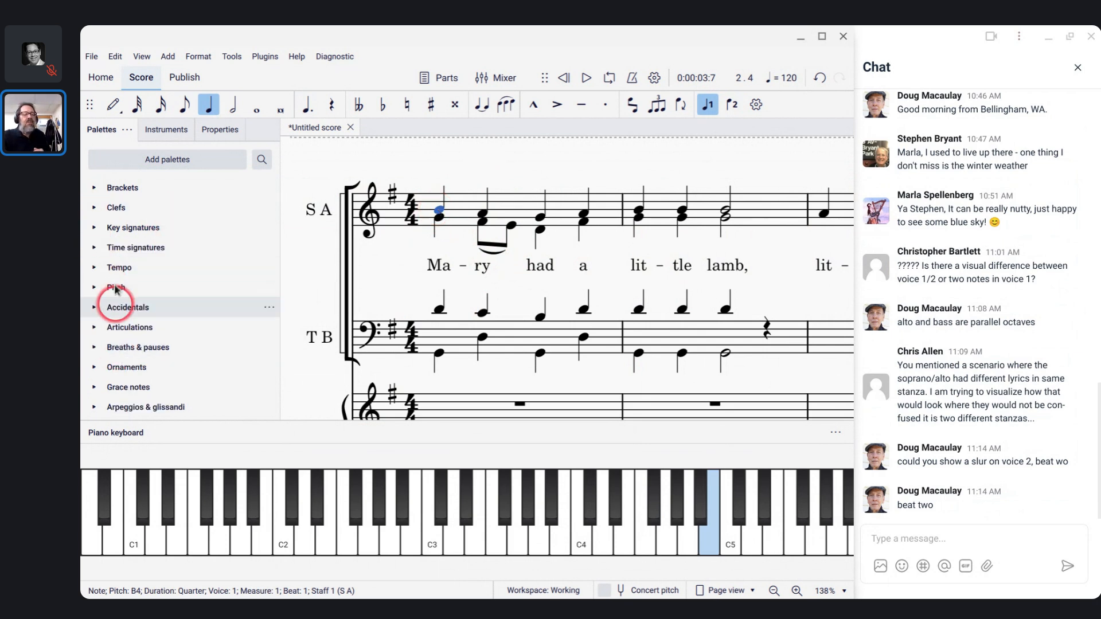
scroll(98, 232, "down", 6)
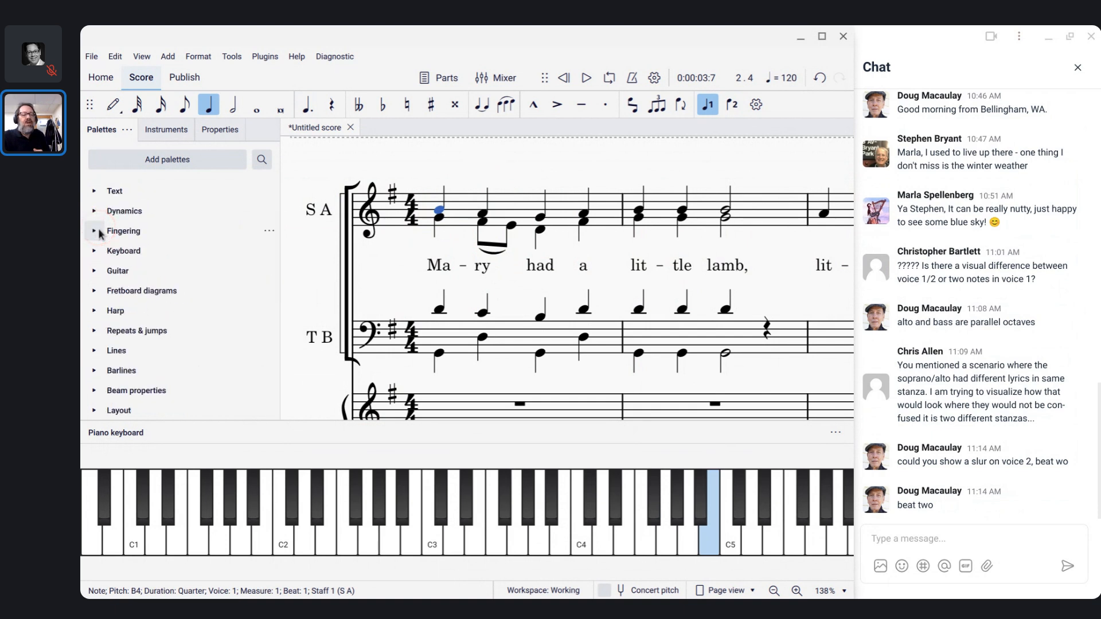
left_click(94, 211)
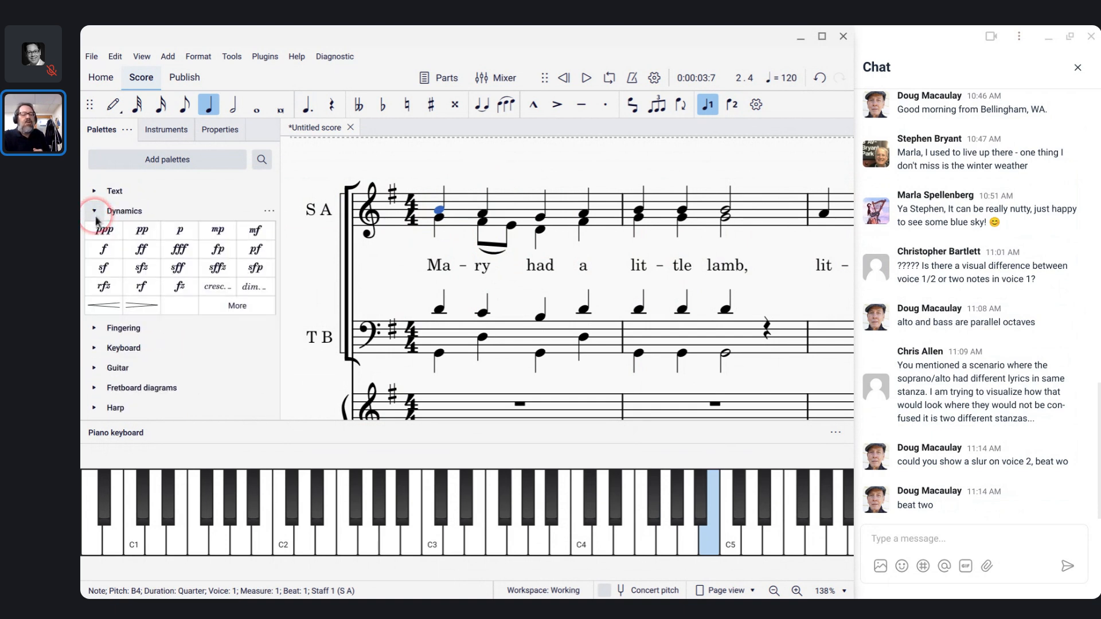
left_click(258, 231)
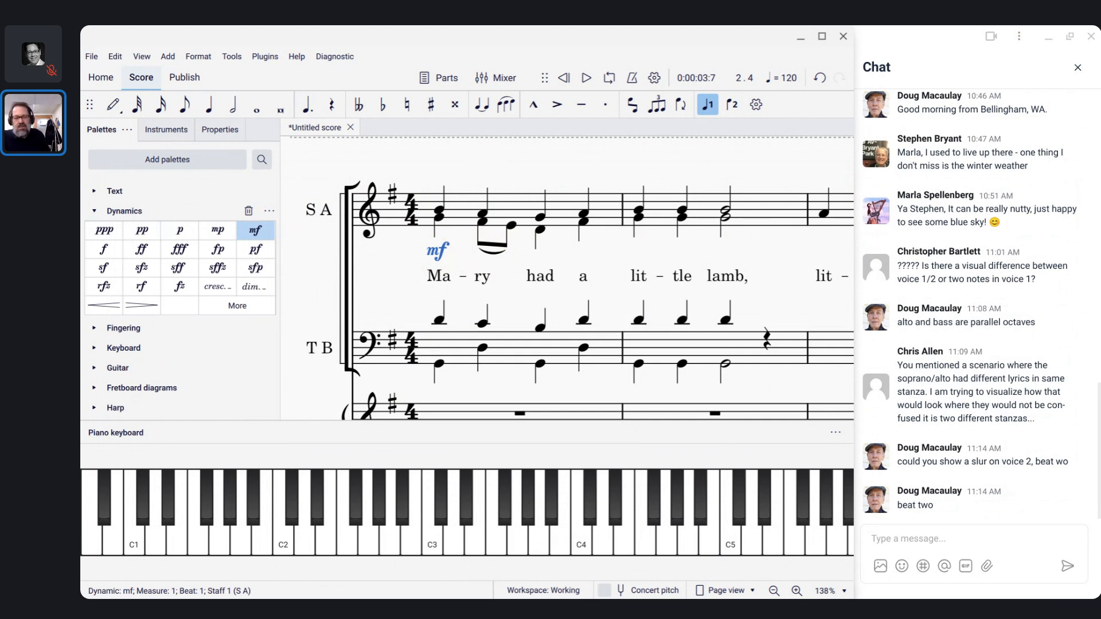
key("x")
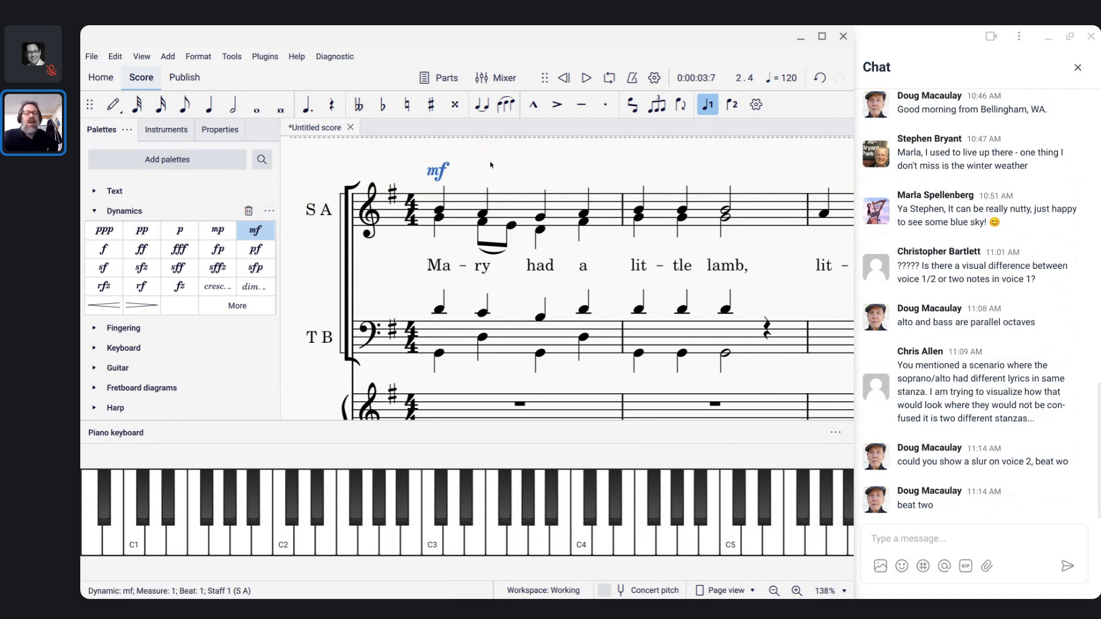
Step: Save the mf marking's Above position as the default dynamics style for this score
left_click(210, 133)
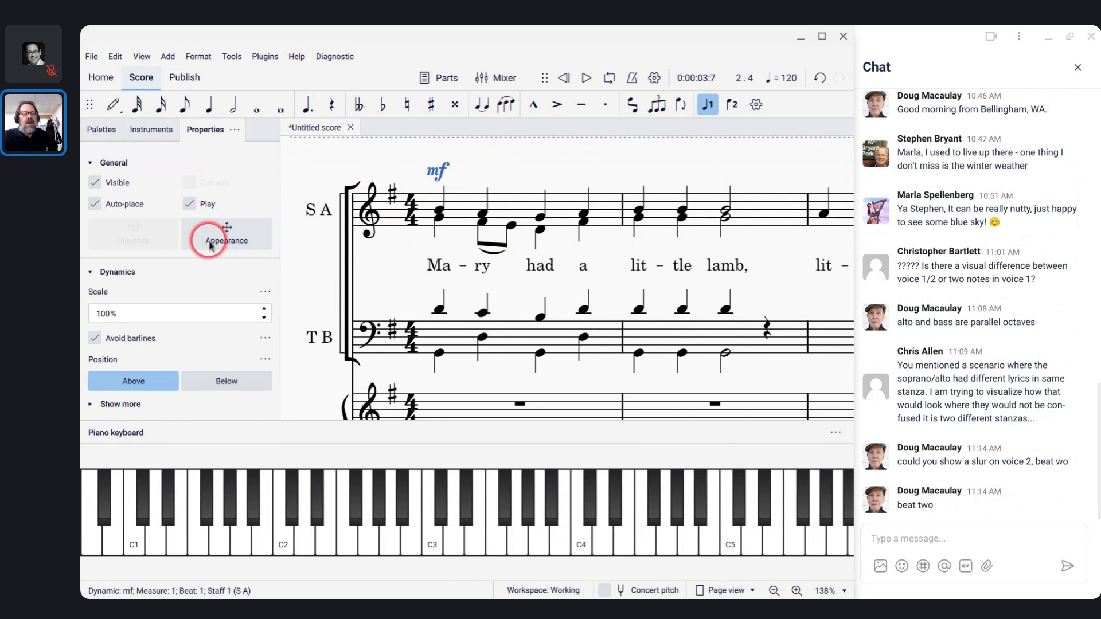
left_click(266, 361)
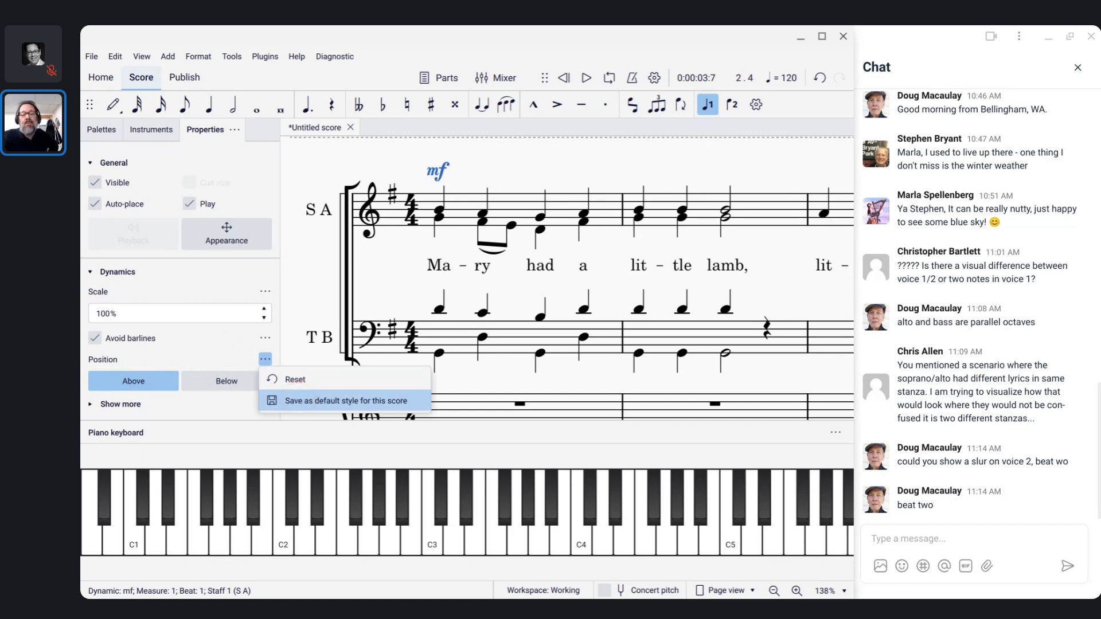
left_click(297, 403)
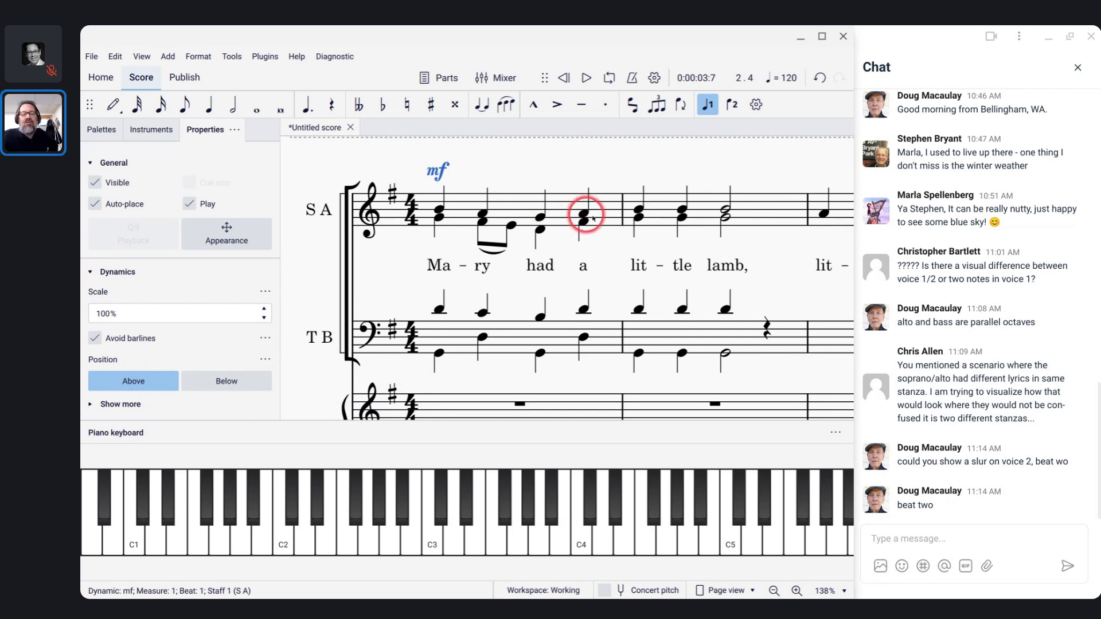
Step: Add a p dynamic to the soprano A4 on beat 1 of measure 3
scroll(687, 212, "right", 3)
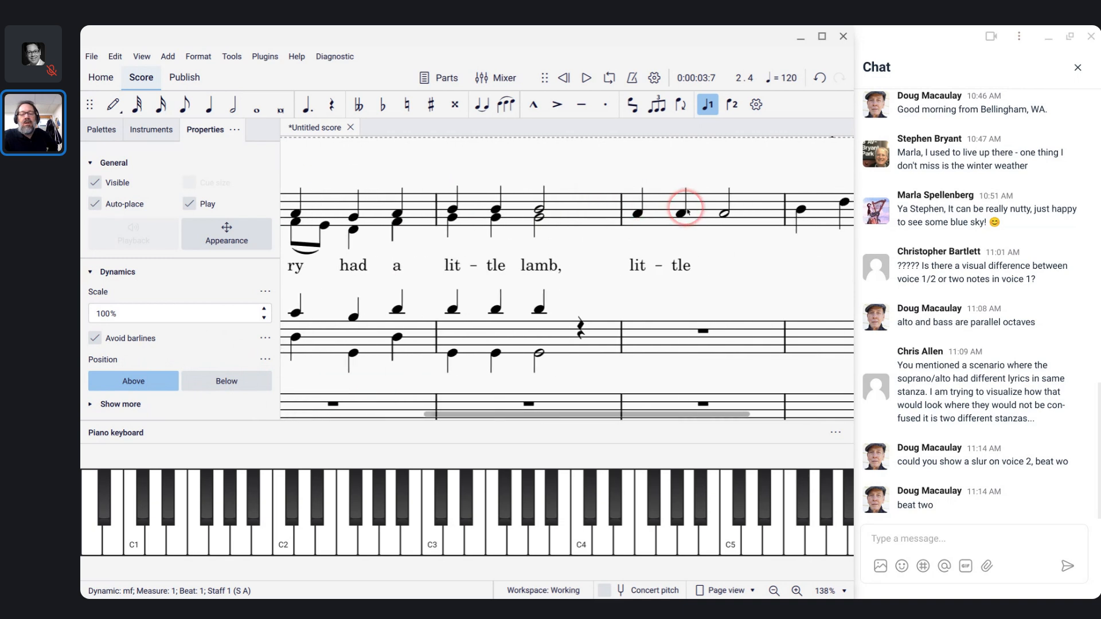
left_click(638, 216)
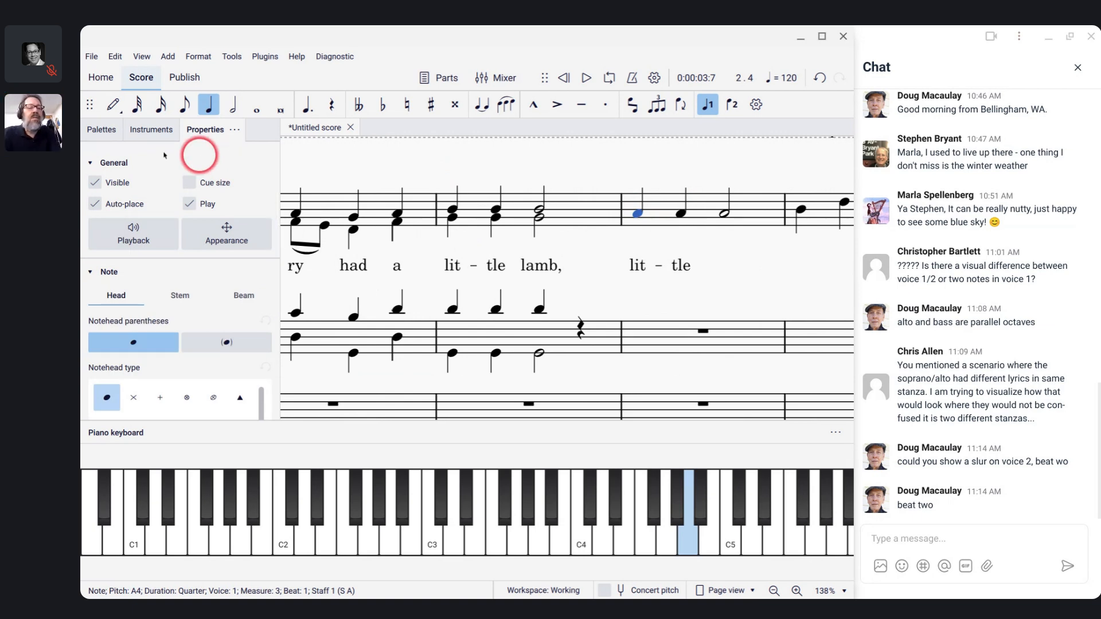
left_click(101, 129)
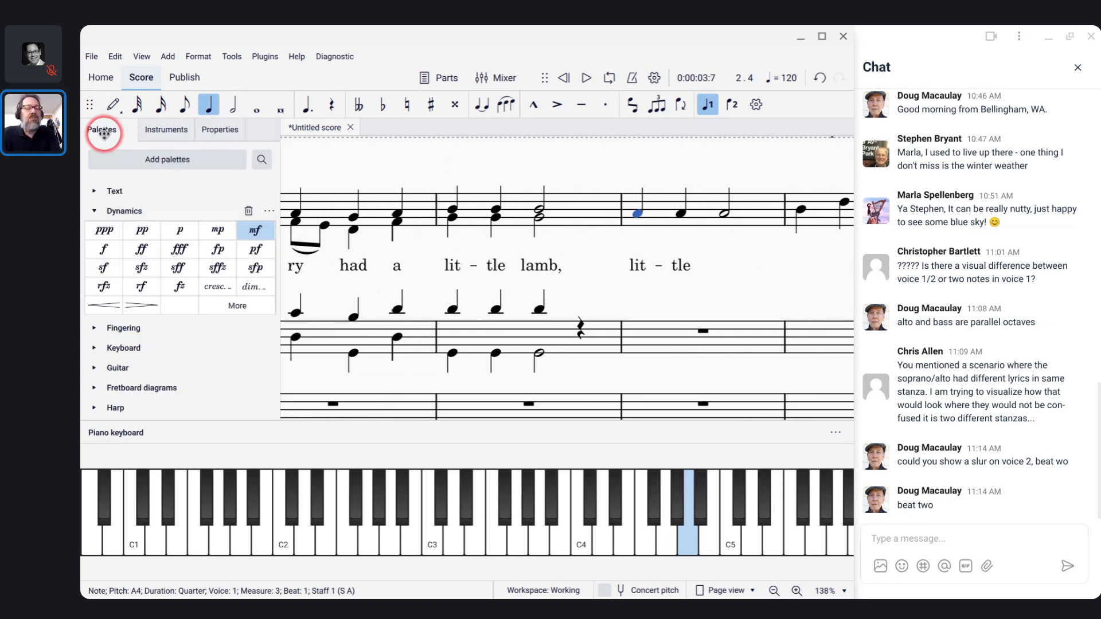
left_click(189, 231)
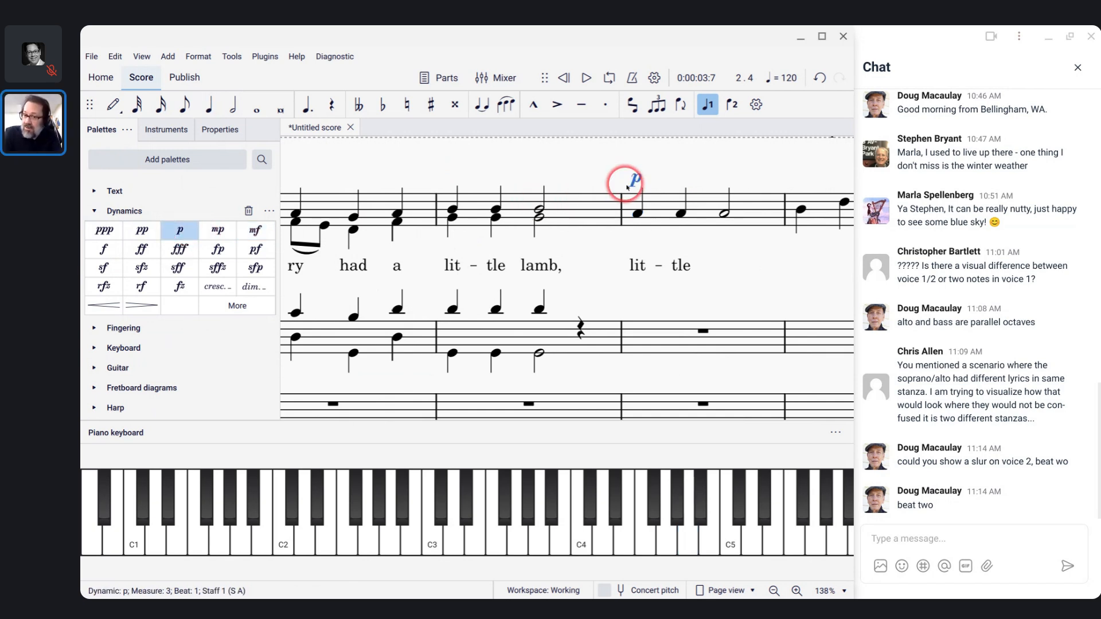
Step: Add an mf dynamic at the measure 1 rest in the piano's treble staff
scroll(628, 187, "down", 3)
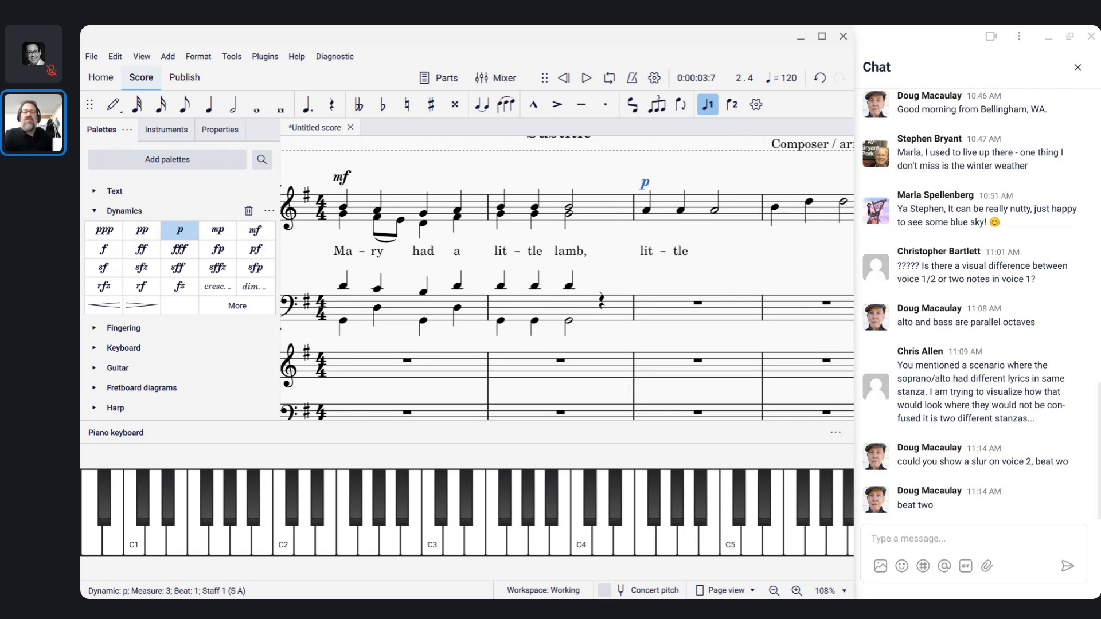
scroll(459, 205, "left", 3)
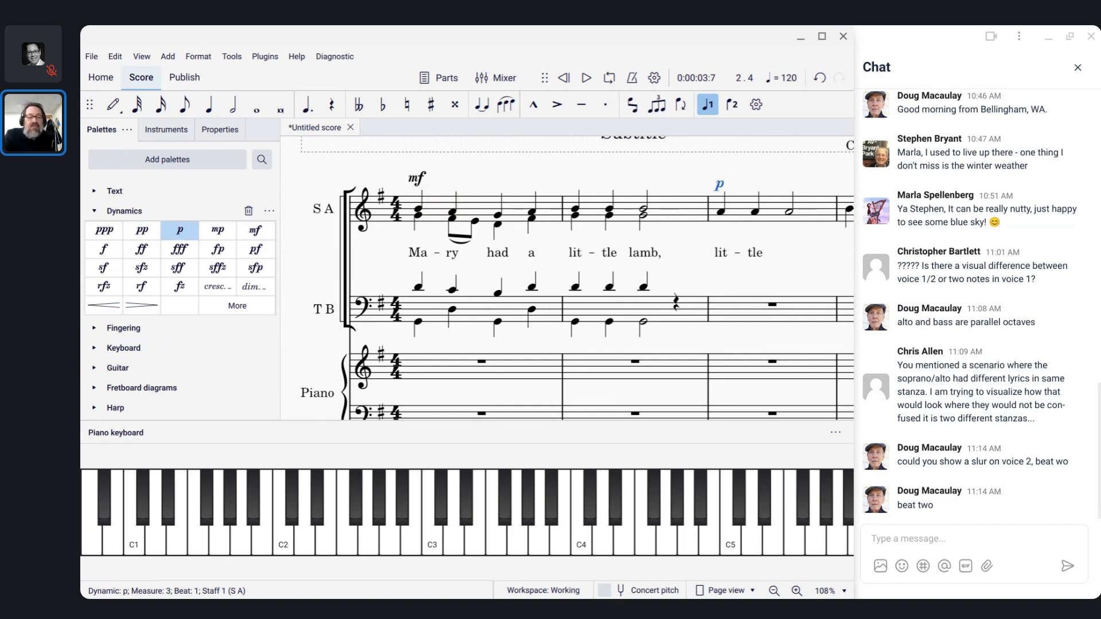
scroll(400, 327, "down", 1)
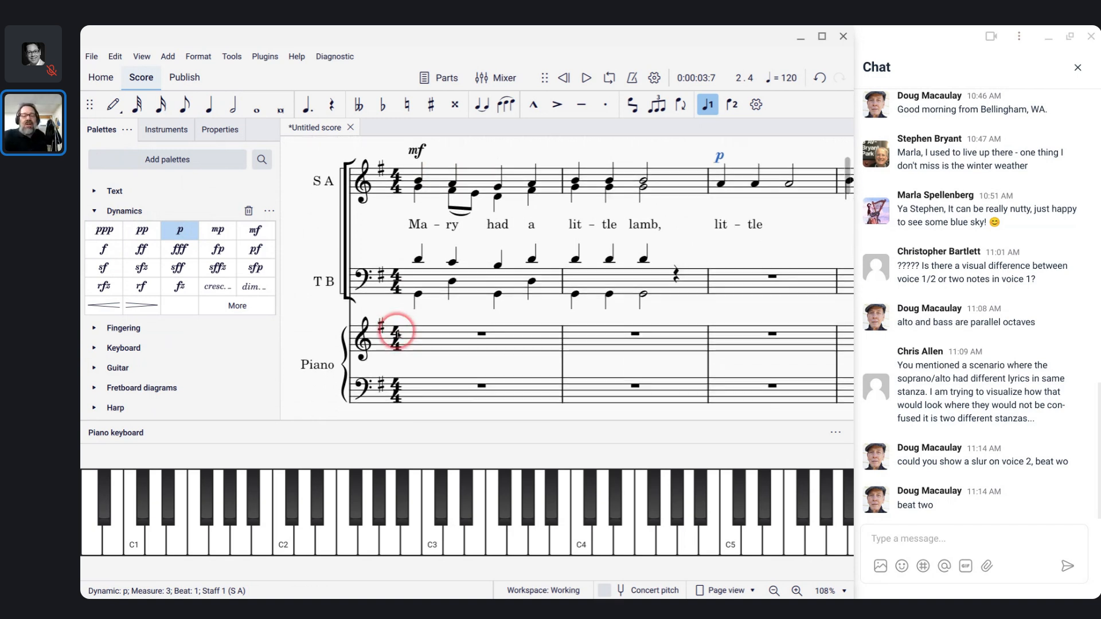
left_click(482, 333)
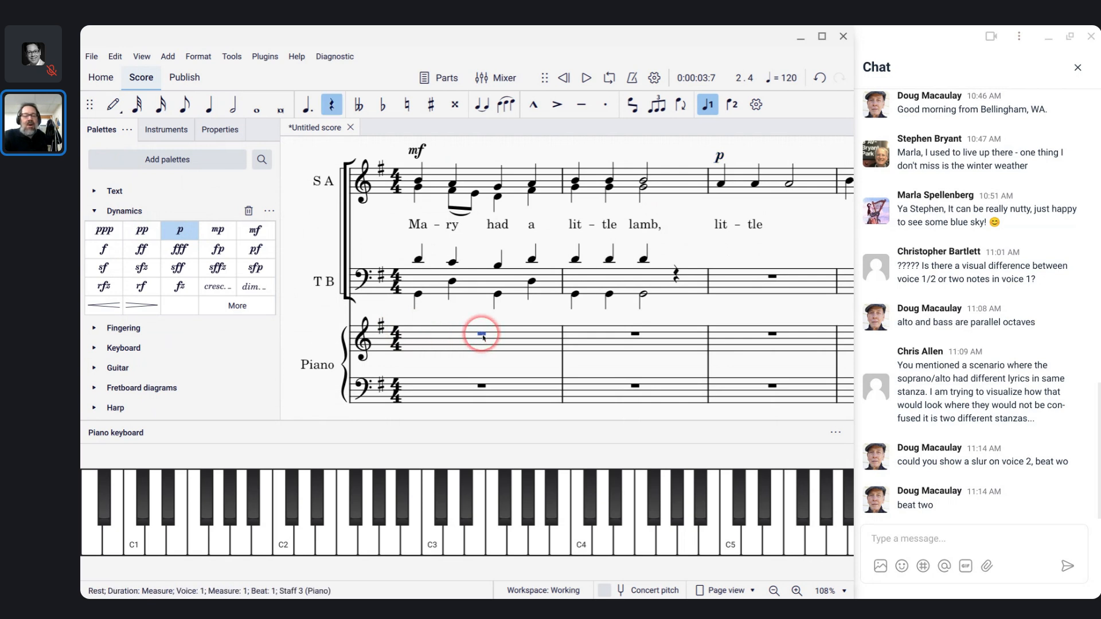
left_click(256, 231)
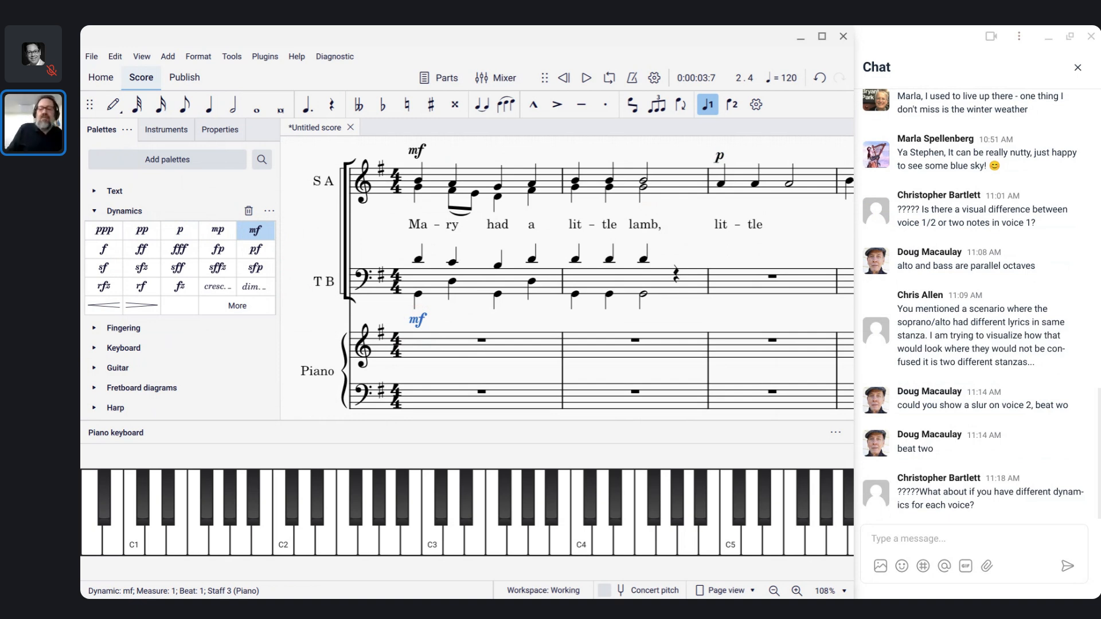
left_click(418, 329)
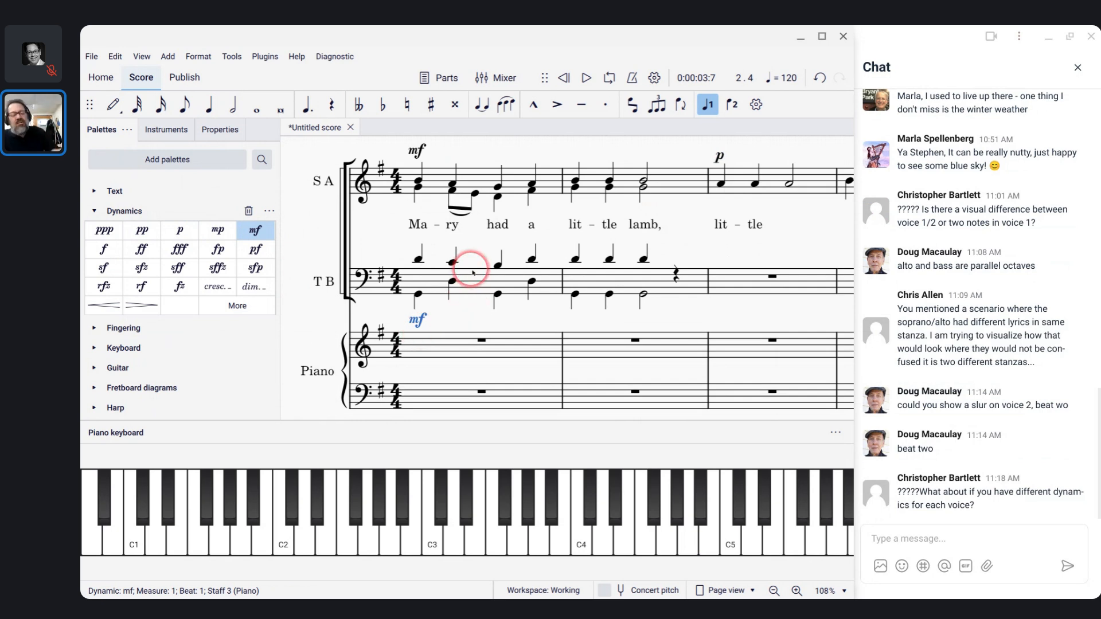
Step: Add an mp dynamic to the alto G4 on beat 1 of measure 1 and flip it below the S A staff
left_click(419, 188)
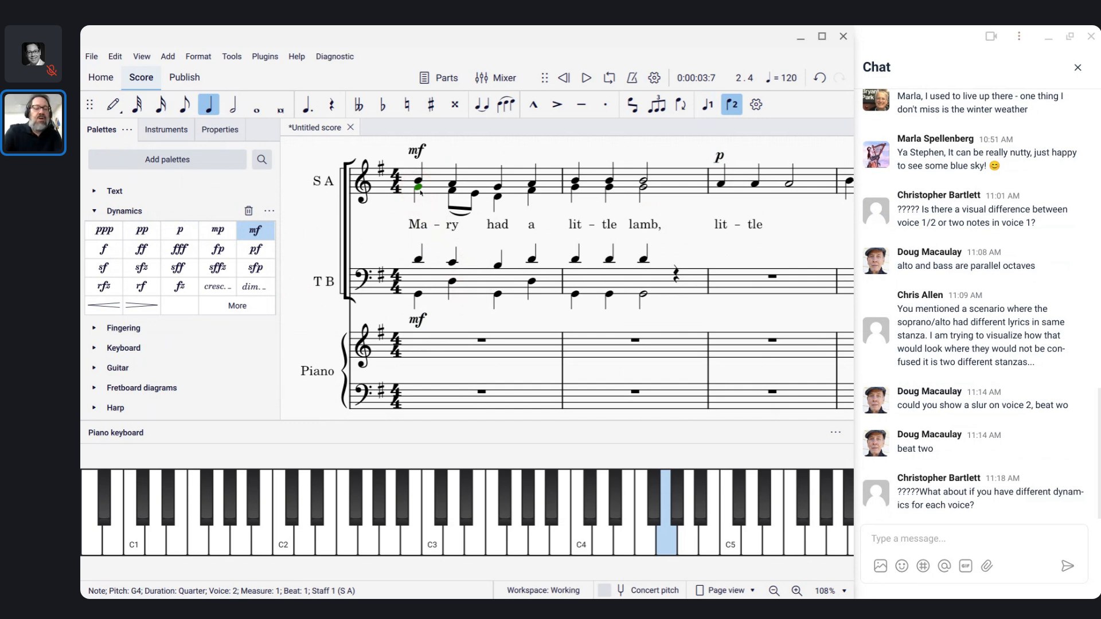
left_click(217, 232)
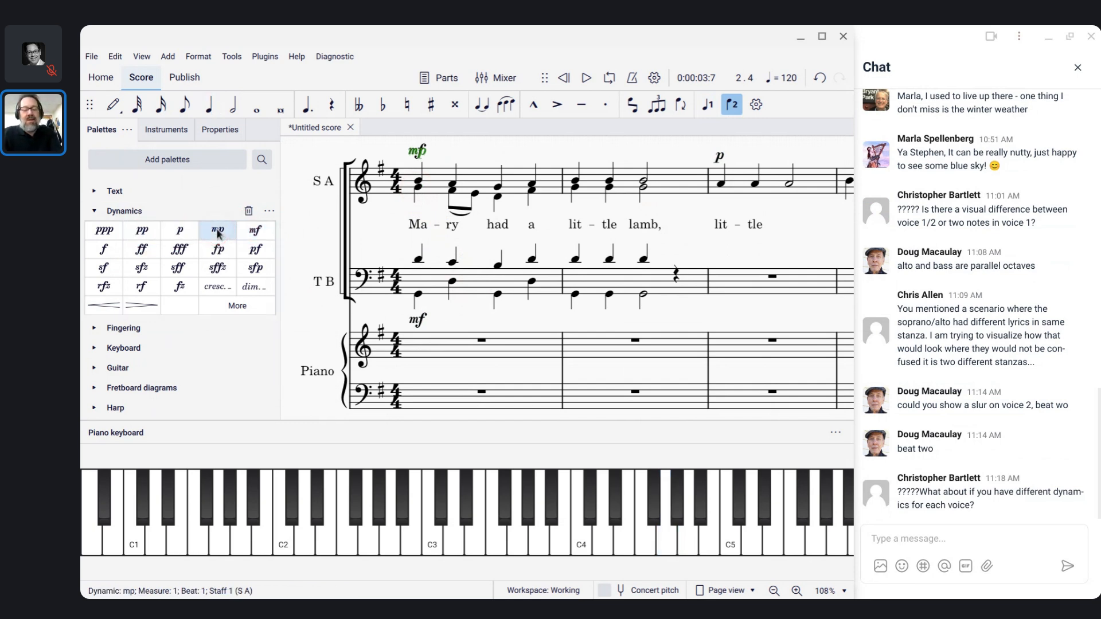
key("x")
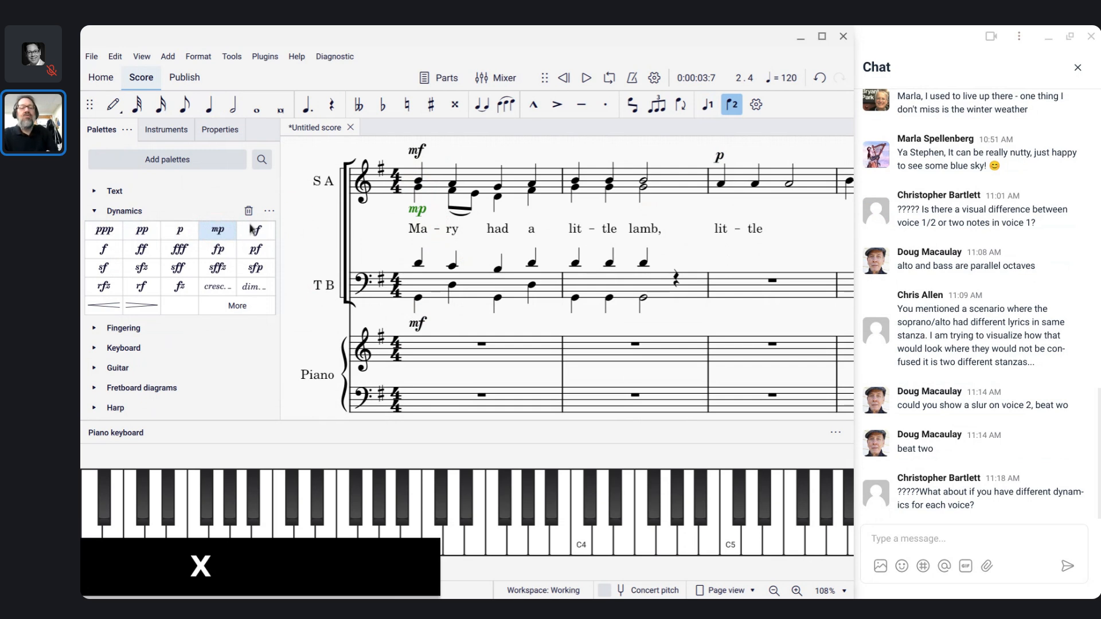
left_click(422, 152)
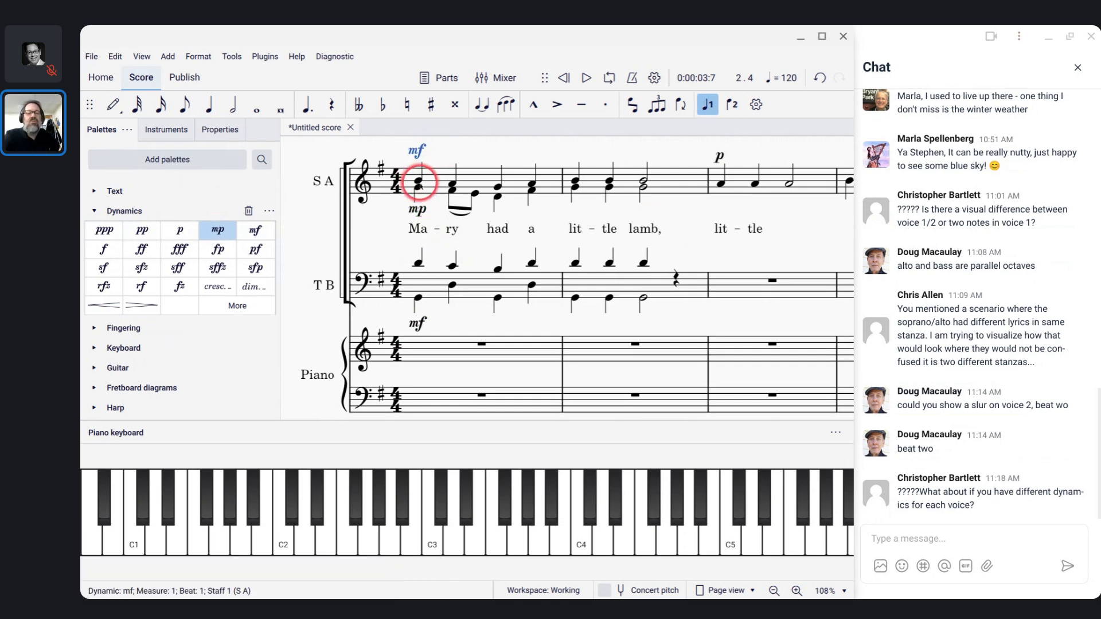
left_click(420, 210)
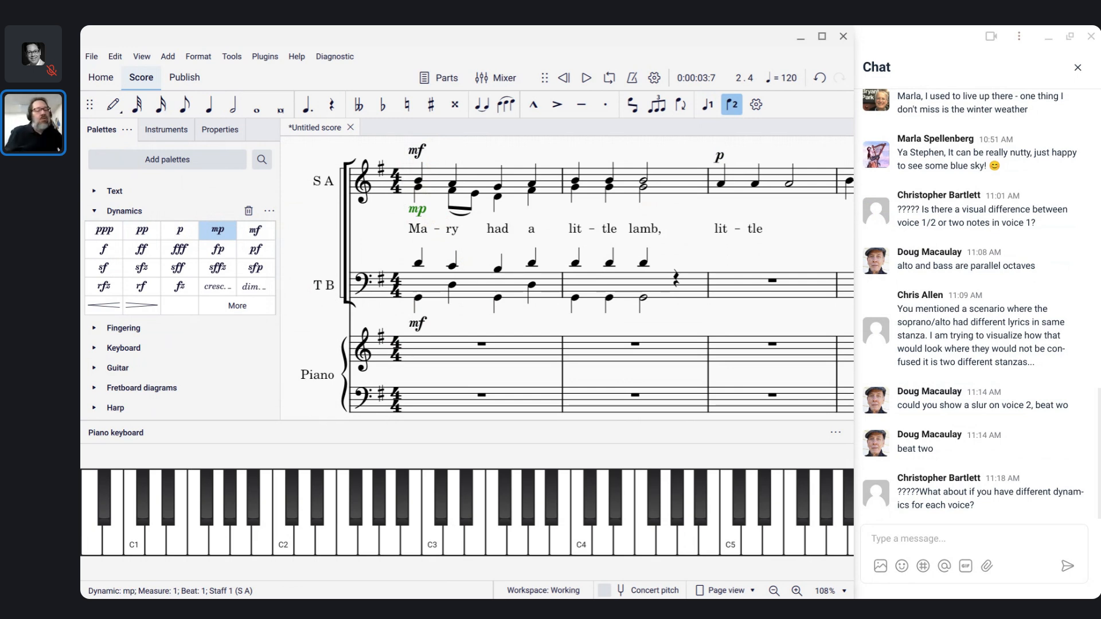
Step: Switch to the Pie Jesu - SATB - 4 score and select the soprano's opening whole note in measure 1
key("alt+Tab")
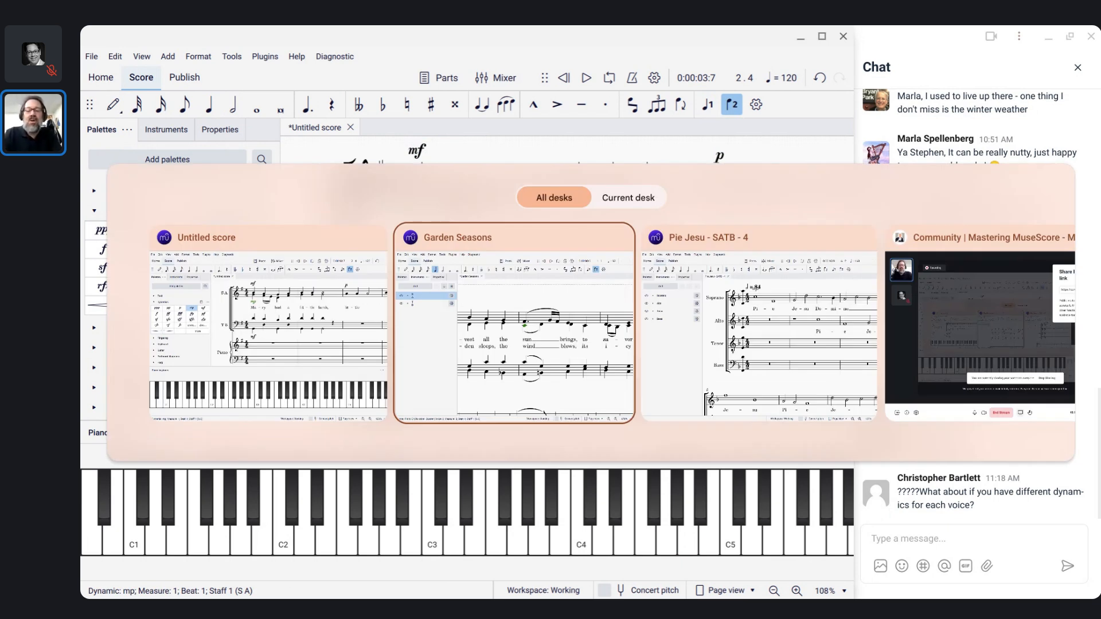
key("alt+Tab")
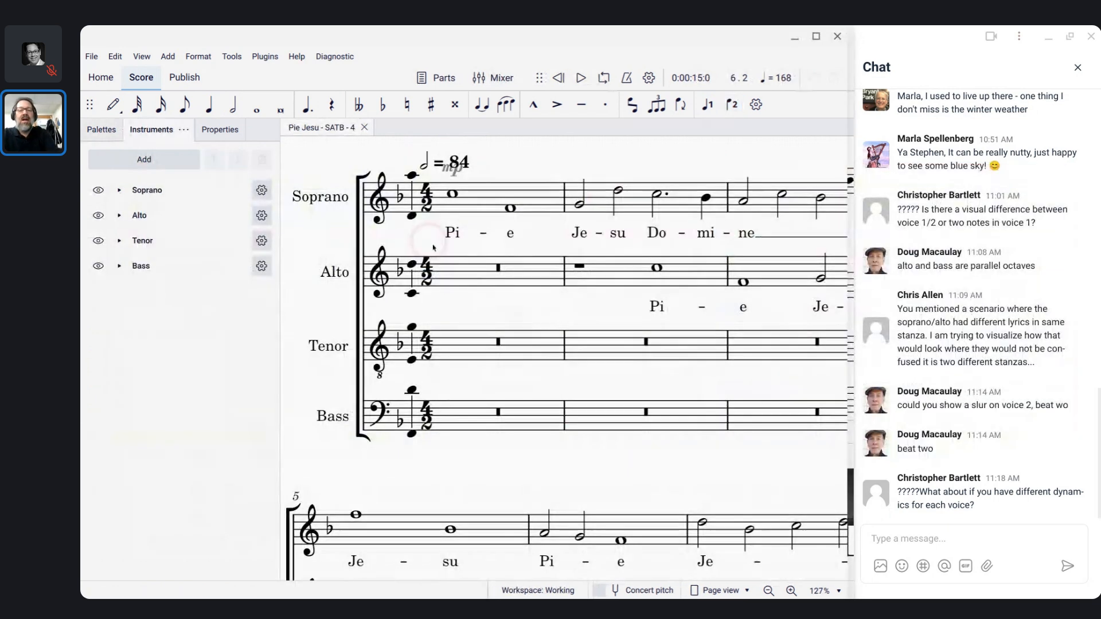
left_click(484, 254)
scroll(484, 254, "up", 3)
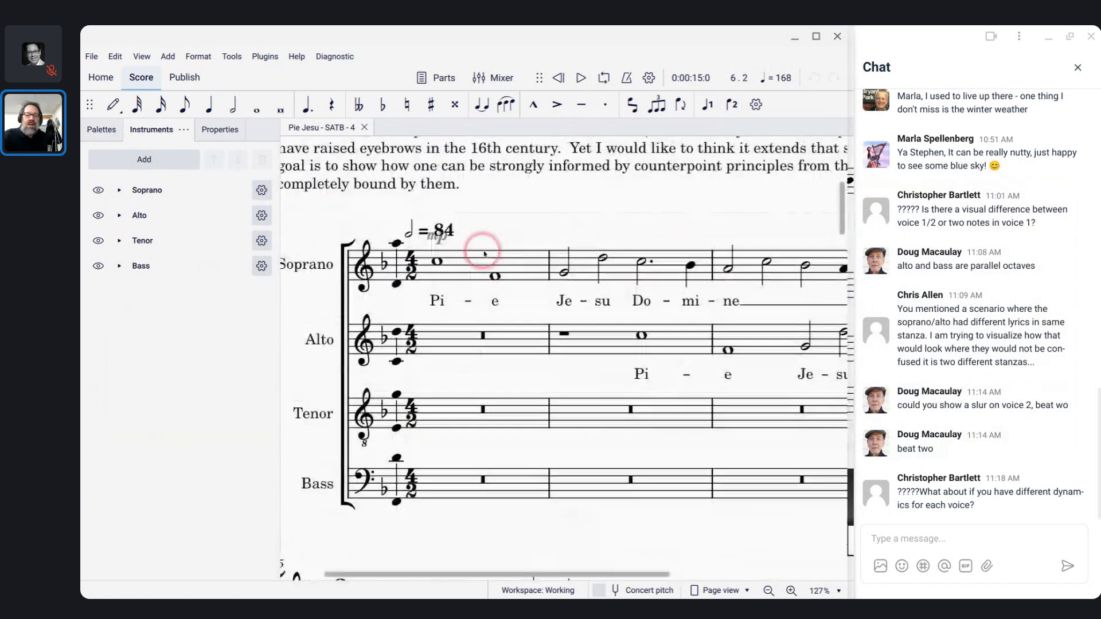
scroll(485, 254, "down", 3)
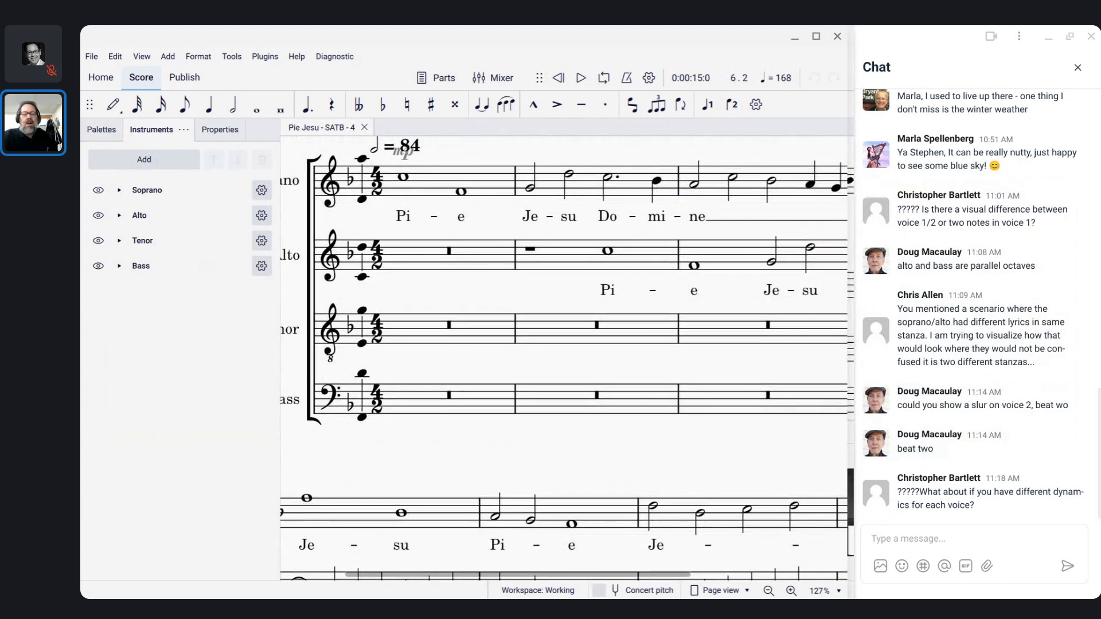
left_click(413, 184)
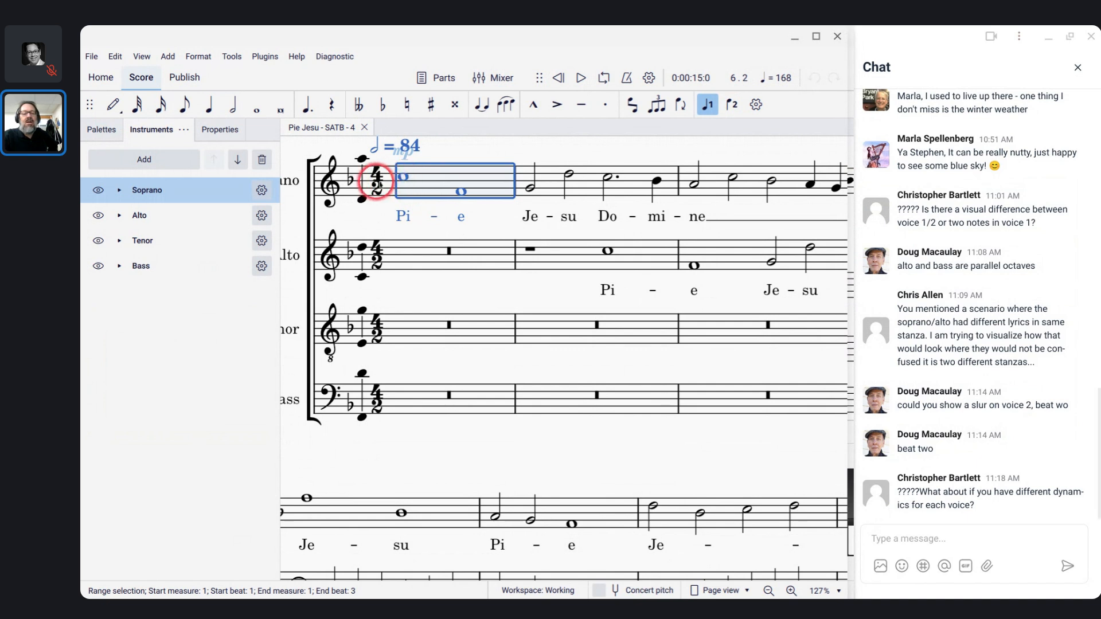
left_click(404, 178)
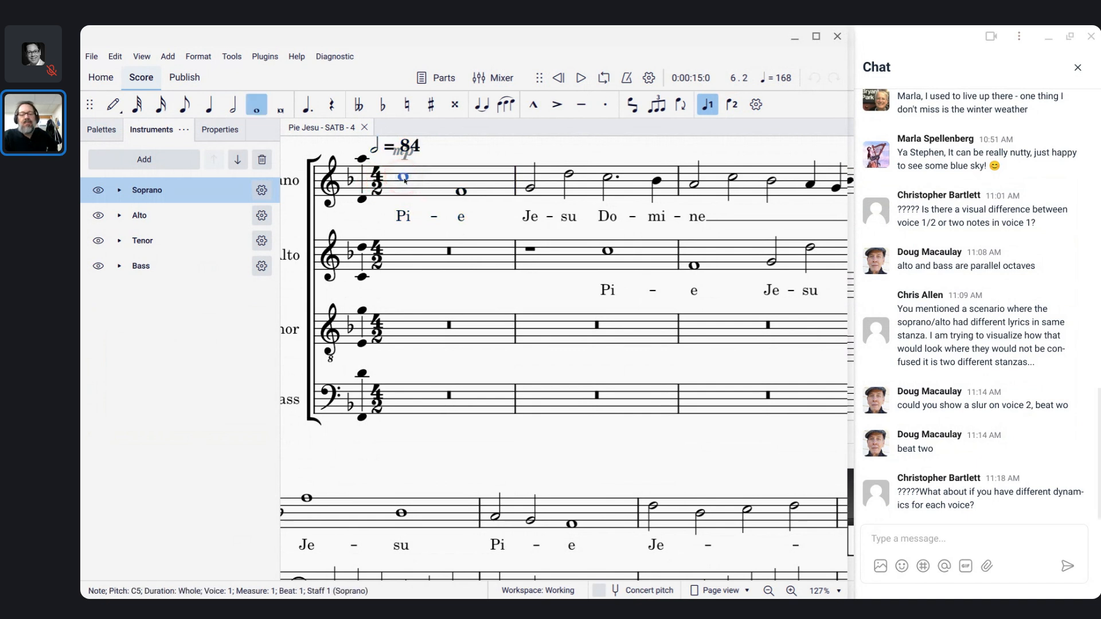
Step: Examine the notes and lyrics on the separate Soprano, Alto, Tenor and Bass staves through to the final fermatas
scroll(582, 398, "down", 5)
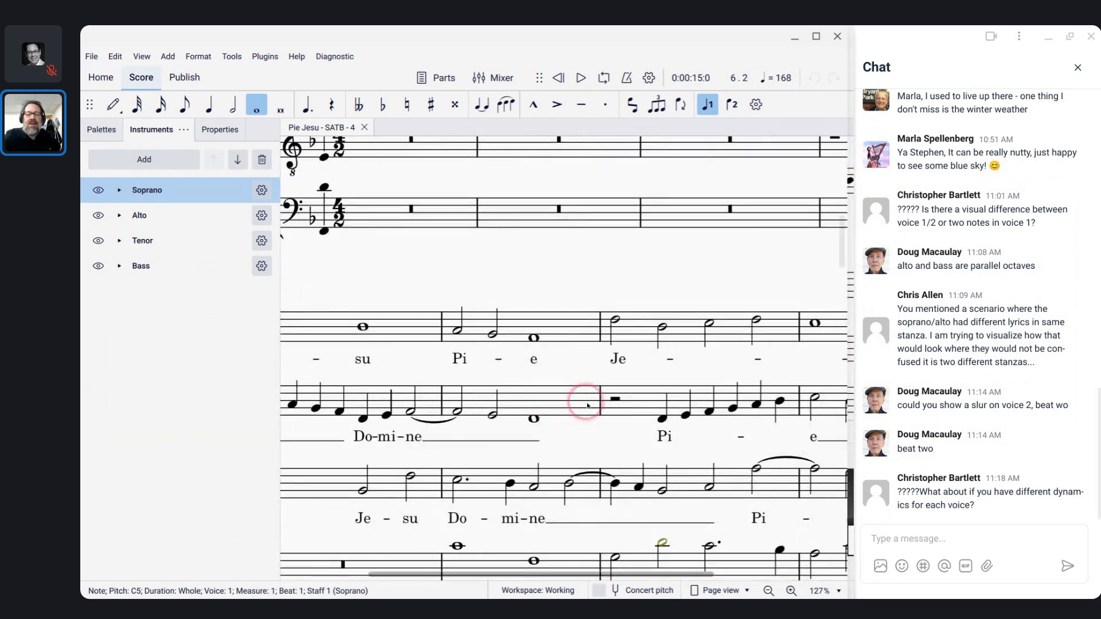
scroll(587, 405, "up", 10)
scroll(587, 406, "down", 5)
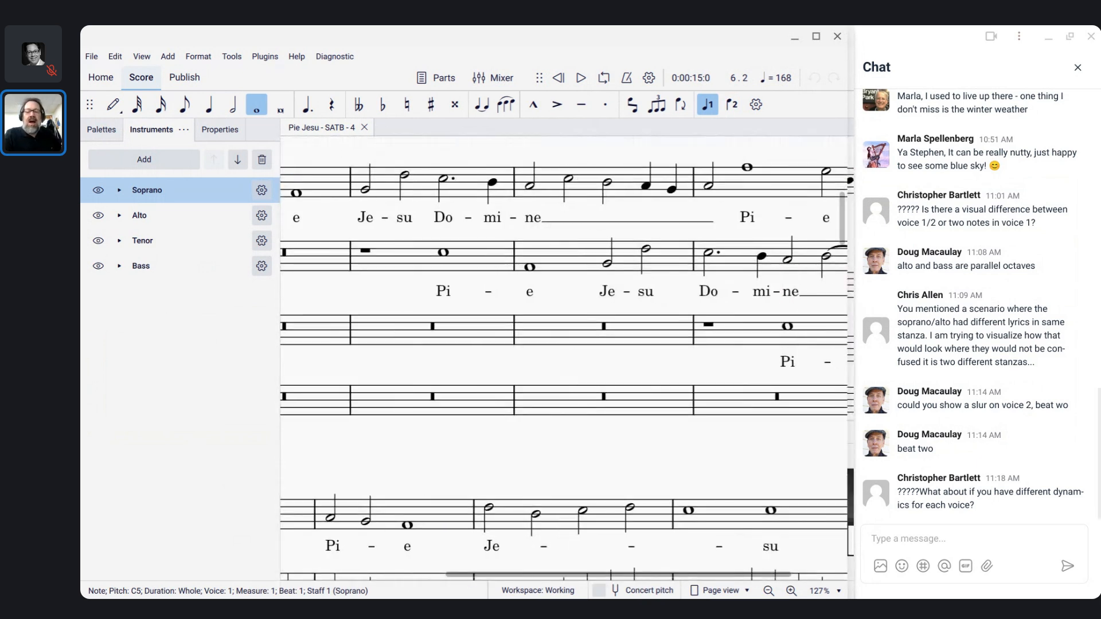
scroll(587, 406, "down", 3)
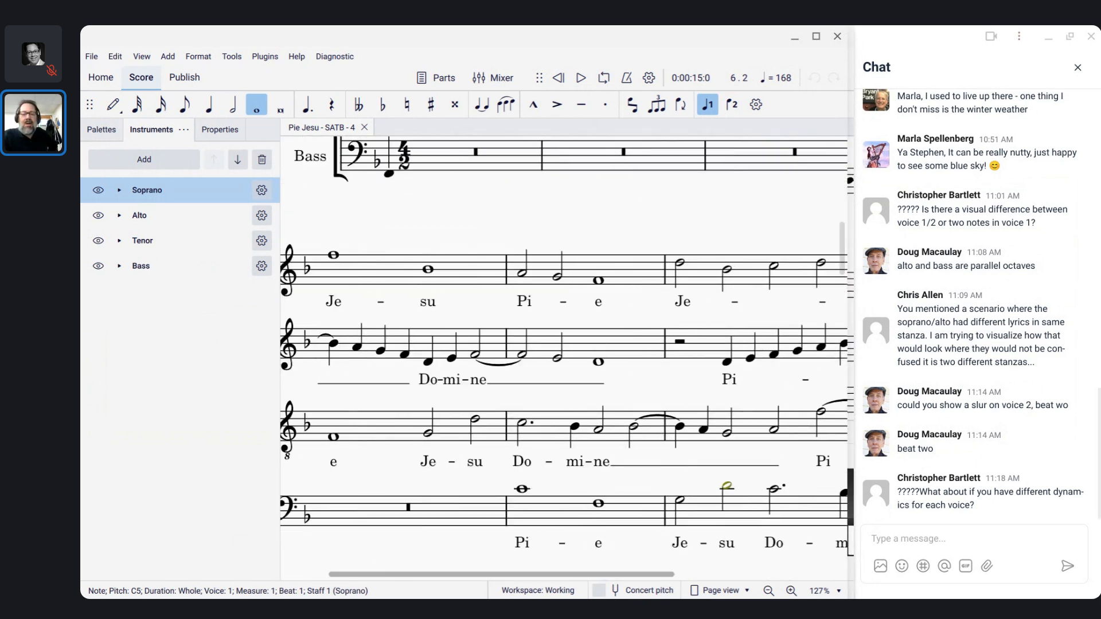
scroll(587, 405, "down", 8)
scroll(587, 405, "down", 10)
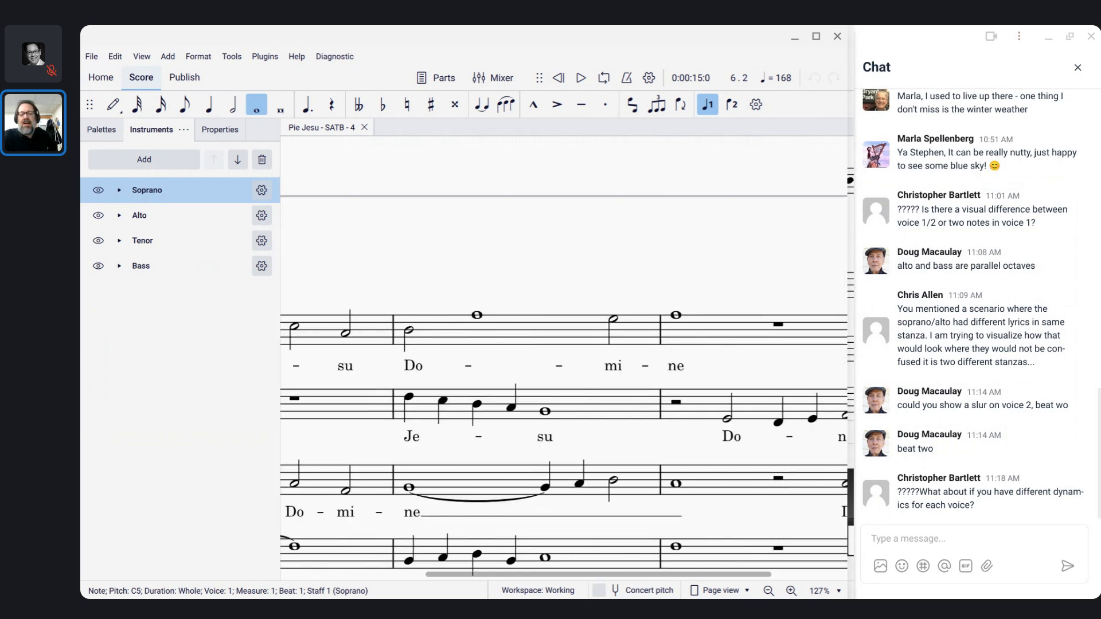
scroll(564, 359, "down", 2)
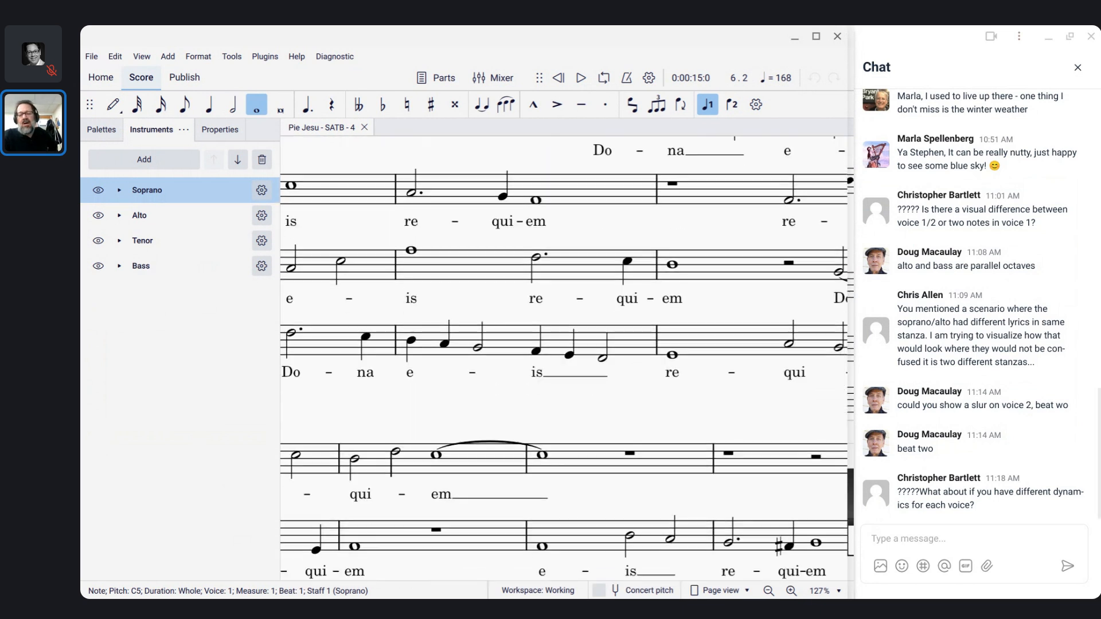
scroll(564, 358, "up", 7)
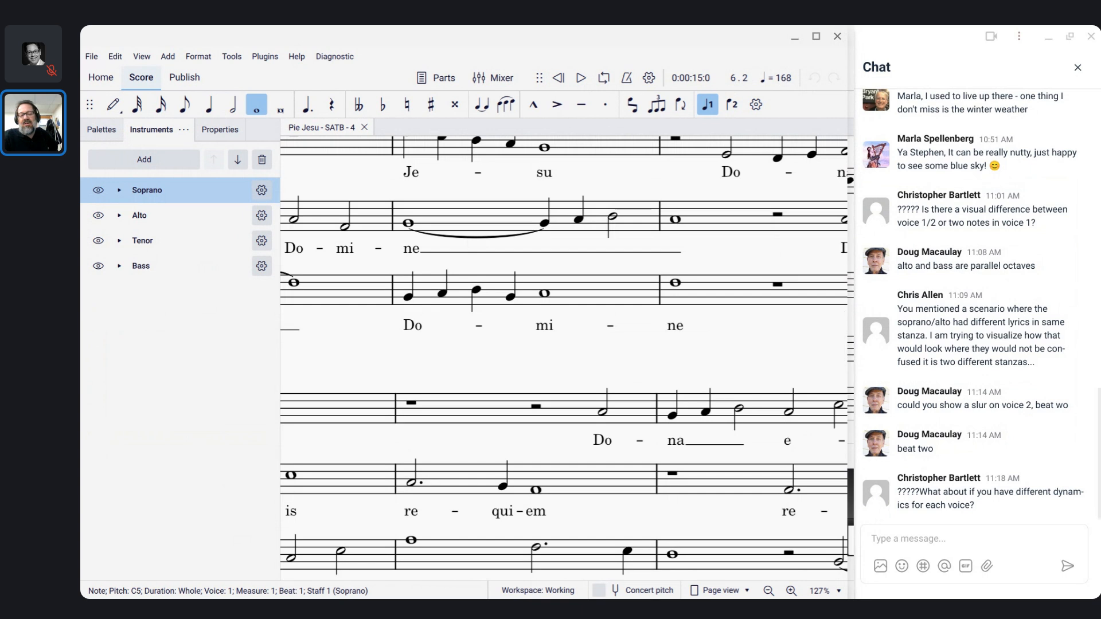
scroll(564, 358, "up", 7)
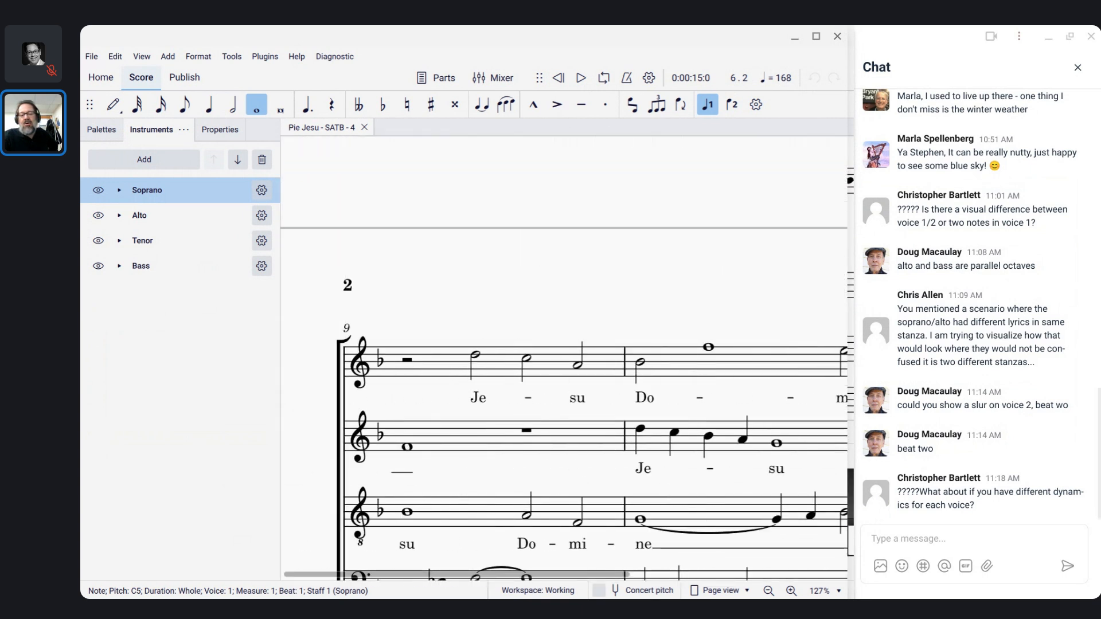
scroll(564, 358, "down", 7)
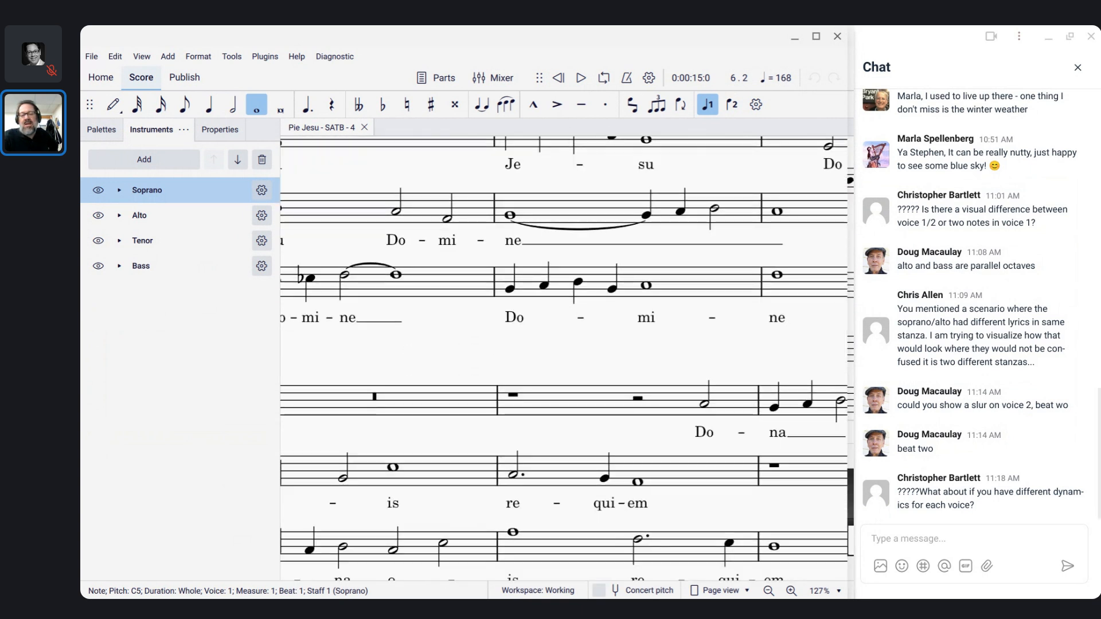
scroll(564, 358, "down", 7)
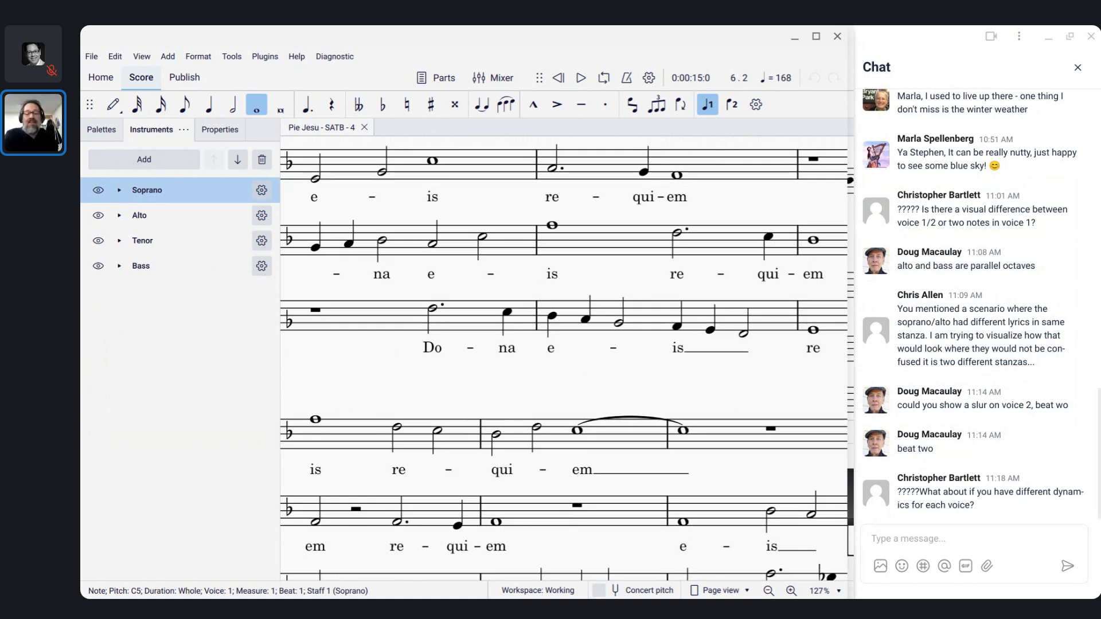
scroll(564, 359, "left", 2)
scroll(563, 359, "down", 10)
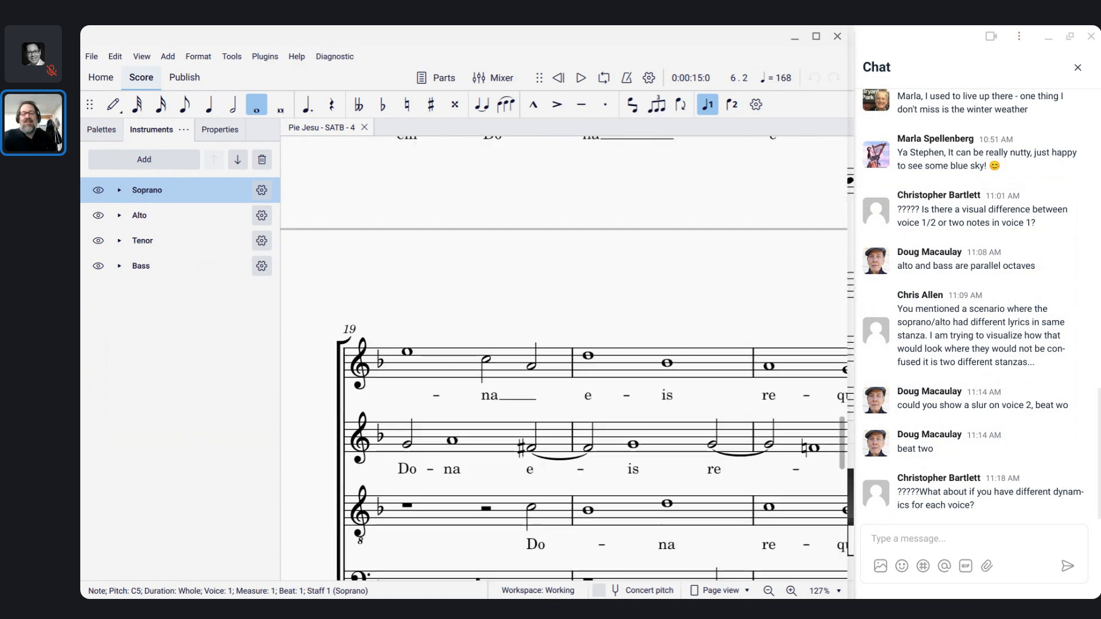
scroll(563, 359, "down", 12)
scroll(563, 359, "right", 2)
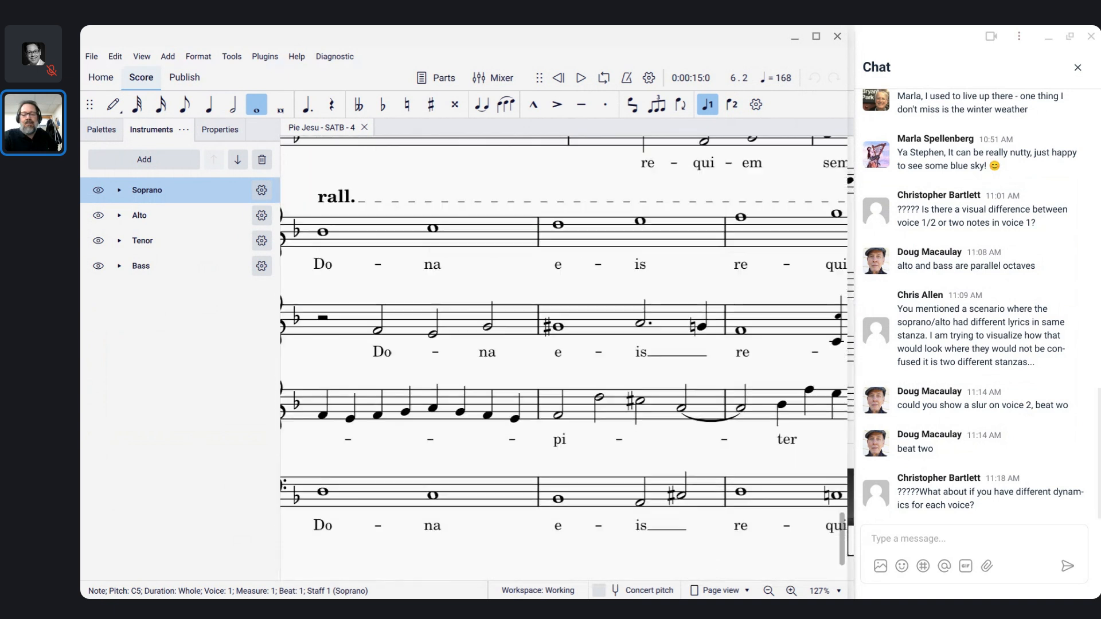
scroll(564, 358, "right", 3)
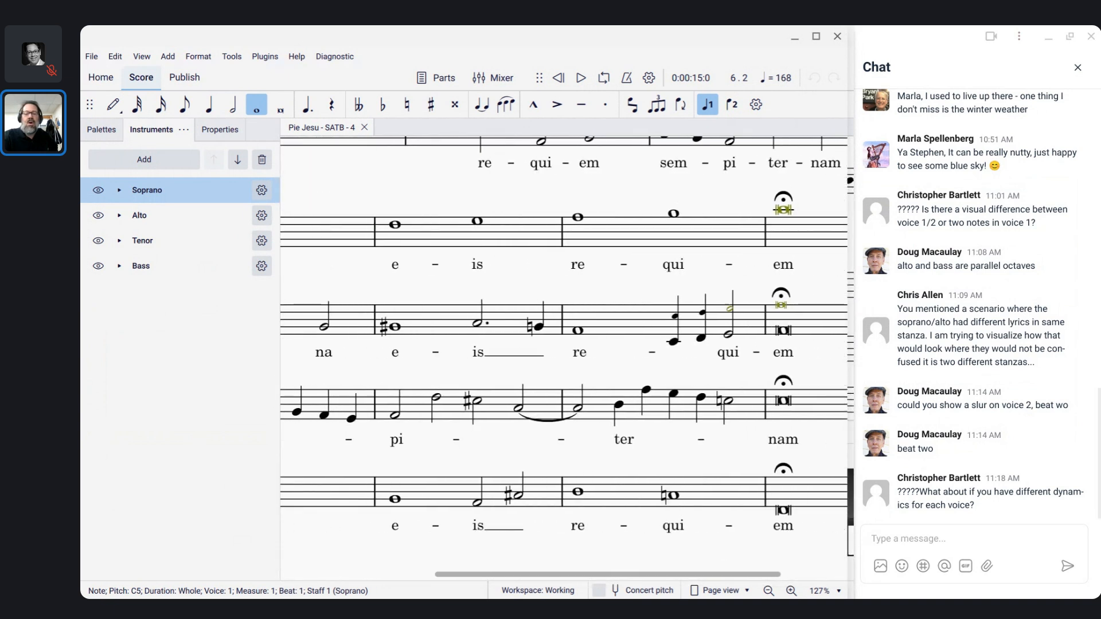
Step: Review the Pie Jesu layout from the last page back to the first and select the soprano's measure 1
scroll(563, 358, "up", 12)
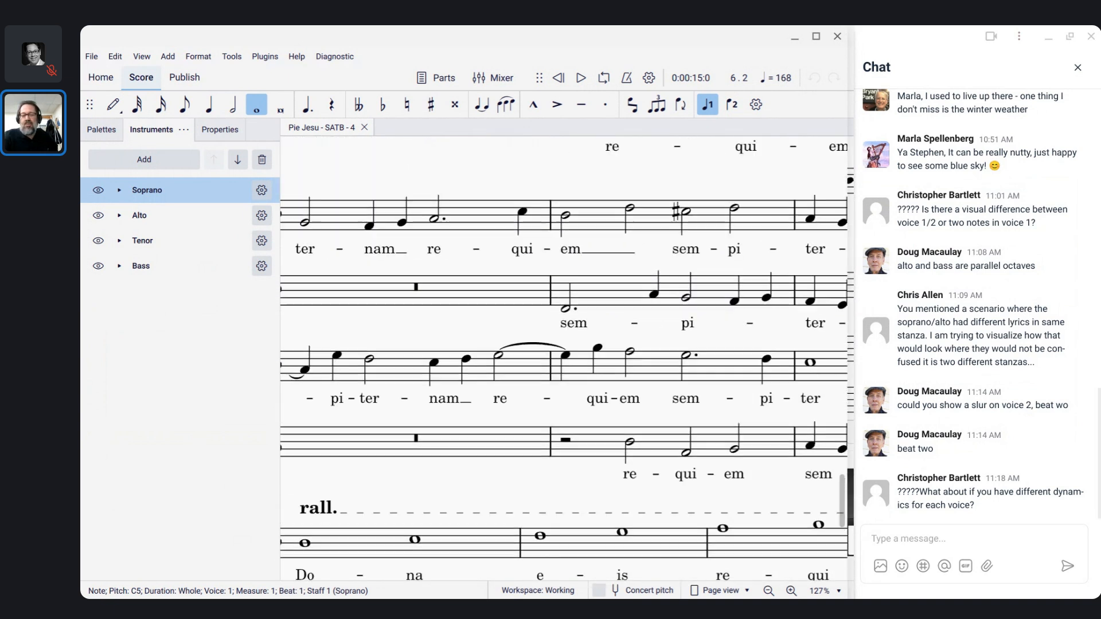
scroll(564, 358, "down", 6)
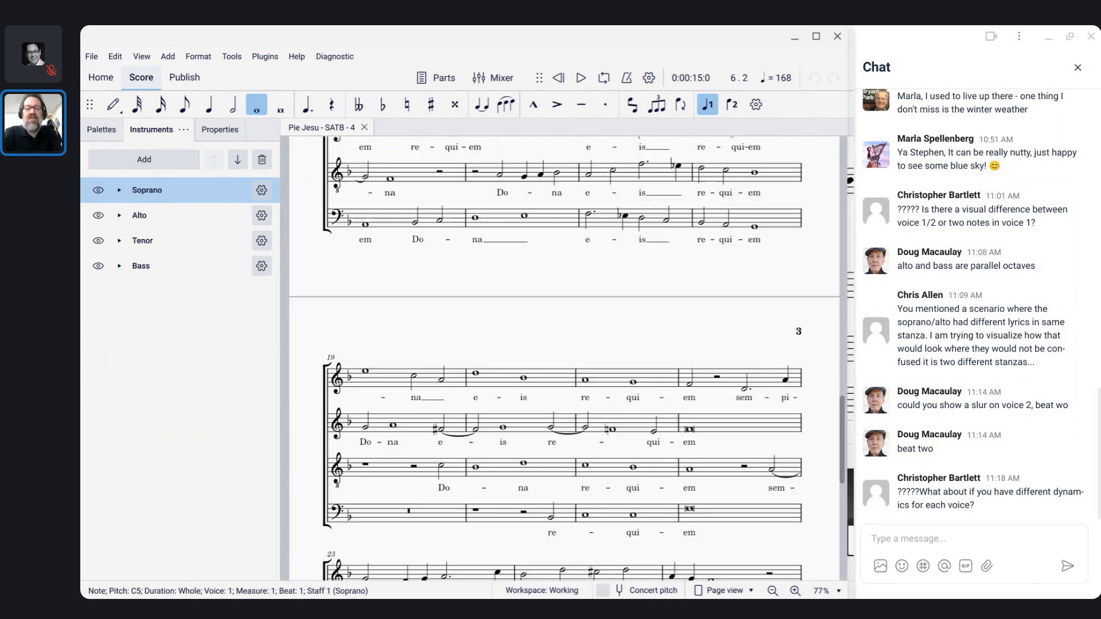
scroll(564, 358, "up", 2)
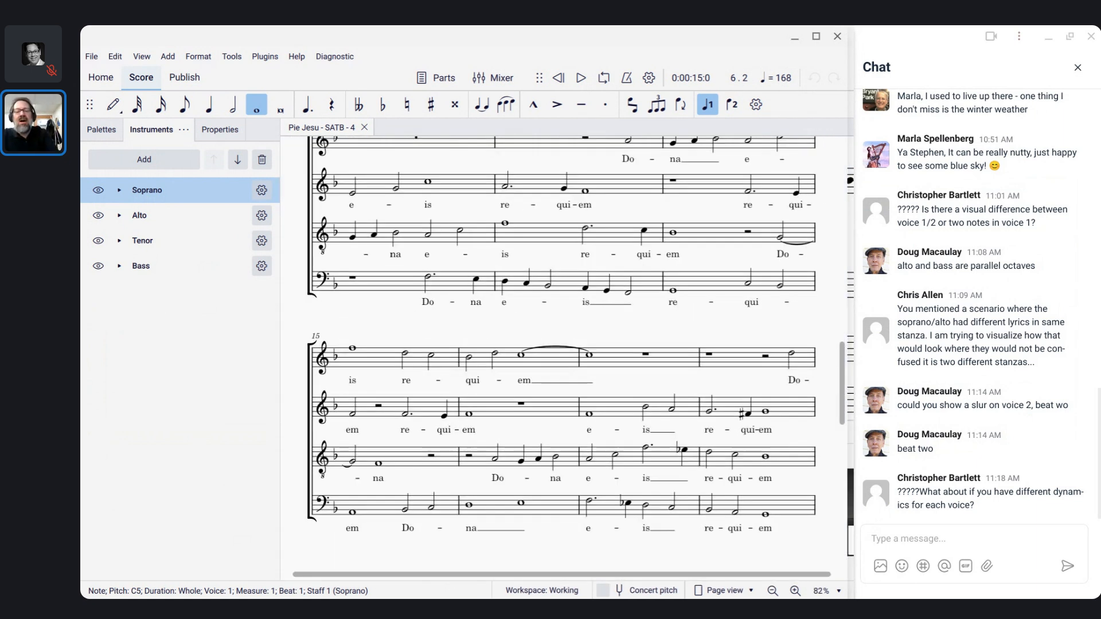
scroll(563, 358, "up", 8)
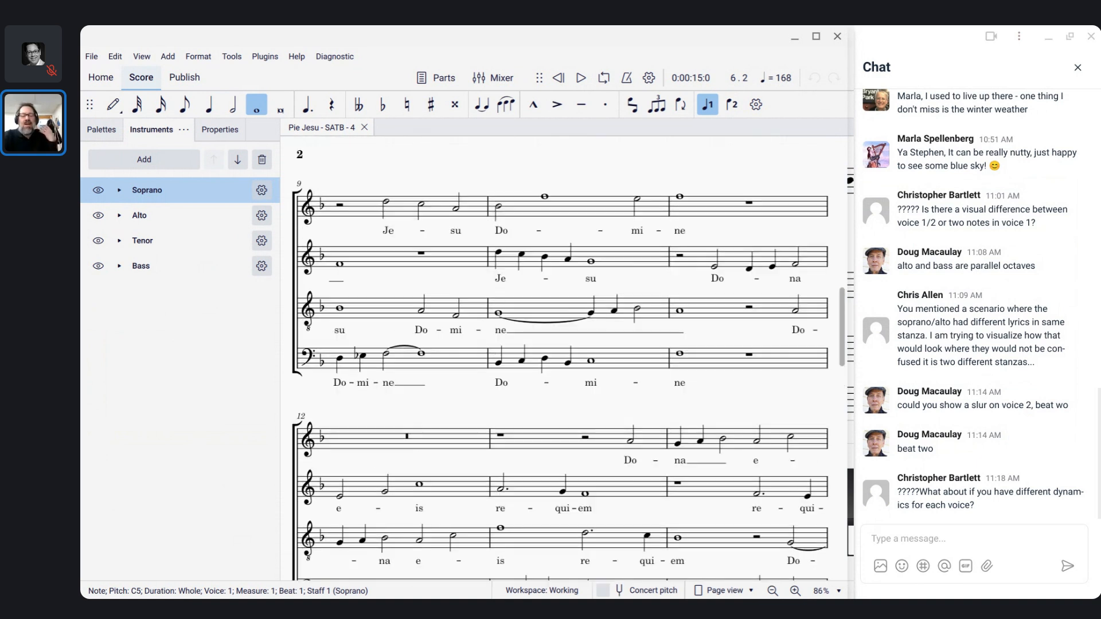
scroll(563, 359, "up", 5)
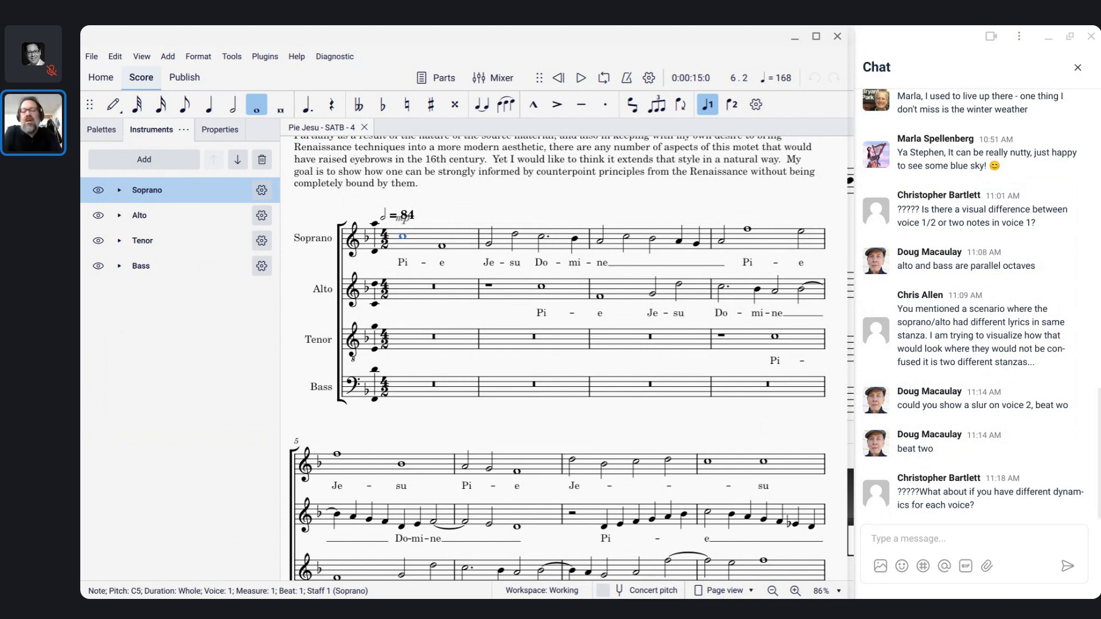
left_click(413, 243)
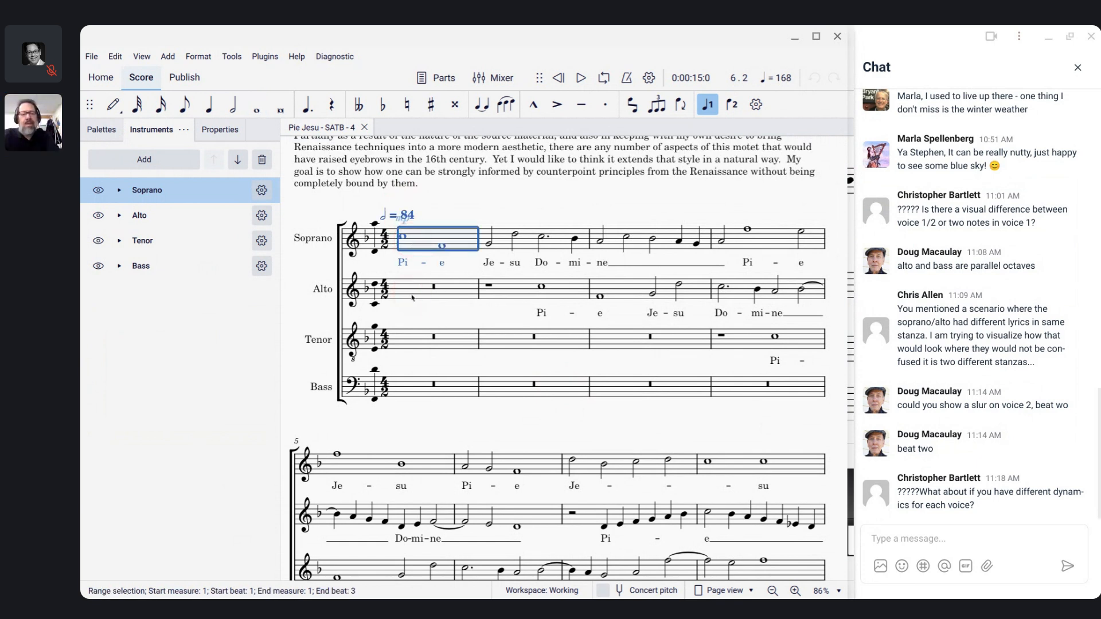
Step: Return to the Untitled score and examine the mf and mp dynamics above and below the S A staff on beat 1
key("alt+Tab")
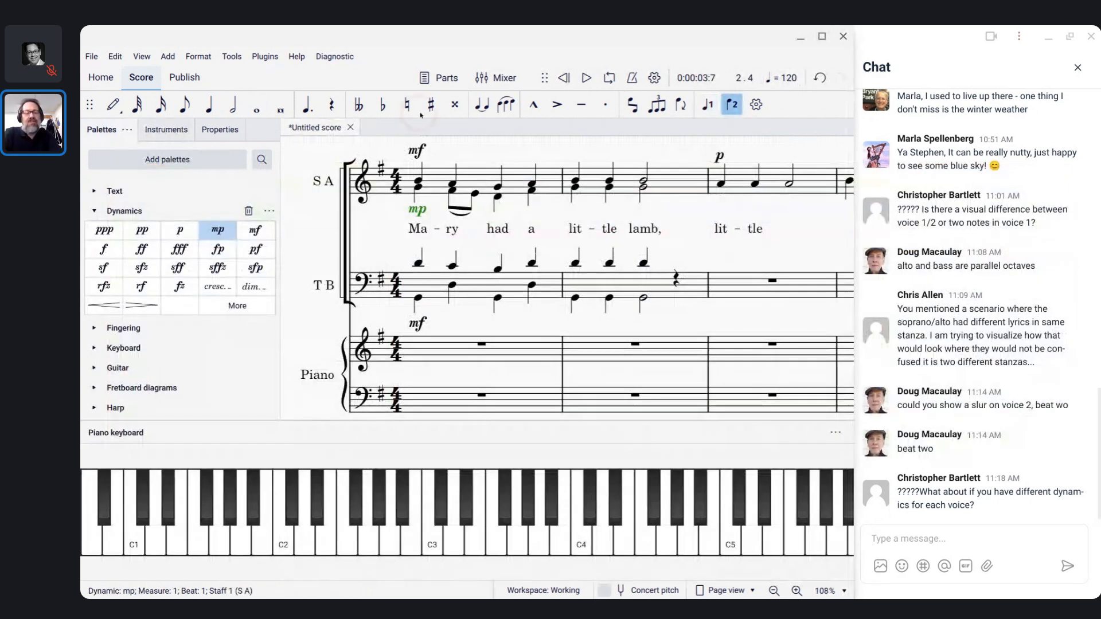
left_click(416, 150)
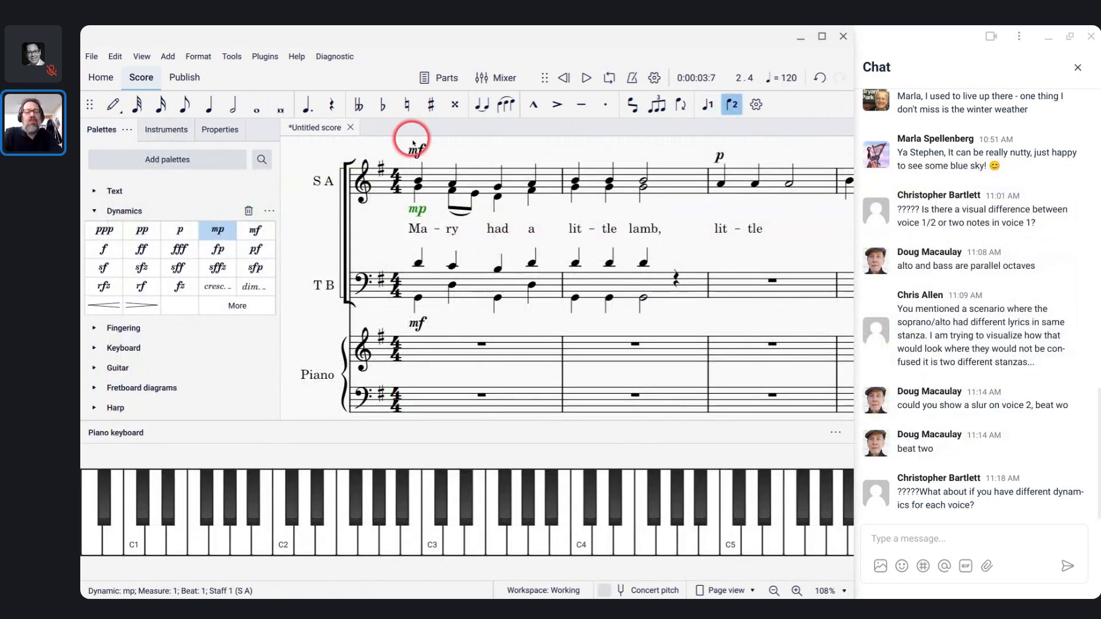
left_click(418, 217)
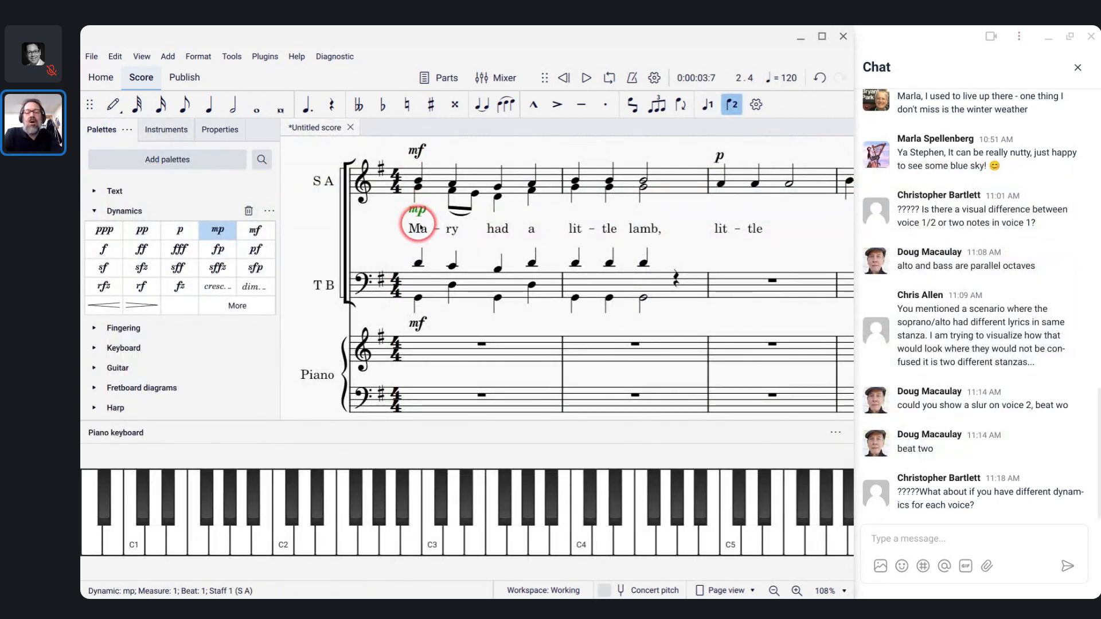
Step: Switch to the Garden Seasons score and play back the "Summer, fall" passage from the treble clef of the system labelled 9
key("alt+Tab")
key("alt+Tab")
left_click(445, 278)
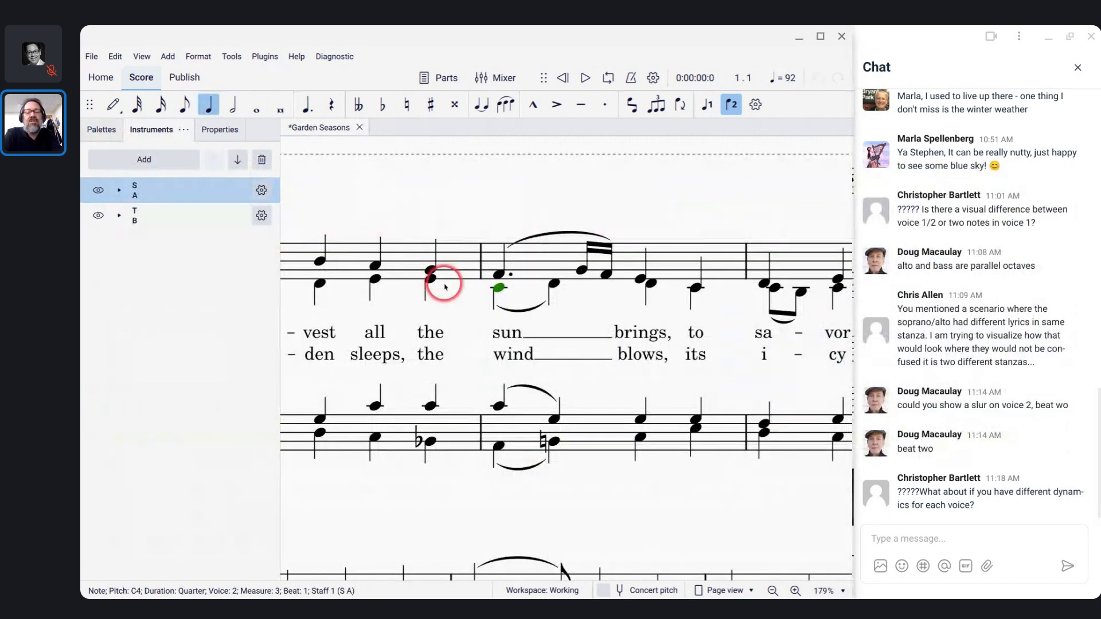
scroll(445, 285, "down", 5)
scroll(445, 285, "down", 5)
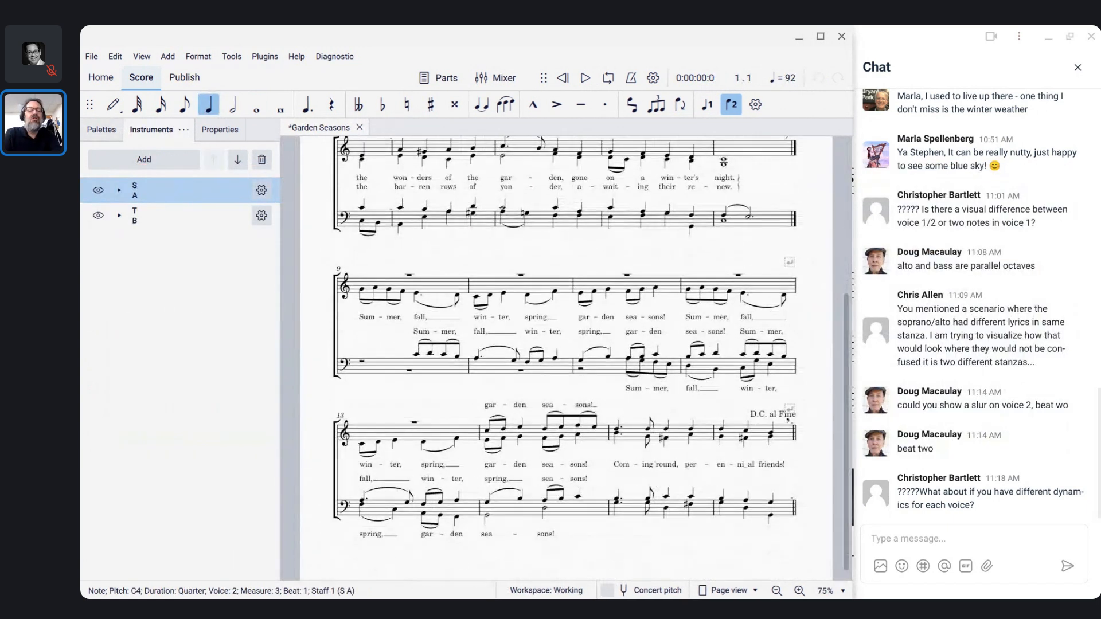
left_click(424, 284)
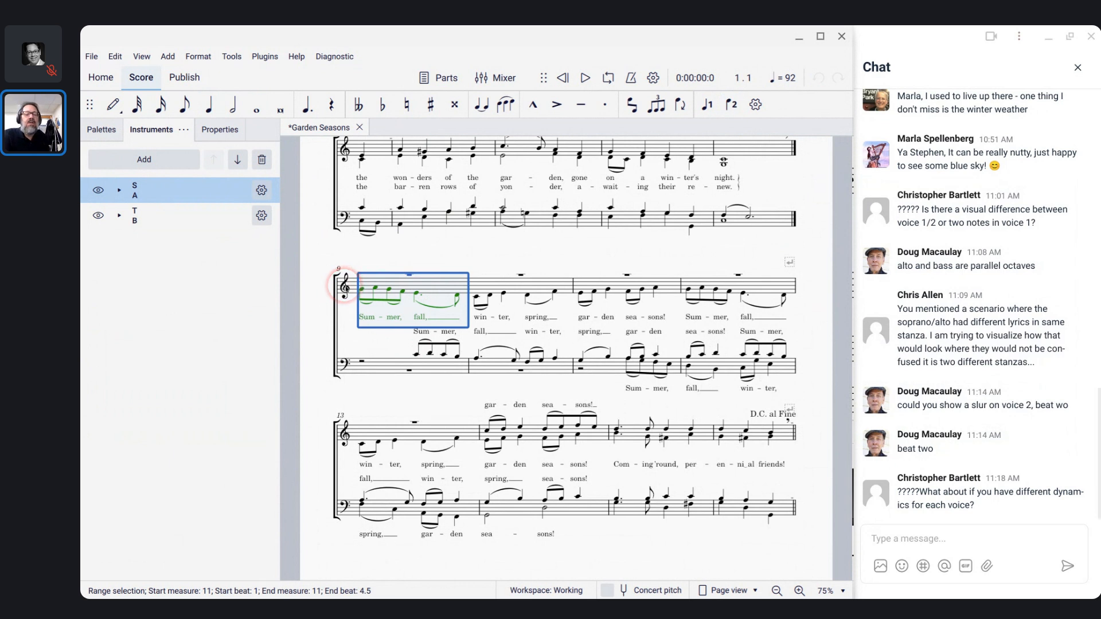
left_click(344, 285)
key("space")
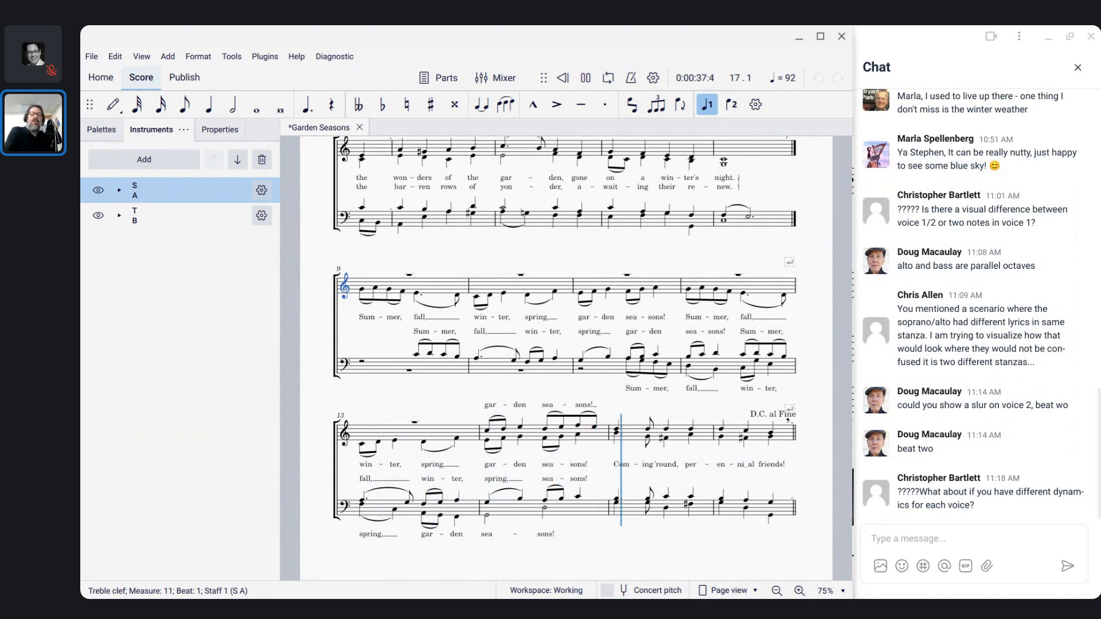
key("space")
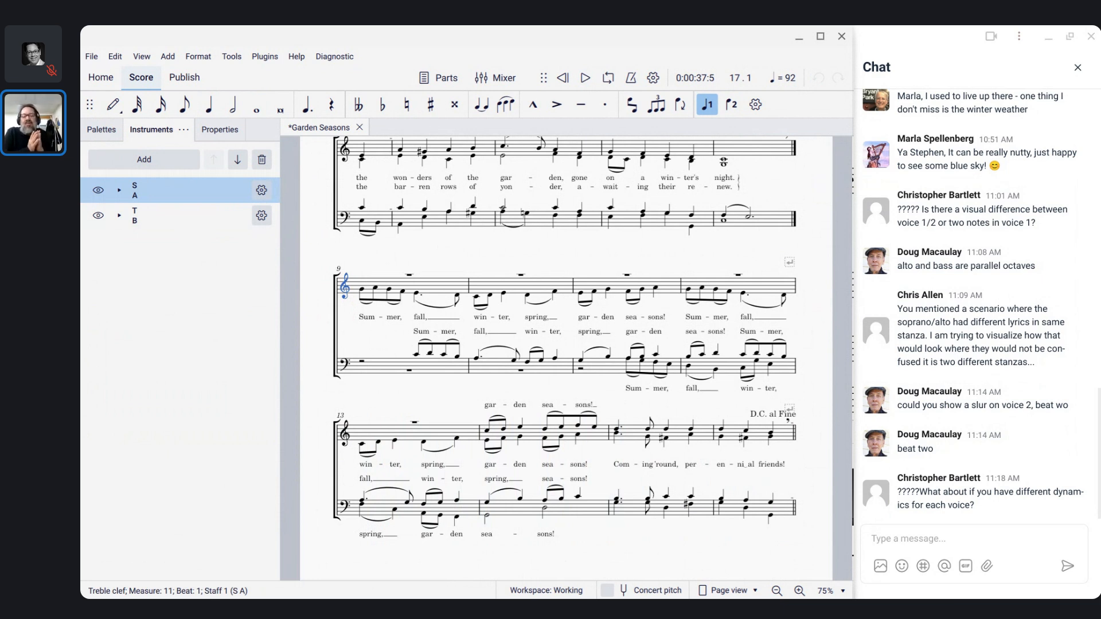
Step: Play back the system labelled 13 from the soprano's "garden seasons!" entry, whose lyrics sit above the S A staff
left_click(363, 292)
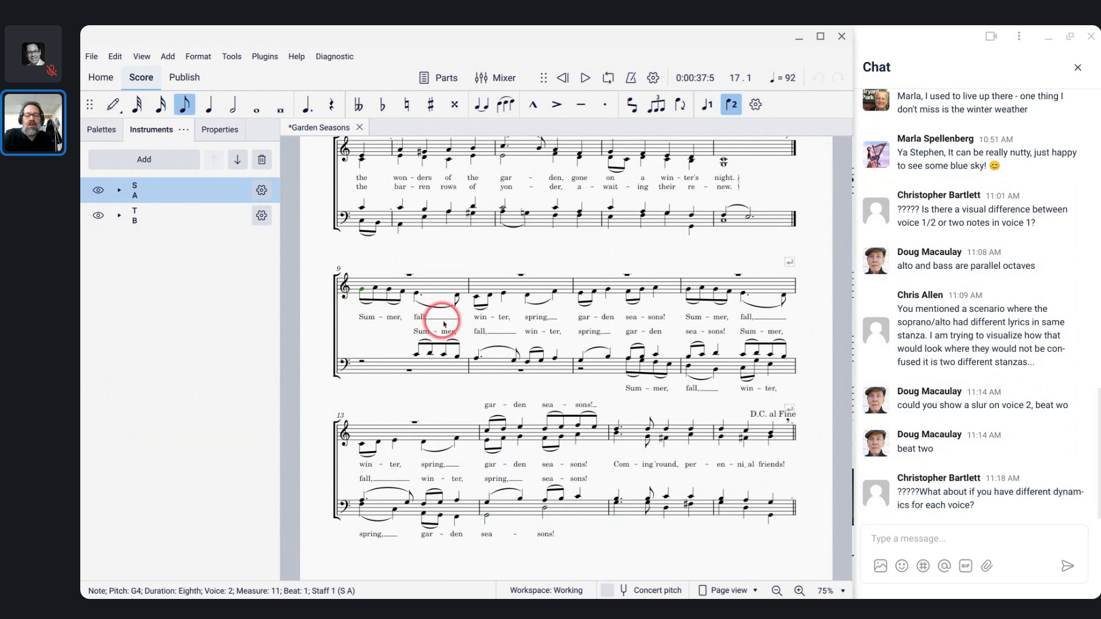
left_click(487, 430)
key("space")
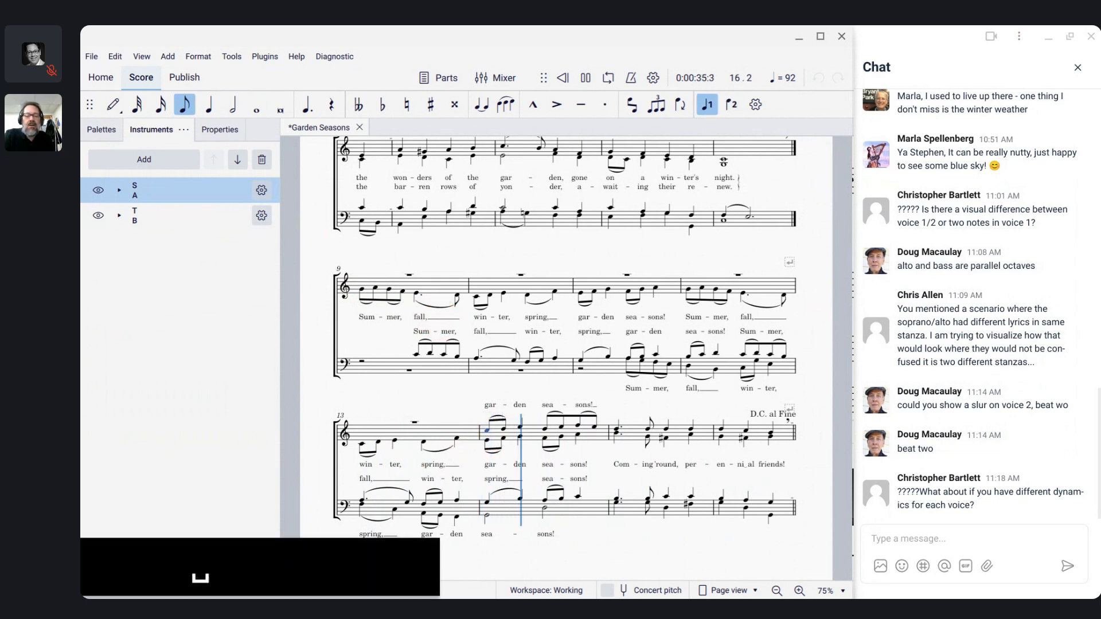
key("space")
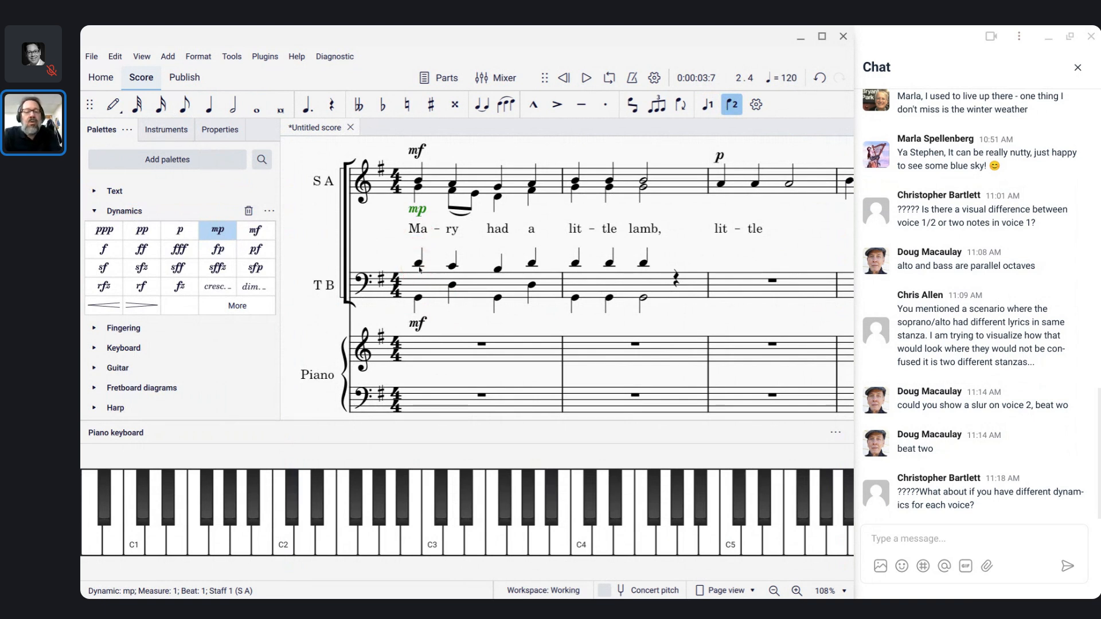
Step: Add the lyric "ooh" to the tenor's first note in measure 1 and flip it above the T B staff
left_click(419, 267)
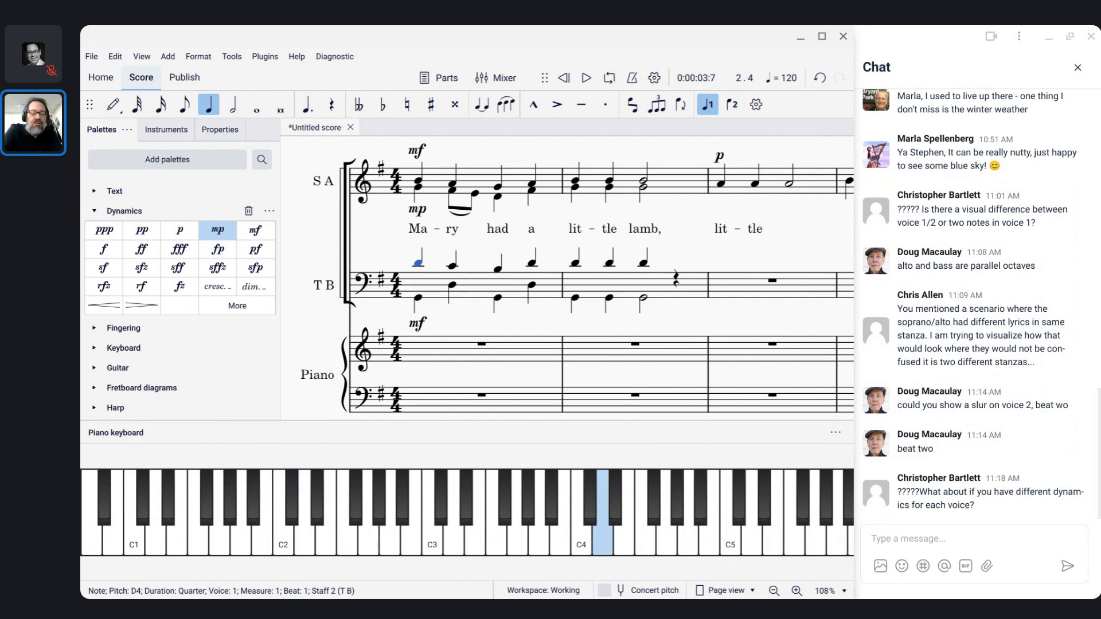
key("ctrl+l")
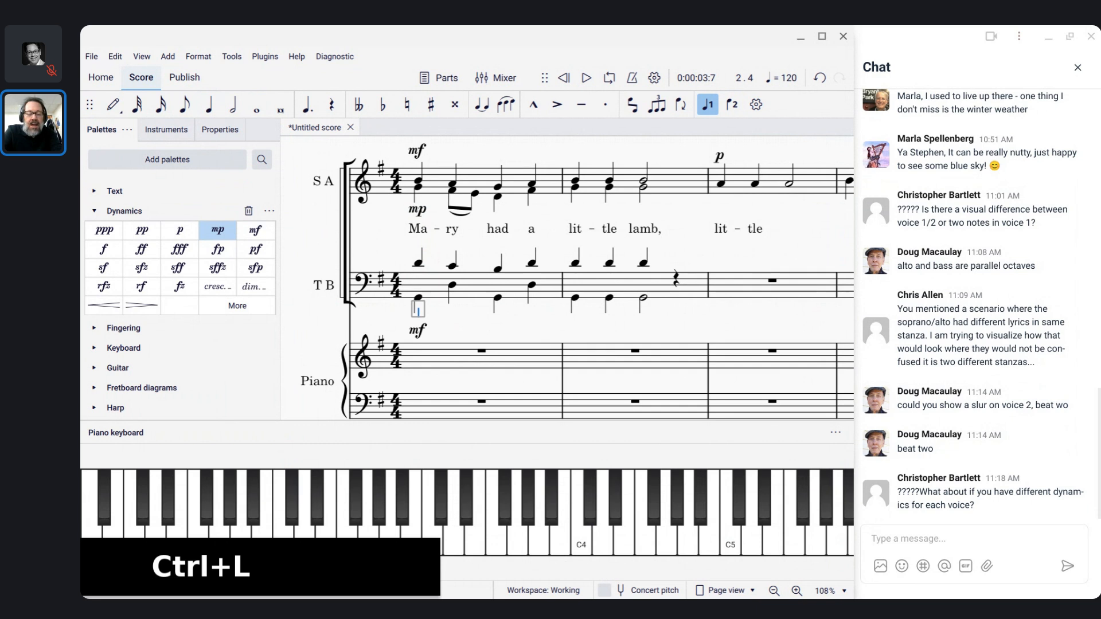
type("hey")
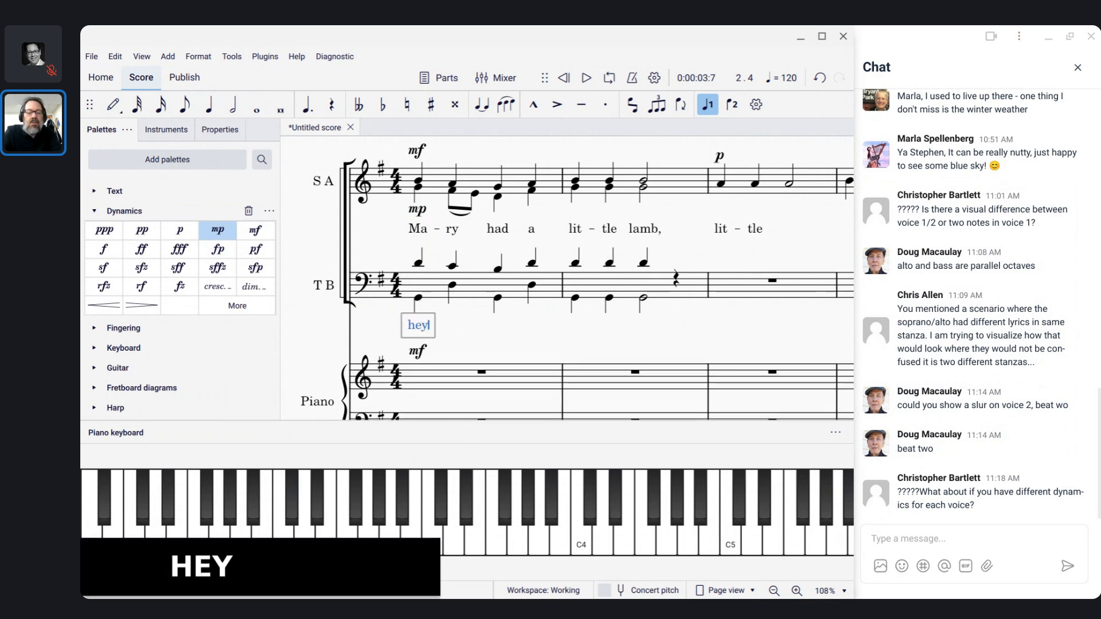
key("BackSpace")
key("BackSpace")
key("BackSpace")
type("o")
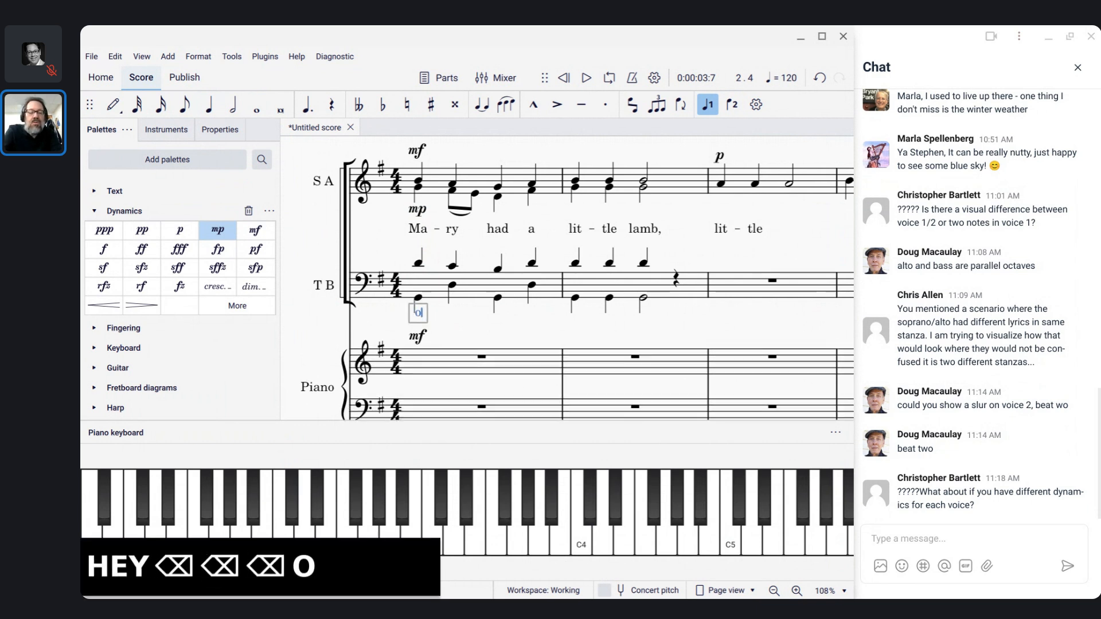
type("oh")
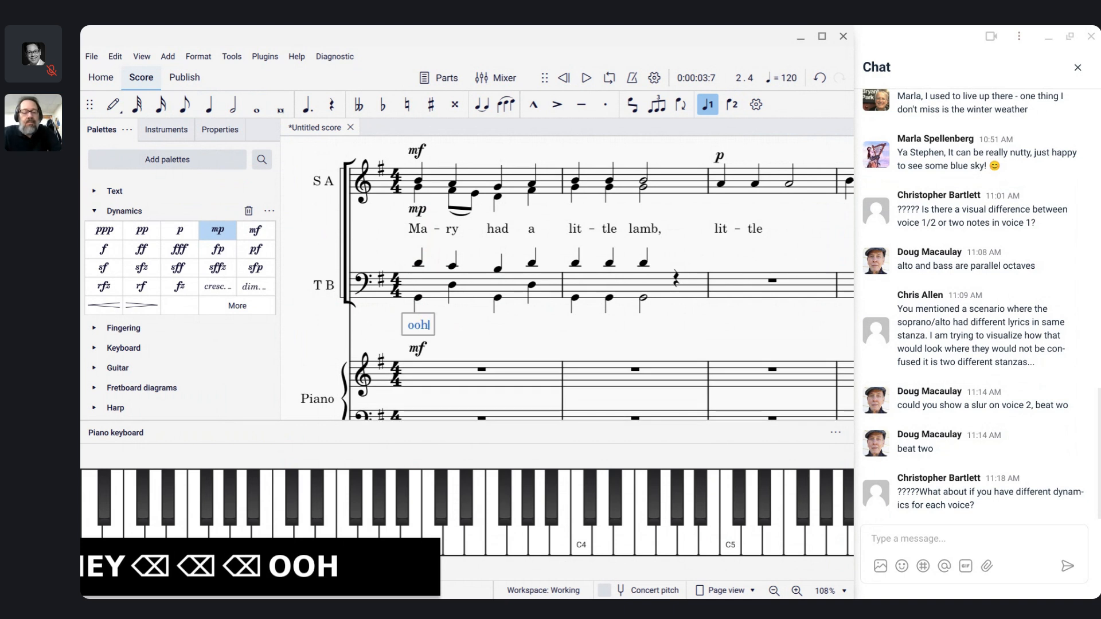
key("Escape")
key("x")
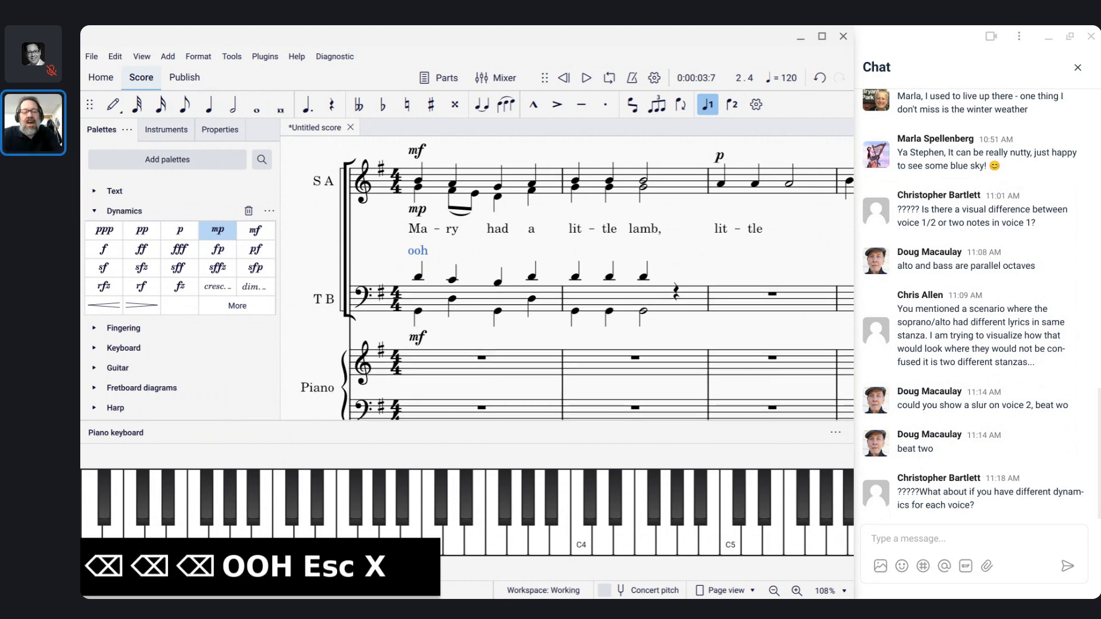
Step: Continue the tenor lyrics through measure 1 with "ooh" on beat 2 and "ooh" on beat 3 extended by a melisma line
double_click(419, 251)
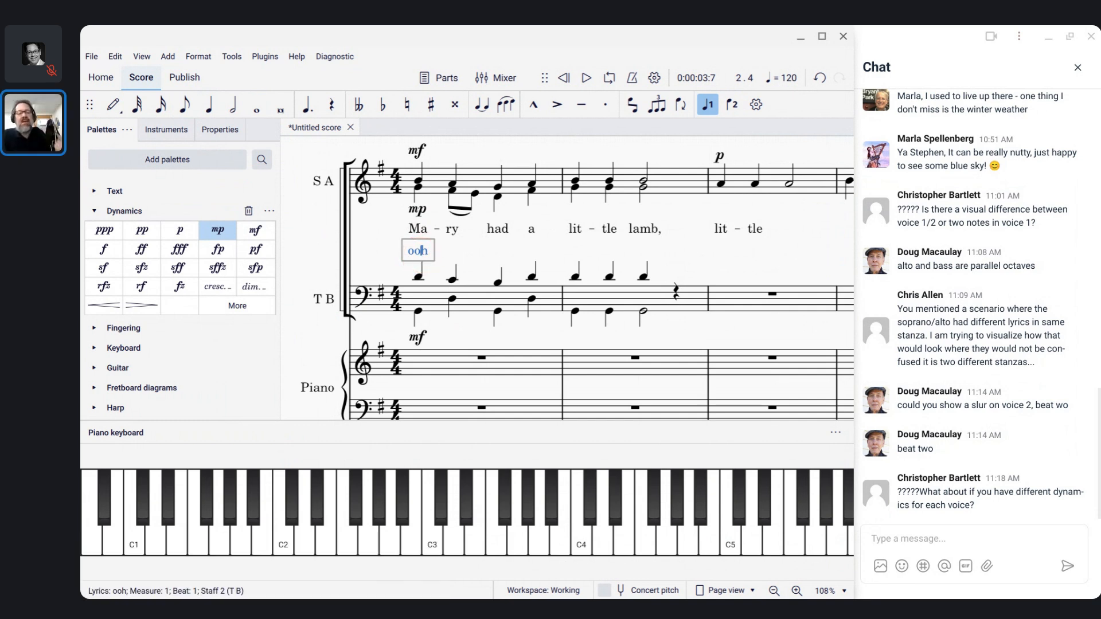
key("space")
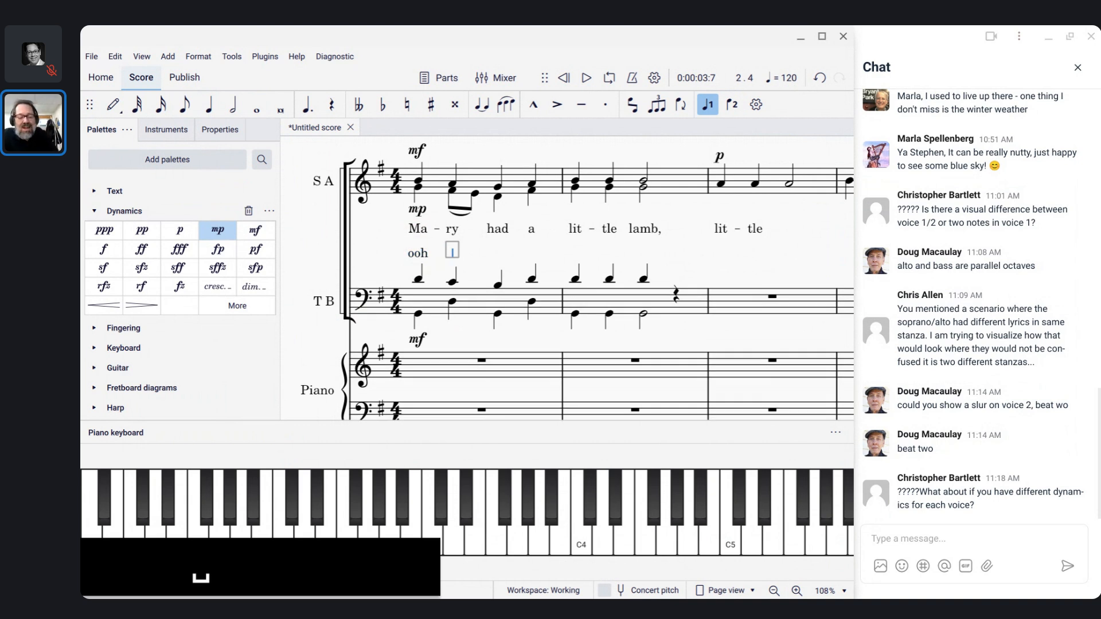
type("oog")
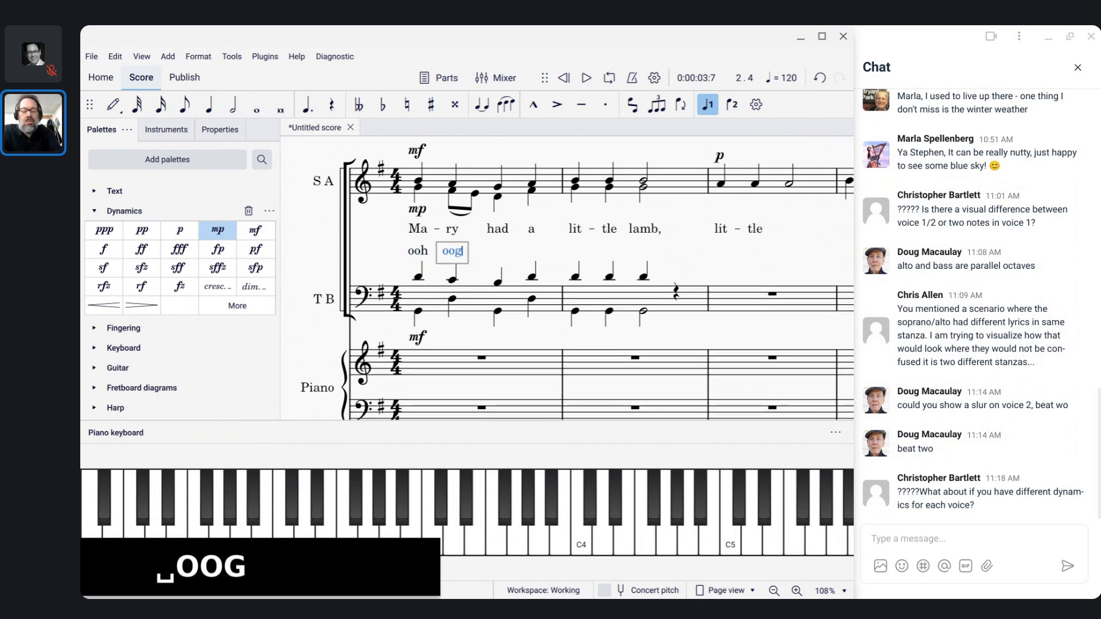
key("BackSpace")
type("g")
key("BackSpace")
type("h")
key("space")
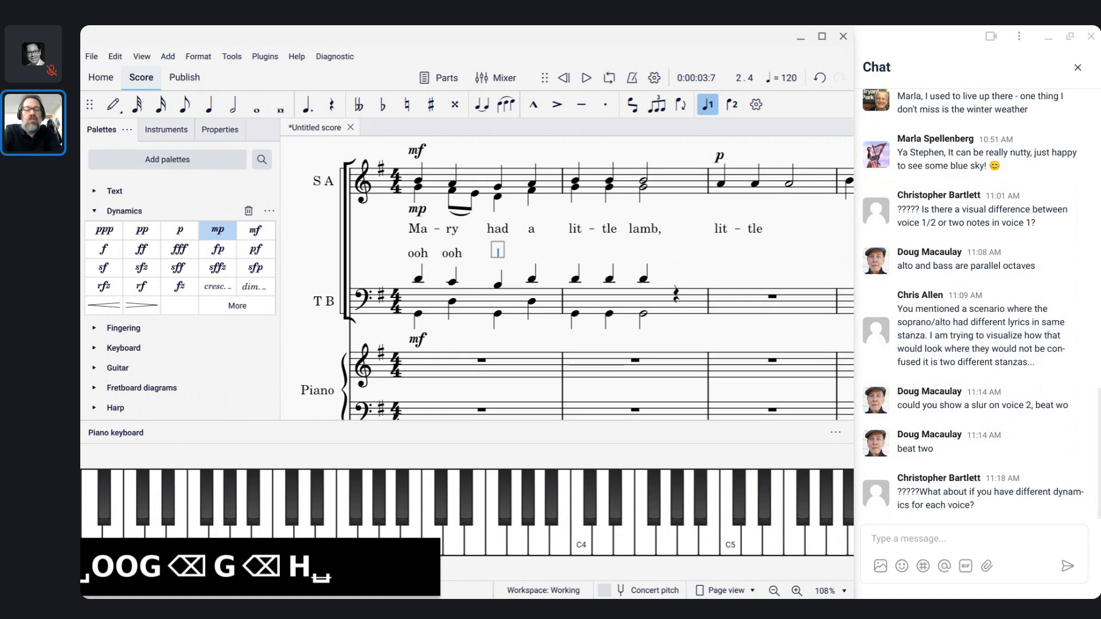
type("ooh")
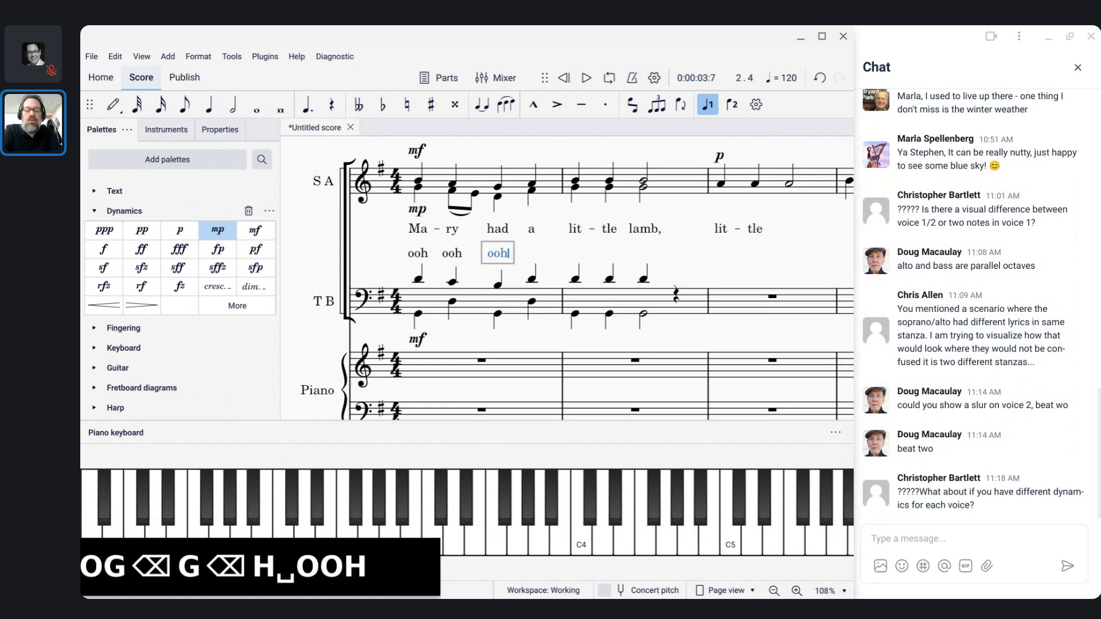
key("shift+minus")
key("shift+minus")
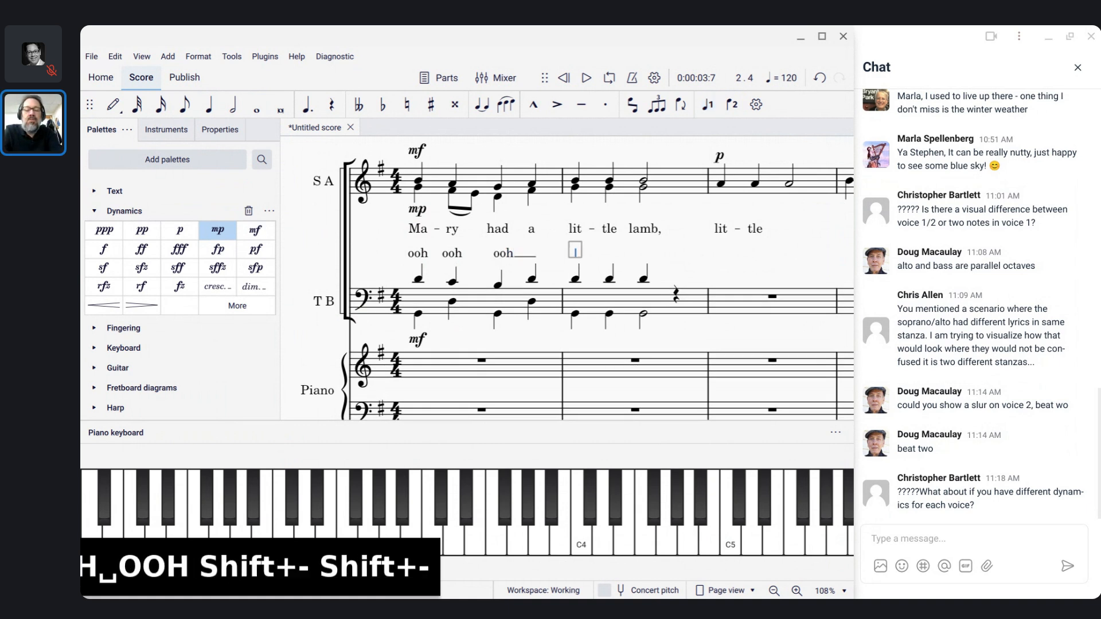
Step: Enter the tenor lyrics "ooh ooh ah" on the three notes of measure 2
type("ooh")
key("space")
type("oh")
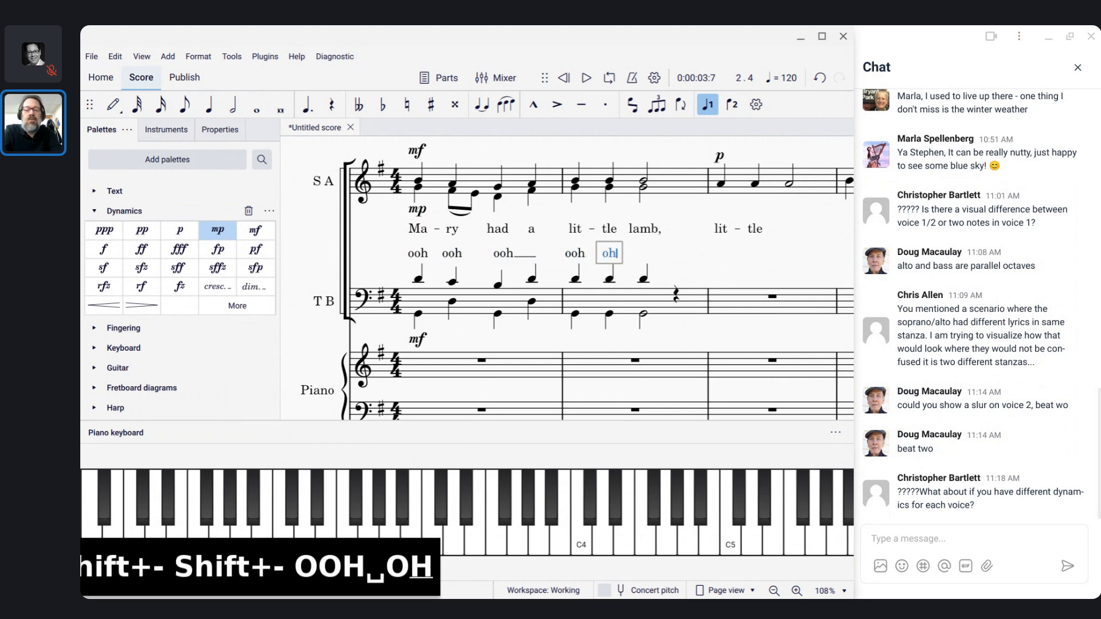
key("BackSpace")
type("oh")
key("space")
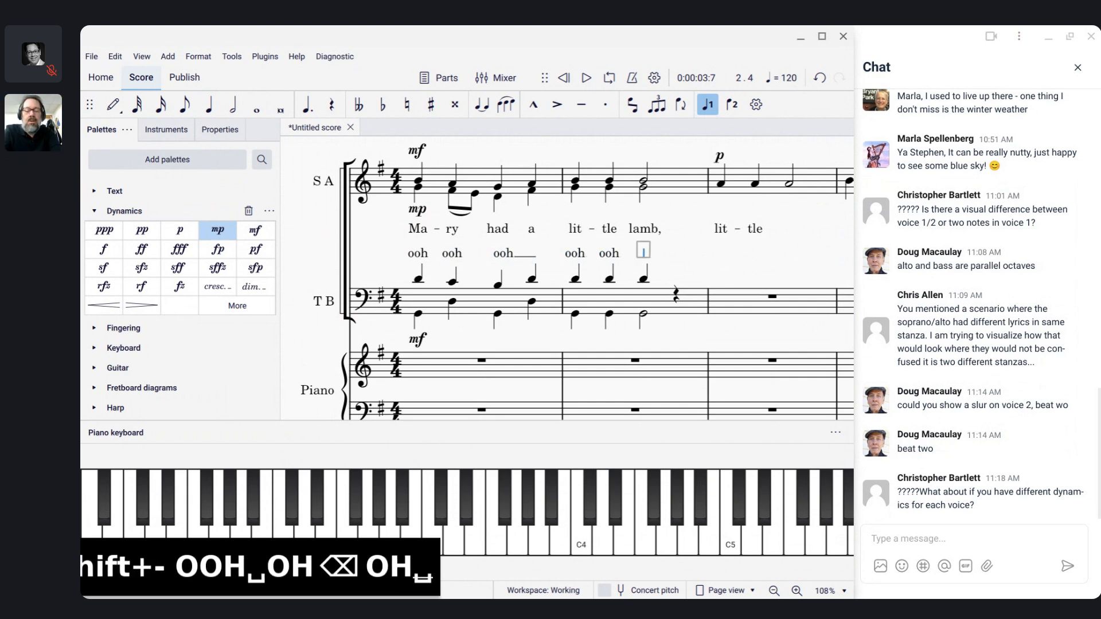
type("ah")
key("Escape")
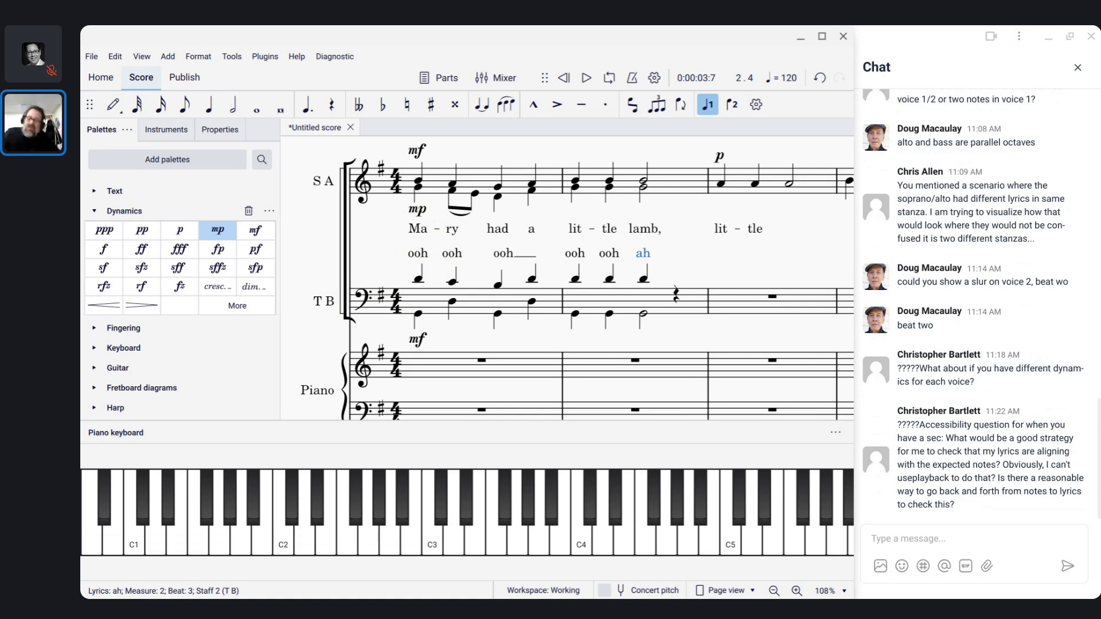
Step: Switch to the Garden Seasons score, examine the staggered lyrics in the systems labelled 9 and 13, and return to the Untitled score
key("alt+Tab")
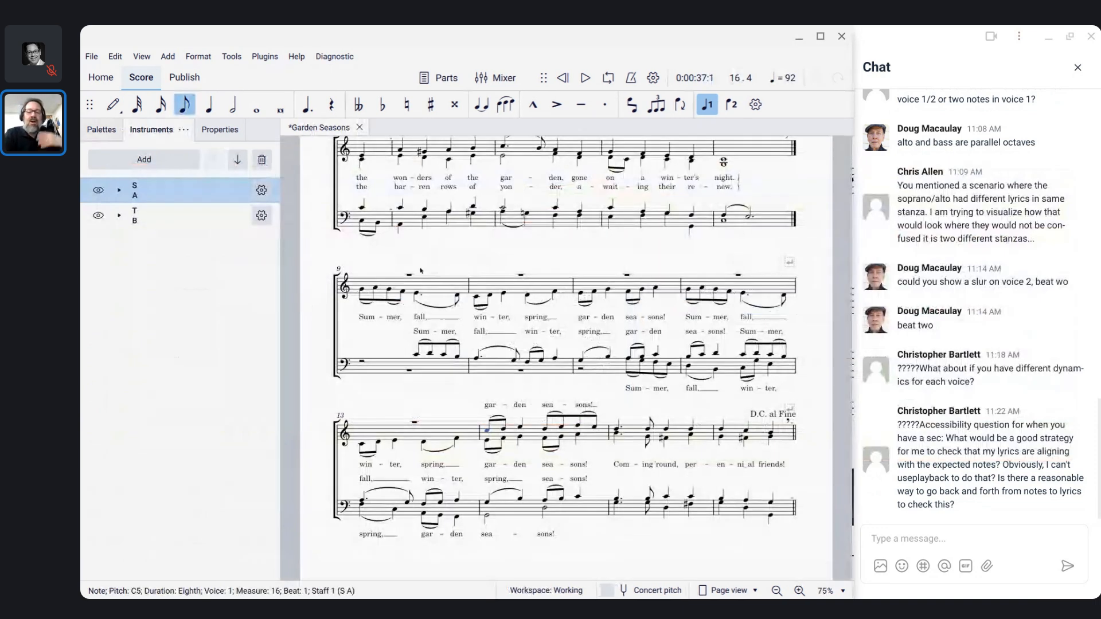
scroll(456, 255, "up", 5)
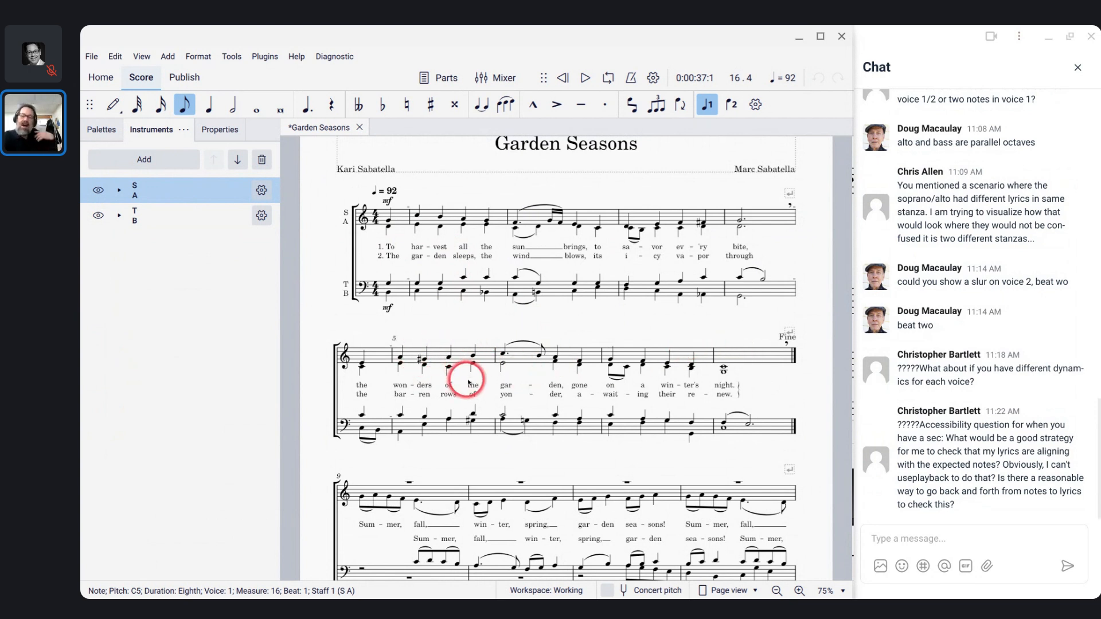
scroll(508, 349, "down", 3)
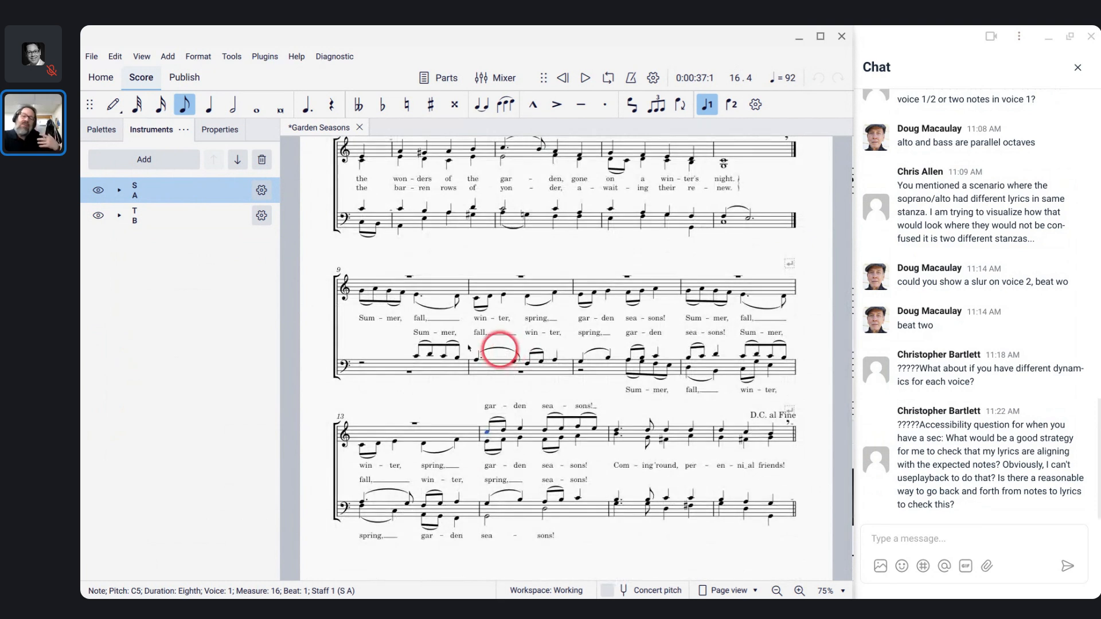
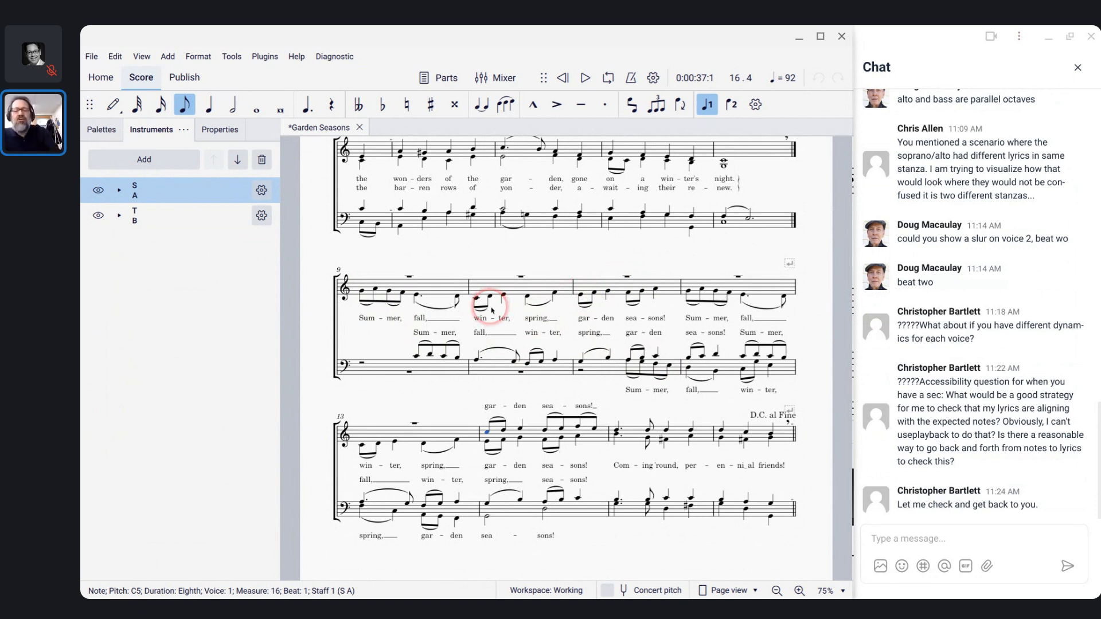
scroll(492, 310, "up", 4)
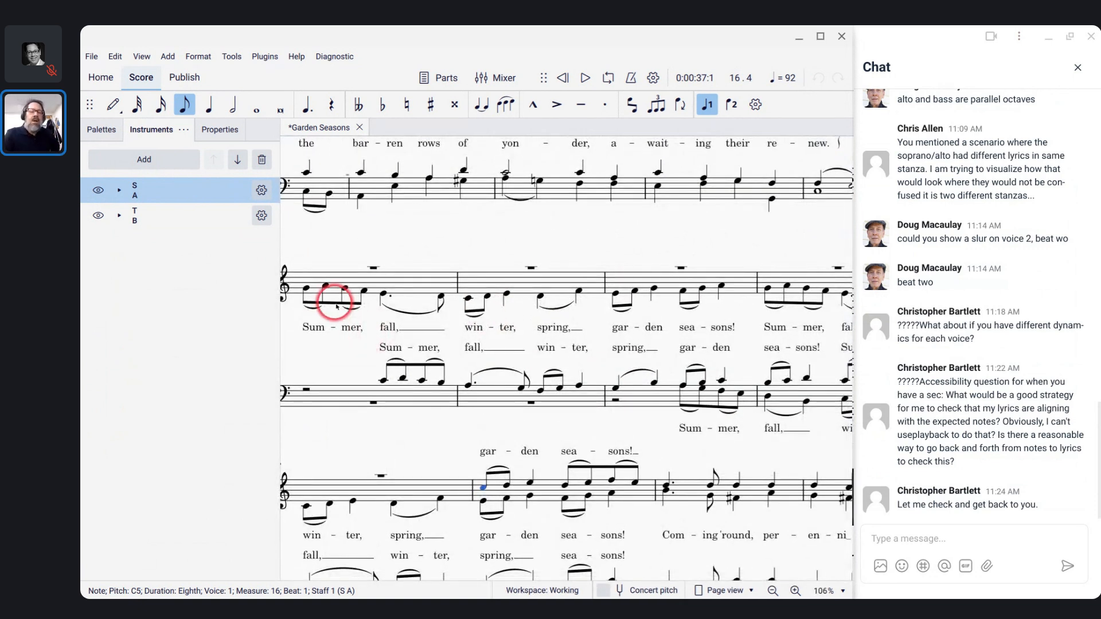
scroll(334, 298, "left", 2)
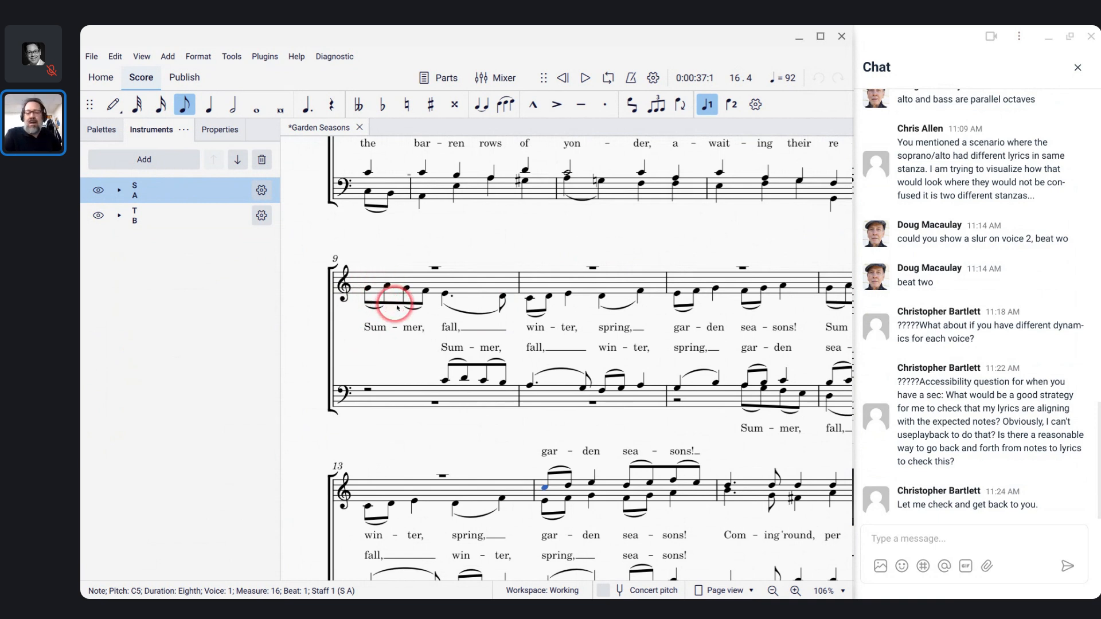
scroll(397, 308, "down", 2)
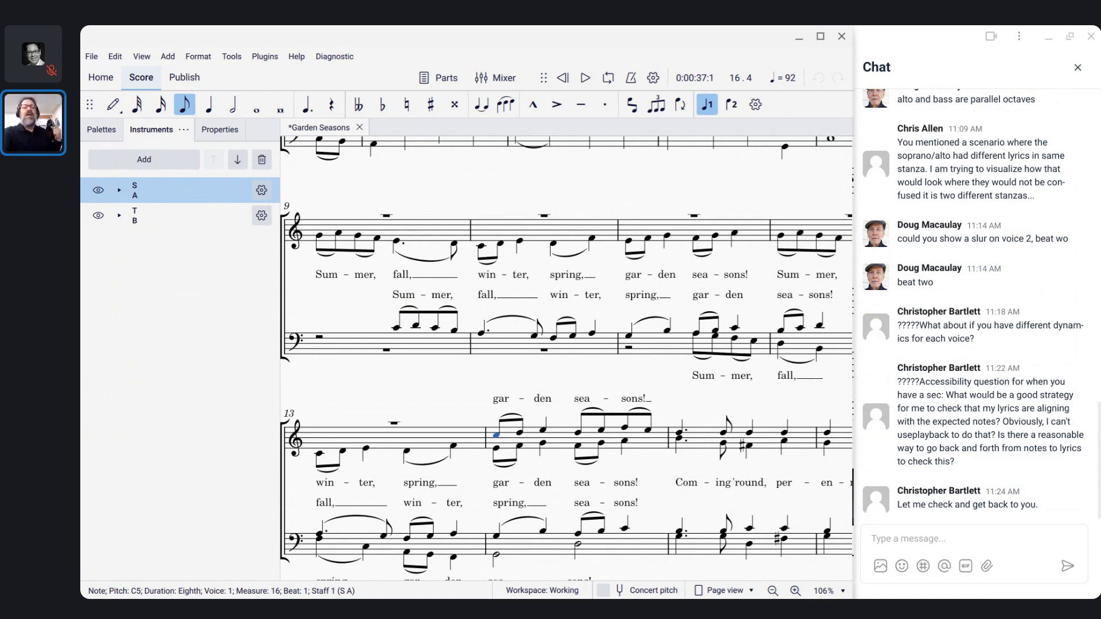
scroll(385, 302, "up", 5)
scroll(567, 355, "up", 2)
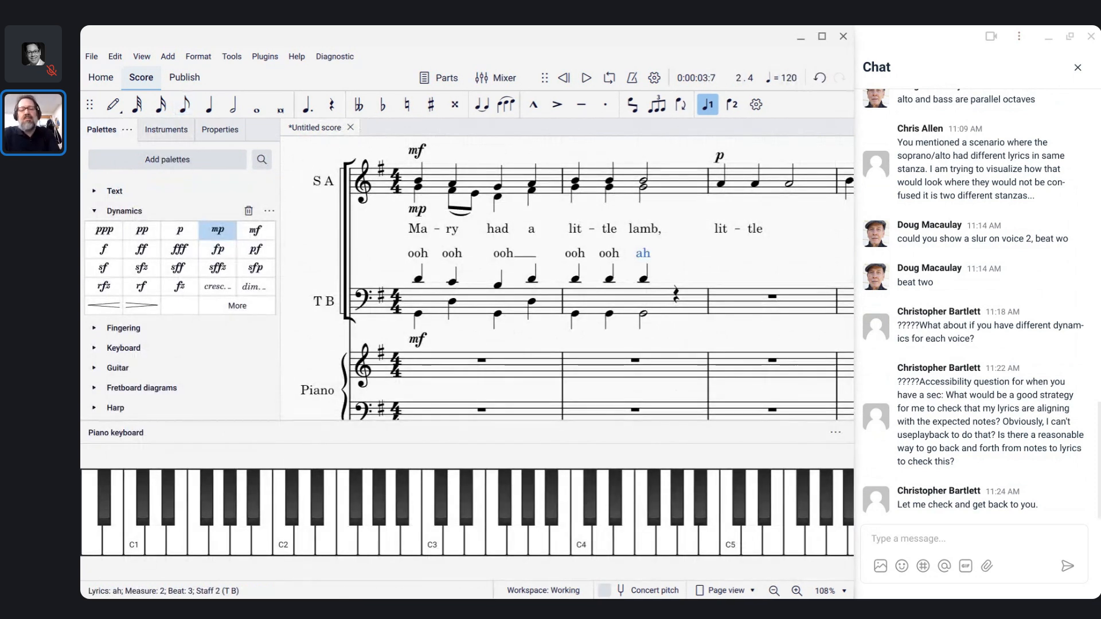
Step: Enter two eighth-note As and a quarter-note D in voice 1 of the T B staff's measure 3
left_click(730, 306)
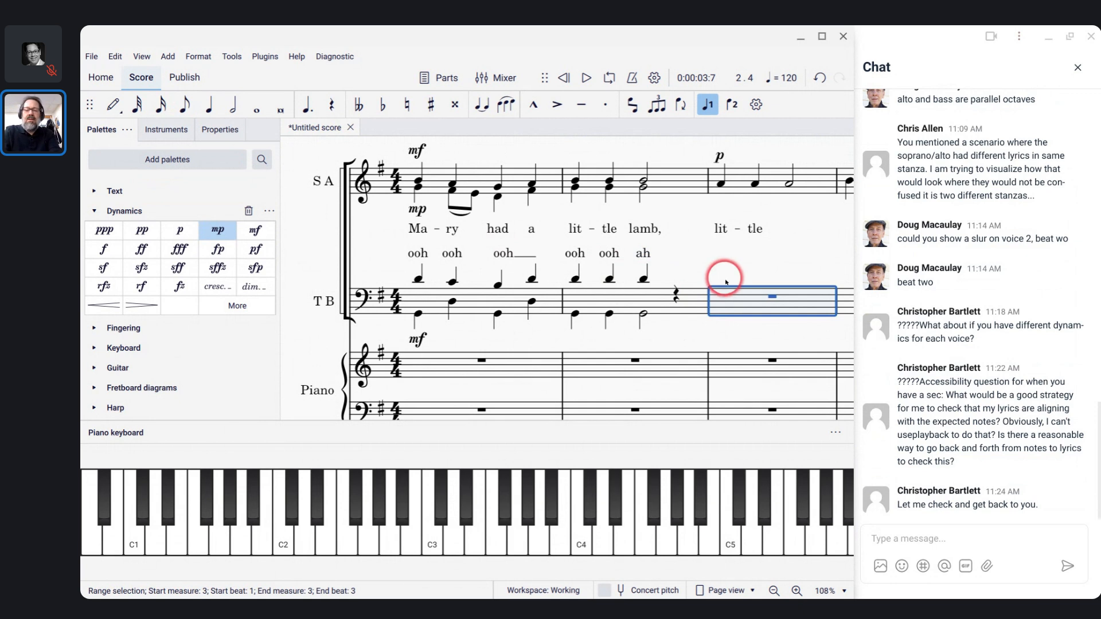
scroll(726, 280, "down", 2)
key("n")
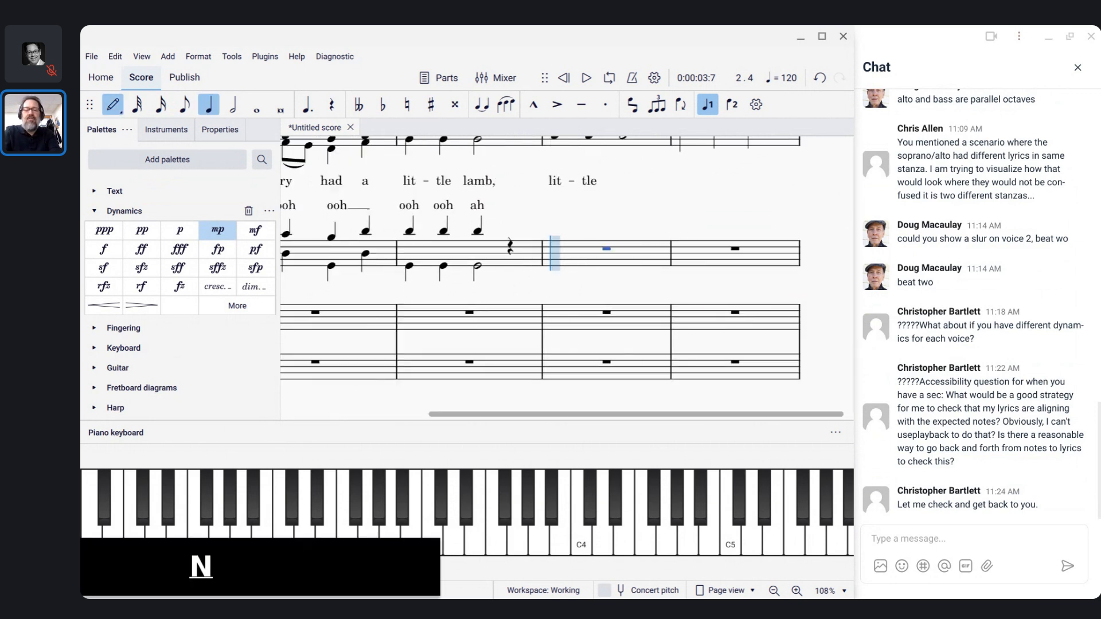
key("4")
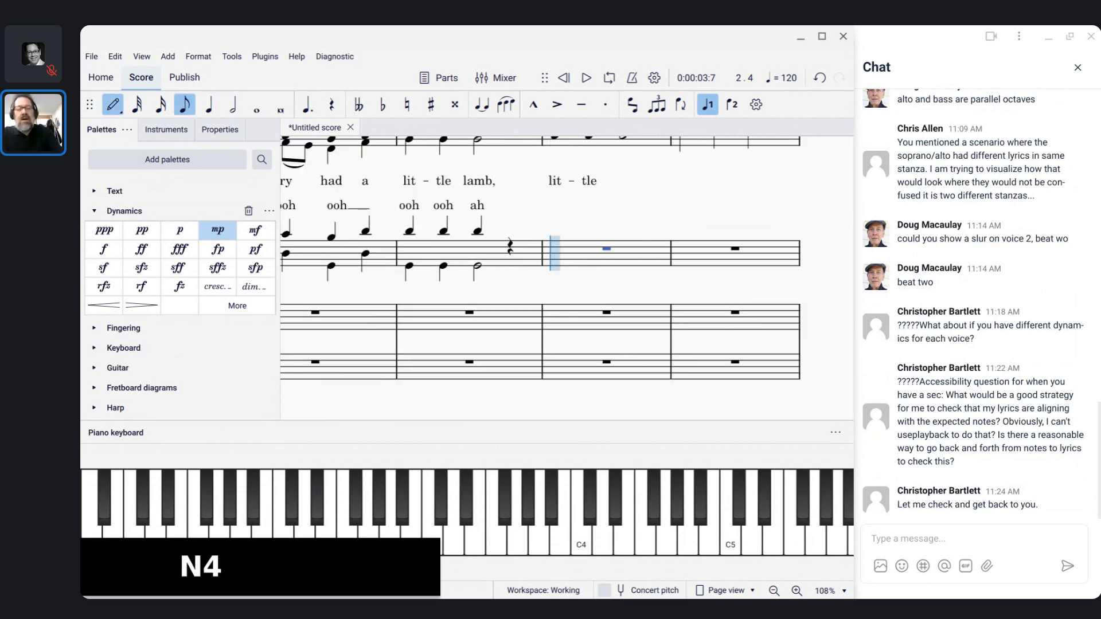
key("a")
key("a")
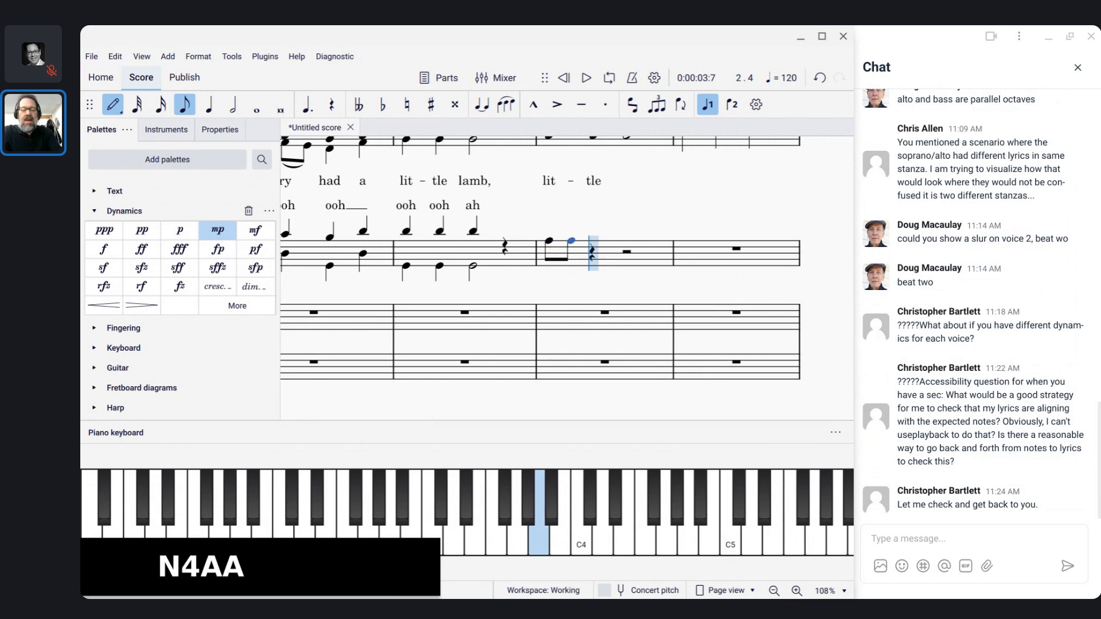
key("5")
key("d")
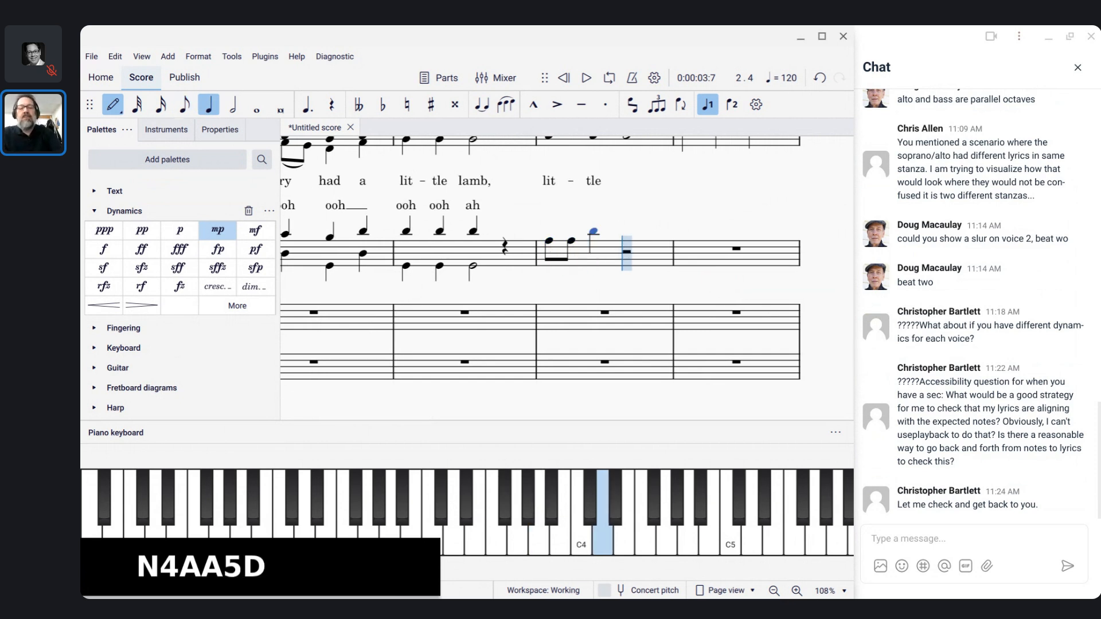
key("Escape")
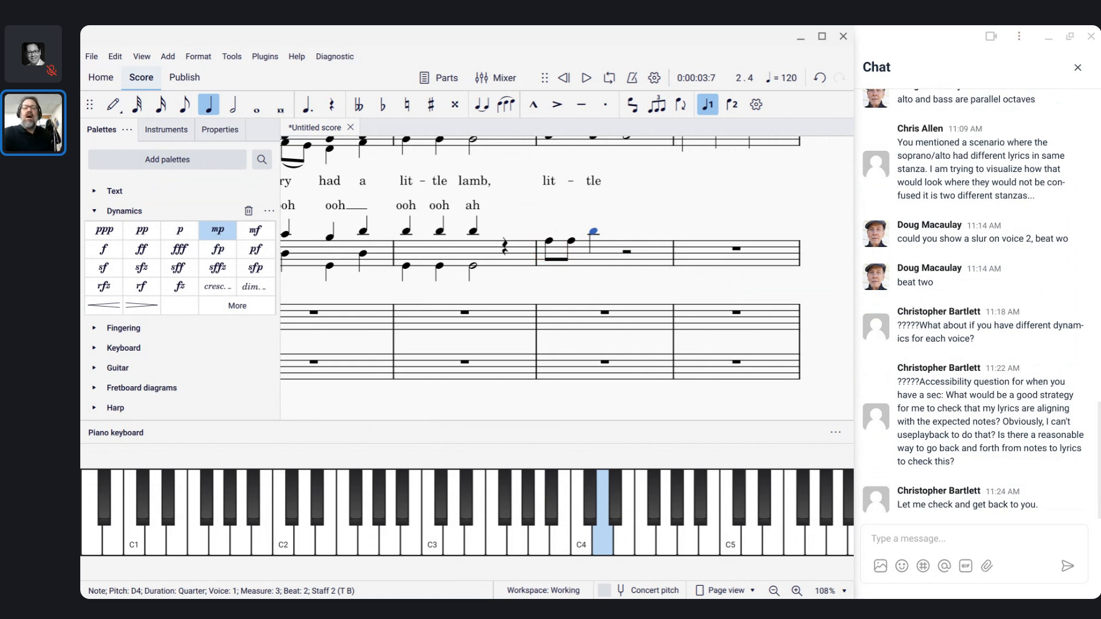
Step: Add the lyrics "lit-tle lamb" below the three new notes in measure 3 of the T B staff
left_click(550, 242)
key("ctrl+l")
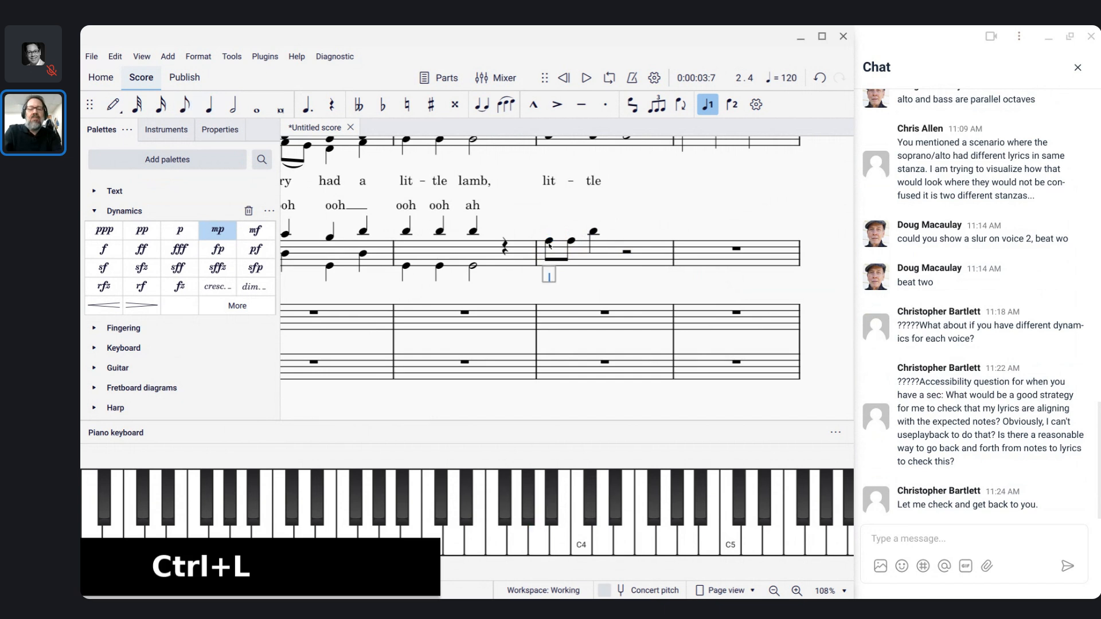
type("lit")
key("minus")
type("tle")
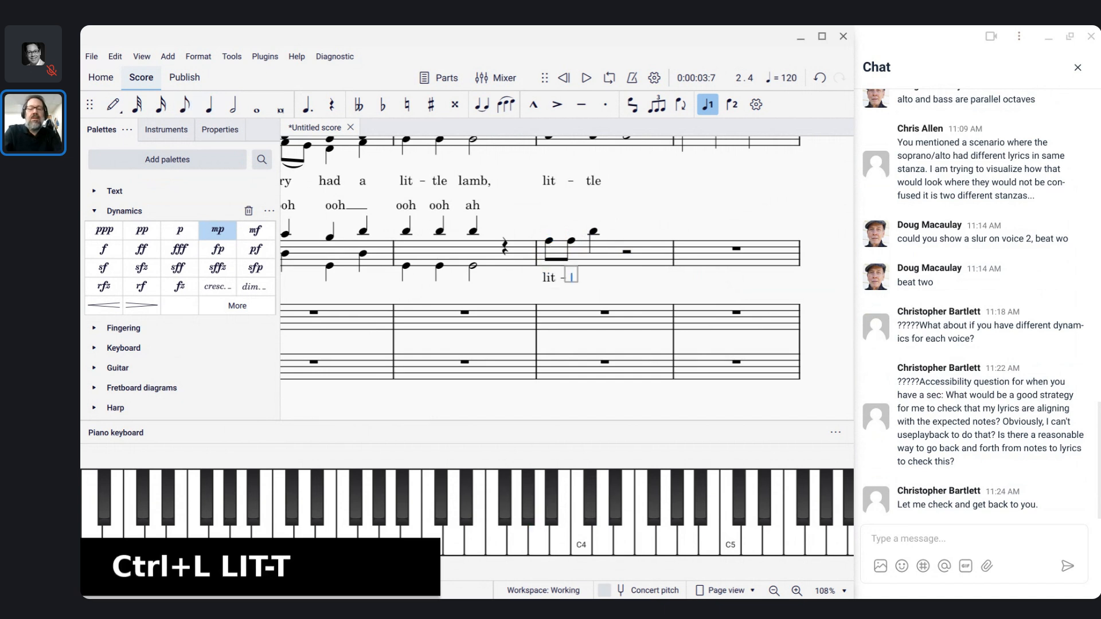
key("space")
type("lamb")
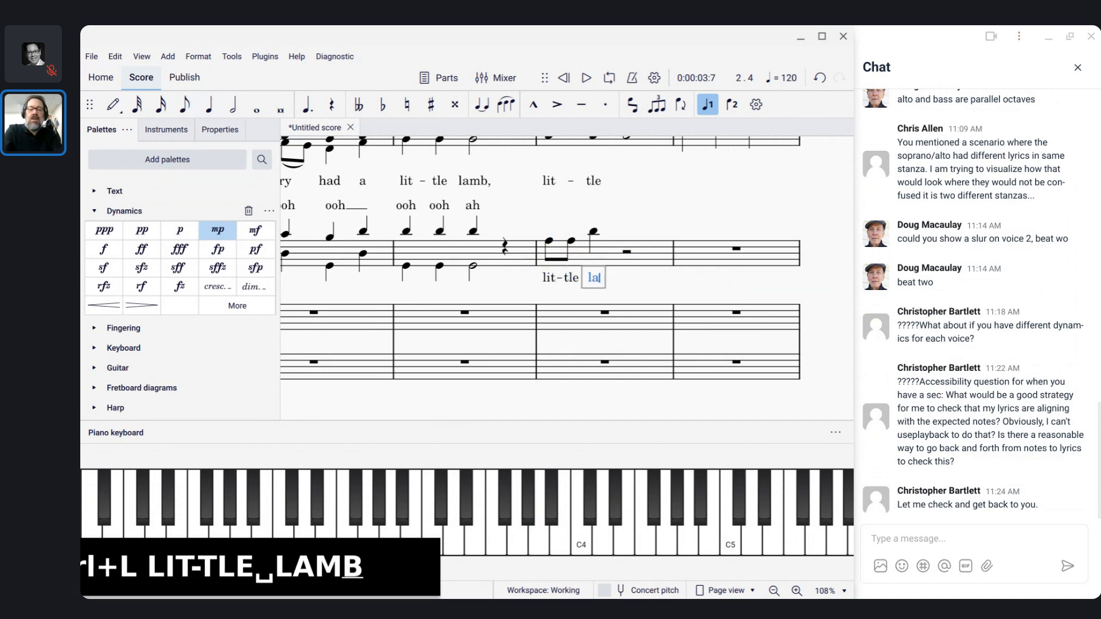
key("Escape")
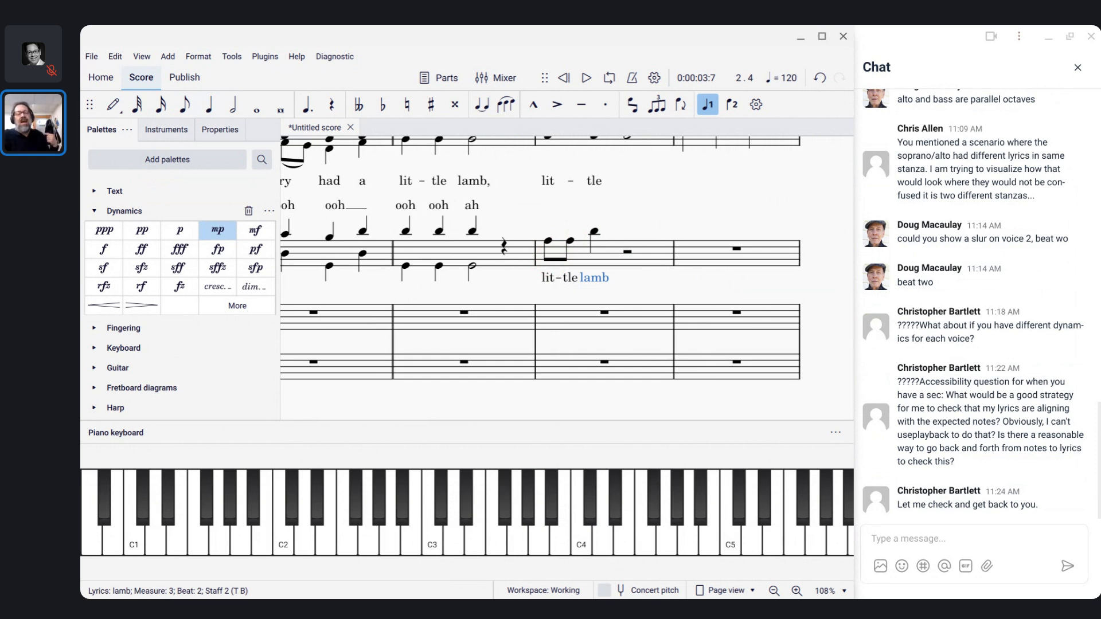
Step: Try breaking the beam before the second eighth note in measure 3 of the T B staff, and undo the break
left_click(547, 254)
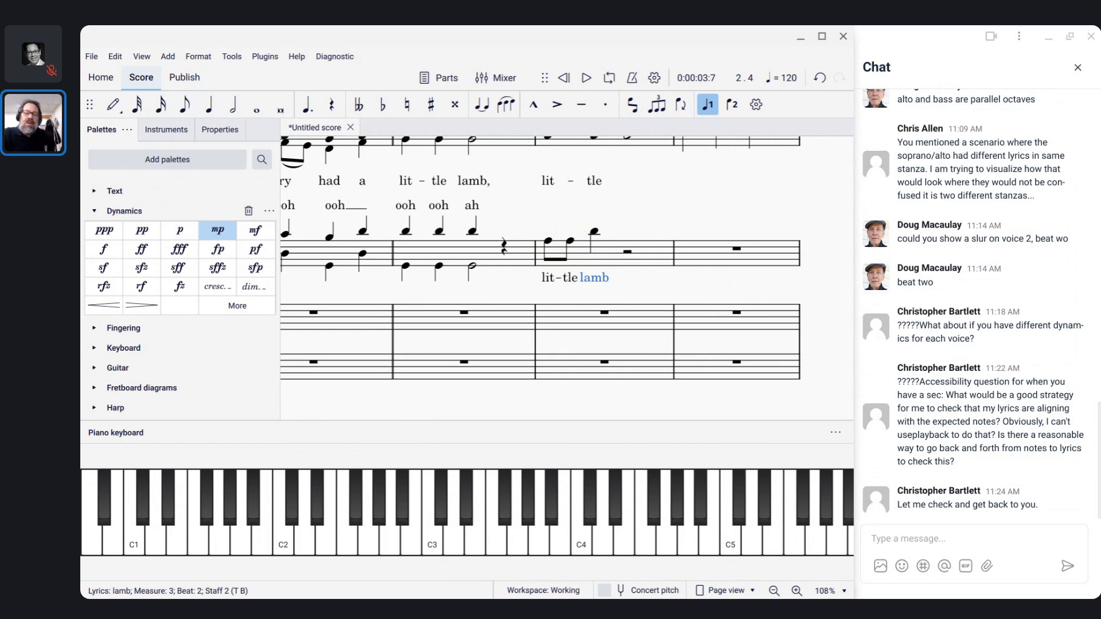
left_click(571, 242)
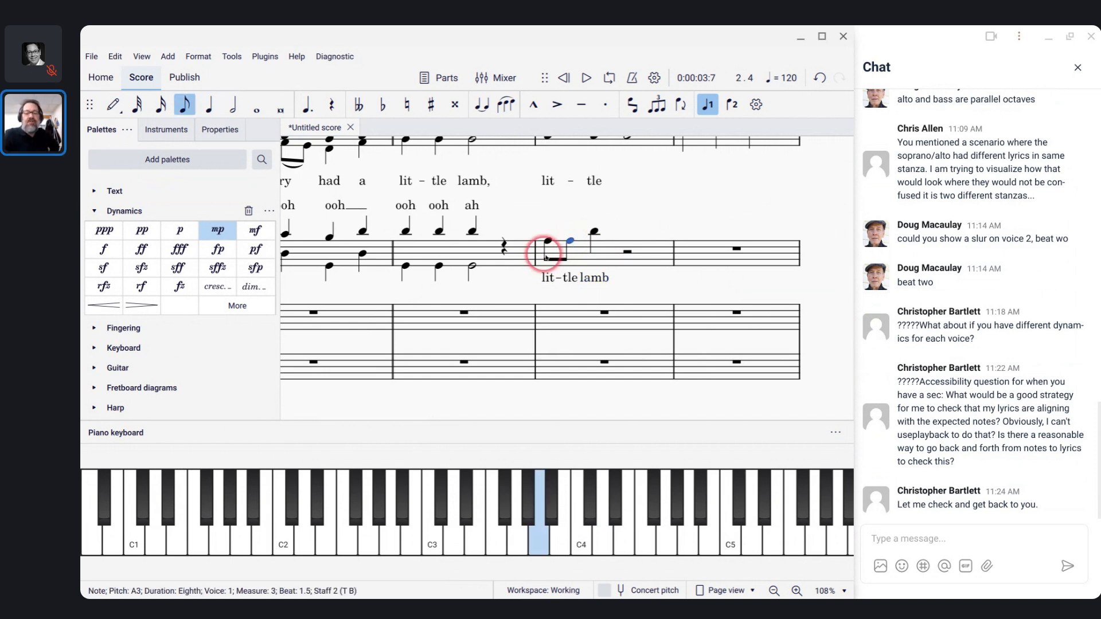
left_click(570, 241)
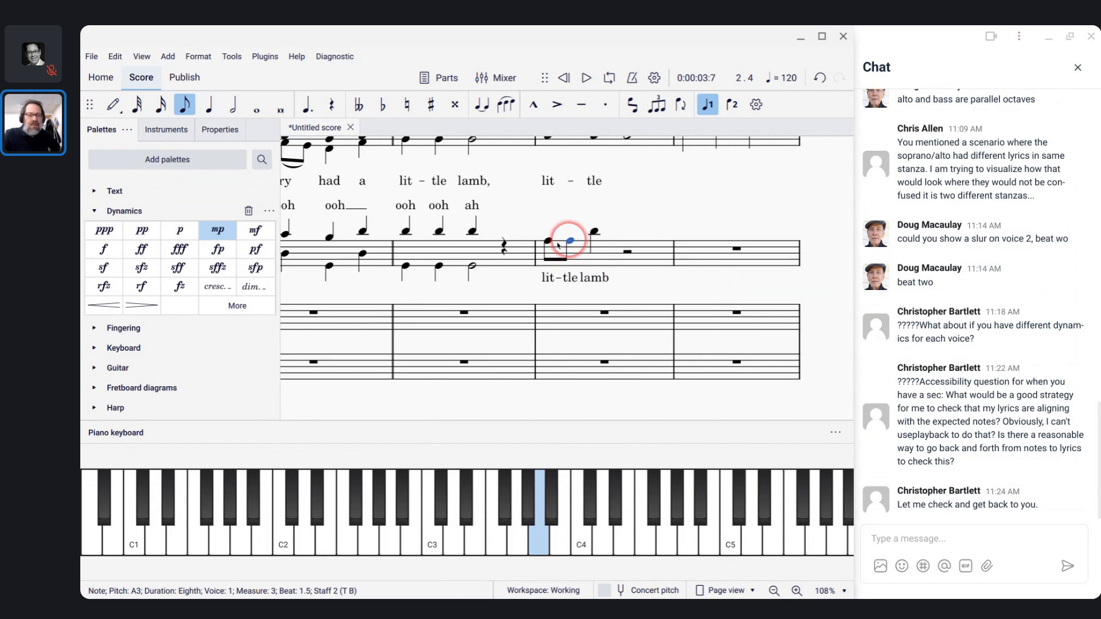
left_click(216, 133)
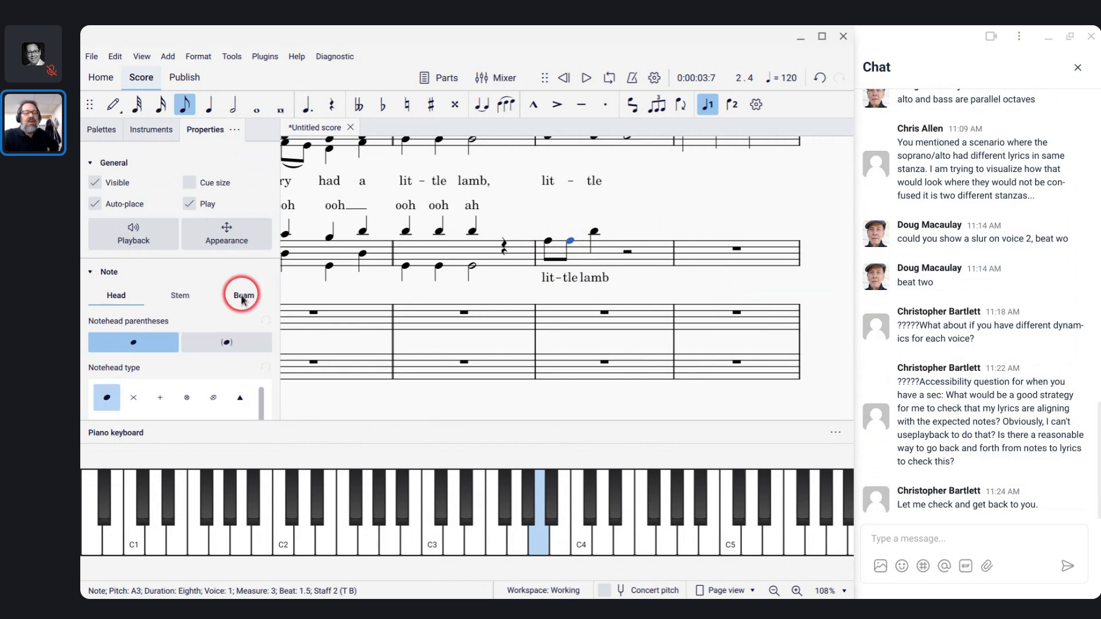
left_click(244, 299)
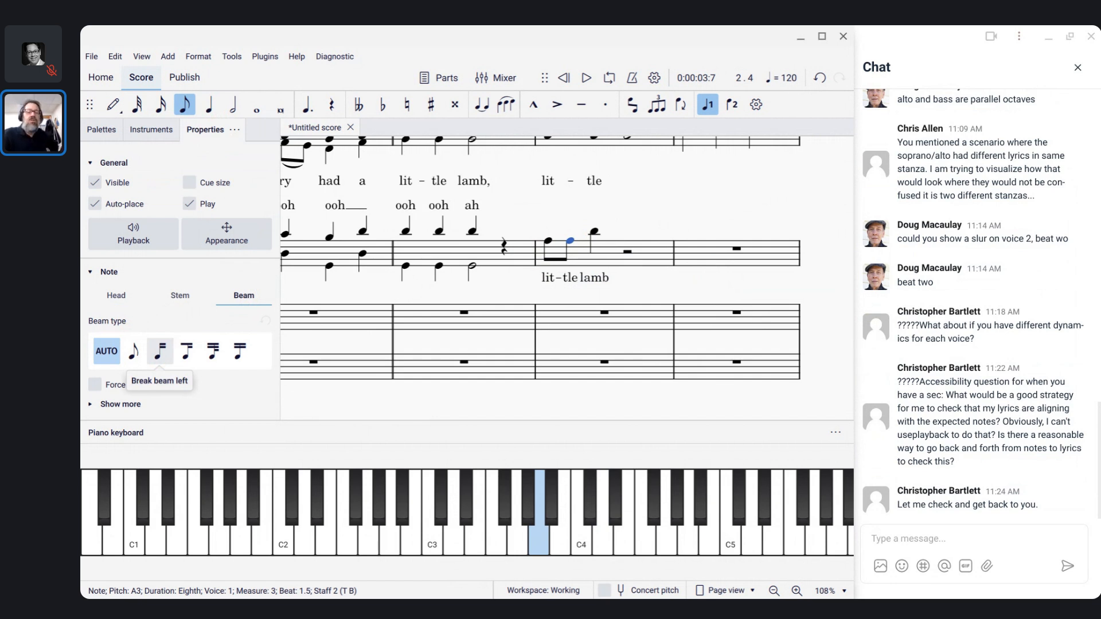
left_click(160, 355)
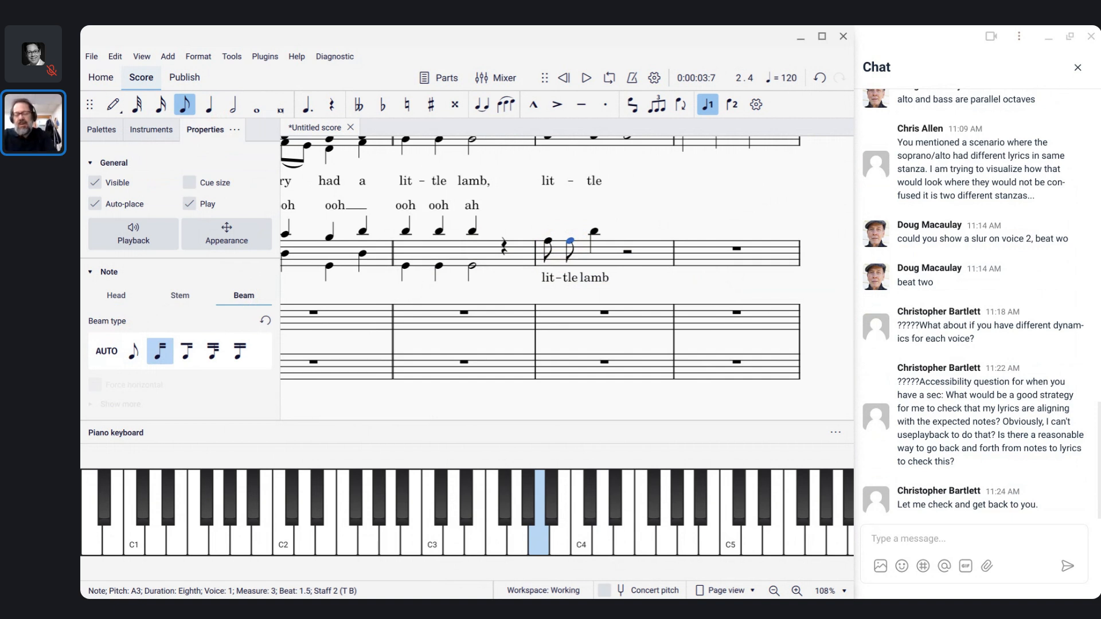
key("ctrl+z")
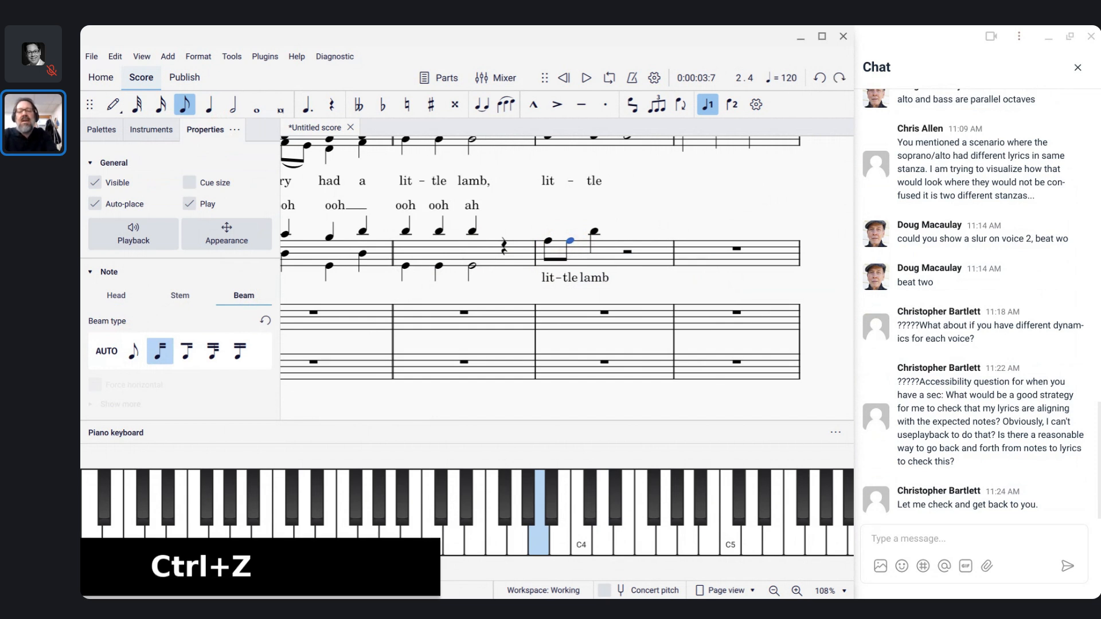
Step: Select measure 3 of the T B staff and enable the Traditional Vocal Beaming plugin
left_click(590, 248)
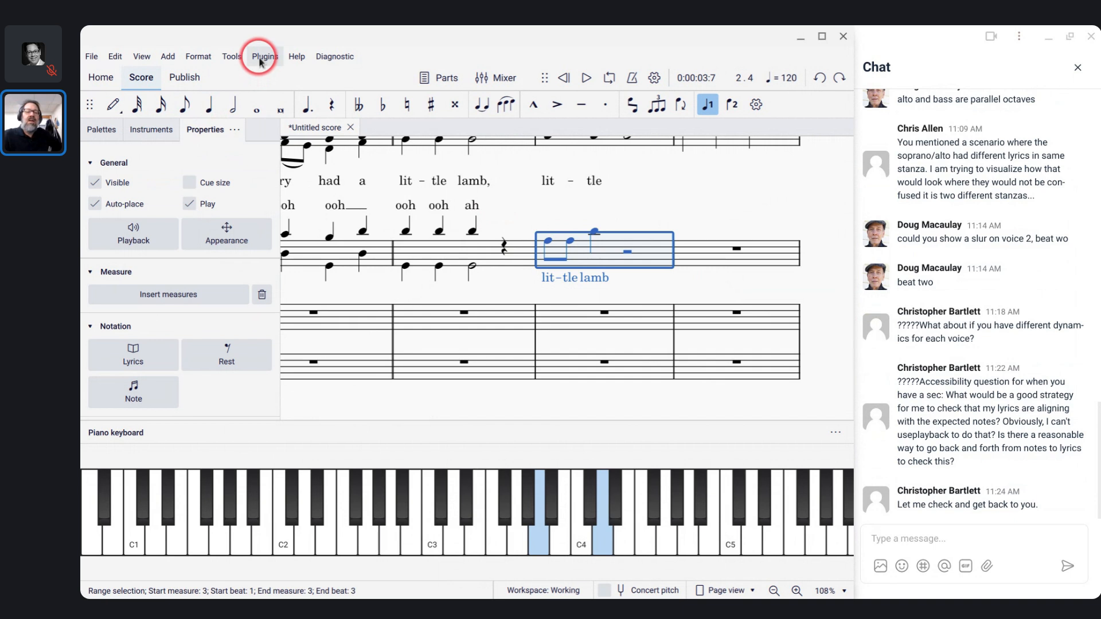
left_click(261, 60)
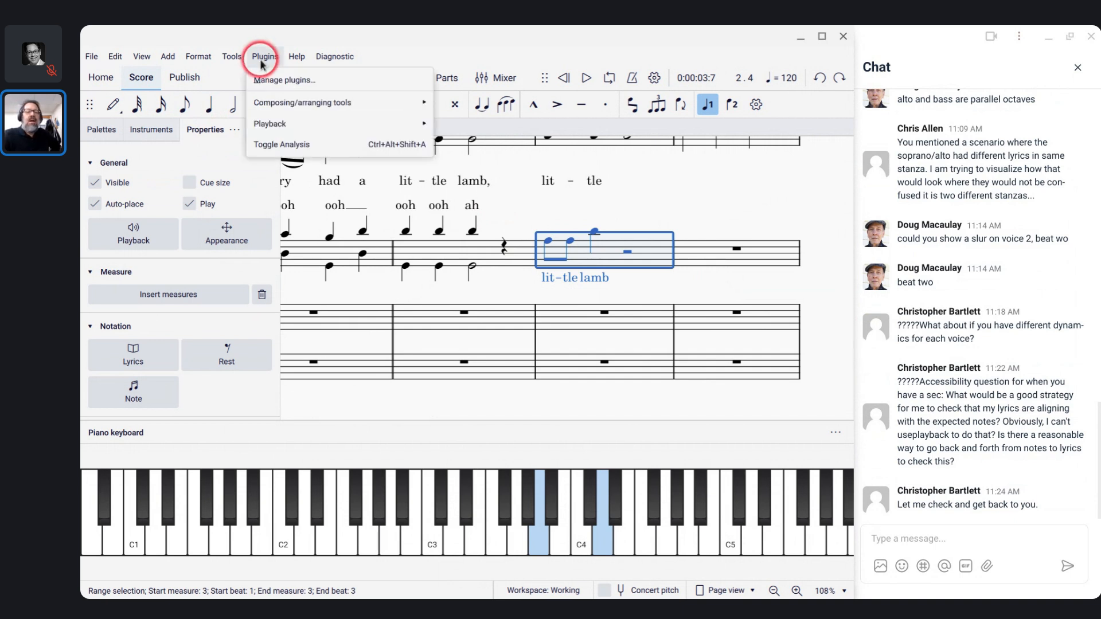
left_click(289, 99)
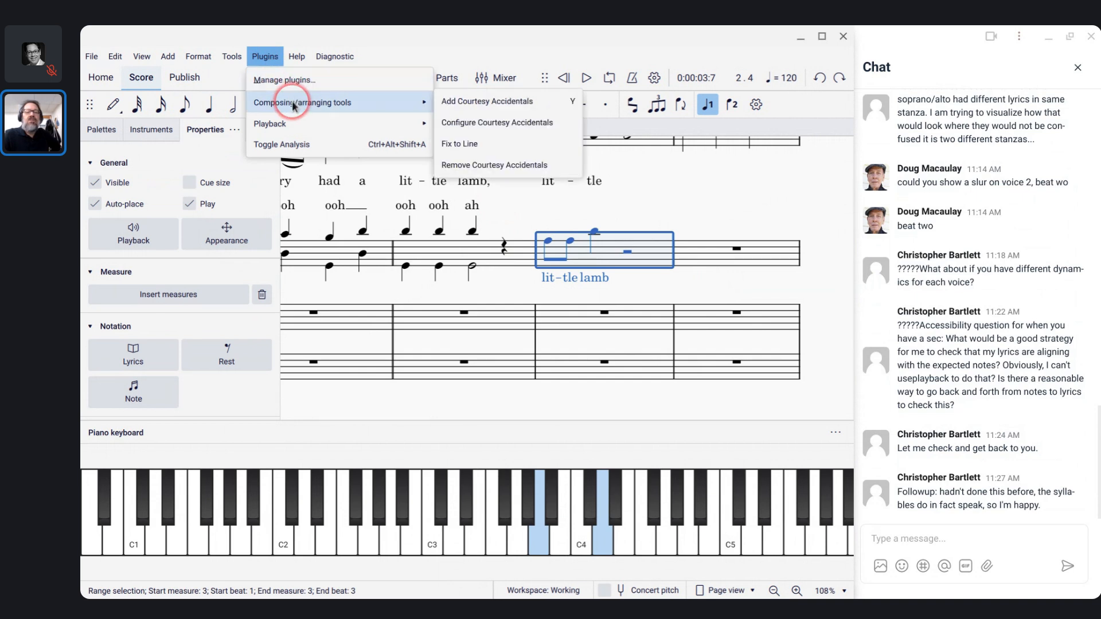
left_click(277, 80)
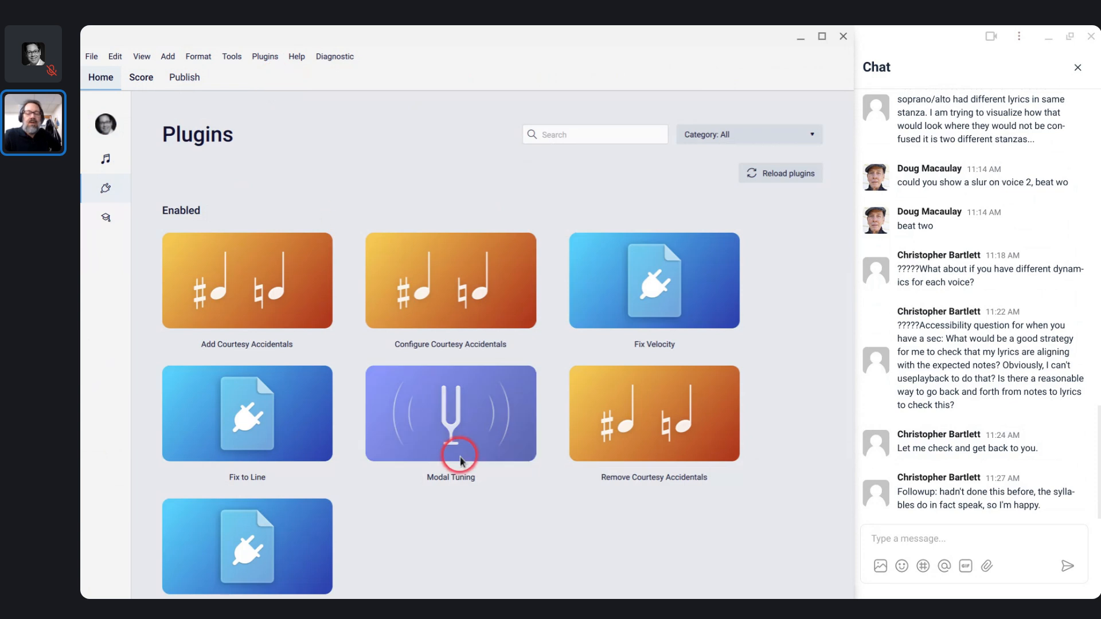
scroll(457, 457, "down", 6)
scroll(460, 460, "down", 5)
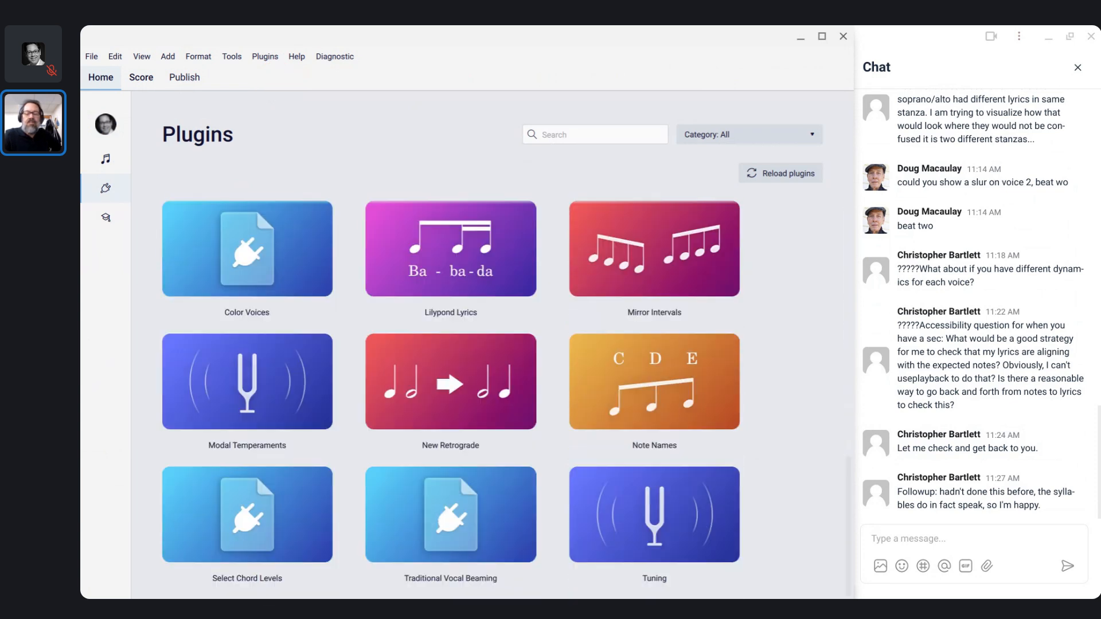
left_click(356, 553)
left_click(444, 511)
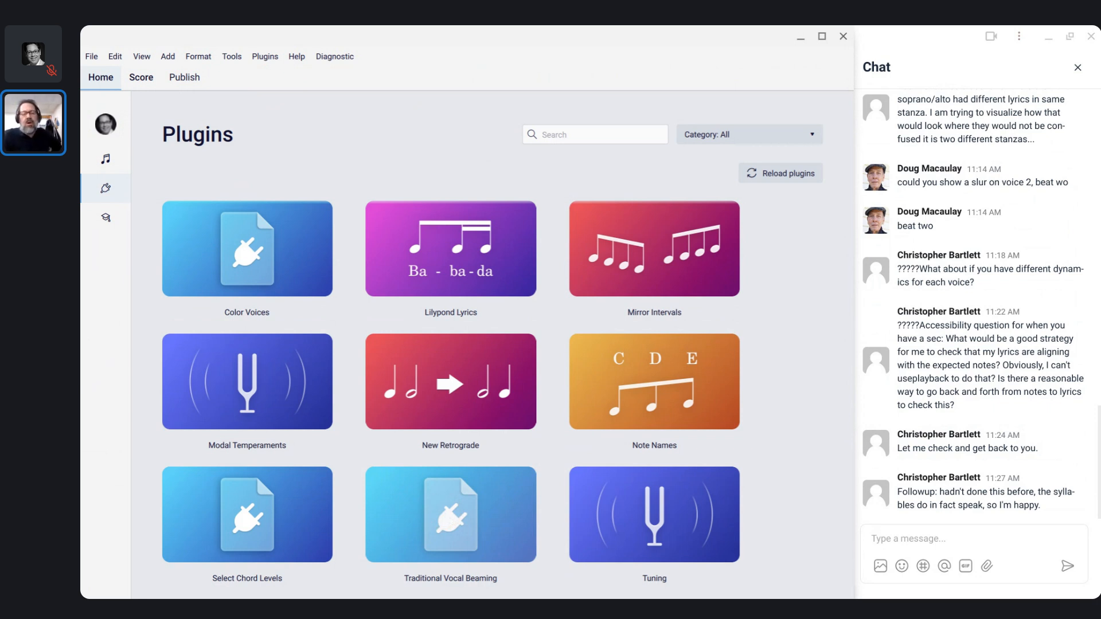
left_click(445, 518)
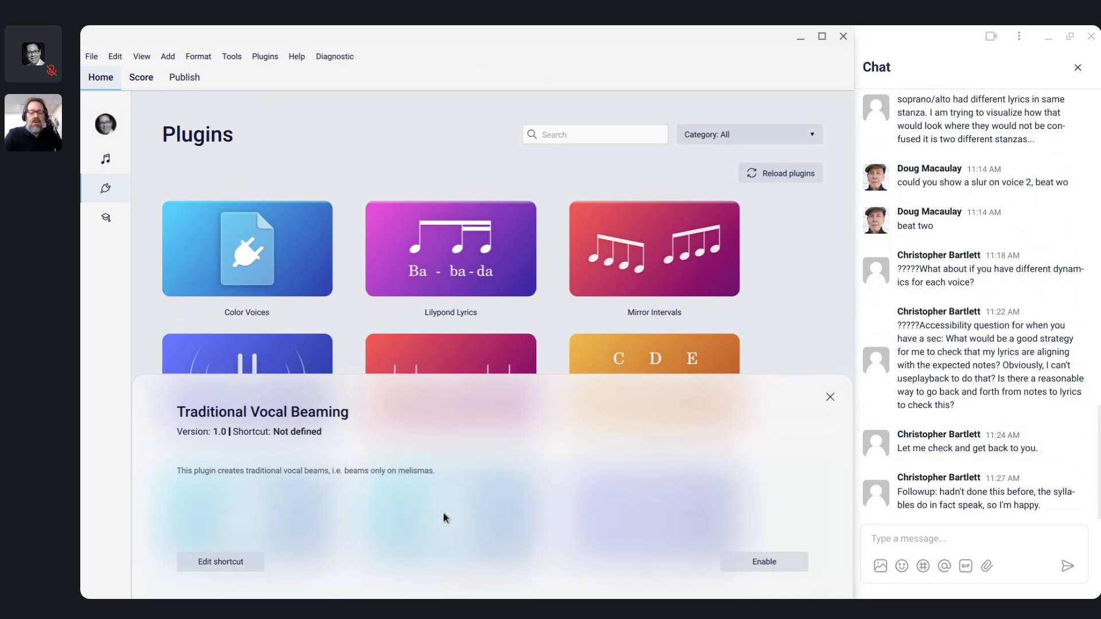
left_click(771, 562)
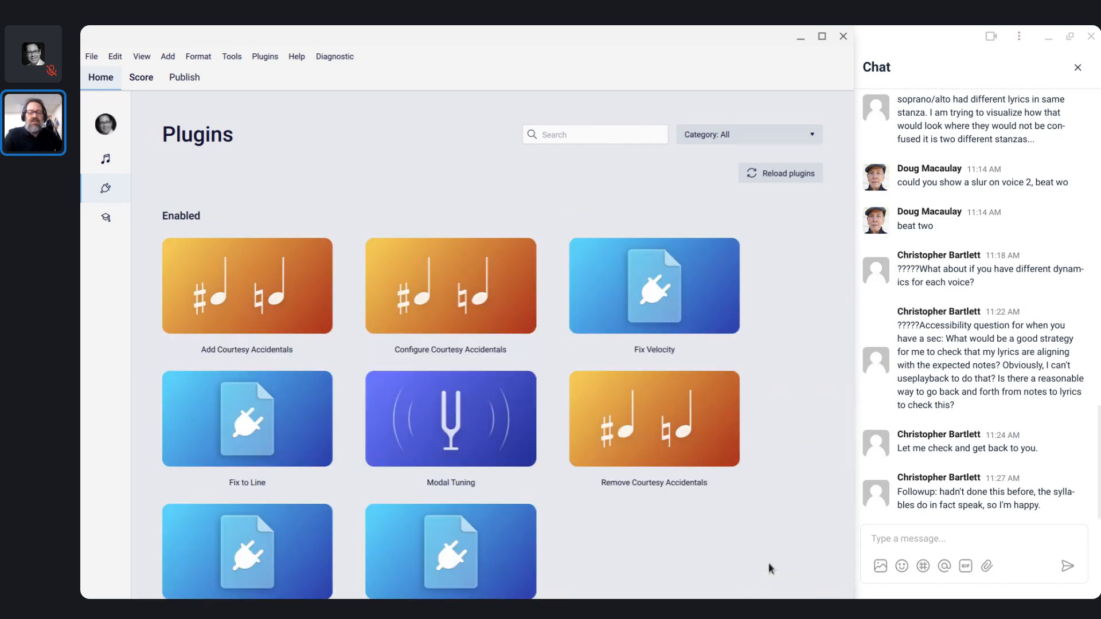
Step: Return to the score and run Traditional Vocal Beaming on the selected measure 3 of the T B staff
left_click(141, 78)
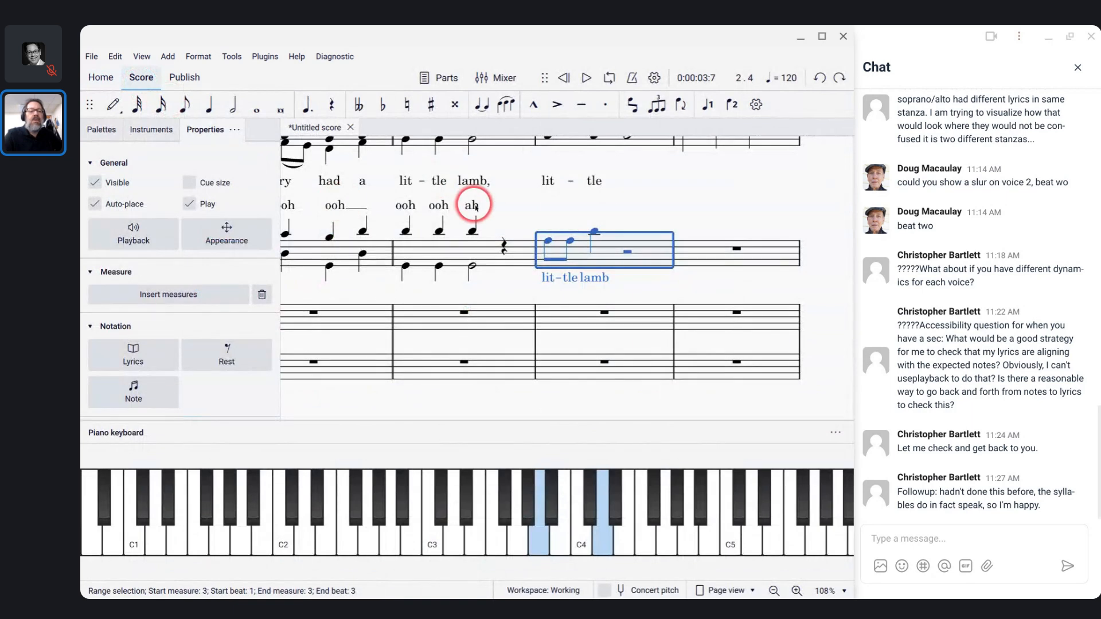
left_click(265, 56)
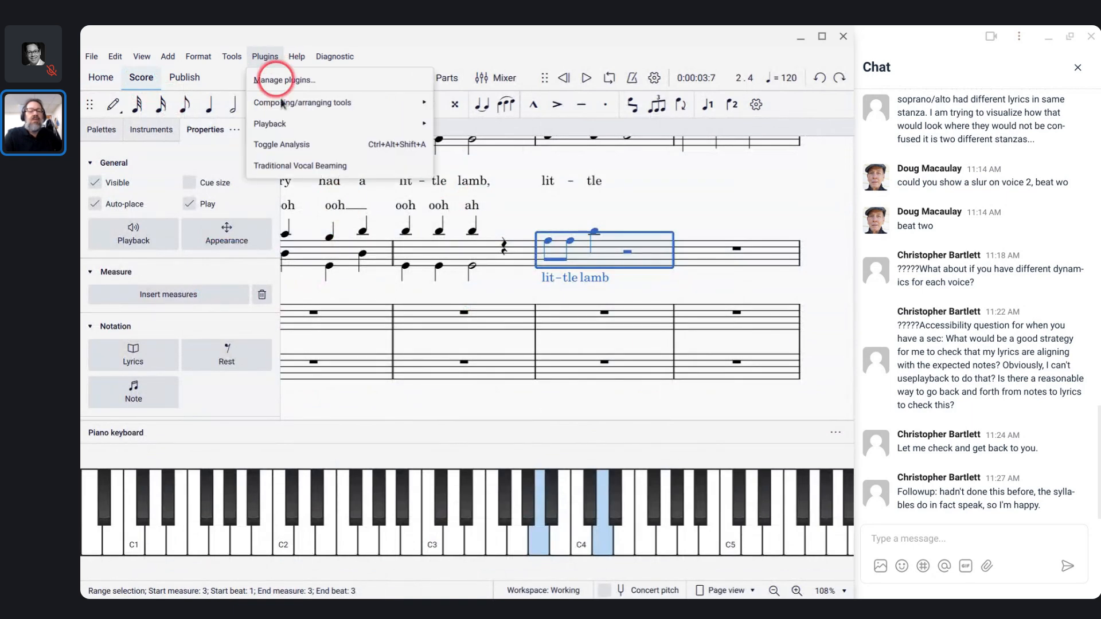
left_click(294, 167)
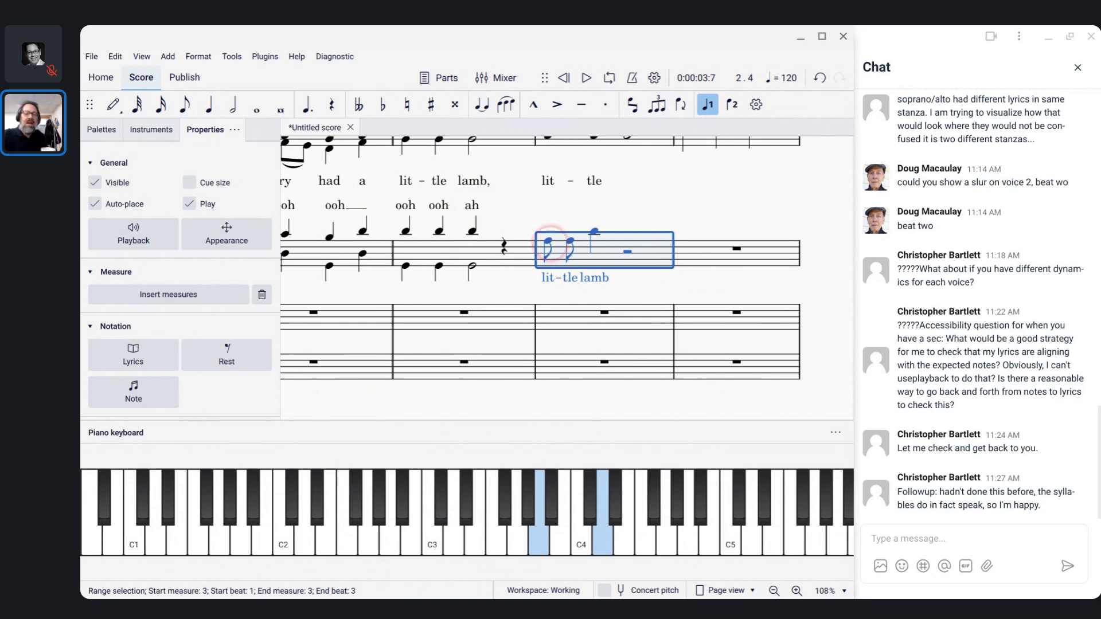
left_click(546, 239)
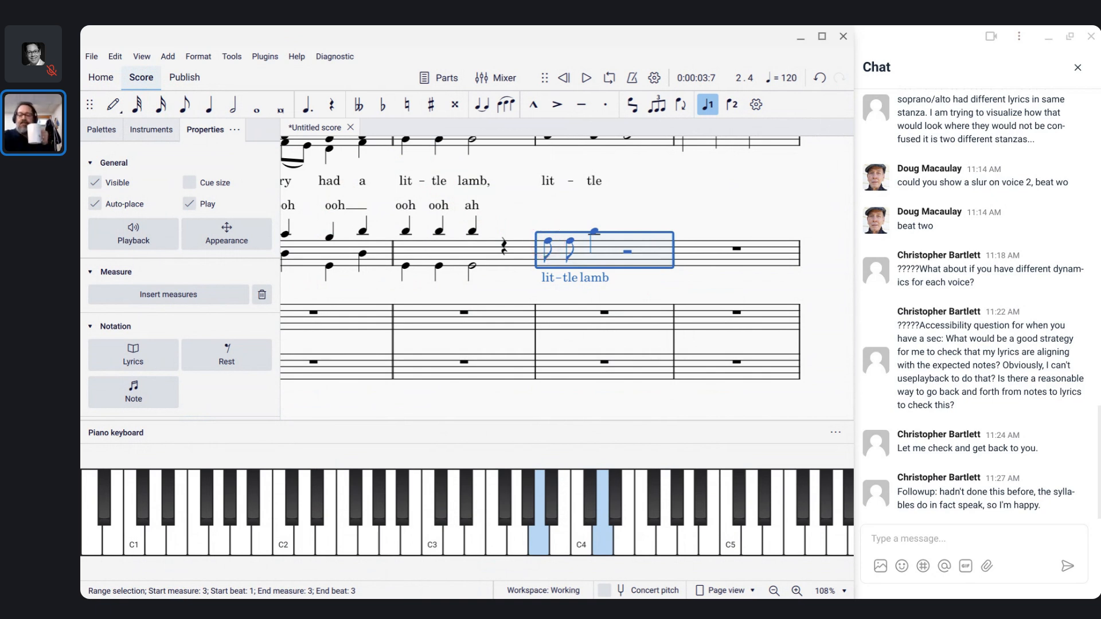
Step: Switch to Chrome, read the MuseScore Café choral music topics on the Mastering MuseScore community home page, and return to the Untitled score
left_click(895, 463)
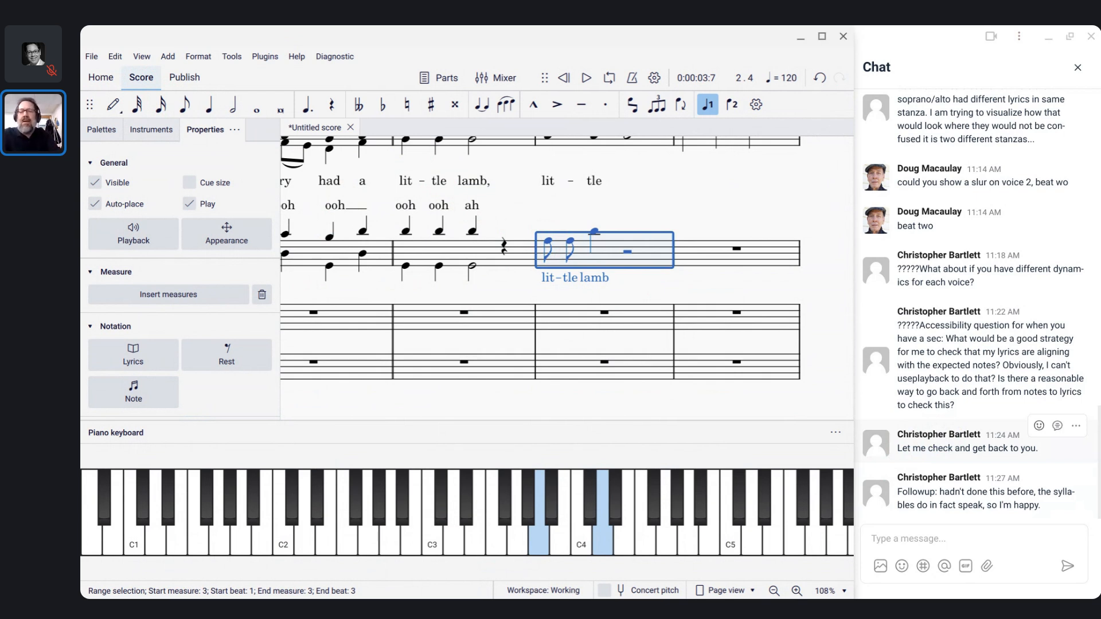
key("alt+Tab")
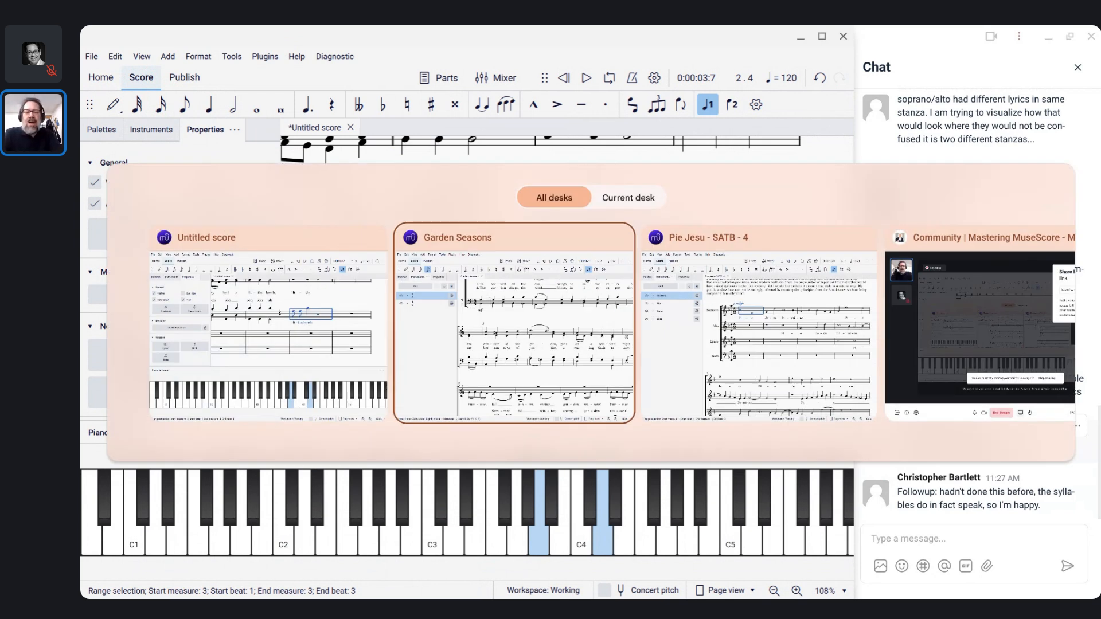
key("alt+Tab")
key("alt+Tab")
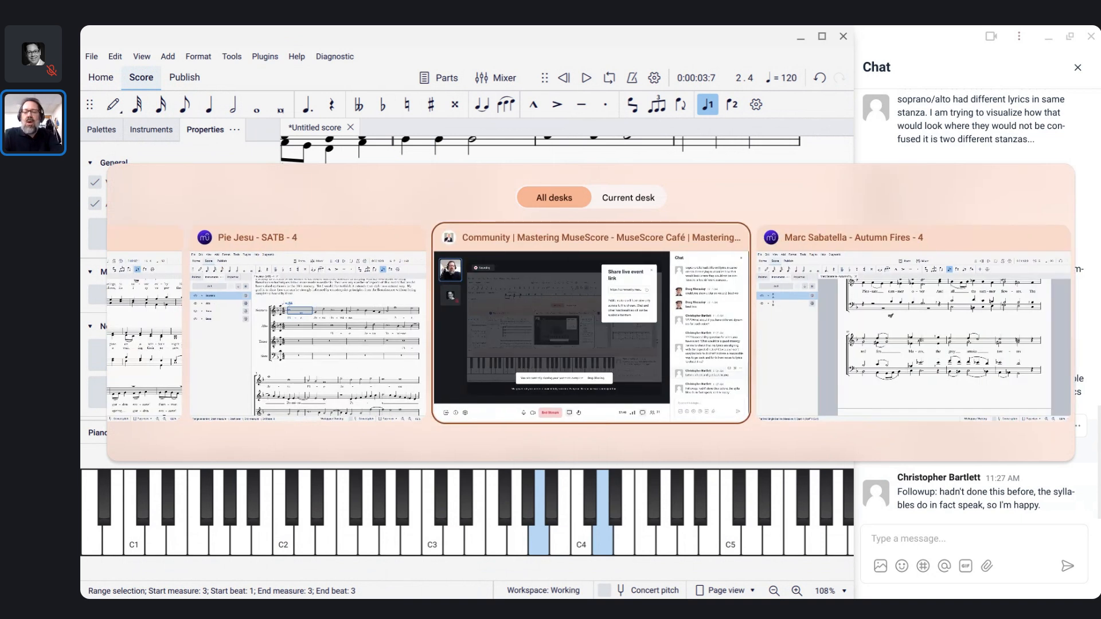
key("alt+Tab")
key("alt+Tab")
key("alt+Tab")
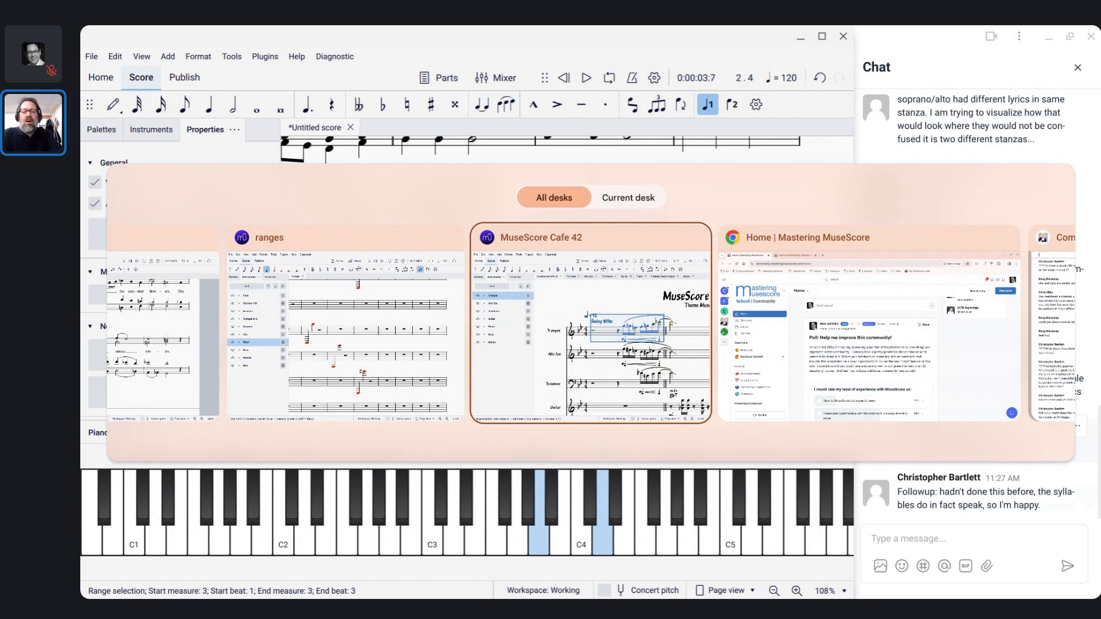
key("alt+Tab")
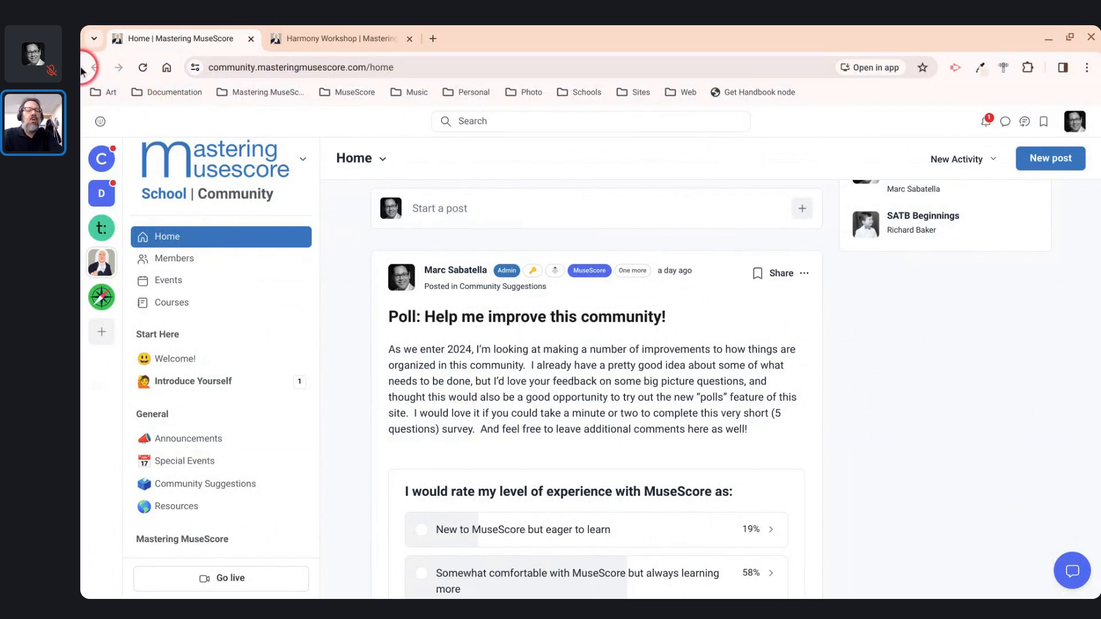
scroll(493, 396, "down", 15)
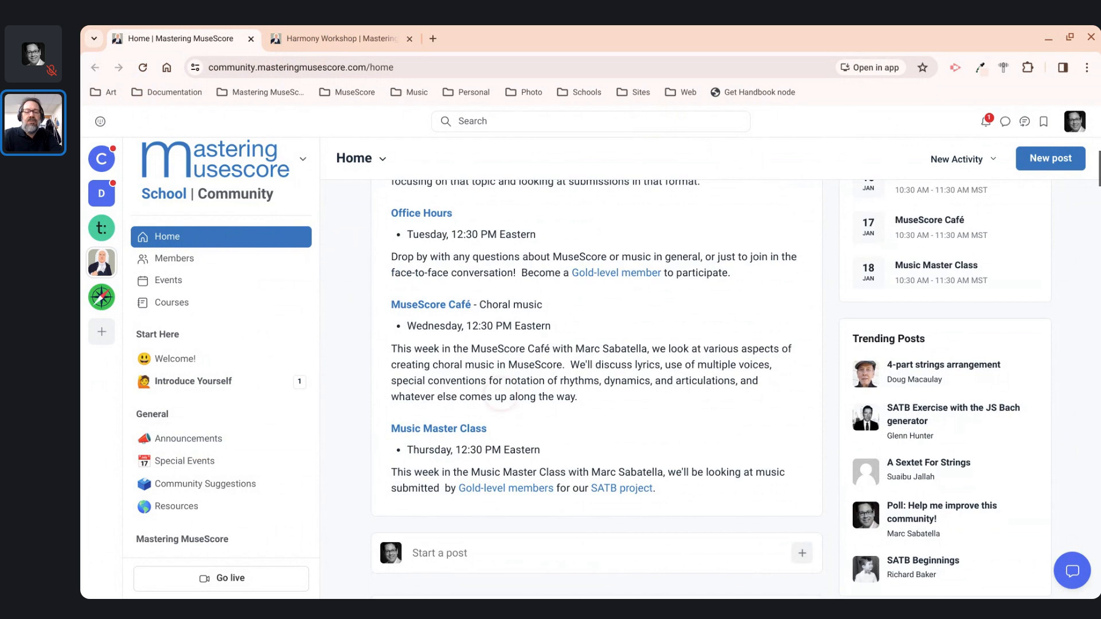
left_click(560, 374)
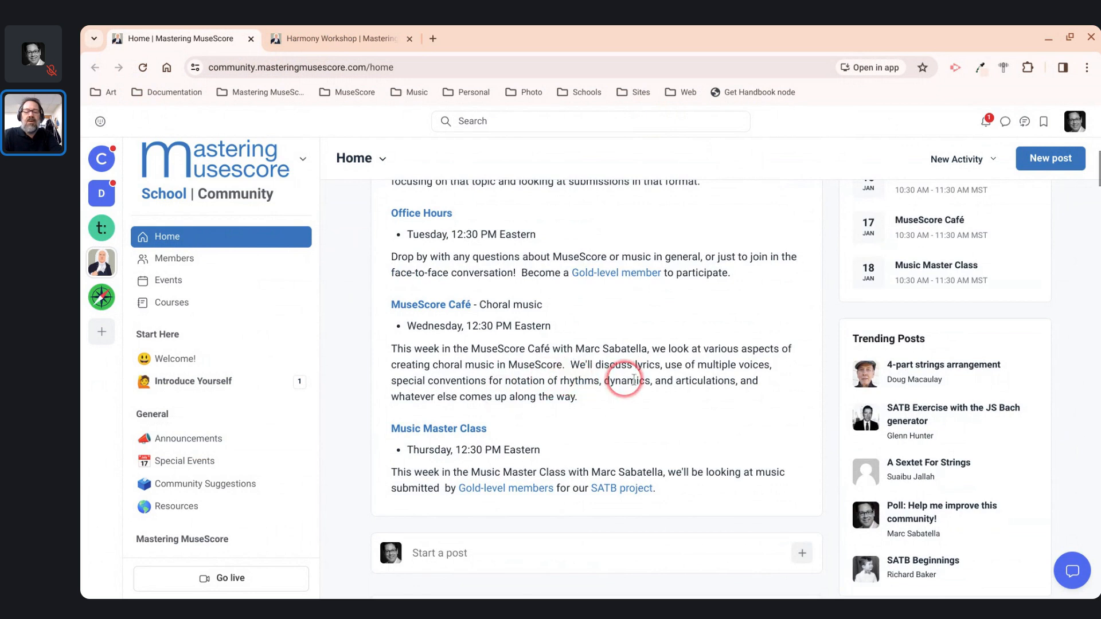
key("alt+Tab")
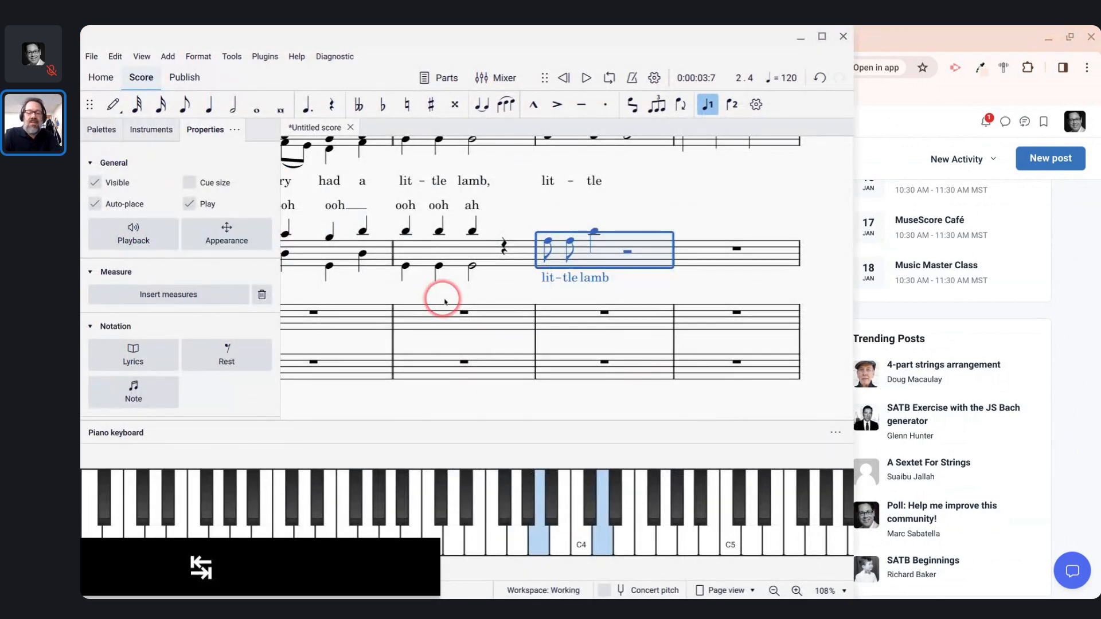
Step: Select the treble clef at the start of the S A staff and bring up the palettes
left_click(405, 326)
scroll(405, 327, "up", 5)
scroll(406, 328, "left", 3)
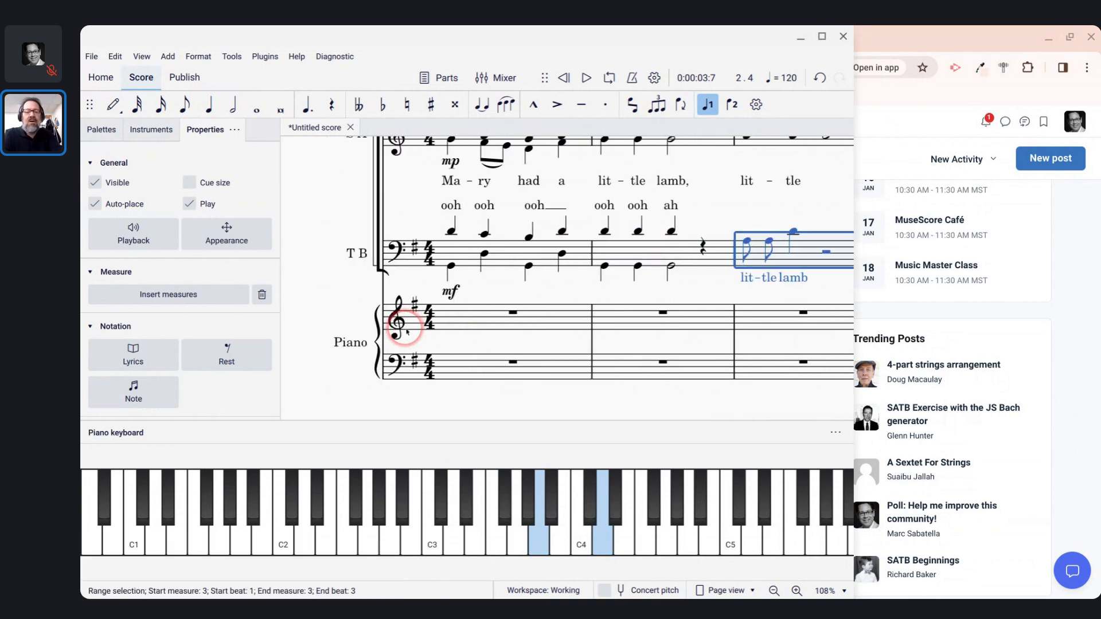
left_click(453, 307)
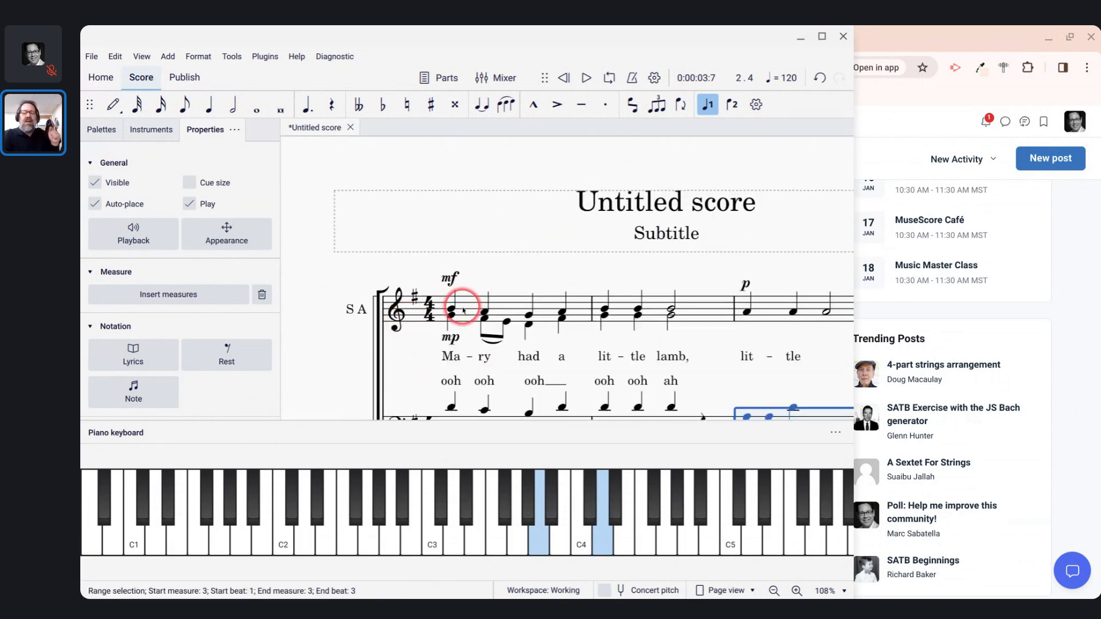
scroll(459, 306, "down", 1)
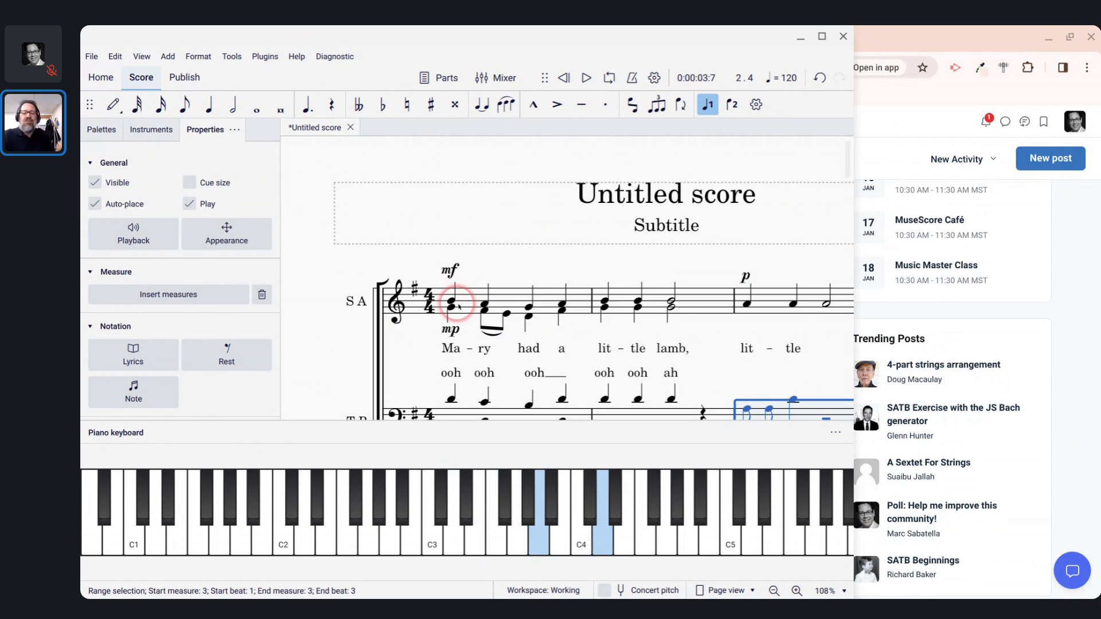
left_click(397, 305)
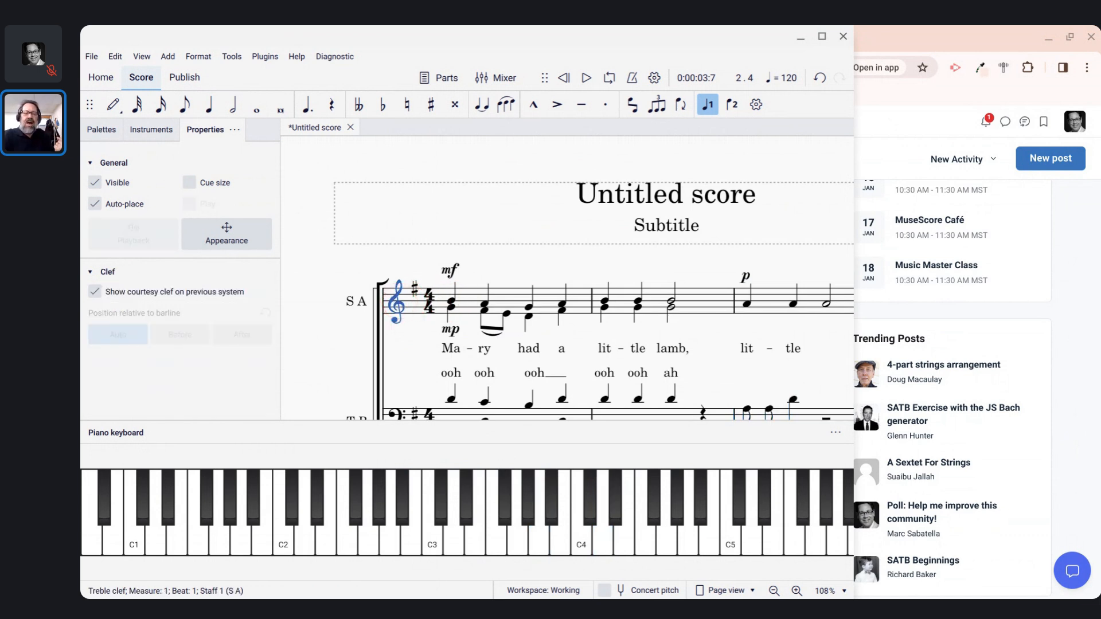
right_click(91, 129)
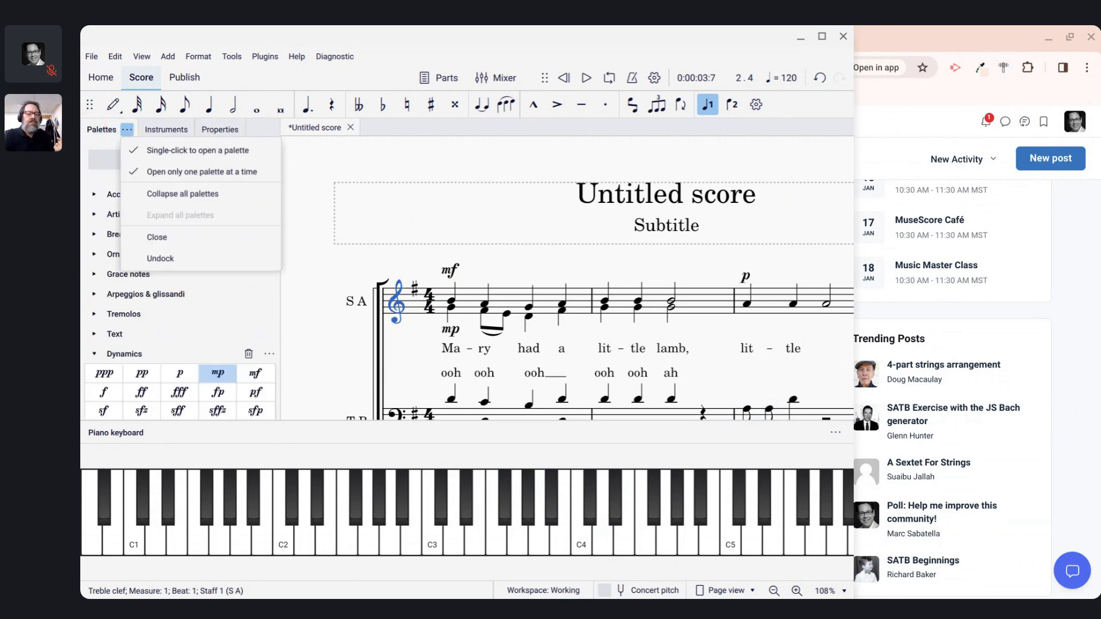
left_click(300, 334)
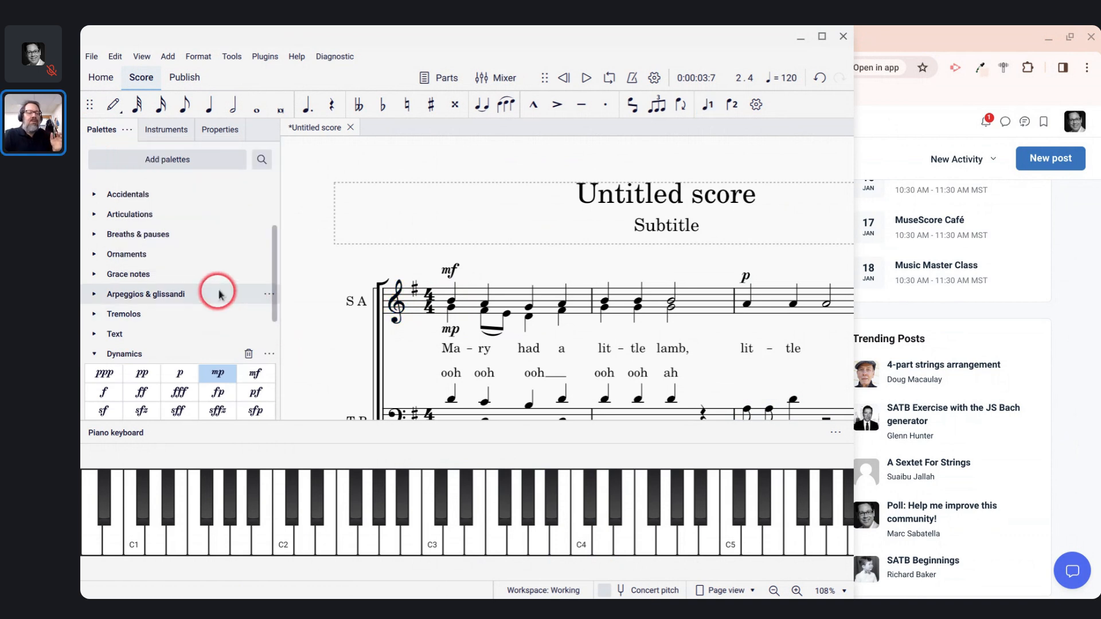
left_click(378, 298)
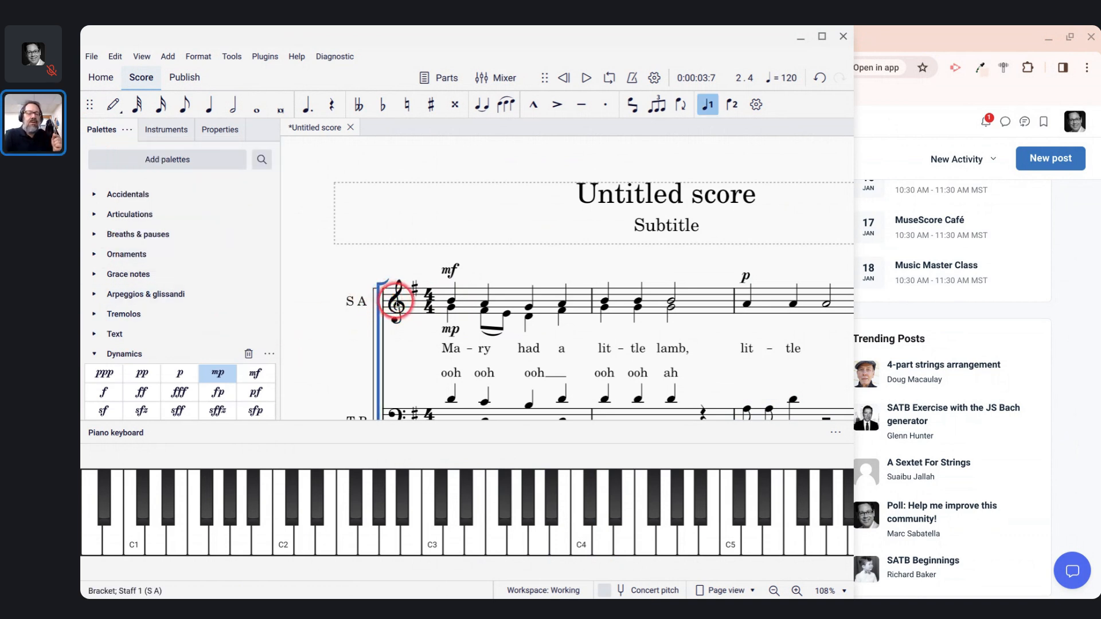
left_click(395, 299)
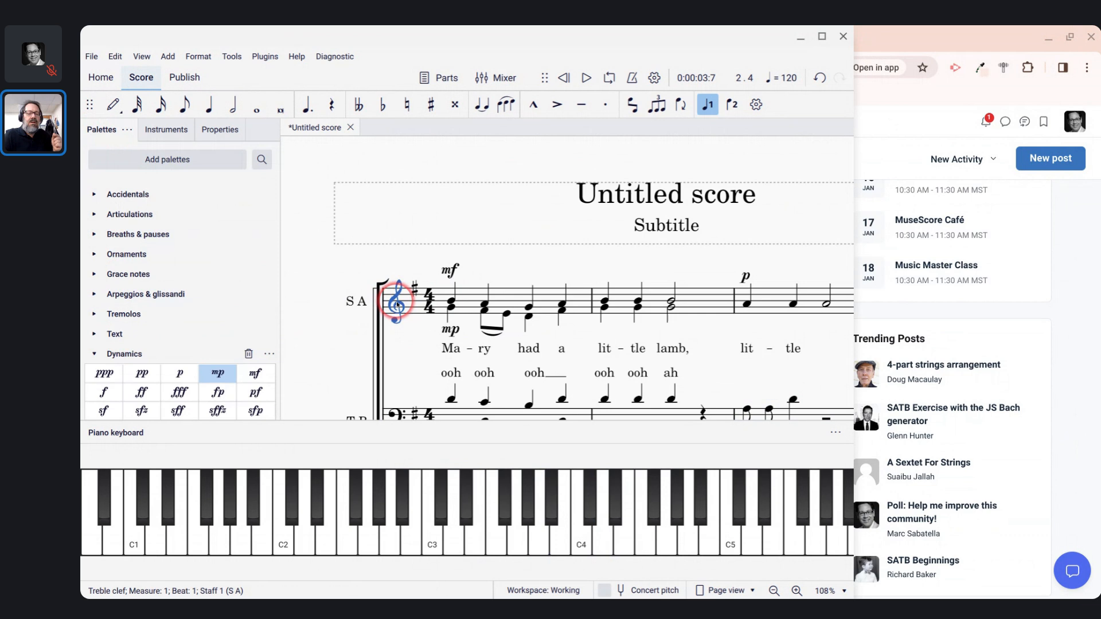
Step: Add an ambitus from the Pitch palette at the start of the S A staff
left_click(94, 353)
scroll(97, 358, "down", 5)
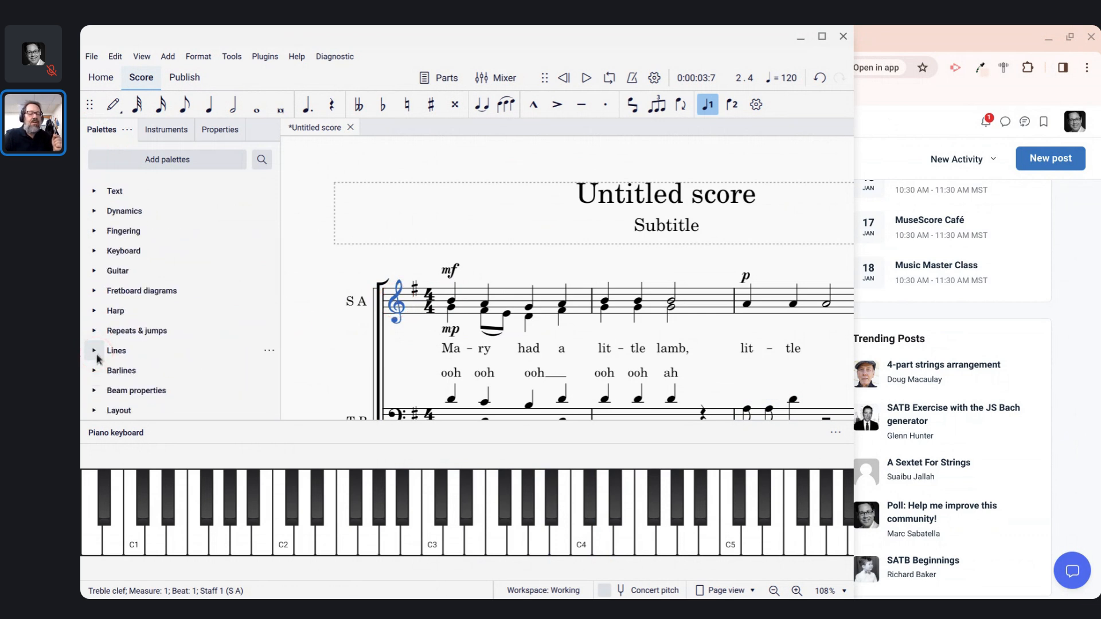
left_click(96, 354)
left_click(123, 353)
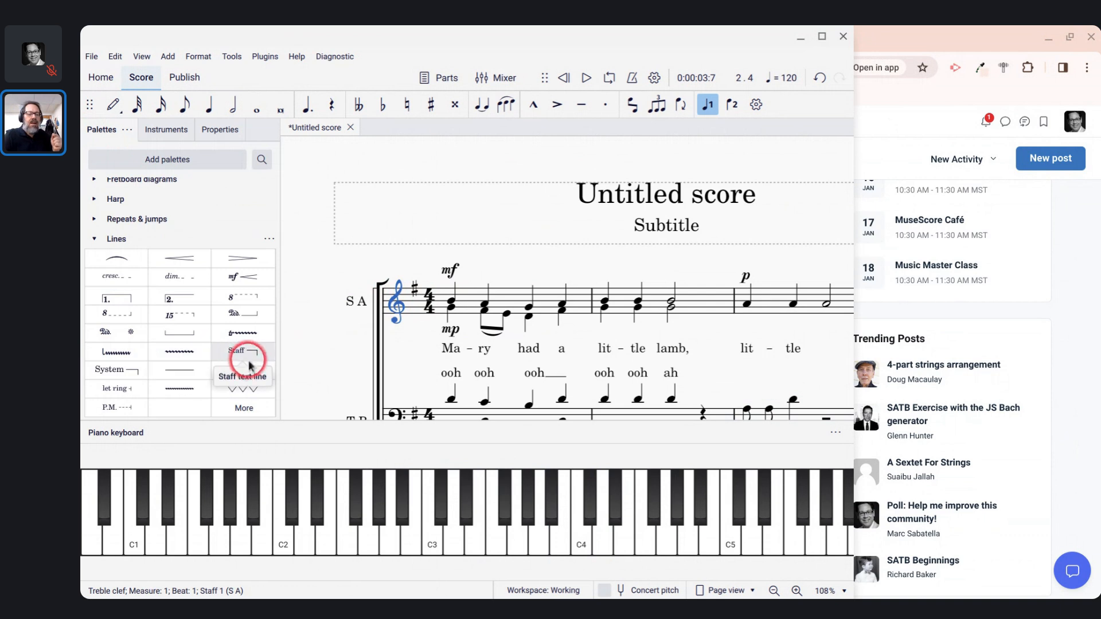
scroll(109, 206, "up", 6)
scroll(110, 211, "up", 1)
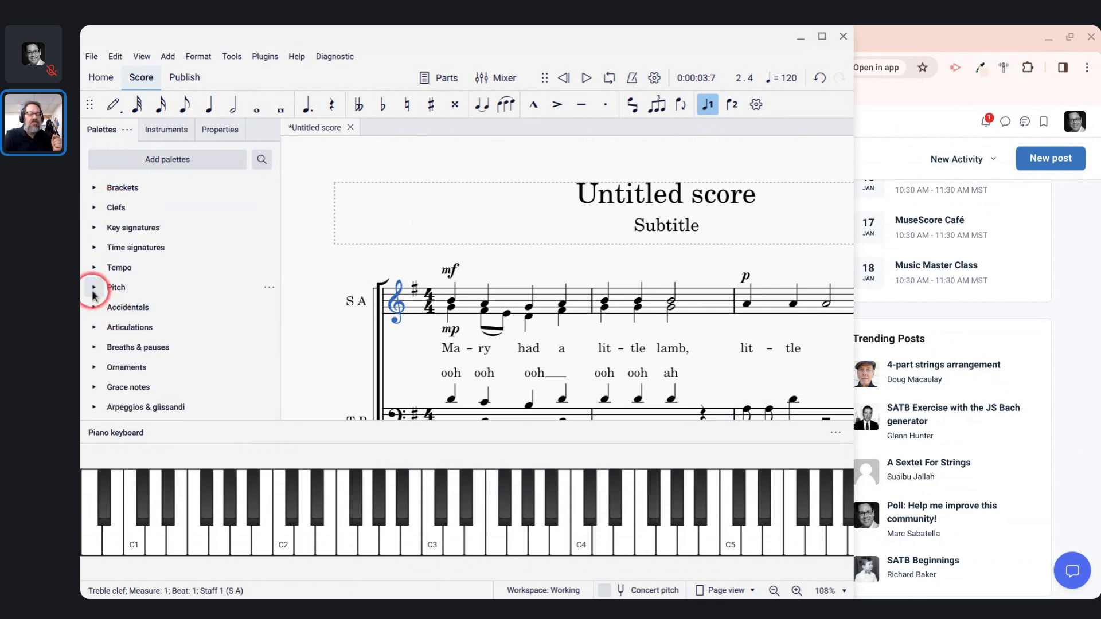
left_click(95, 289)
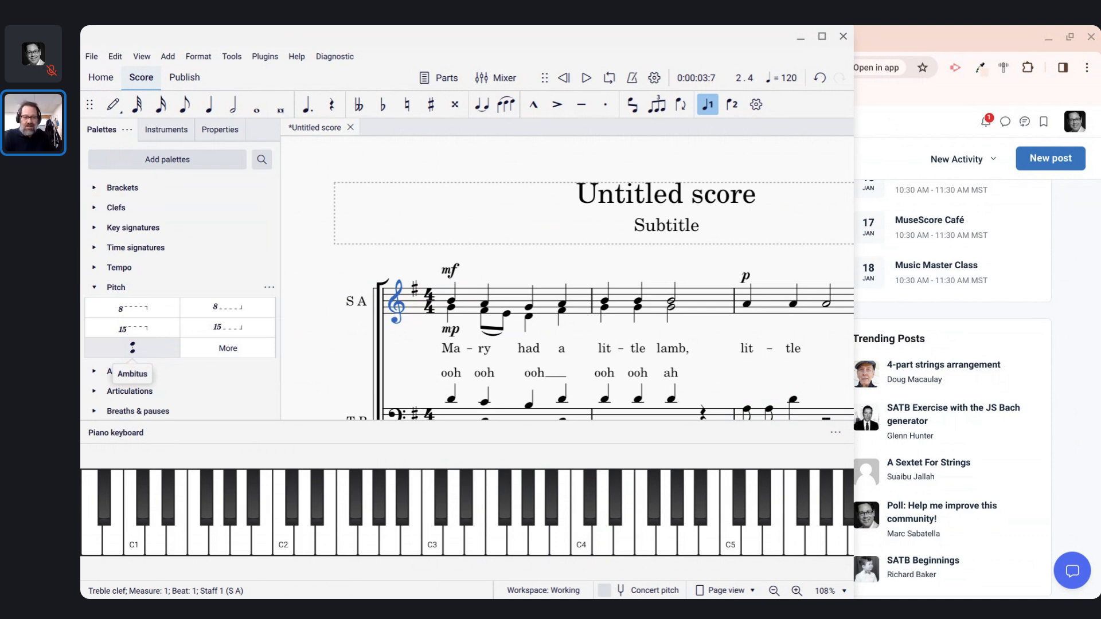
mouse_move(133, 347)
left_mouse_down()
mouse_move(499, 309)
mouse_move(430, 290)
mouse_move(425, 329)
left_mouse_up()
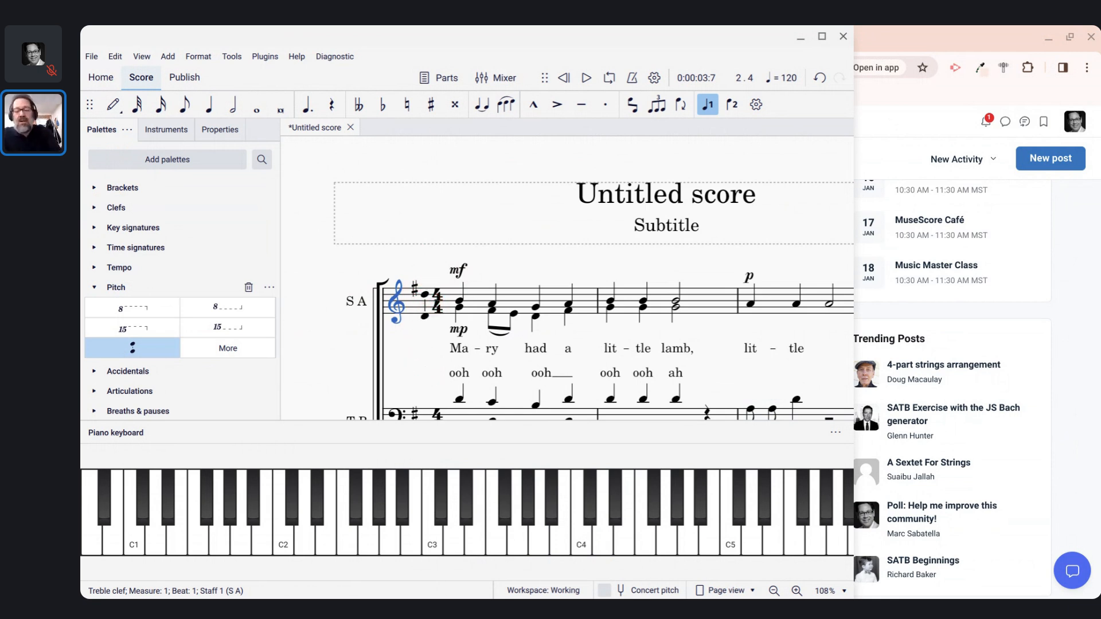
Step: Switch to the MuseScore Café live event window to check the chat, and return to the Untitled score
key("alt+Tab")
key("alt+Tab")
key("alt+Tab")
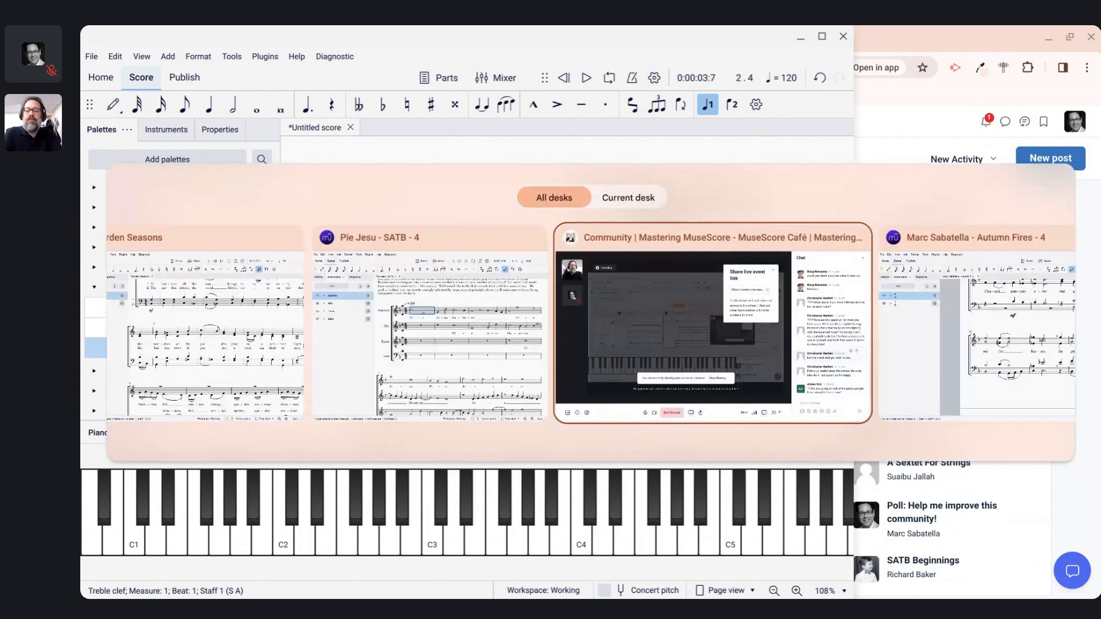
key("alt+Tab")
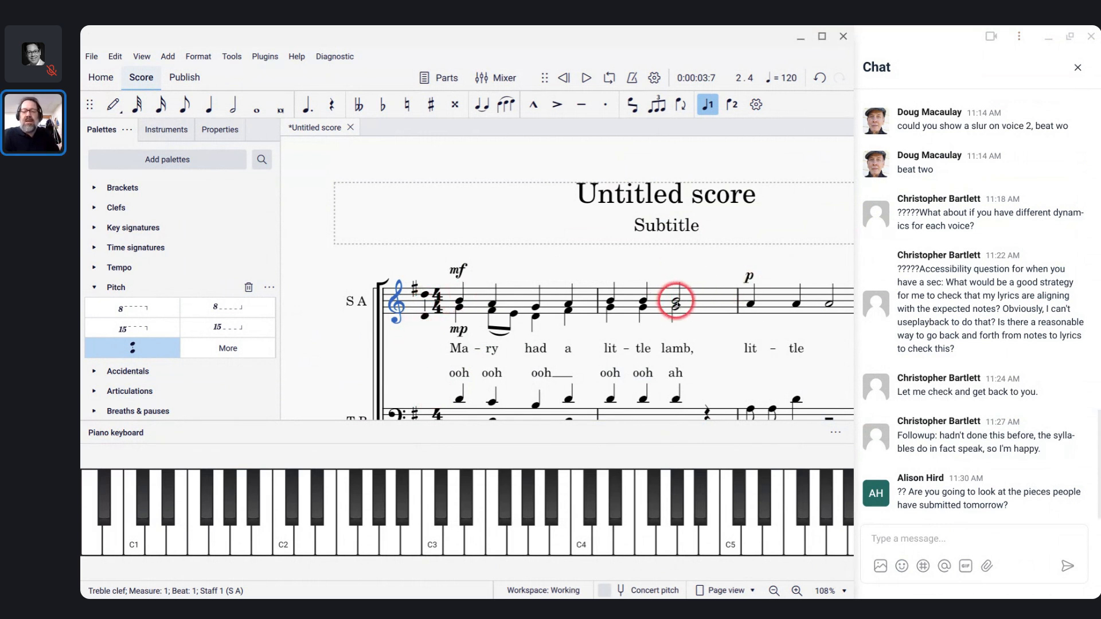
Step: Raise the upper-voice half note in measure 2 of the S A staff by an octave and update the ambitus to match the staff's notes
left_click(678, 304)
key("ctrl+Up")
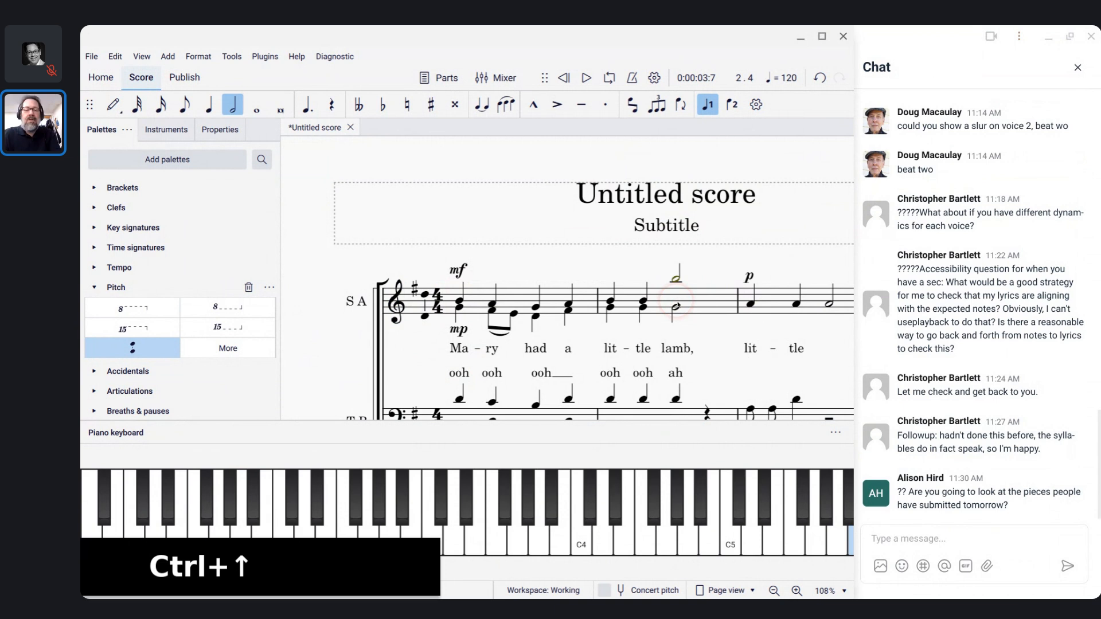
left_click(425, 296)
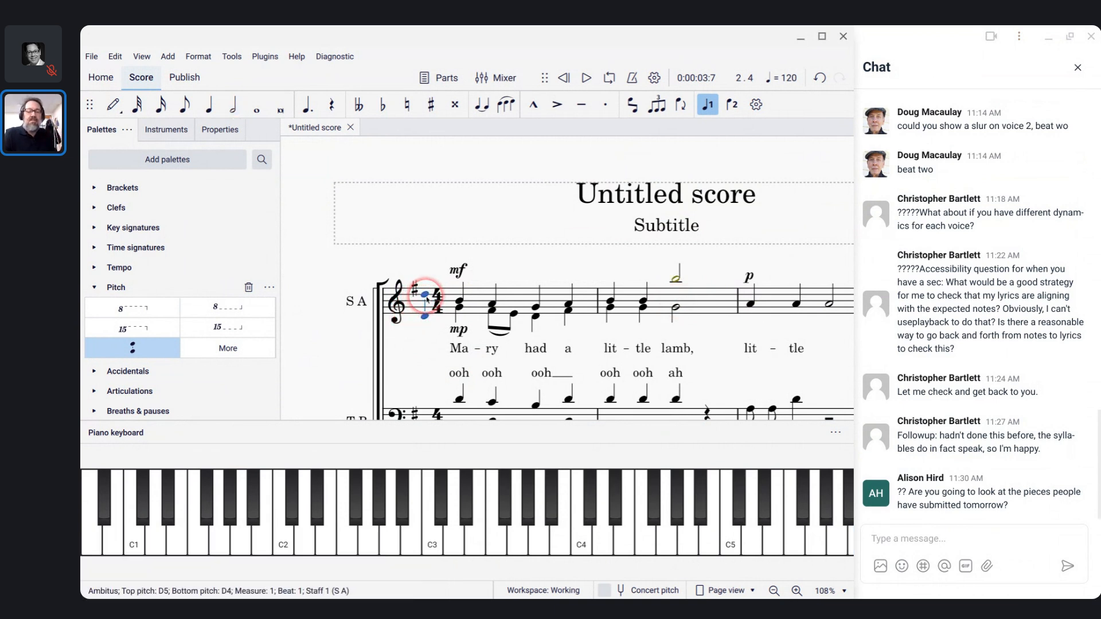
left_click(215, 130)
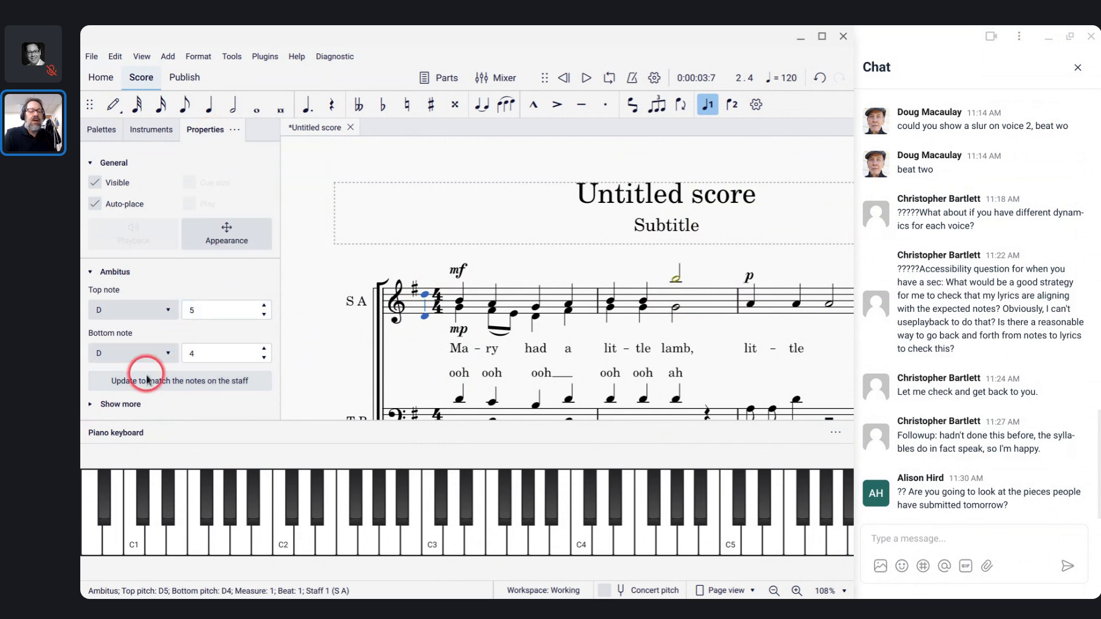
left_click(166, 385)
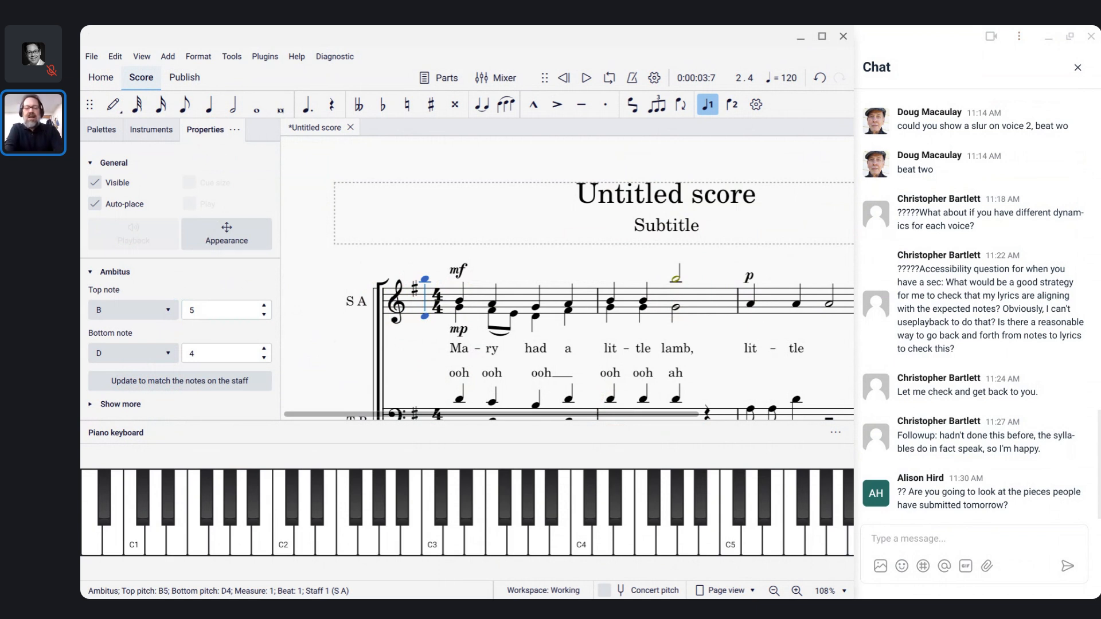
Step: Switch to the MuseScore Cafe 42 score and start playback from the Trumpet's treble clef in measure 1
key("alt+Tab")
key("alt+Tab")
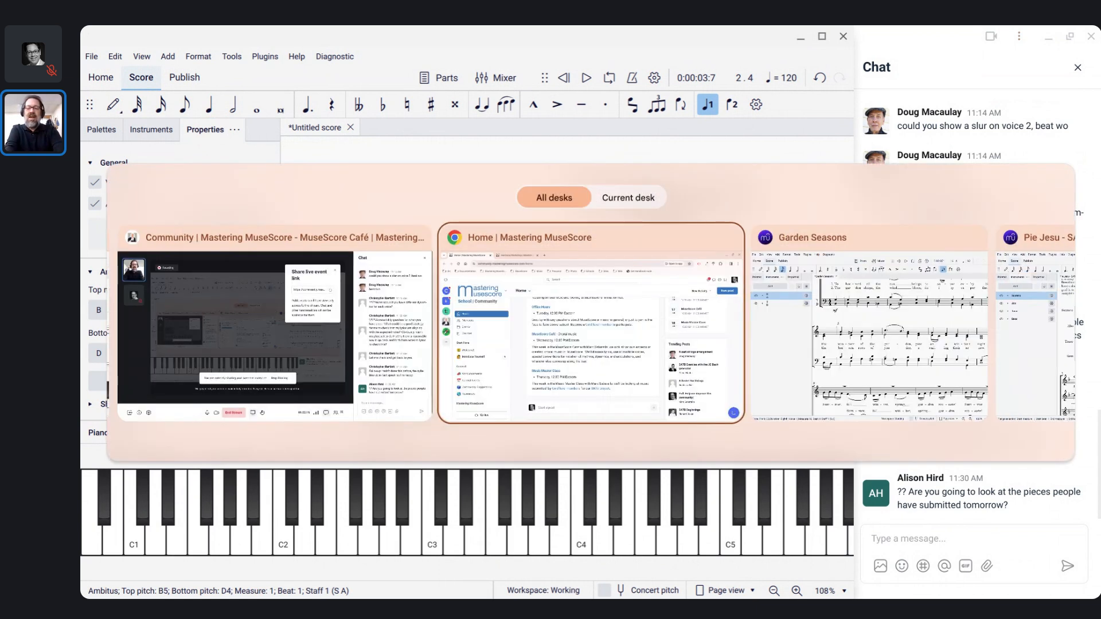
key("alt+Tab")
key("alt+Tab")
key("alt+Tab")
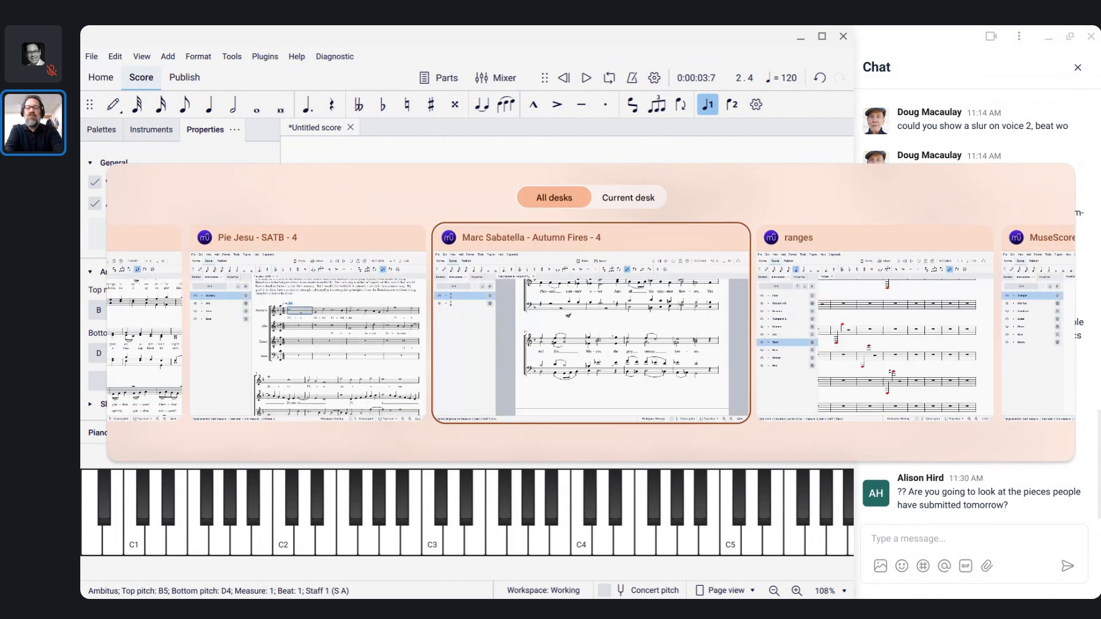
key("alt+Tab")
key("alt+Tab")
key("ctrl+Home")
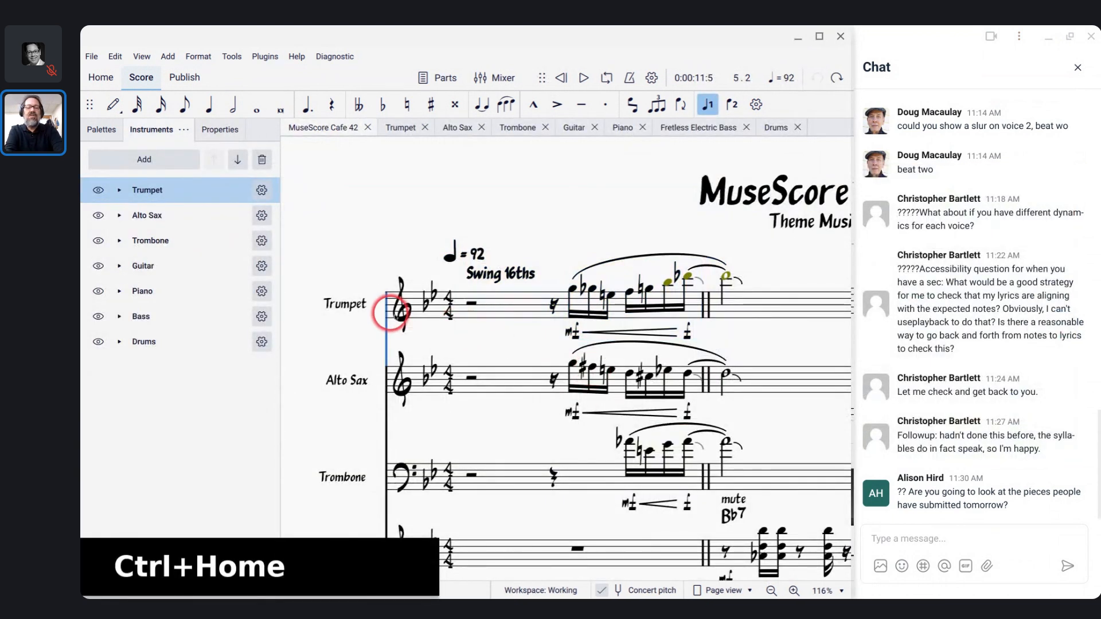
left_click(398, 316)
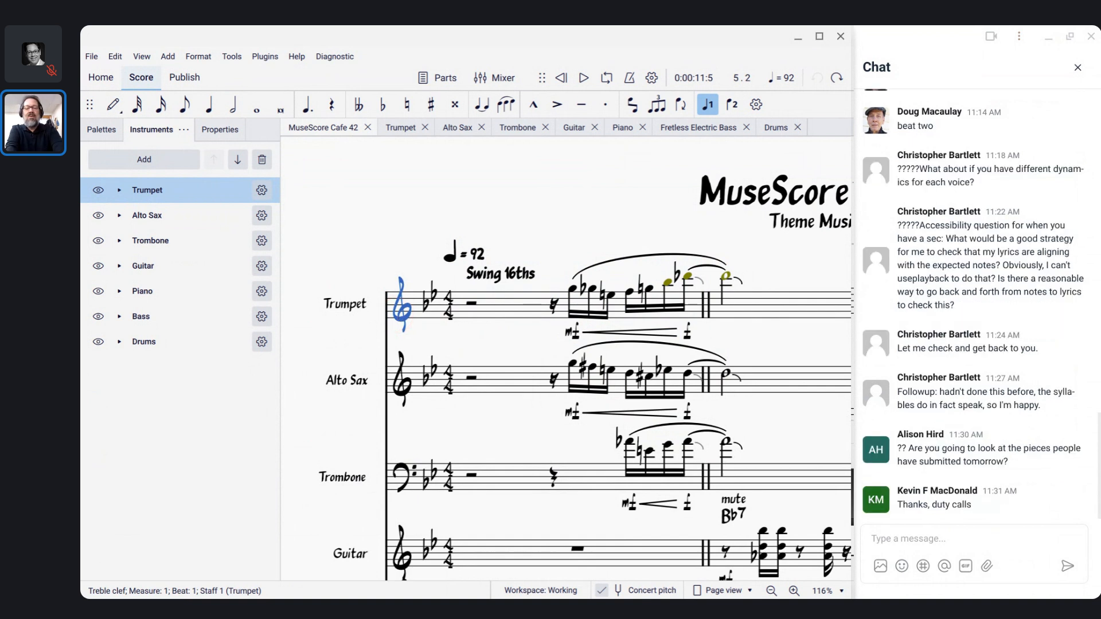
key("space")
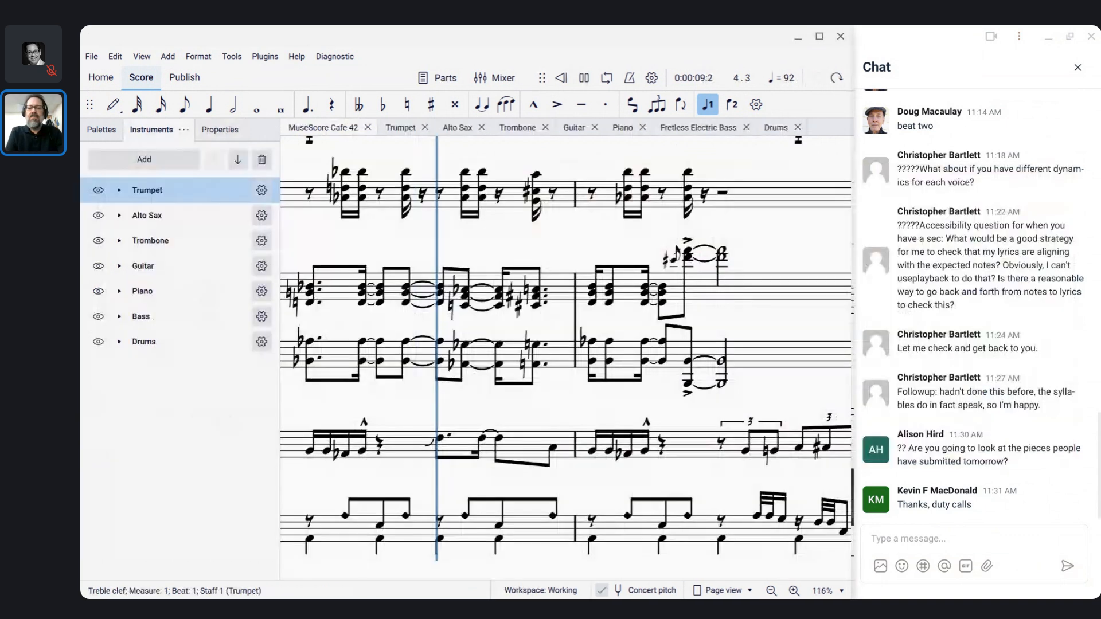
Step: Switch to the Terminal, set the audio sample rate to 44100 with set-sample-rate, and return to the MuseScore Cafe 42 score
key("alt+Tab")
key("alt+Tab")
key("alt+Tab")
key("alt+Tab")
key("alt+Tab")
key("alt+Tab")
key("alt+Tab")
key("alt+Tab")
key("alt+Tab")
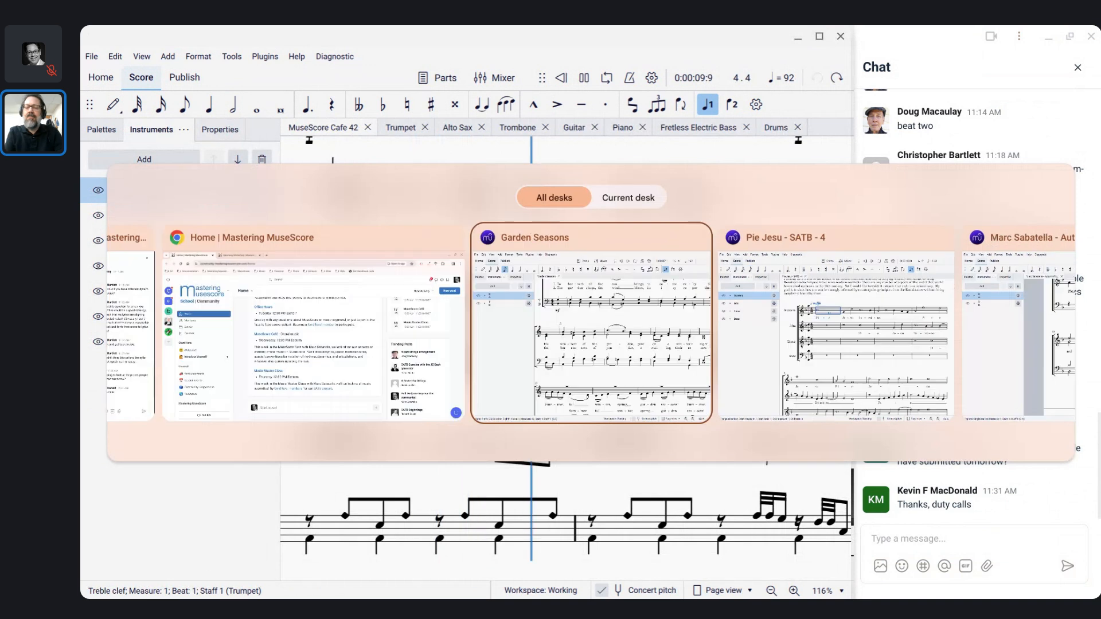
key("alt+Tab")
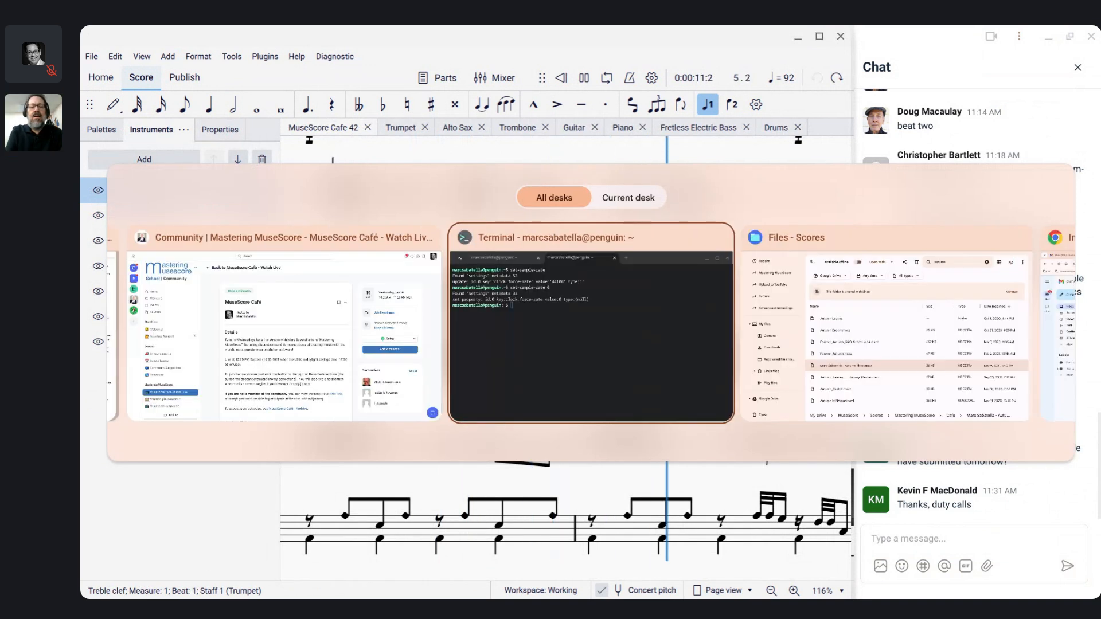
type("44100\\")
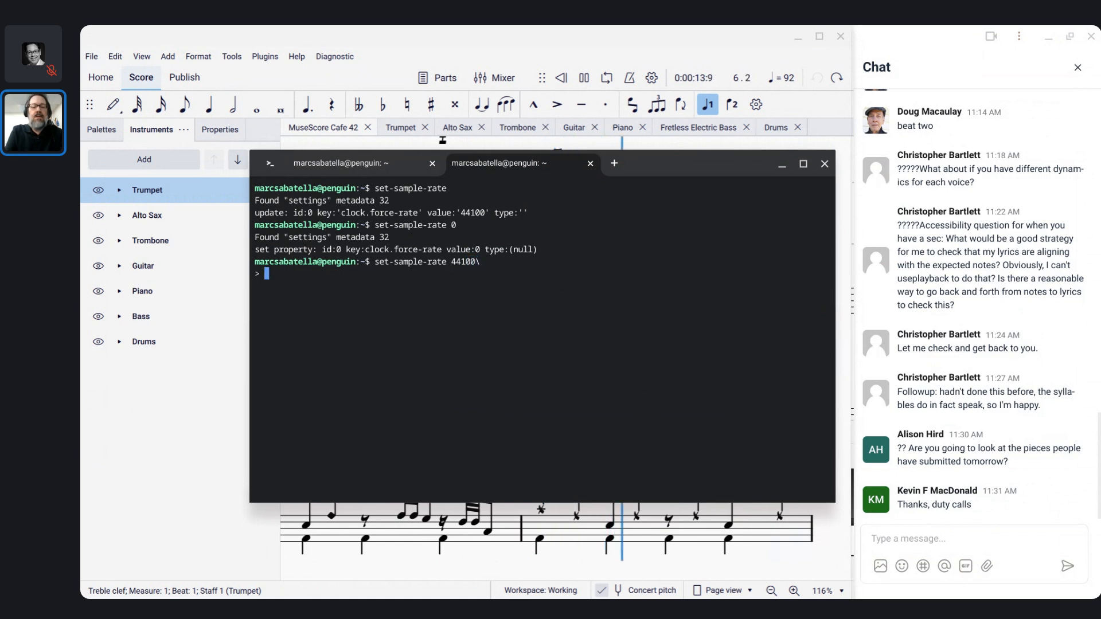
key("Return")
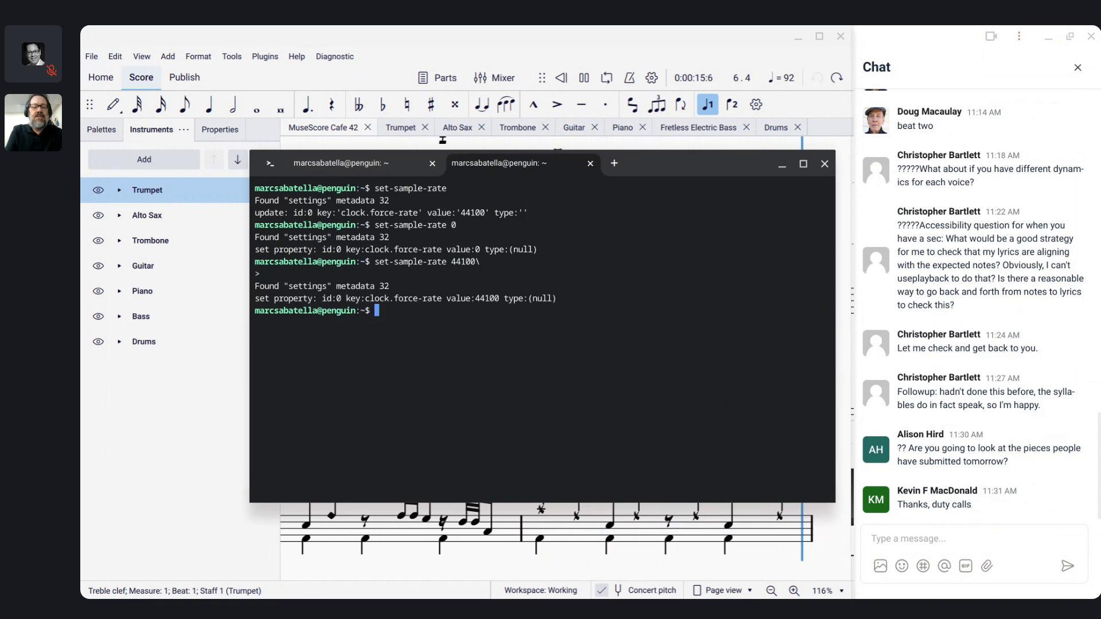
key("alt+Tab")
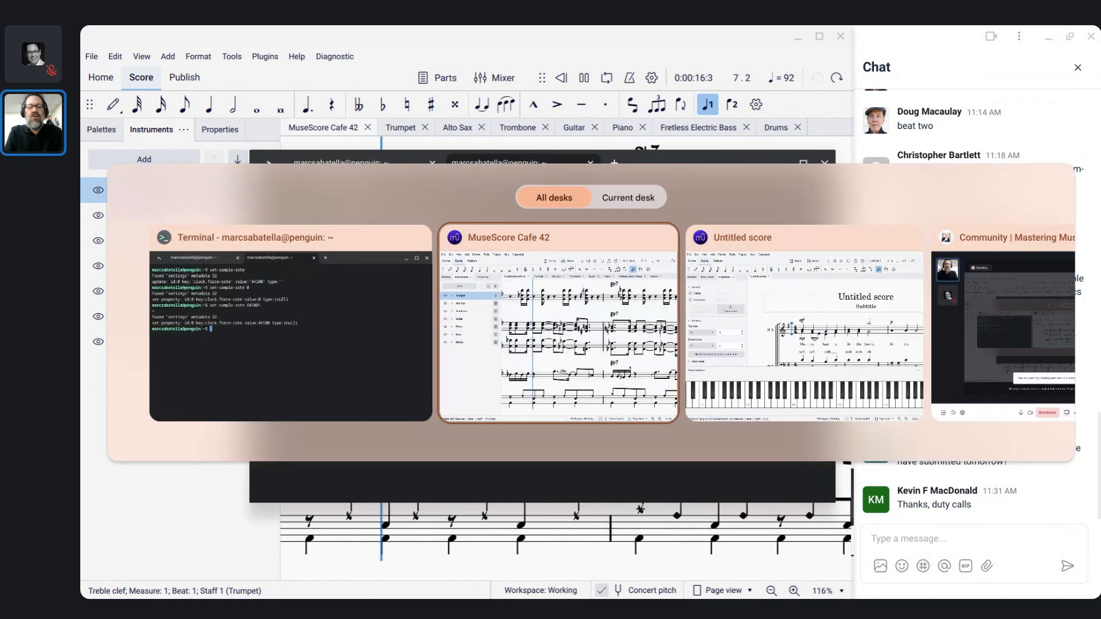
key("alt+Tab")
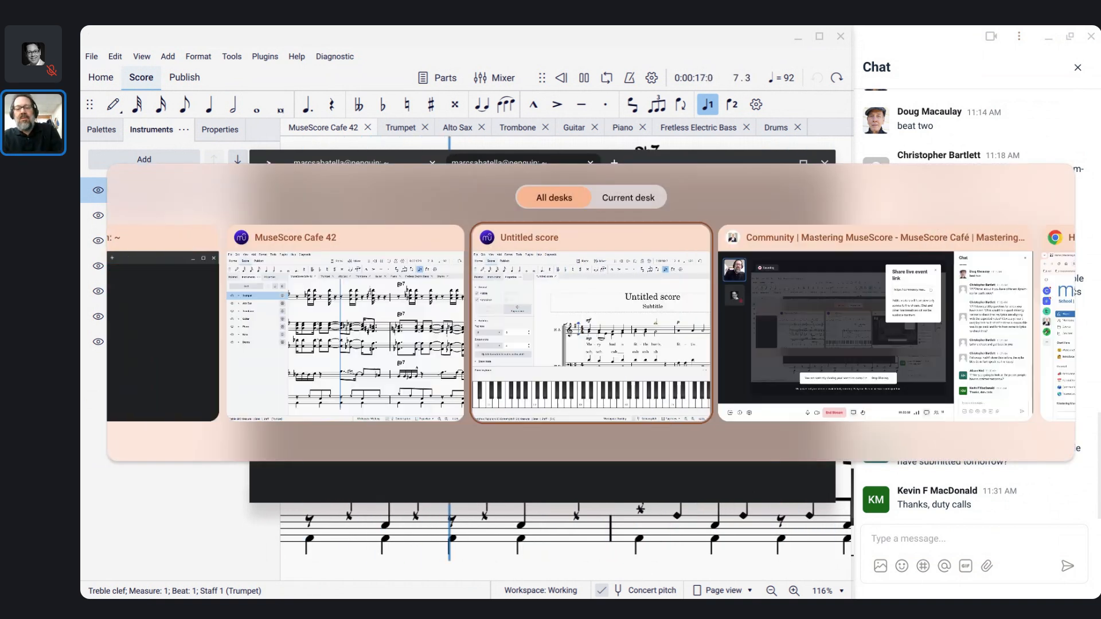
key("alt+shift+Tab")
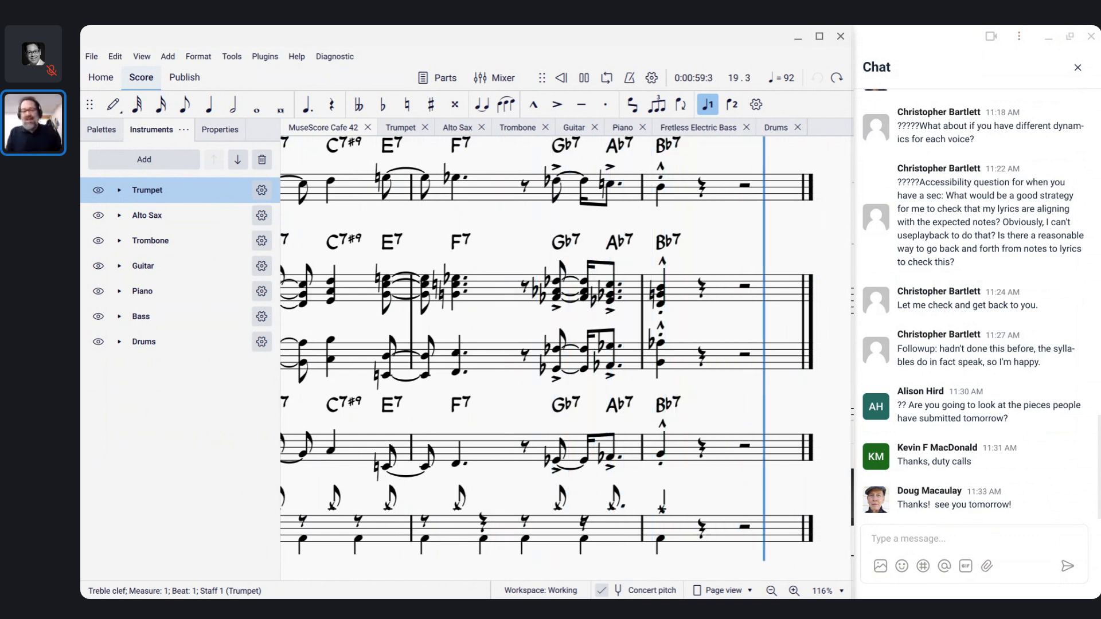
Step: Switch to the MuseScore Café live event window and end the stream for all participants
key("alt+Tab")
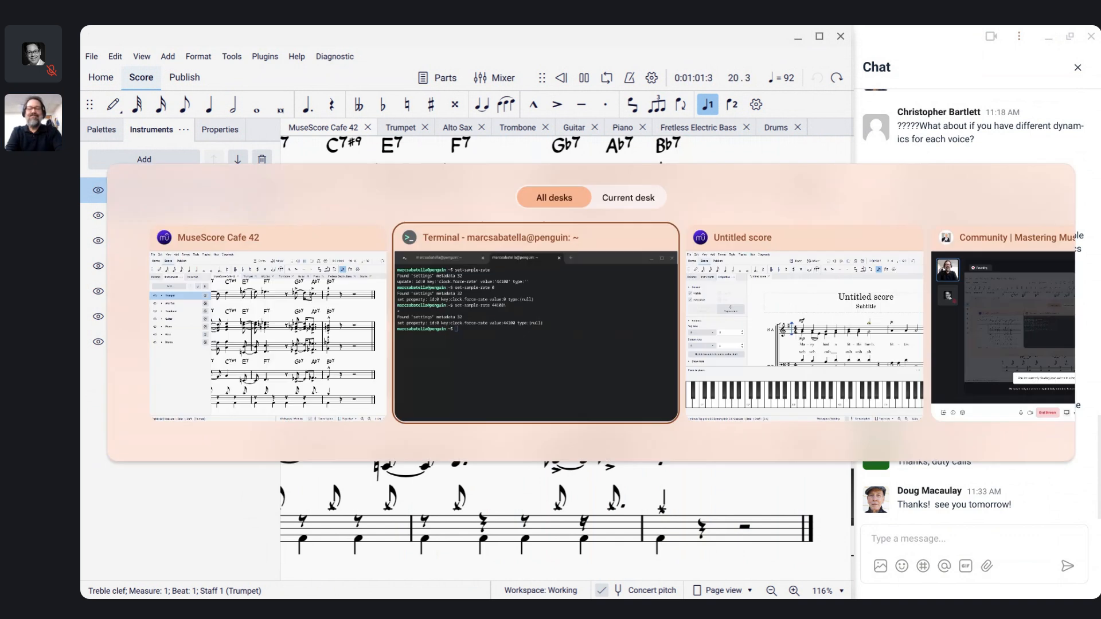
key("alt+Tab")
key("alt+Tab")
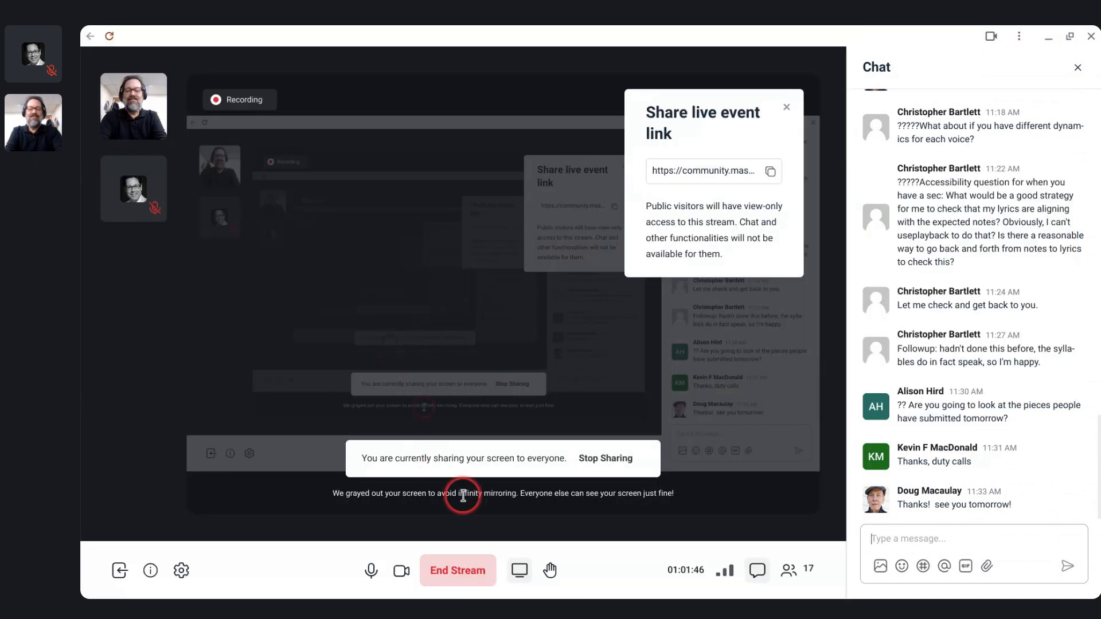
left_click(473, 569)
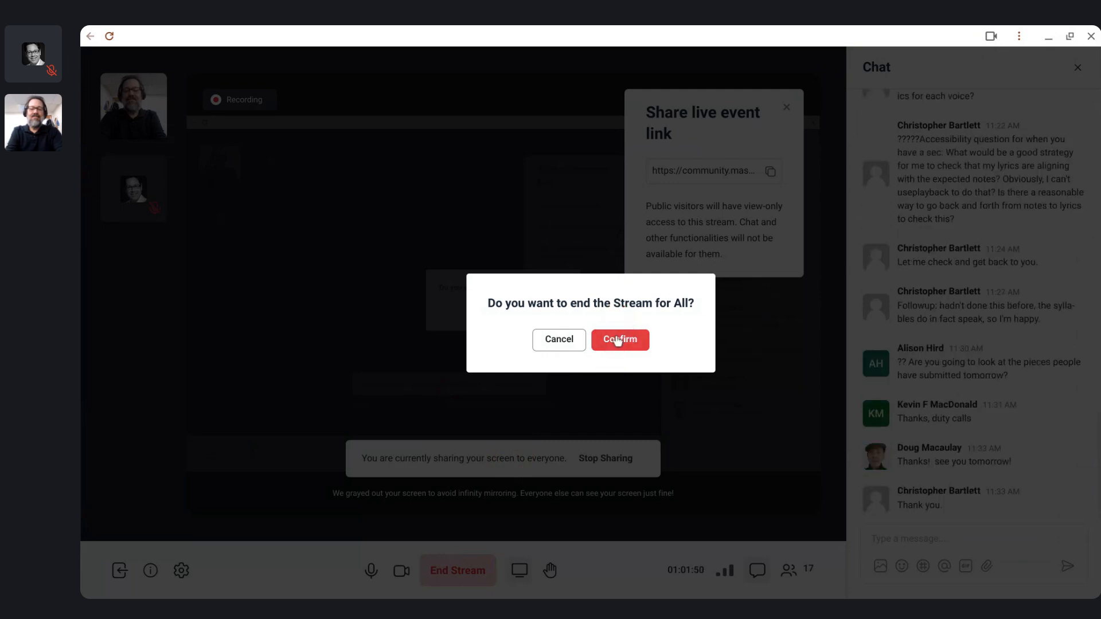
left_click(617, 339)
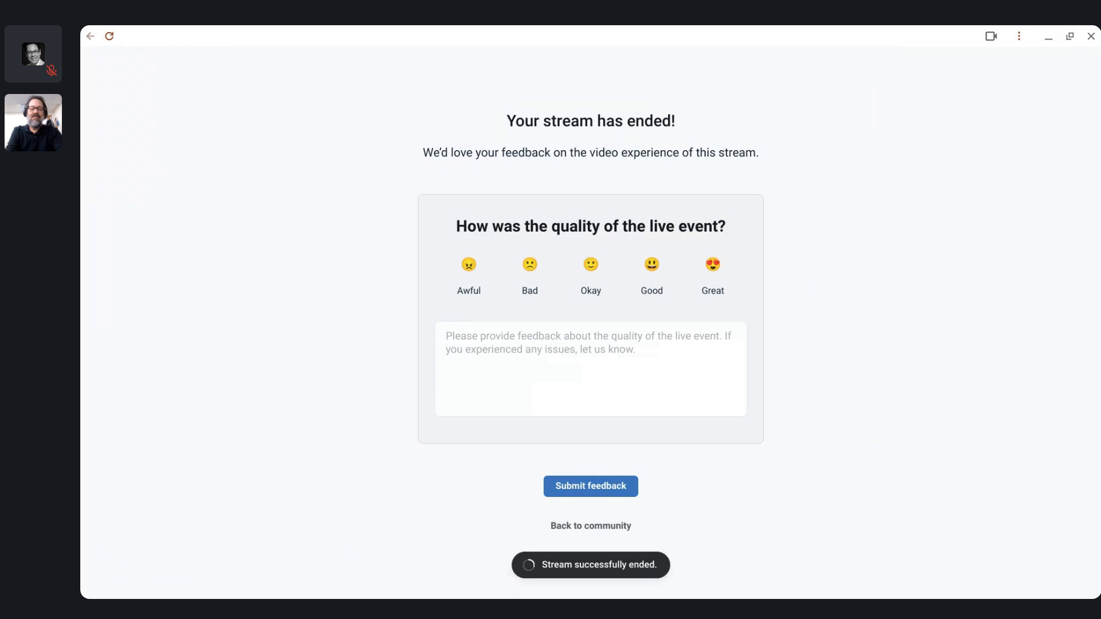